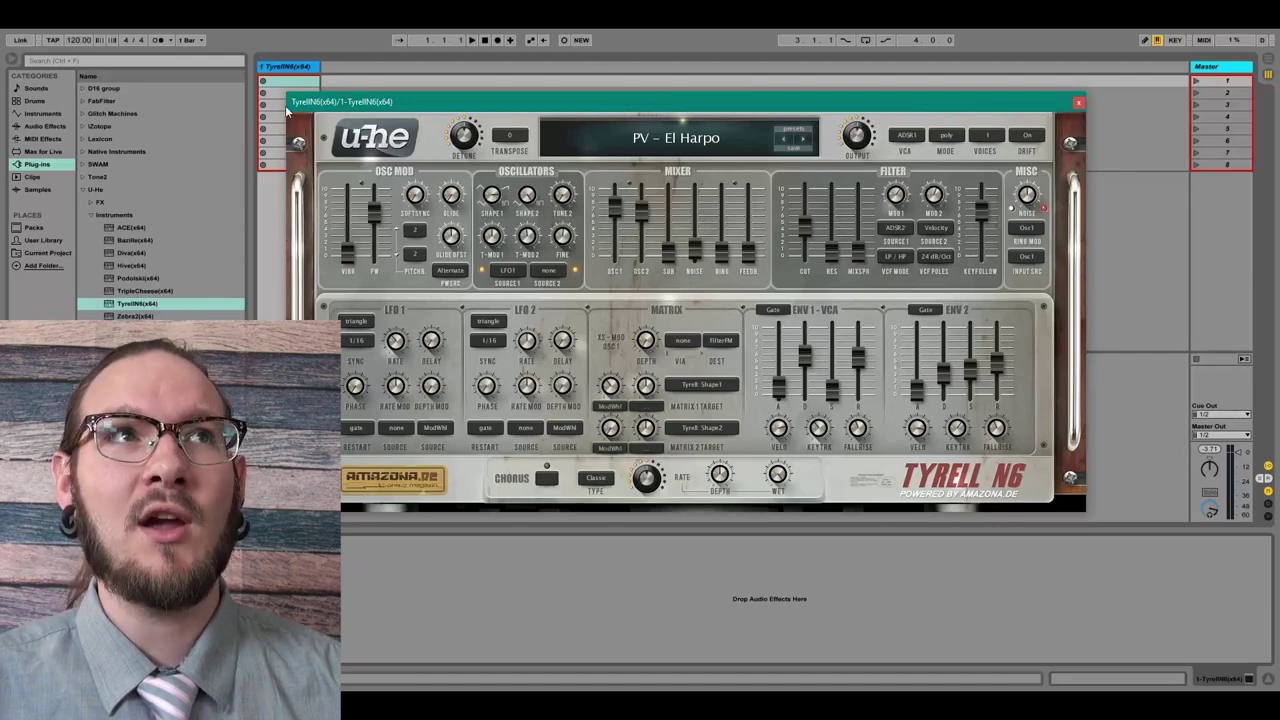
Step: Look through the TyrellN6 preset list while keeping PV - El Harpo loaded, and close the plug-in window
drag(387, 109, 411, 119)
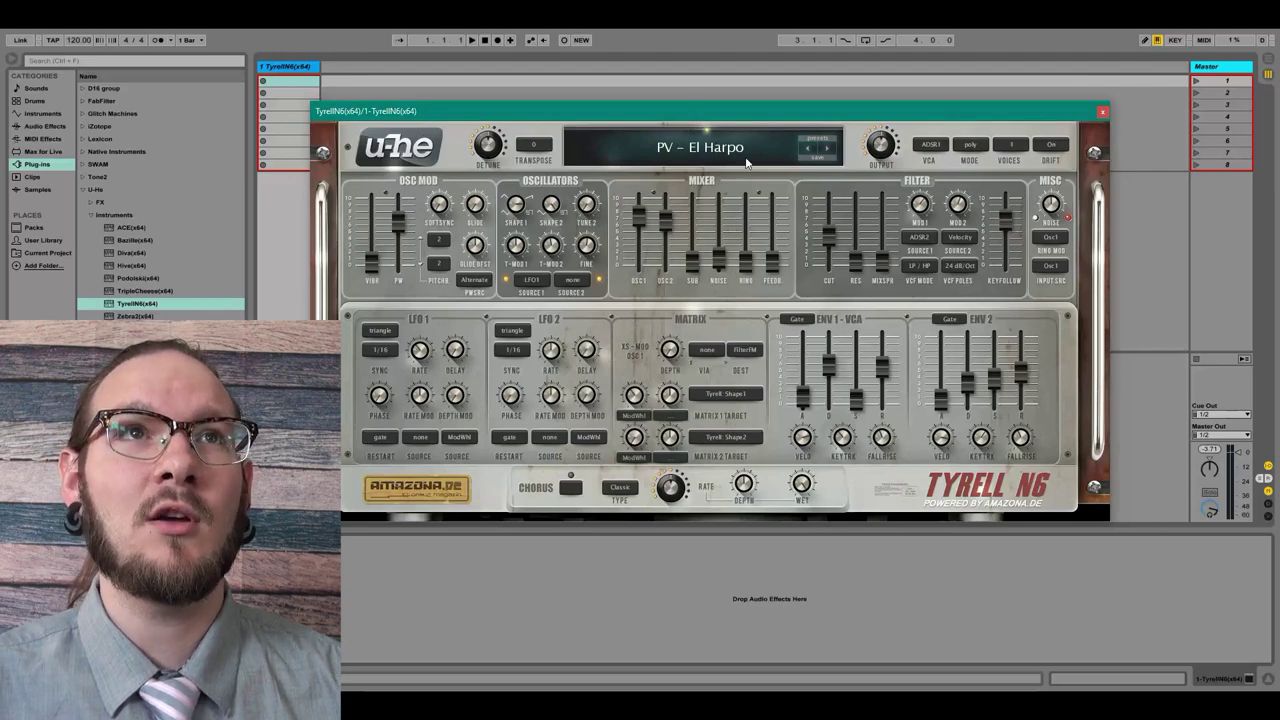
click(700, 156)
click(665, 135)
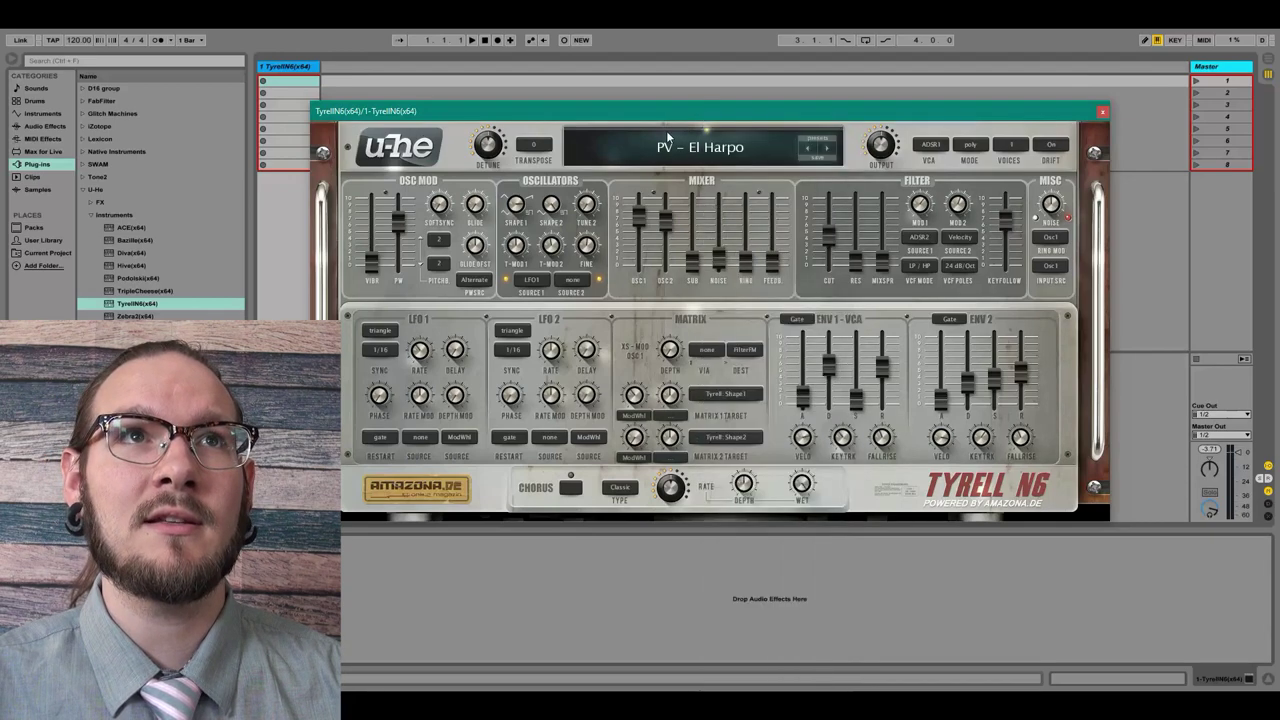
click(669, 148)
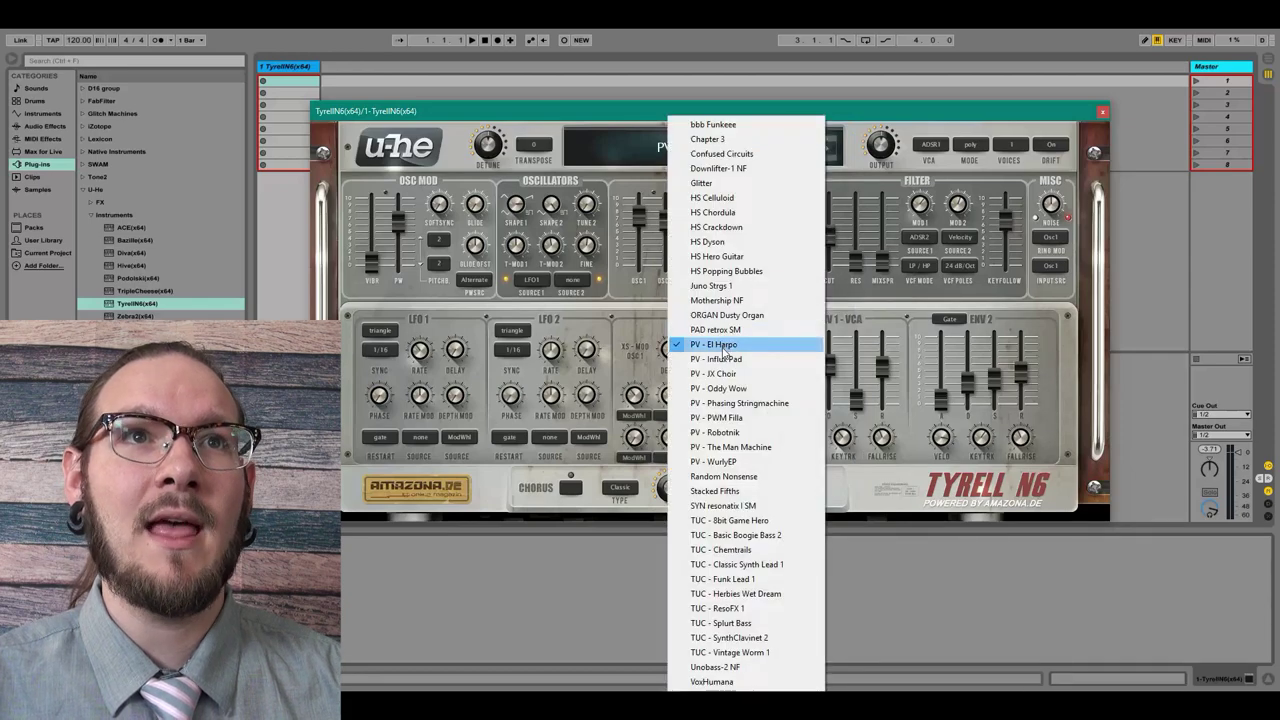
click(648, 125)
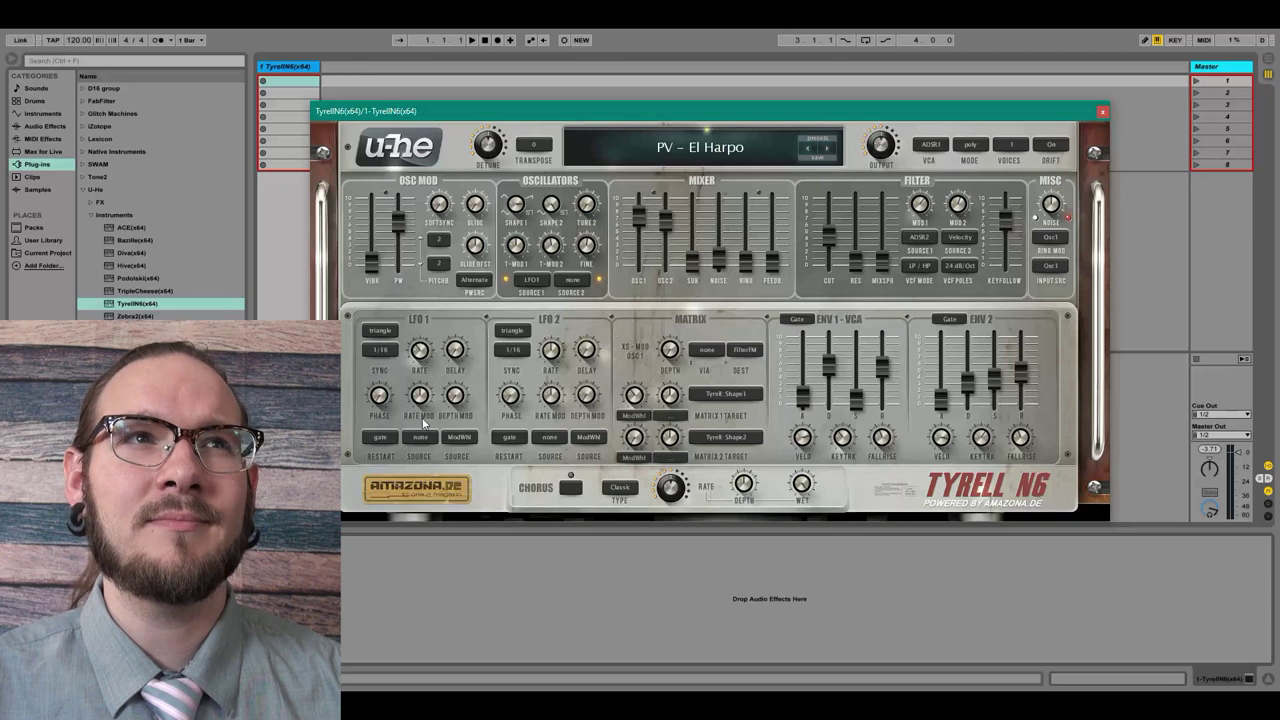
click(1102, 115)
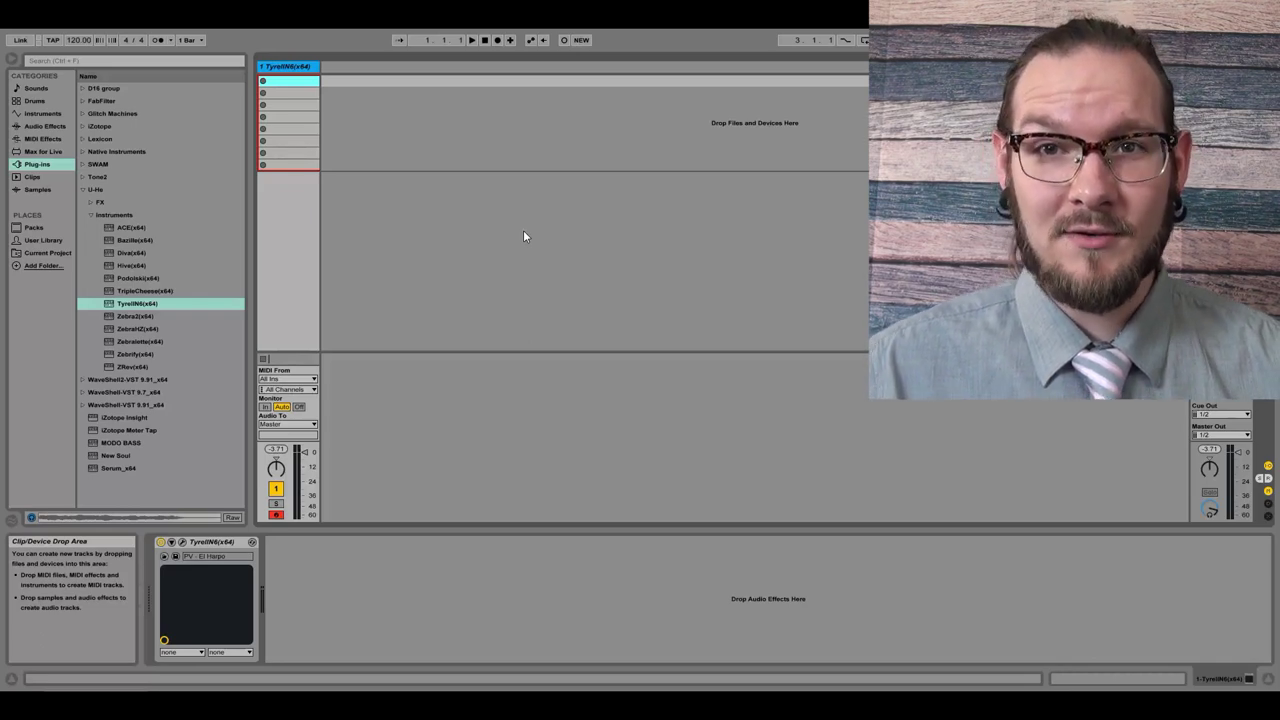
Step: Create an empty MIDI clip in the TyrellN6 track's first slot and enlarge its note editor to show the C3–C4 range
double_click(283, 85)
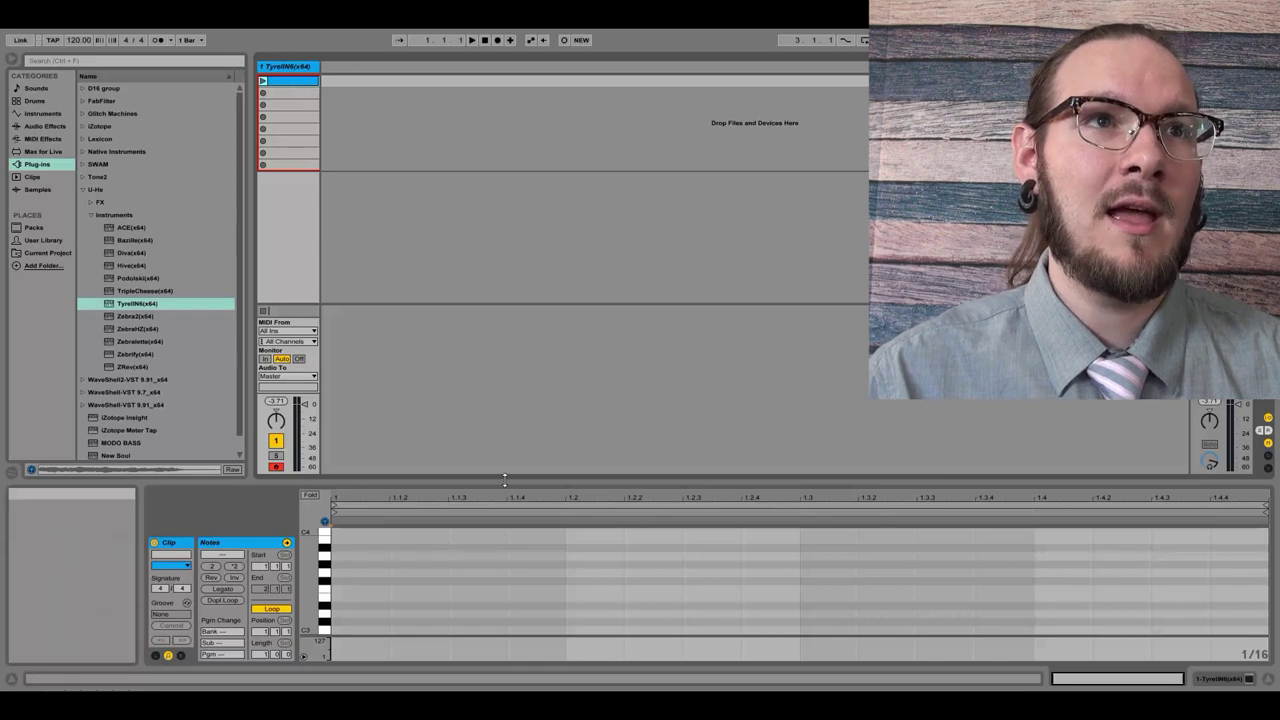
drag(494, 480, 514, 352)
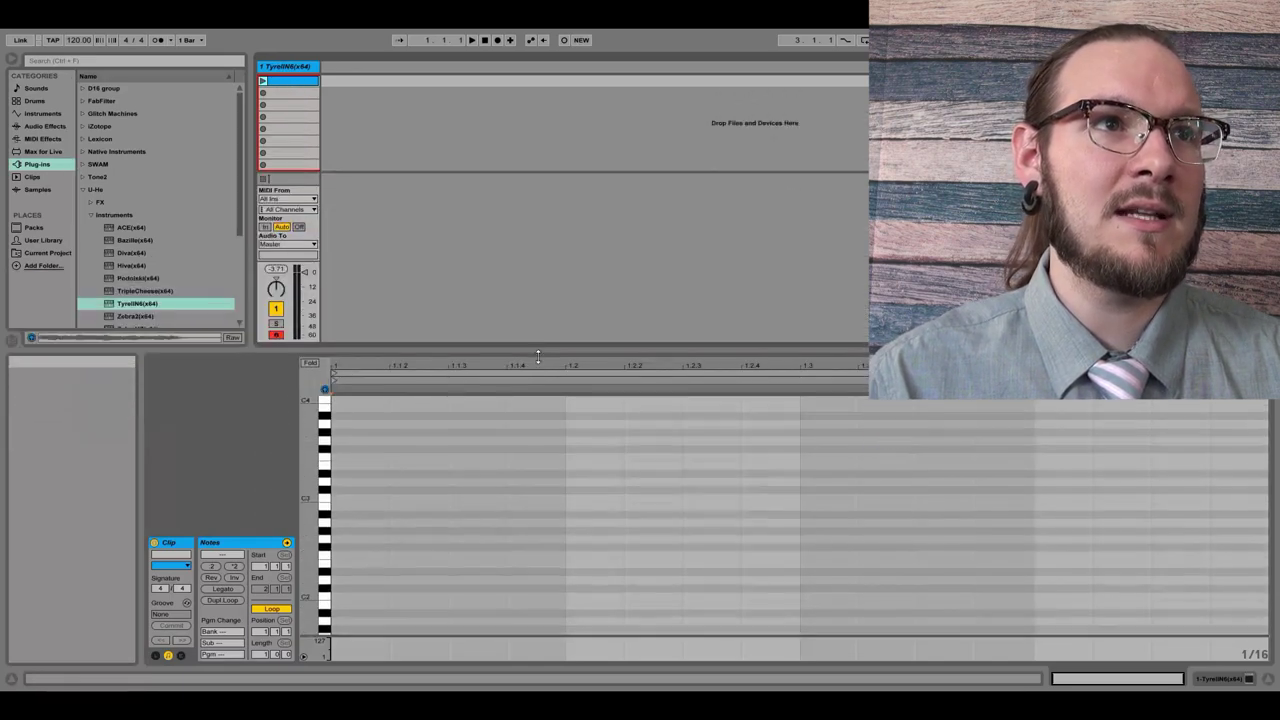
drag(336, 494, 357, 505)
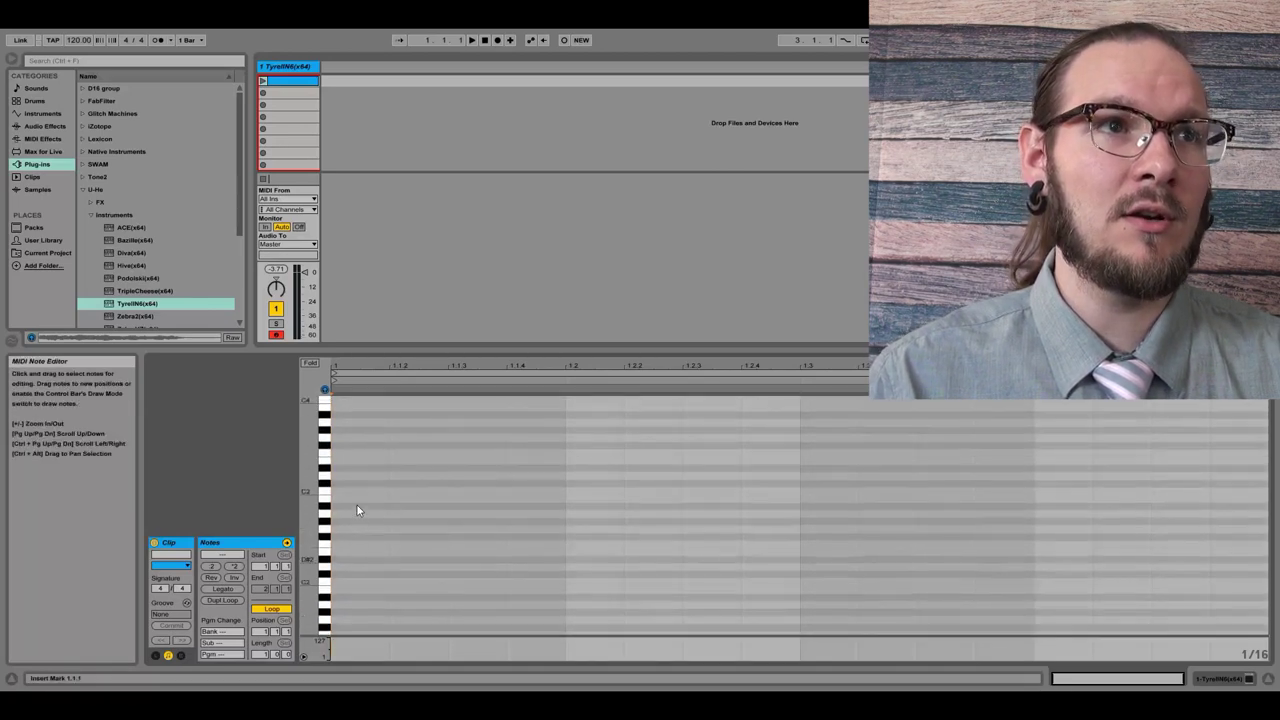
scroll(357, 505, down, 3)
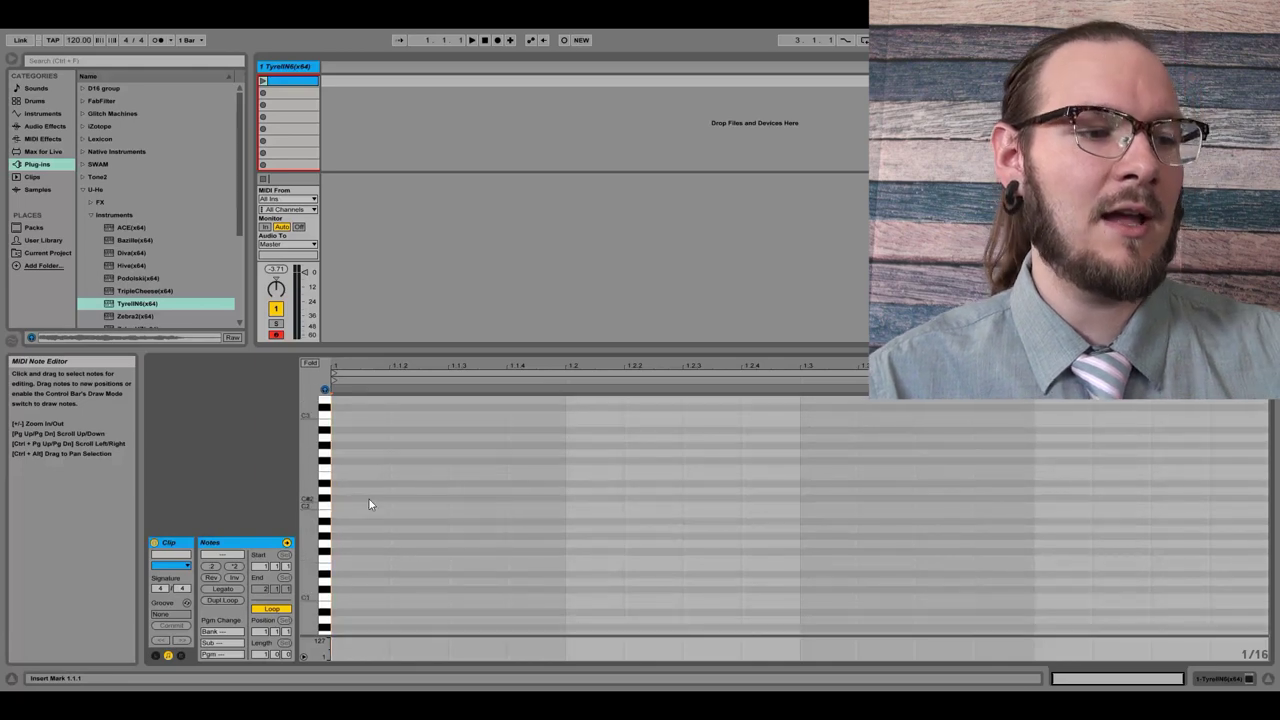
scroll(381, 503, up, 4)
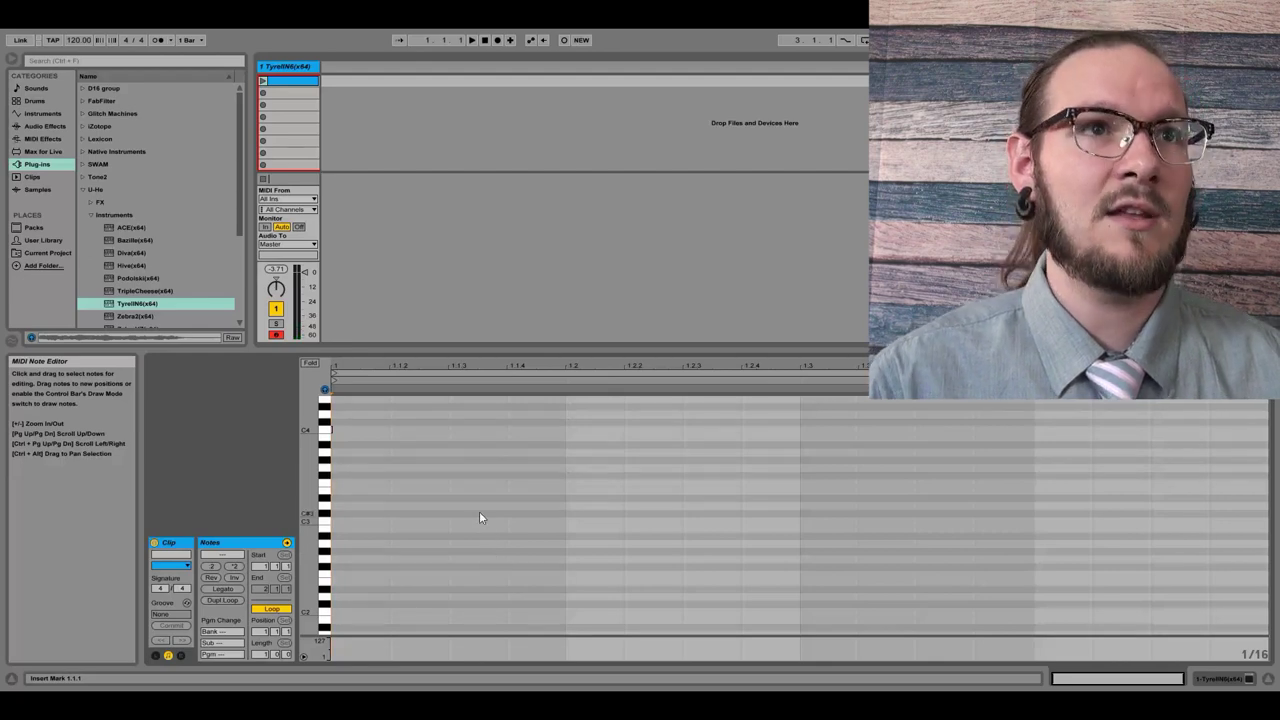
scroll(506, 548, up, 1)
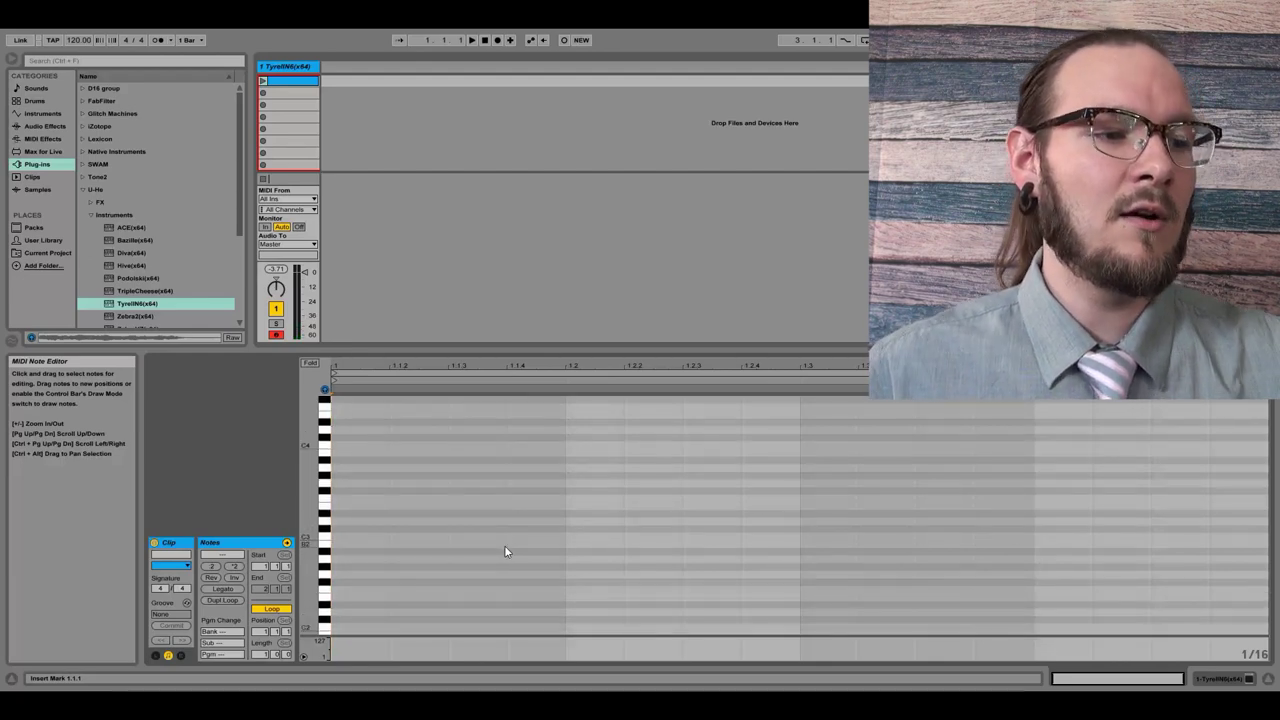
Step: Audition single synth notes, including C3, with the computer MIDI keyboard while watching the piano roll
key(a)
key(d)
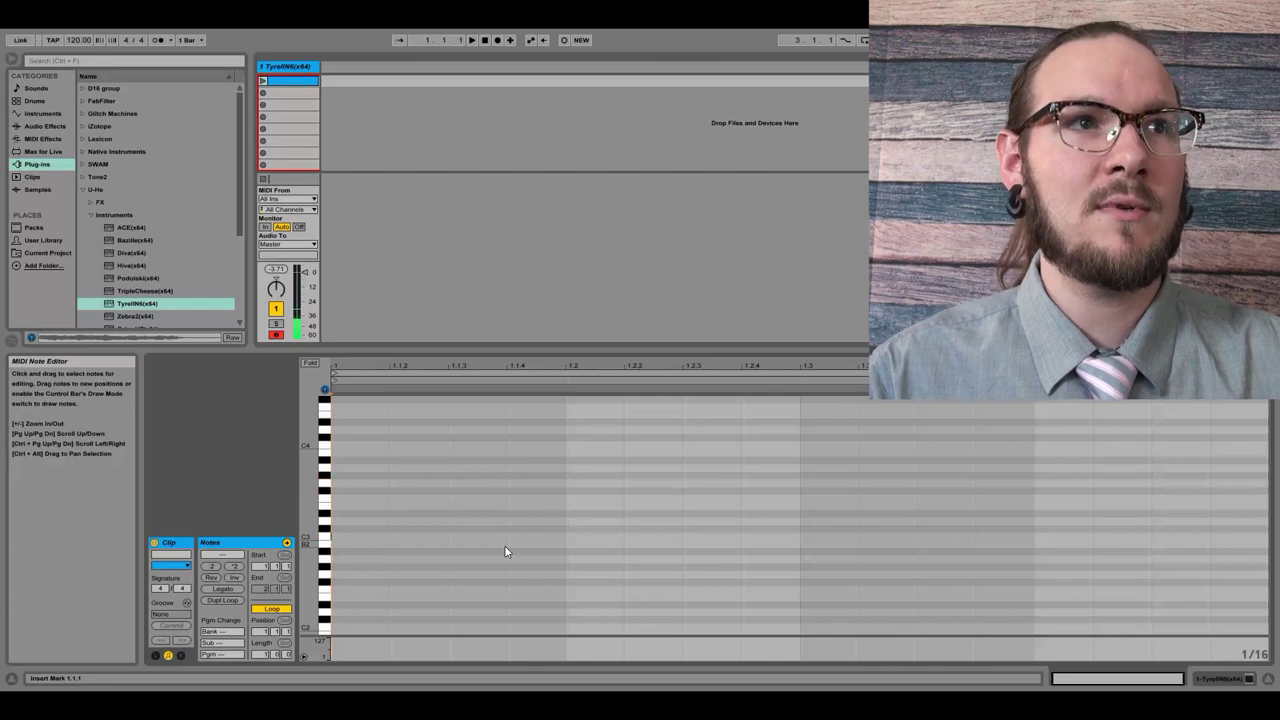
scroll(504, 545, up, 1)
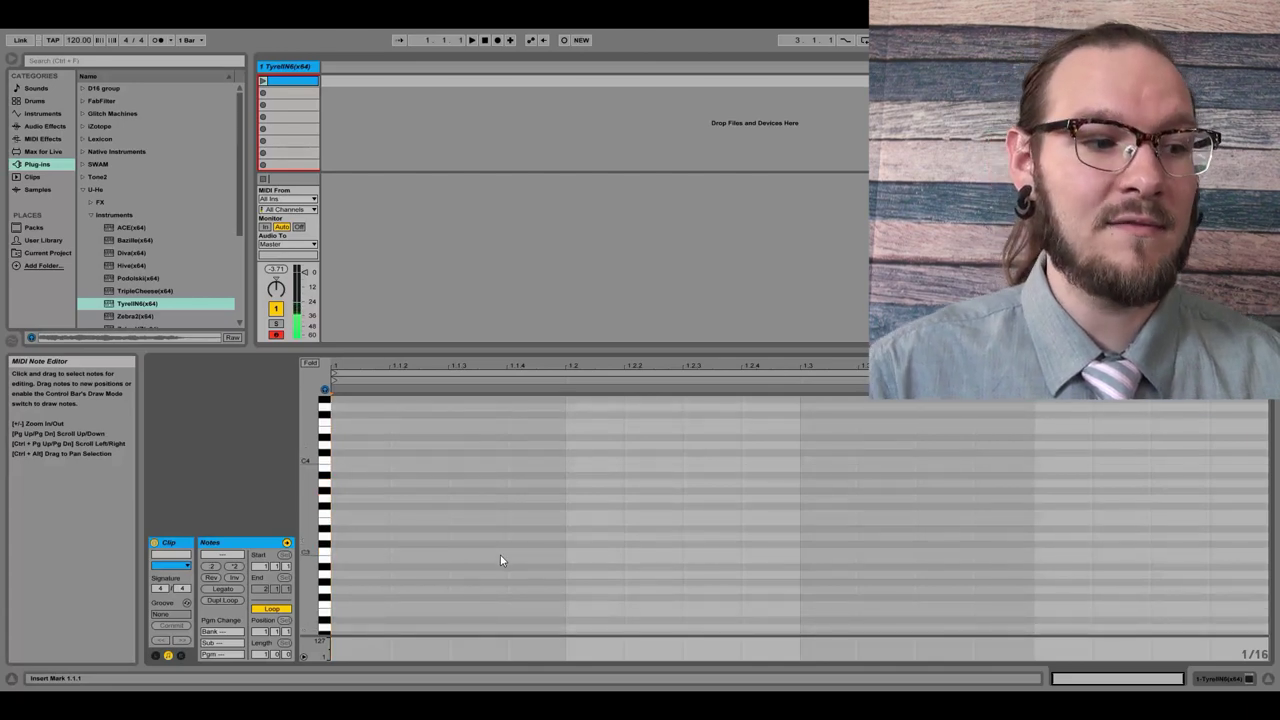
key(a)
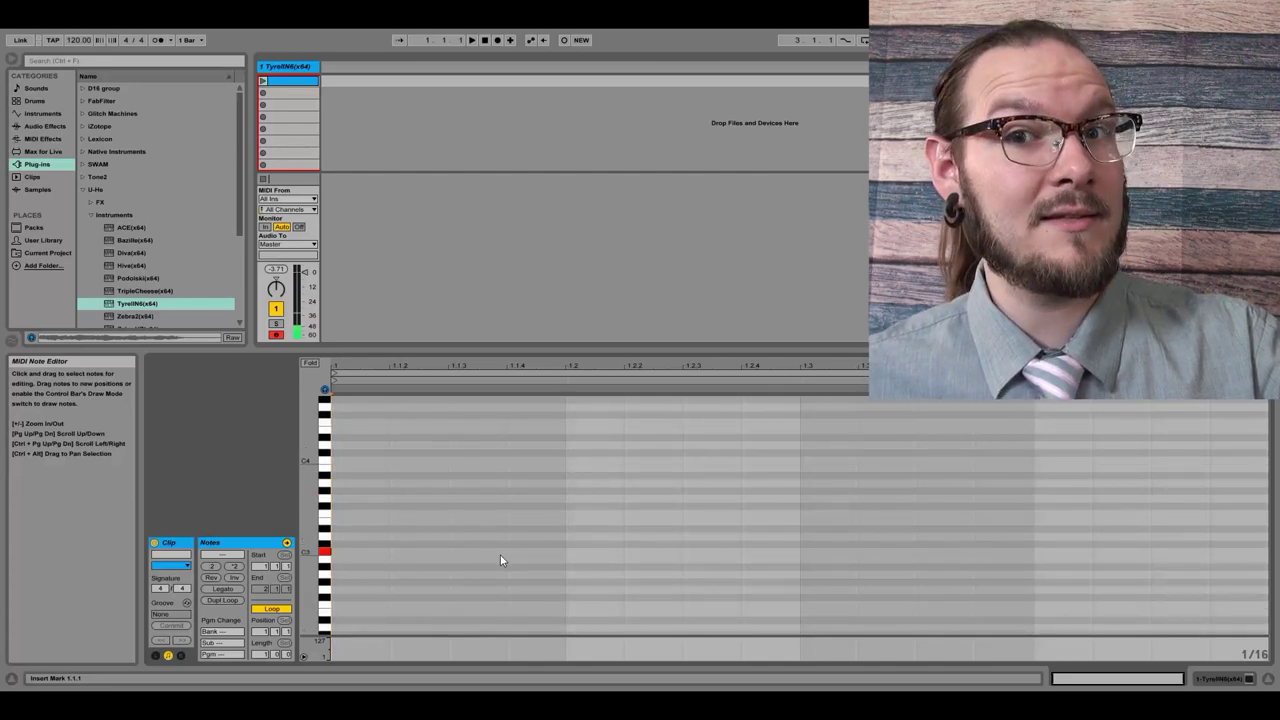
key(d)
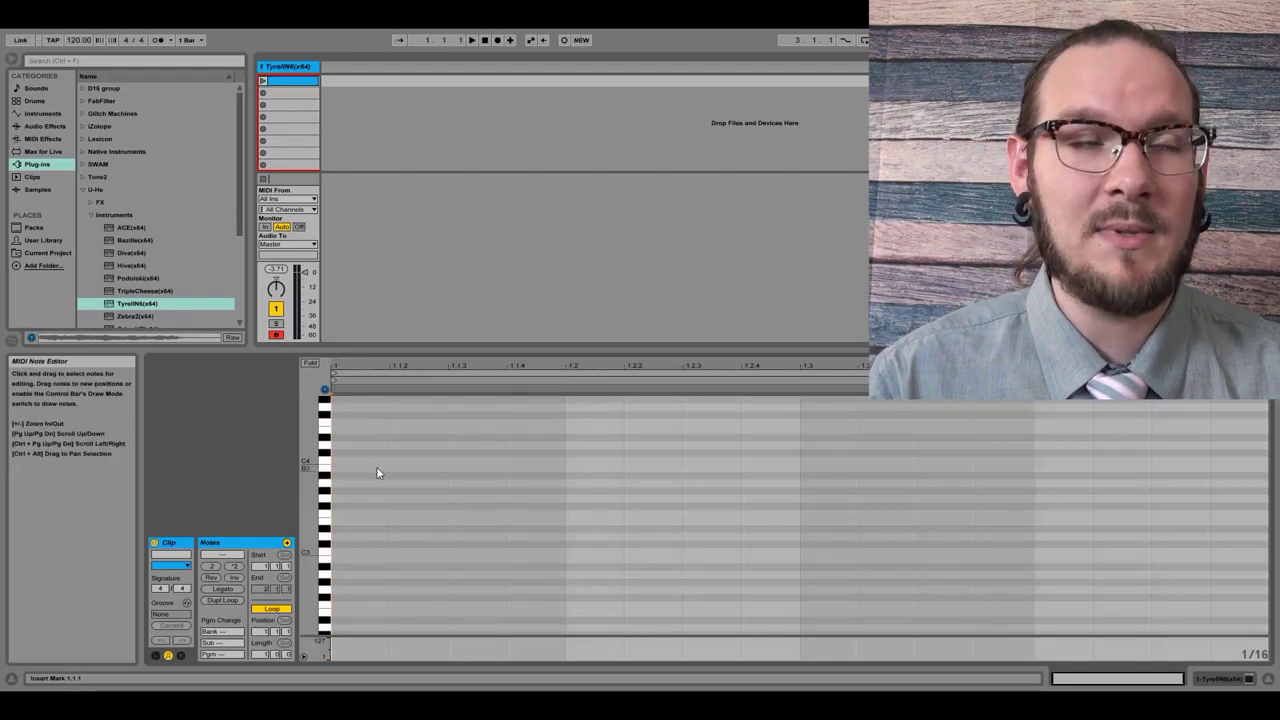
Step: Add a sixteenth note at the clip's start, place it on C3 and duplicate it to D3
double_click(337, 460)
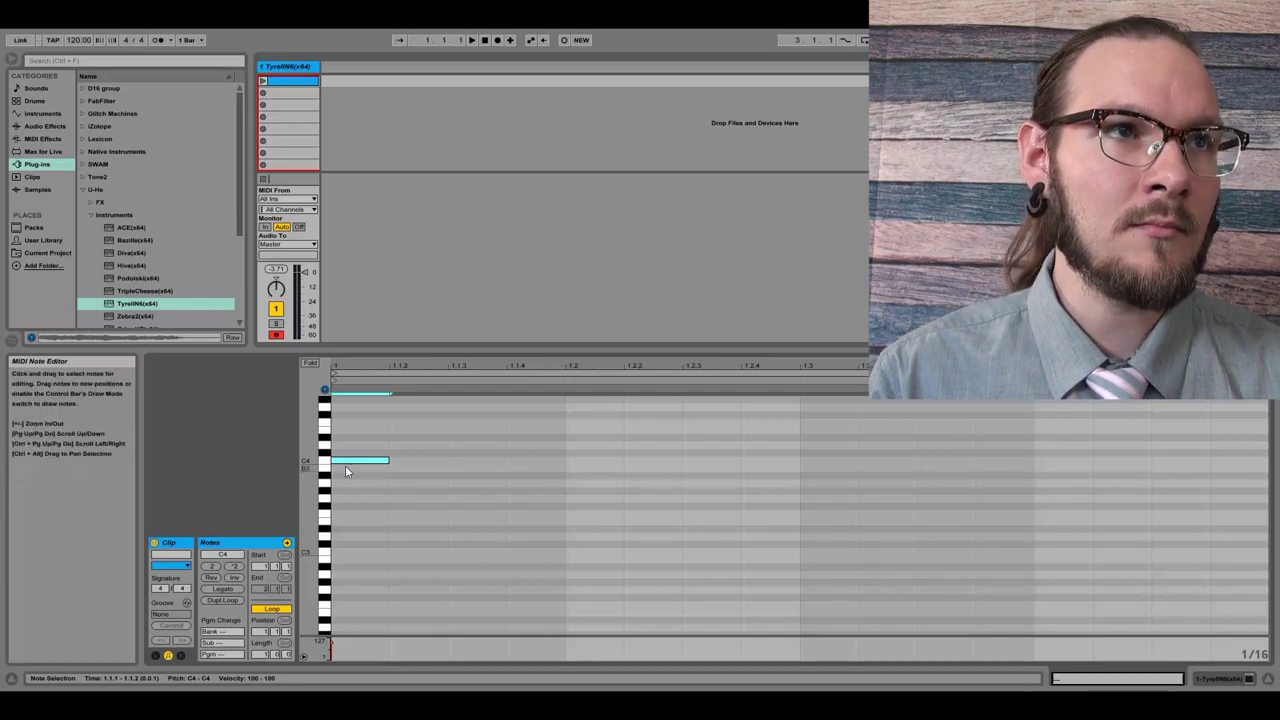
drag(350, 462, 350, 553)
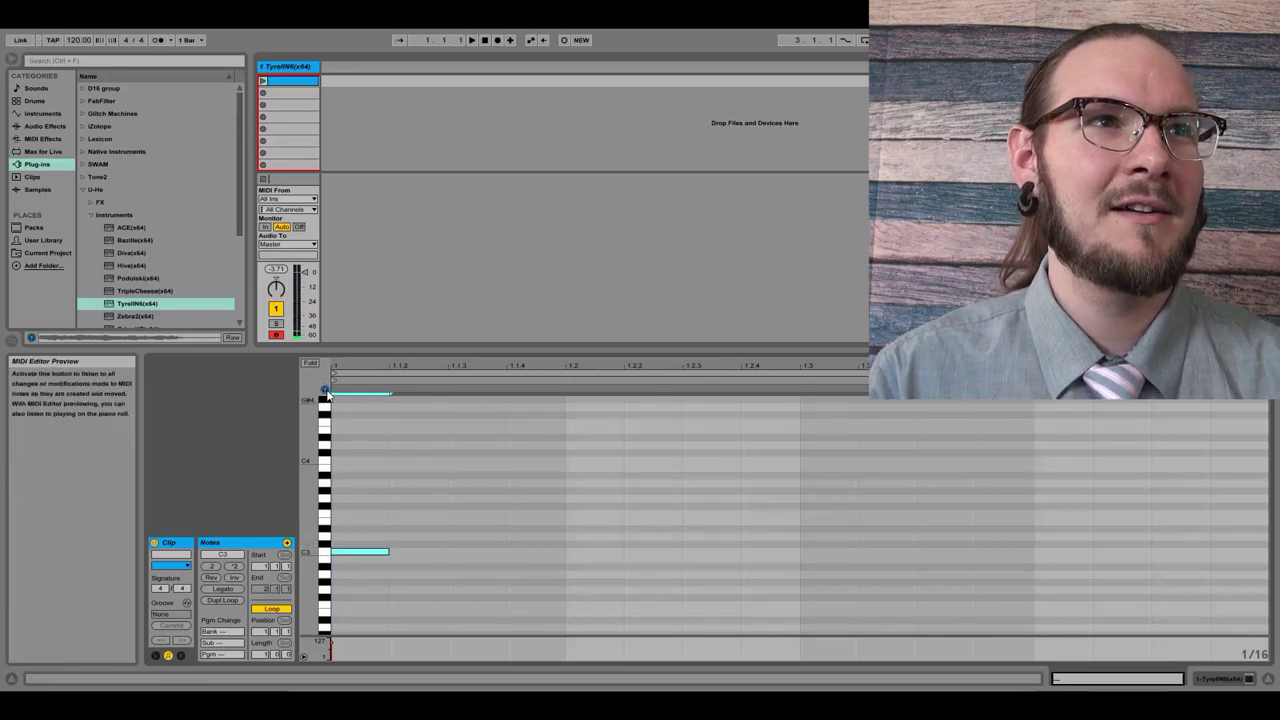
mouse_move(373, 551)
mouse_down()
mouse_move(373, 484)
mouse_move(379, 555)
mouse_move(358, 537)
mouse_up()
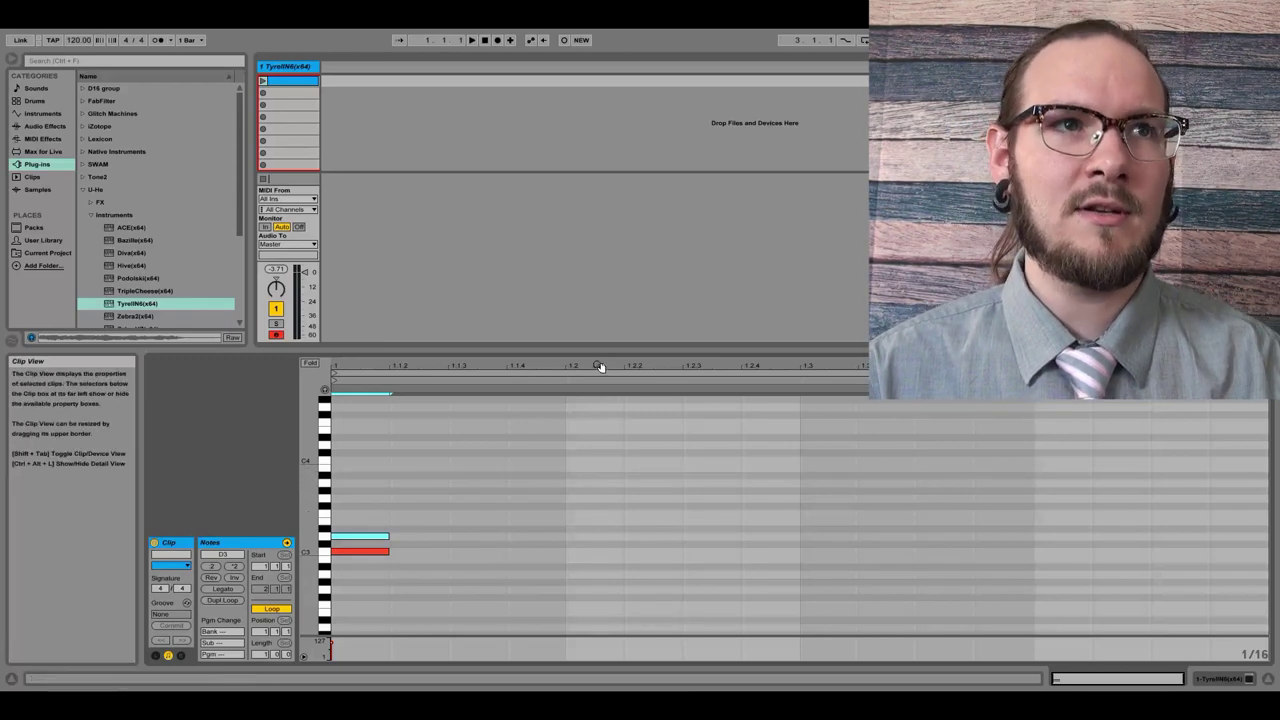
Step: Stack copies of the note on E3, F3, G3, A3, B3 and C4 at the clip's start to complete the C major scale
drag(311, 487, 356, 492)
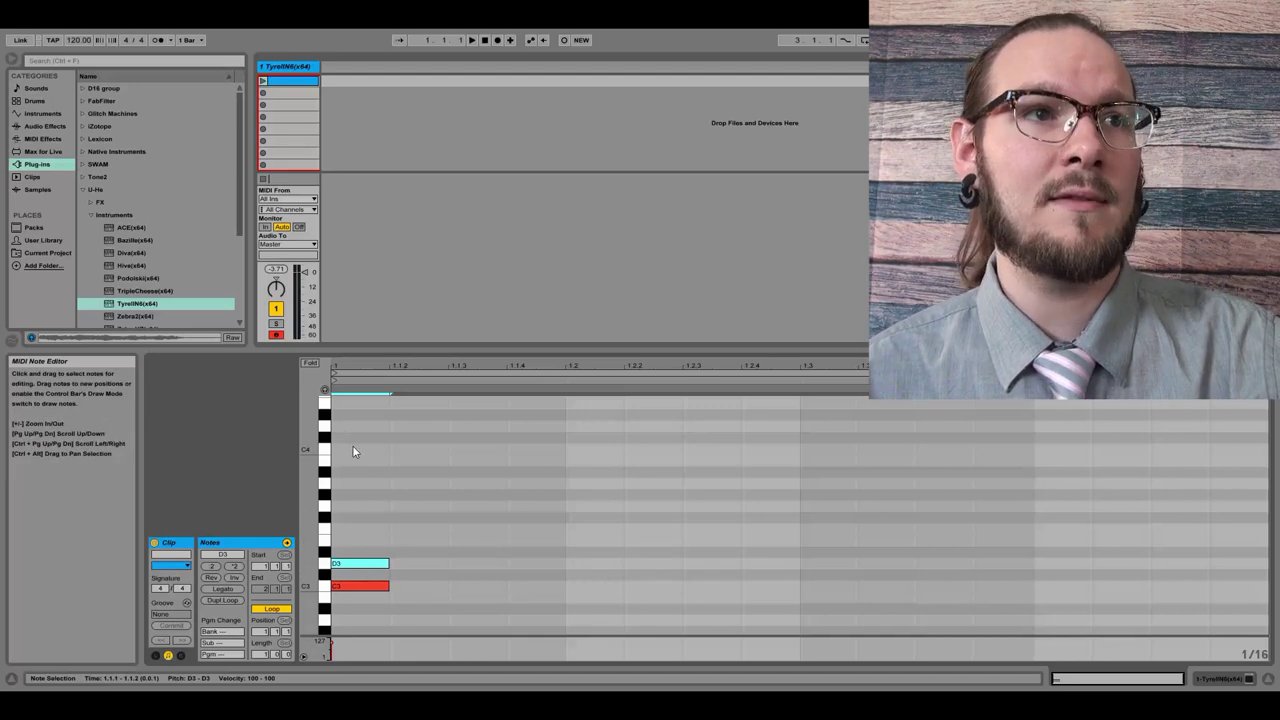
click(348, 586)
click(345, 566)
drag(345, 566, 358, 455)
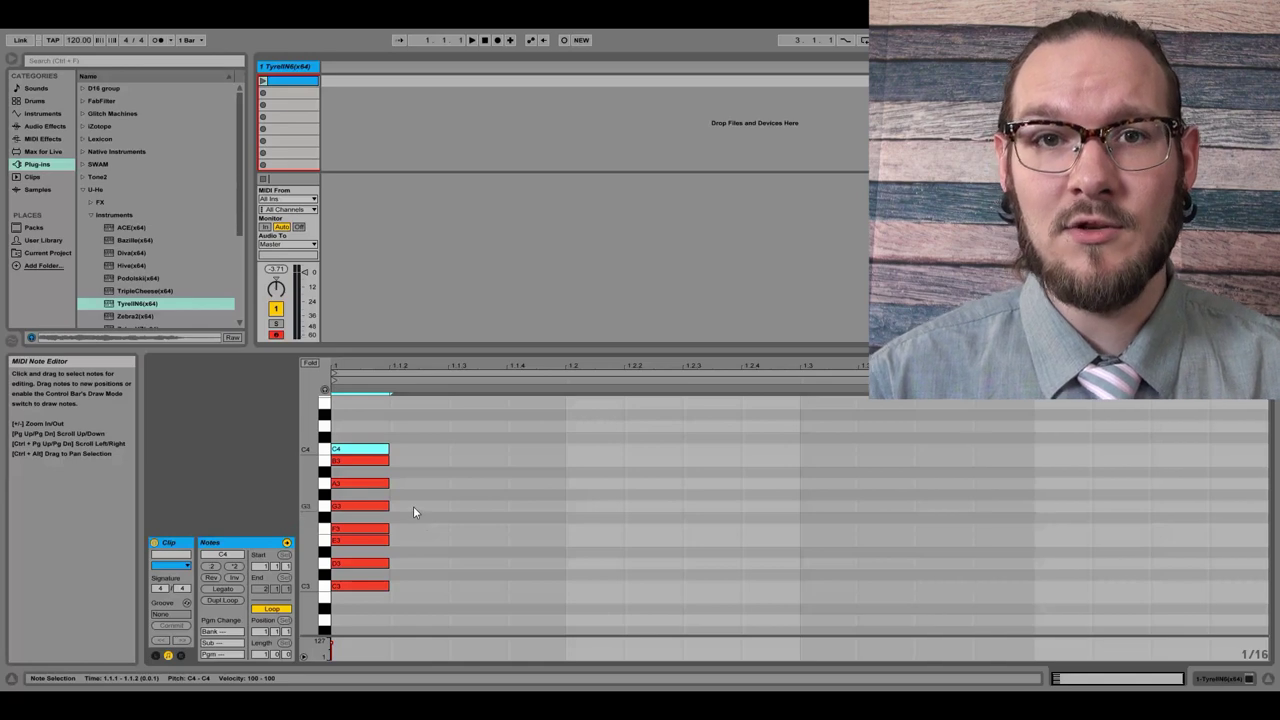
Step: Shift D3, E3 and F3 to successive sixteenth positions at 1.1.2, 1.1.3 and 1.1.4
click(429, 577)
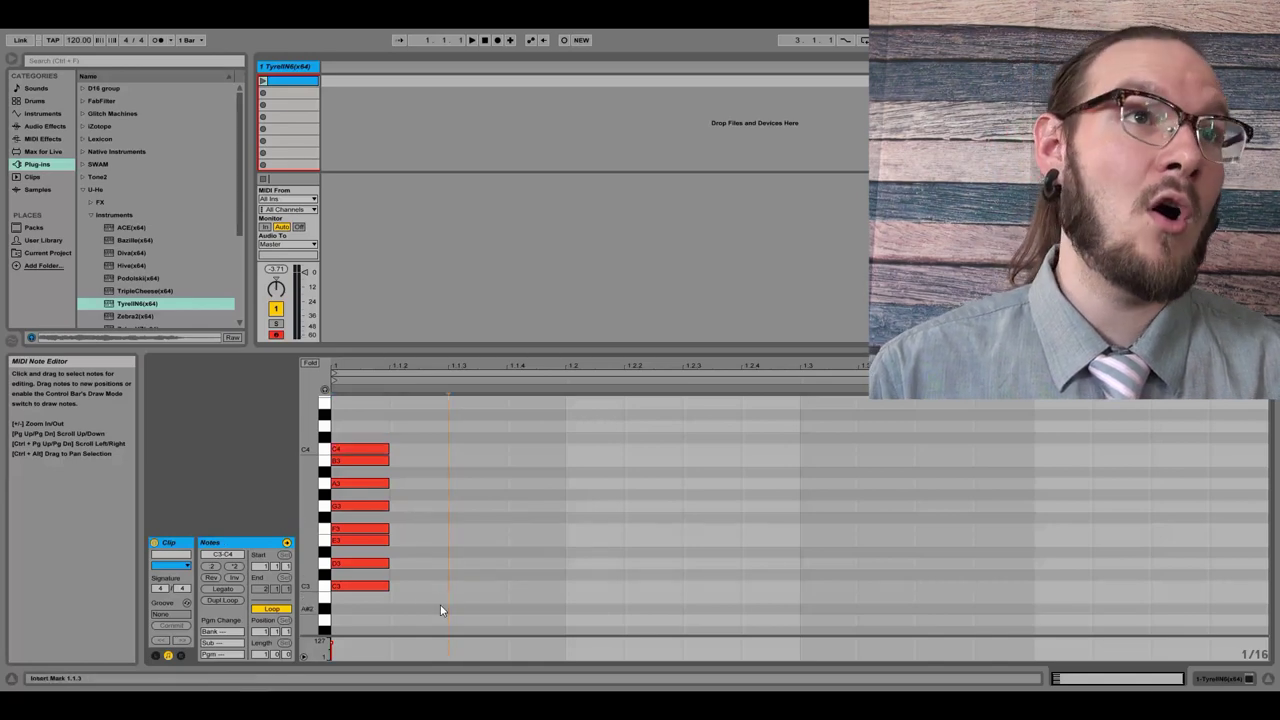
drag(441, 605, 372, 443)
click(428, 558)
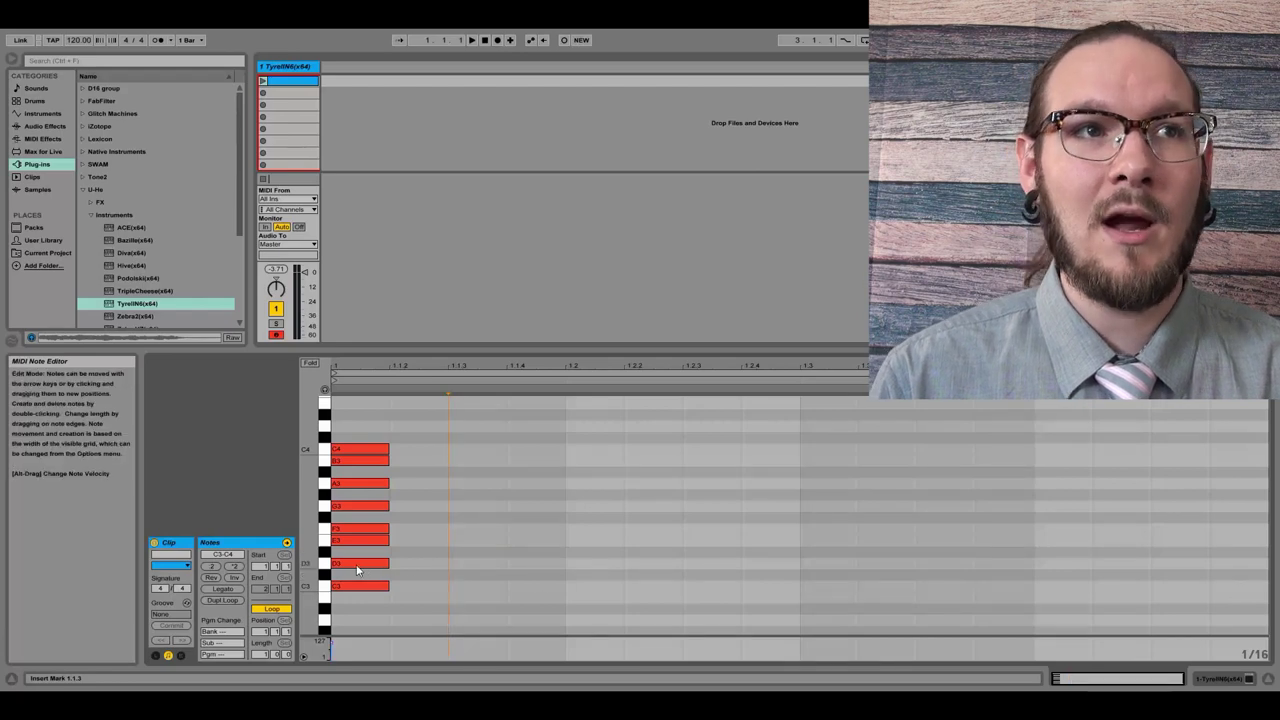
drag(353, 568, 470, 546)
drag(360, 528, 533, 530)
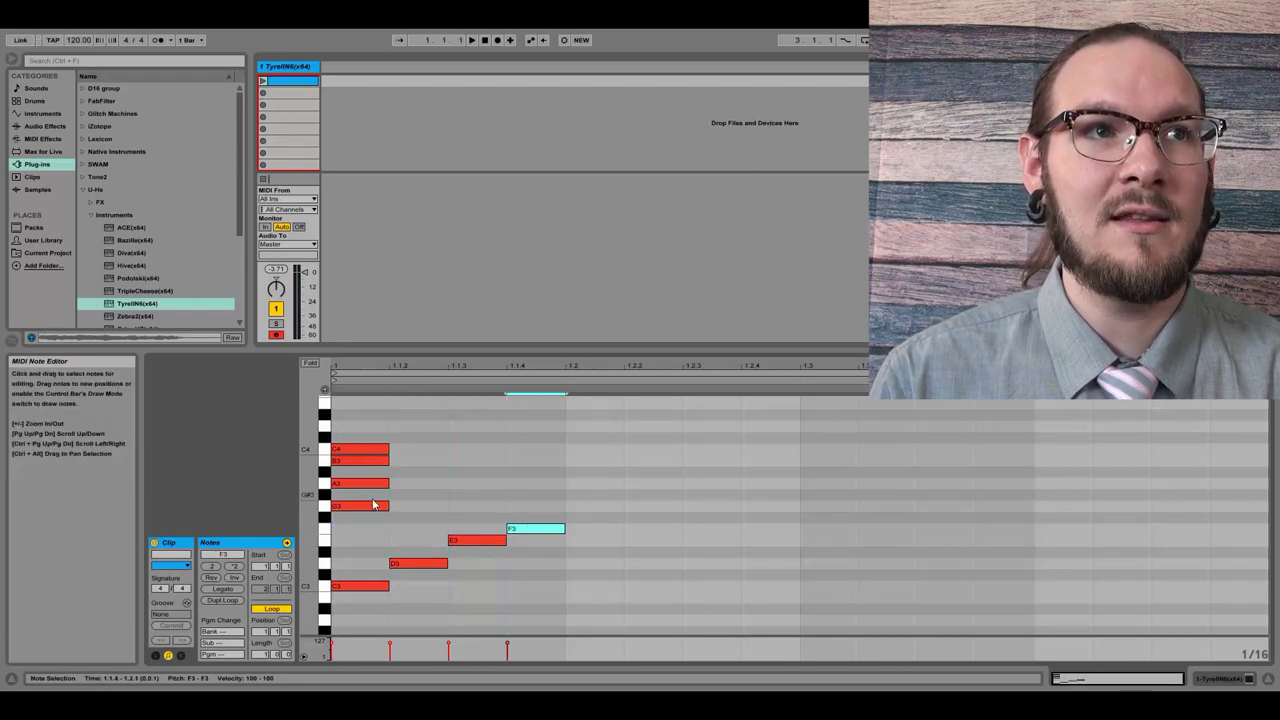
Step: Shift G3, A3, B3 and C4 to successive sixteenth positions from 1.2 to 1.2.4, completing the rising scale
click(366, 508)
drag(366, 510, 598, 508)
drag(357, 484, 651, 486)
drag(366, 460, 716, 460)
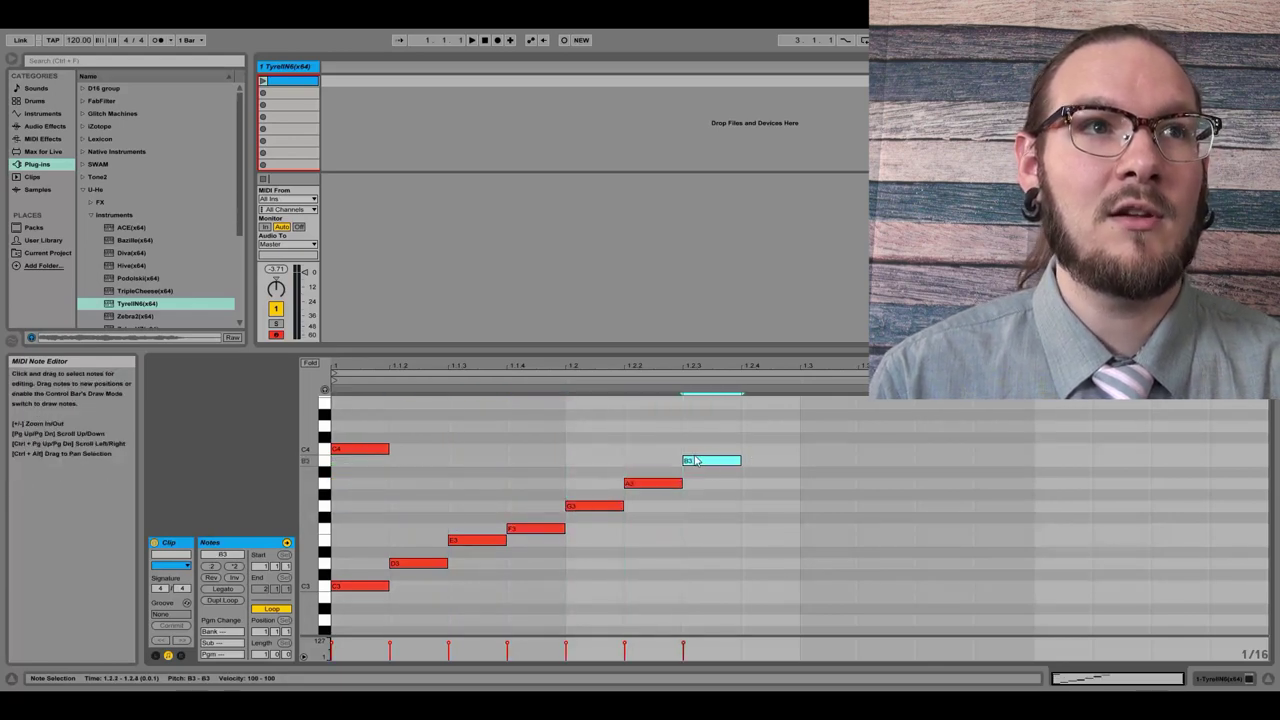
click(373, 452)
drag(373, 452, 757, 452)
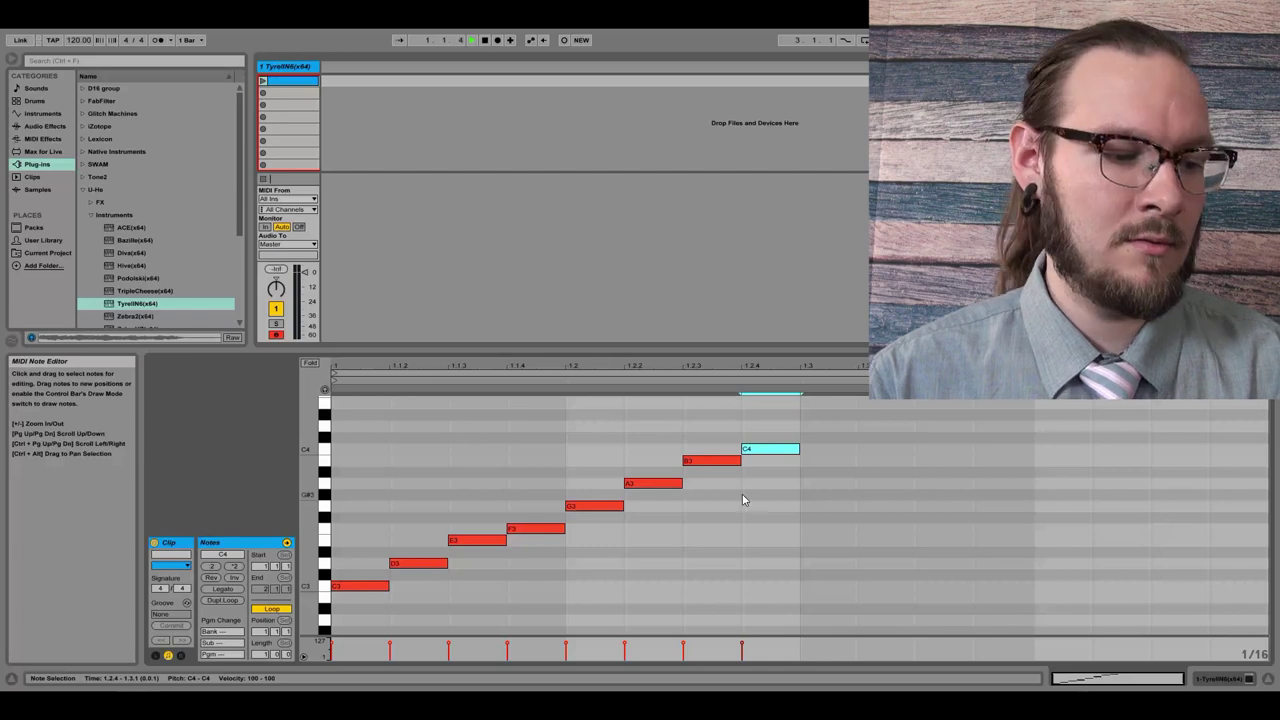
Step: Launch the clip to listen to the ascending C major scale, and stop playback
click(559, 571)
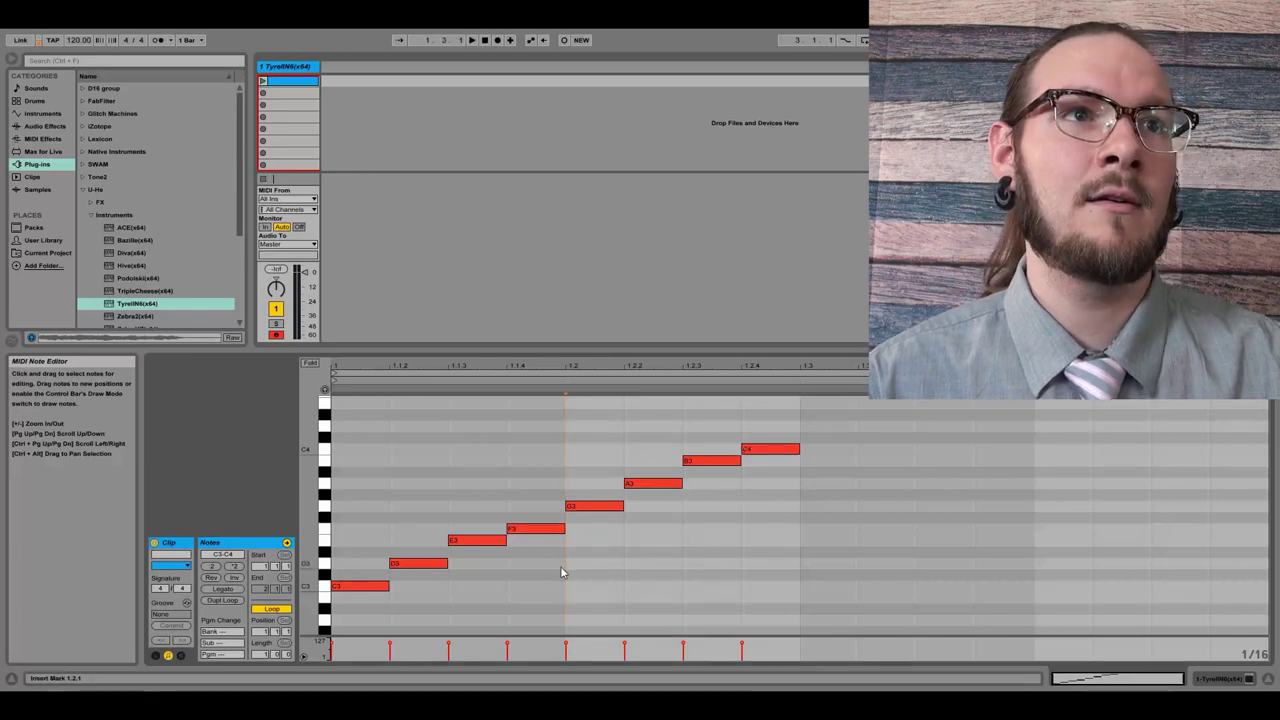
key(space)
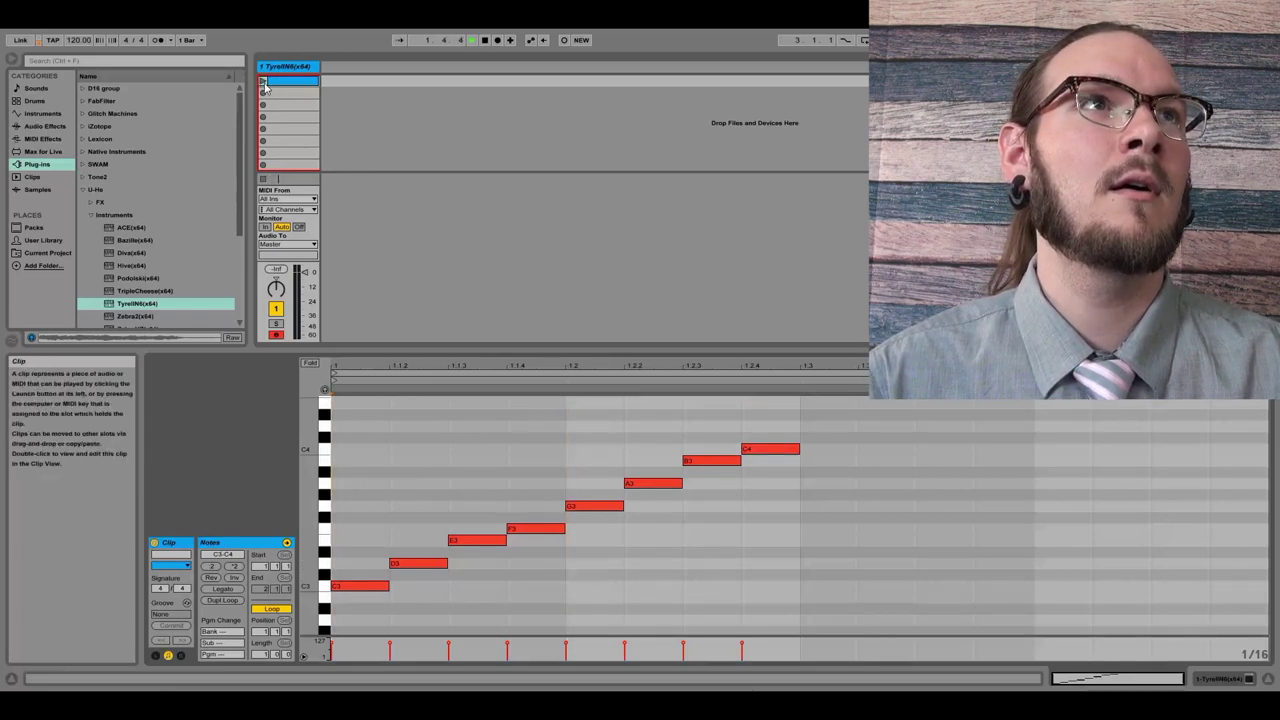
click(471, 41)
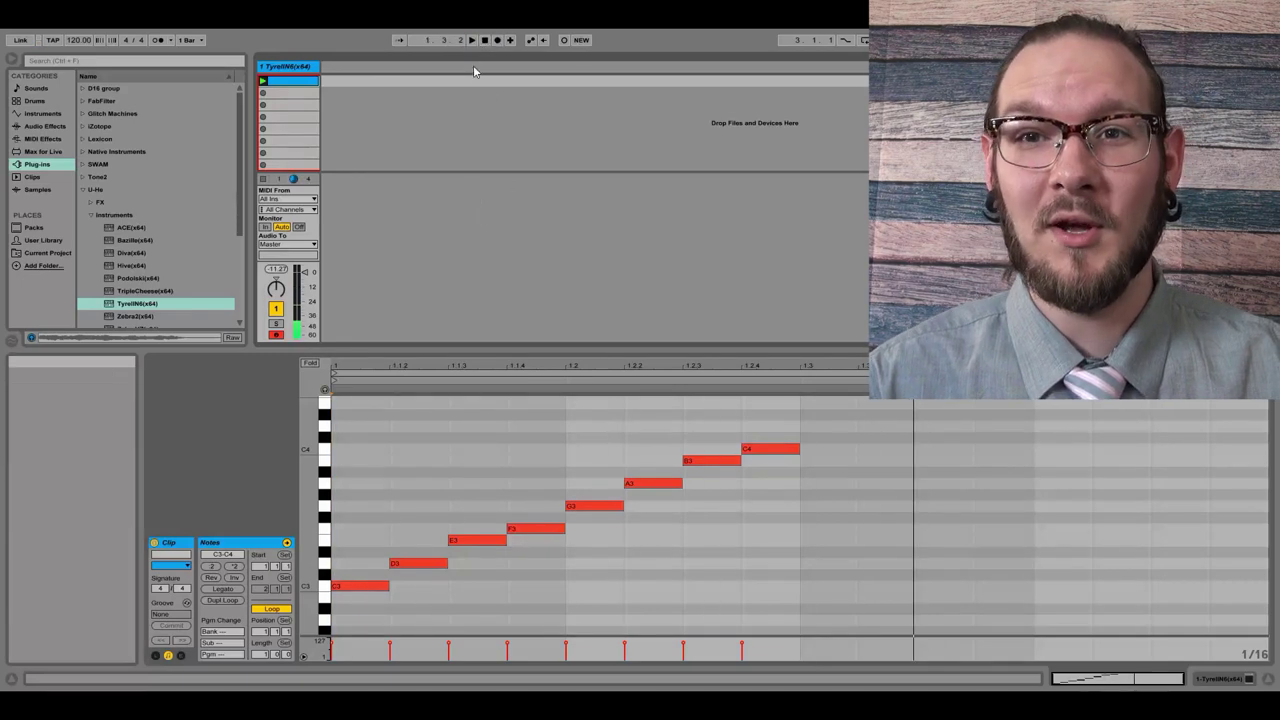
click(472, 41)
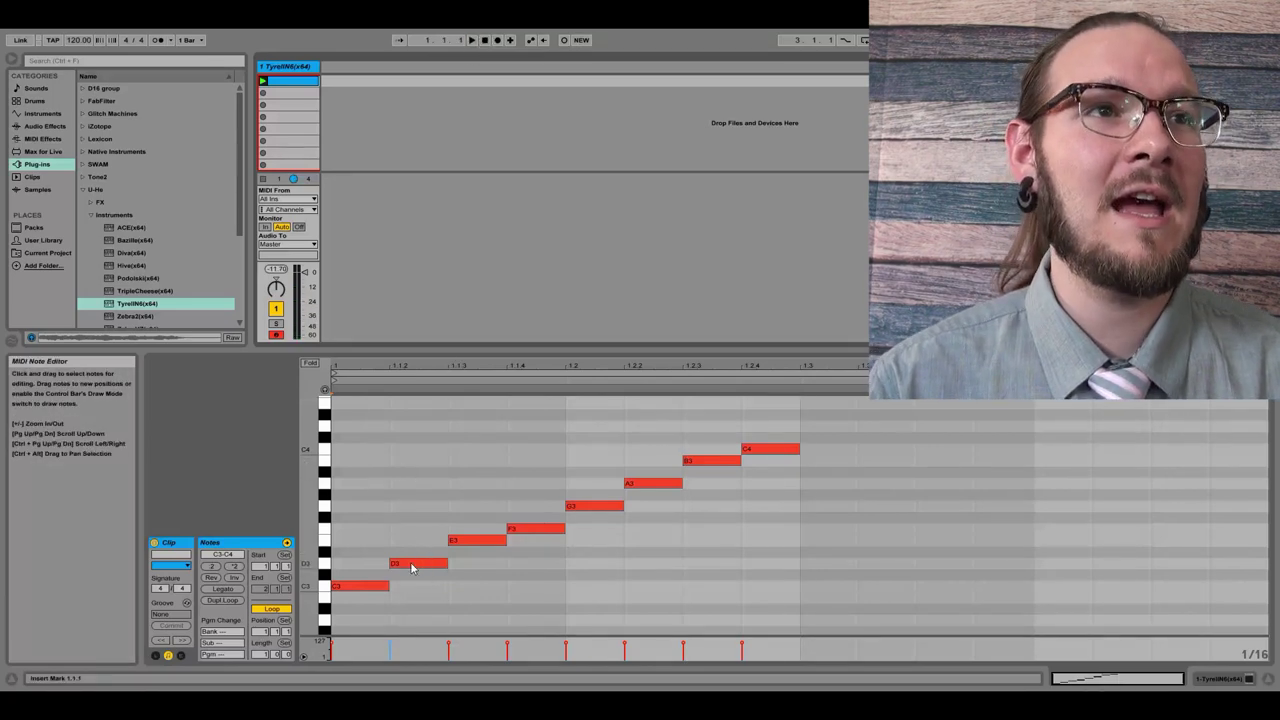
Step: Move the notes D3 through C4 back to the clip's start so the scale is stacked above C3
drag(410, 567, 352, 566)
drag(481, 545, 365, 550)
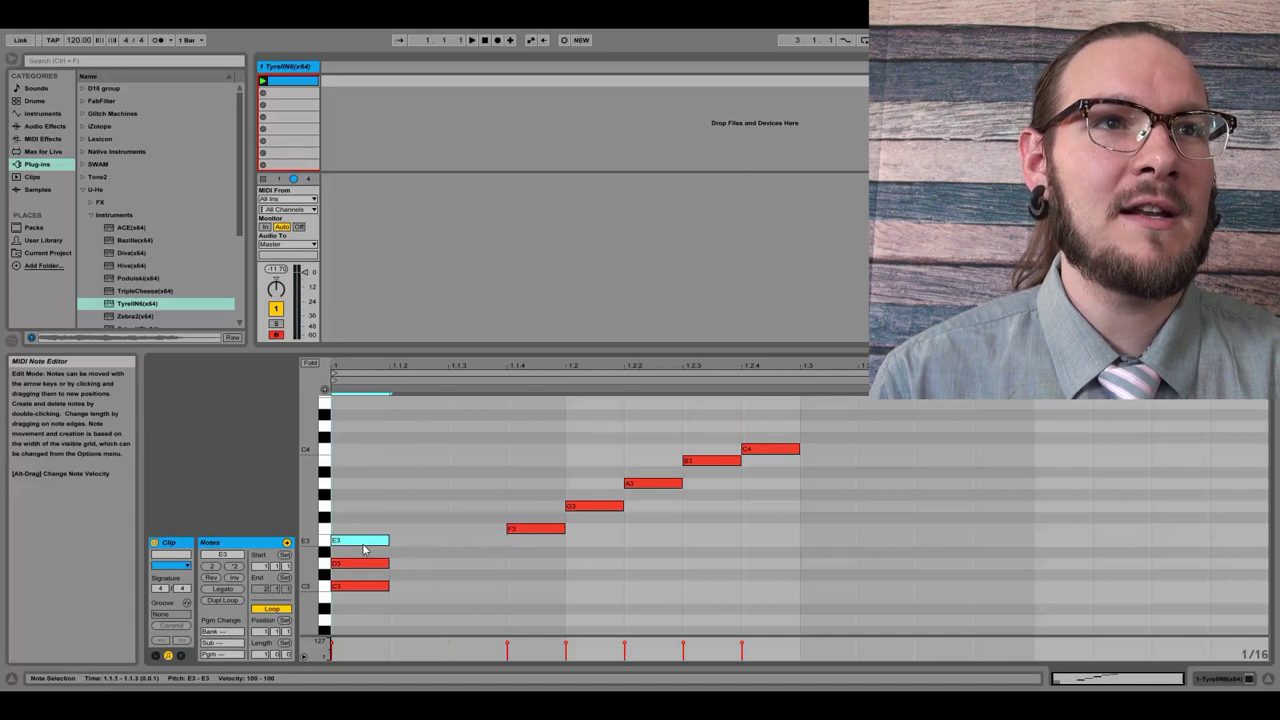
drag(523, 530, 345, 535)
drag(583, 514, 345, 508)
drag(629, 483, 337, 486)
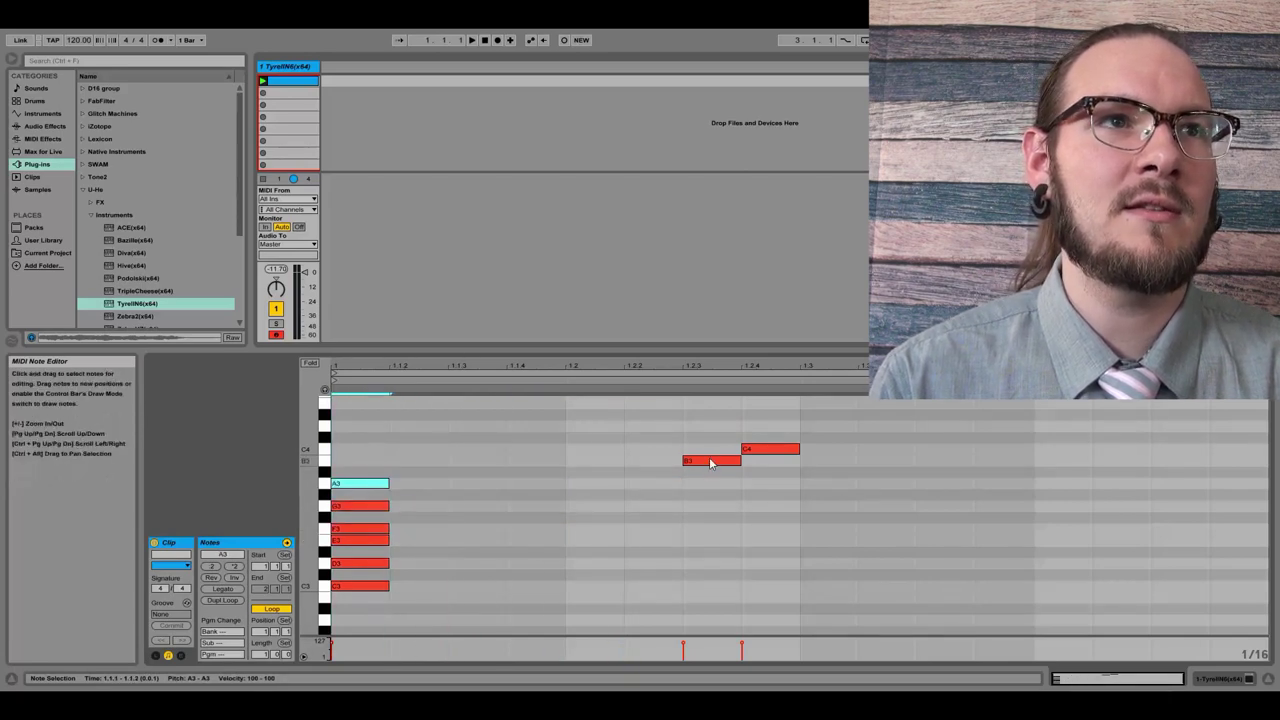
drag(710, 463, 361, 462)
drag(757, 451, 366, 451)
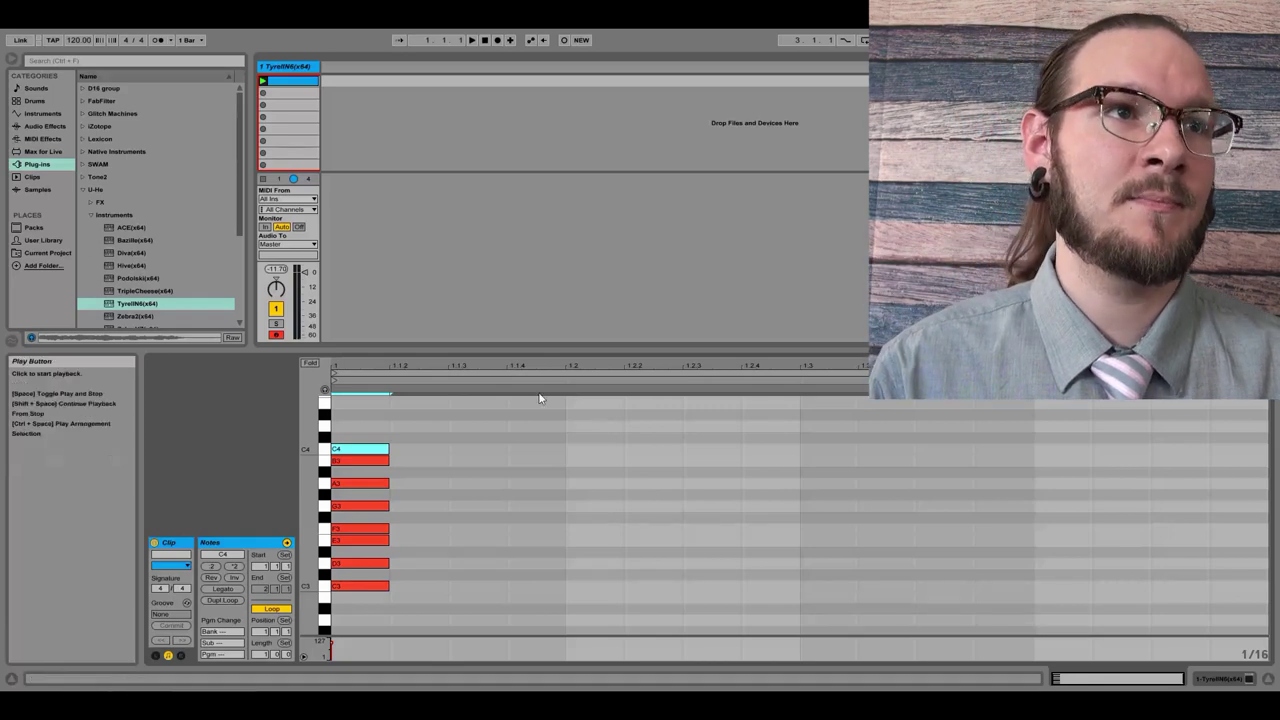
Step: Enlarge the note editor and duplicate the whole C3–C4 note stack one octave up, to C4–C5
scroll(447, 522, up, 1)
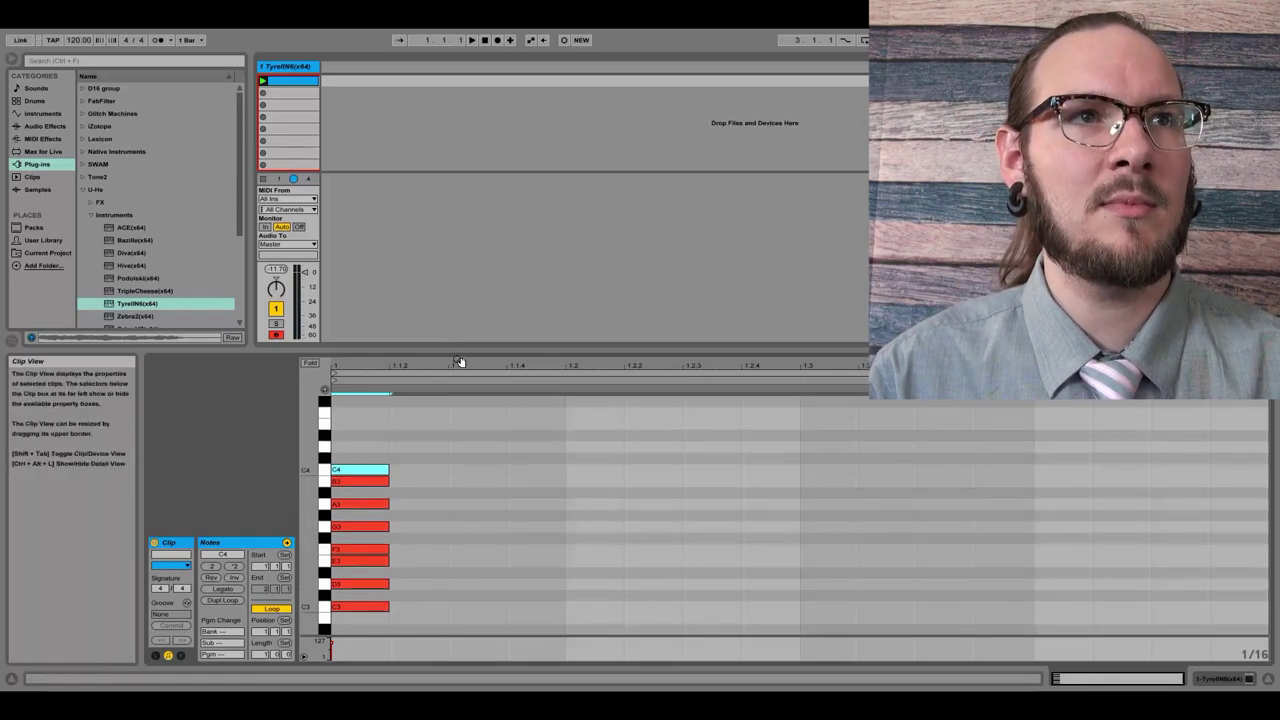
drag(451, 352, 471, 233)
scroll(489, 389, up, 6)
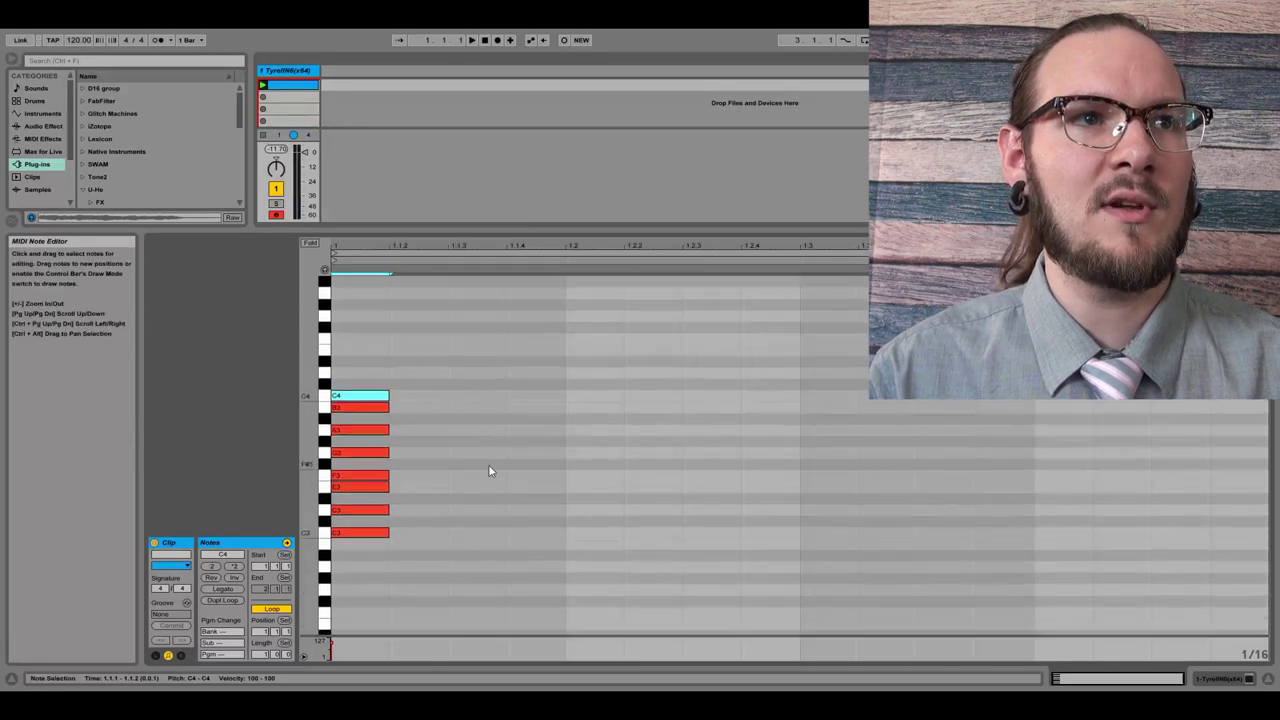
drag(431, 600, 369, 345)
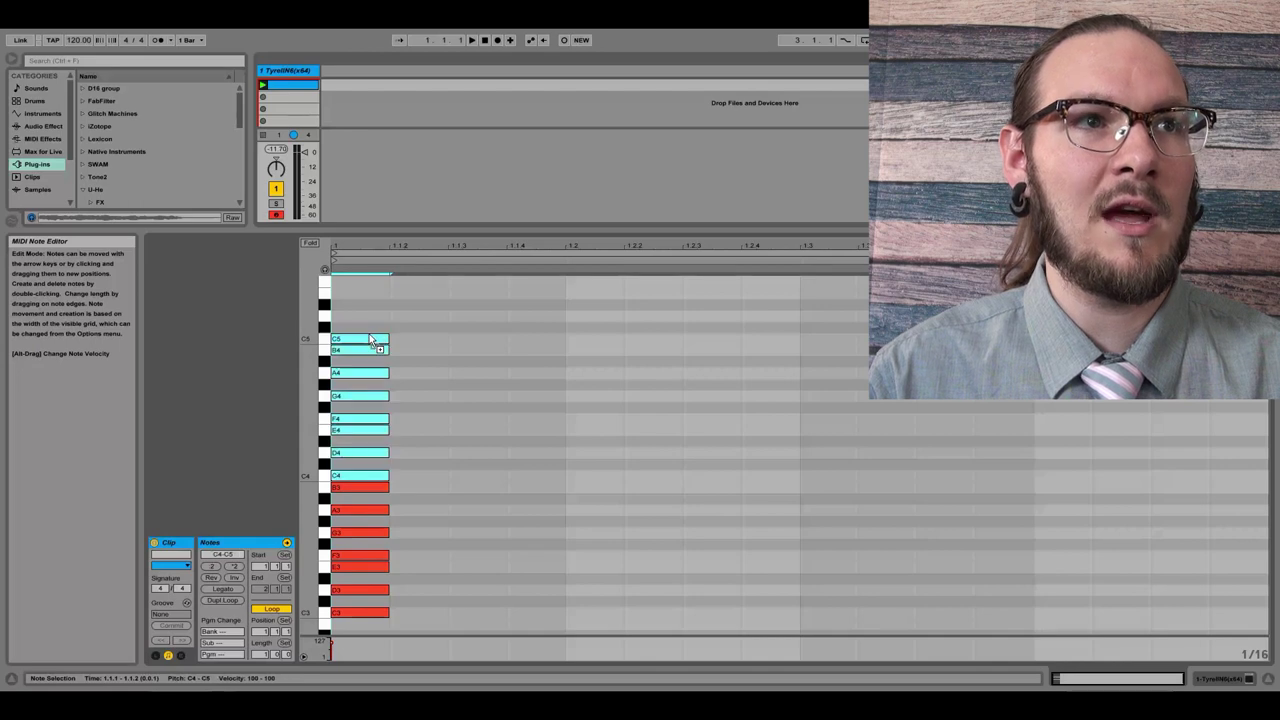
Step: Add the Arpeggiator MIDI effect in front of the TyrellN6 synth, and delete it again
click(530, 413)
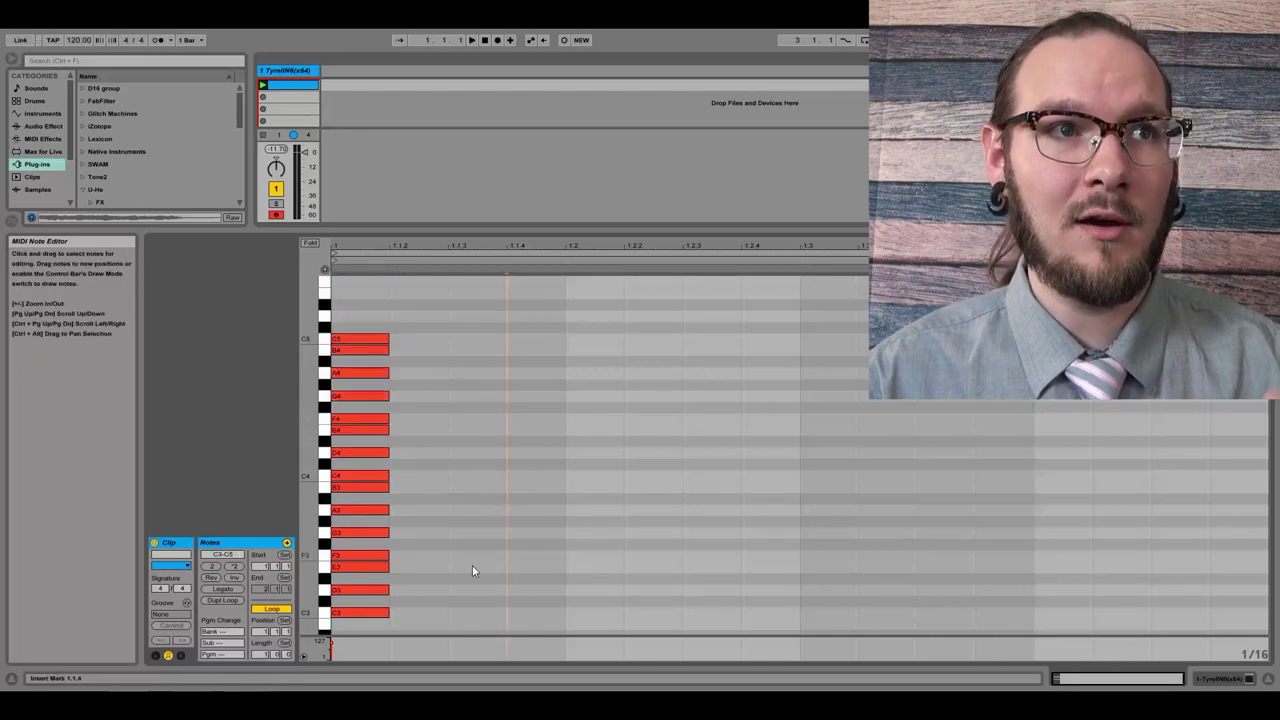
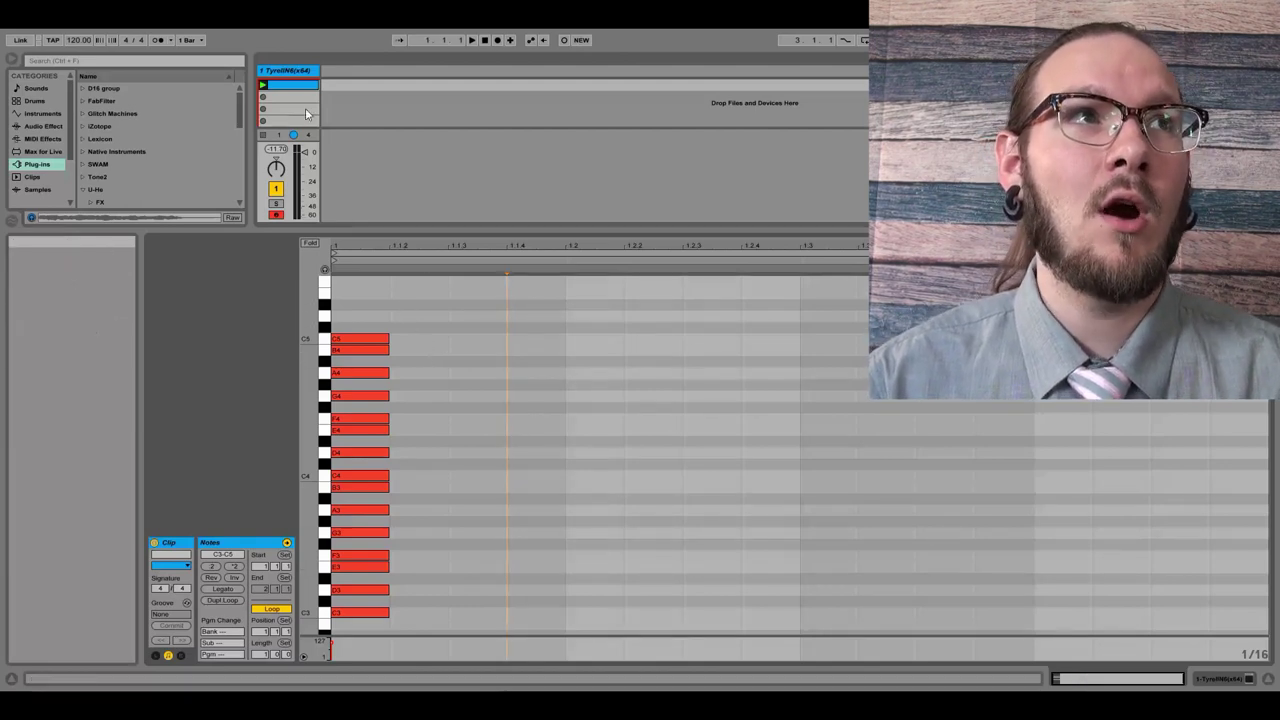
click(40, 139)
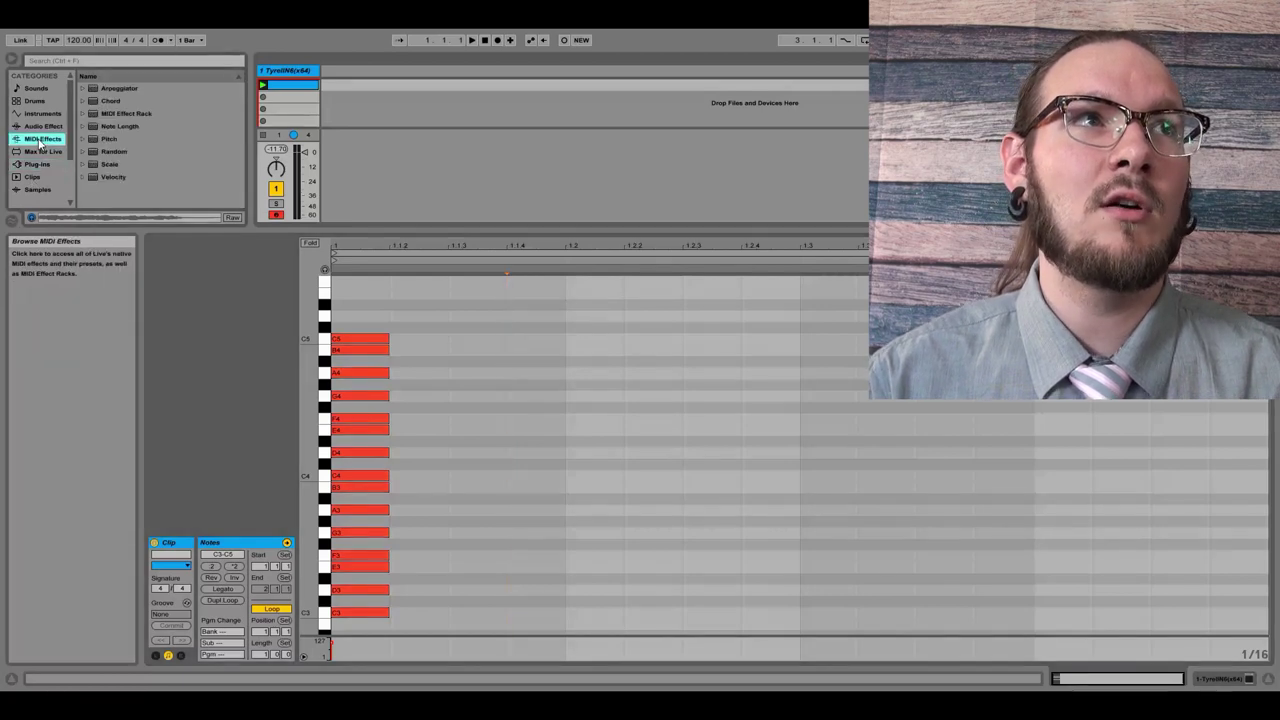
click(122, 92)
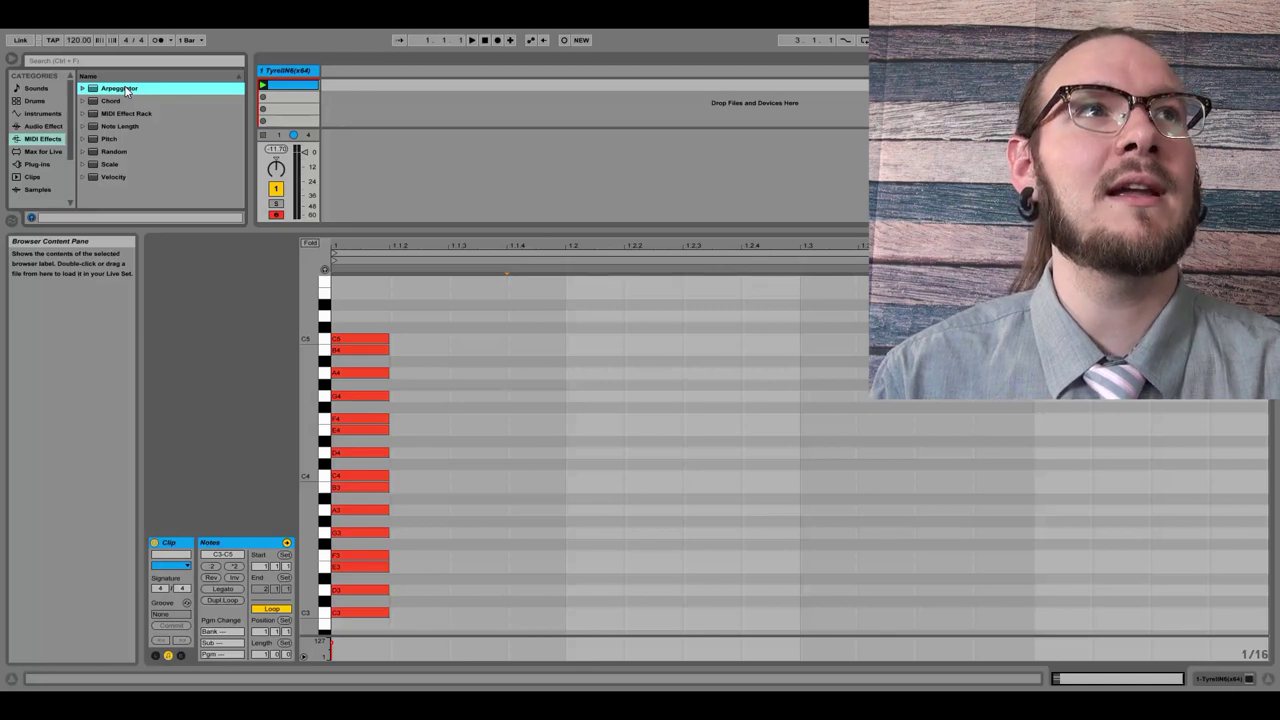
click(84, 89)
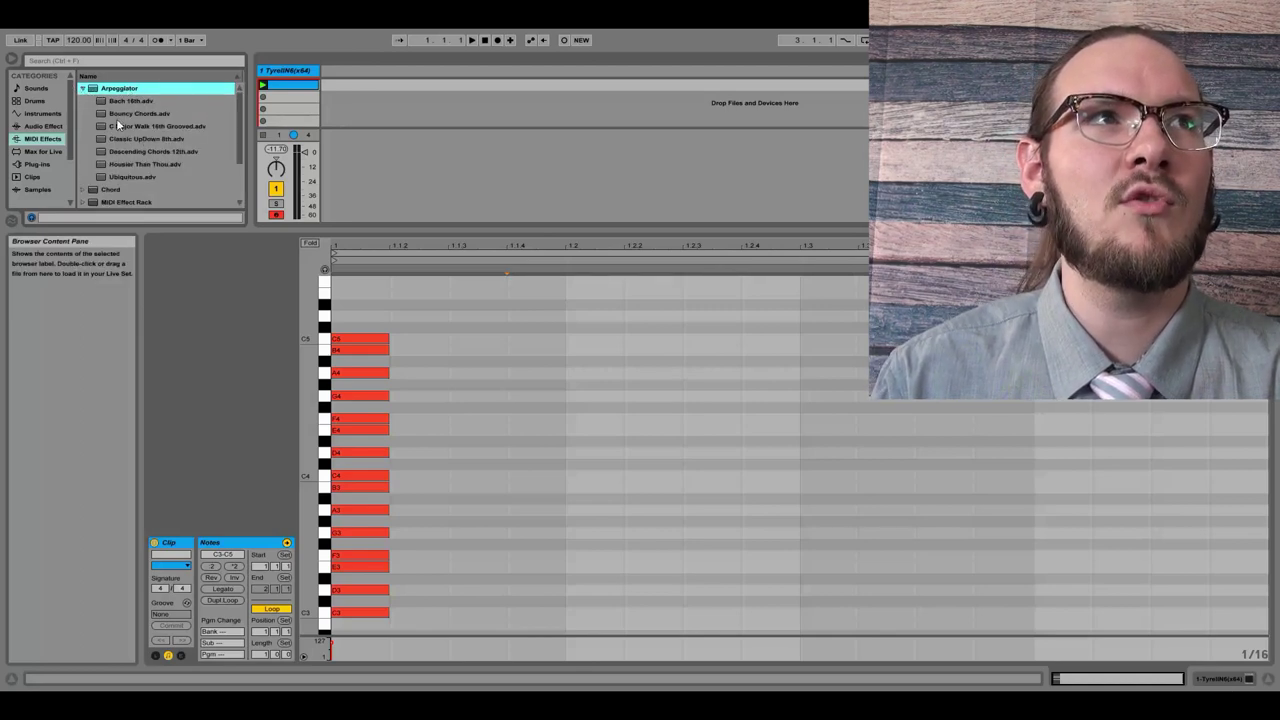
click(84, 89)
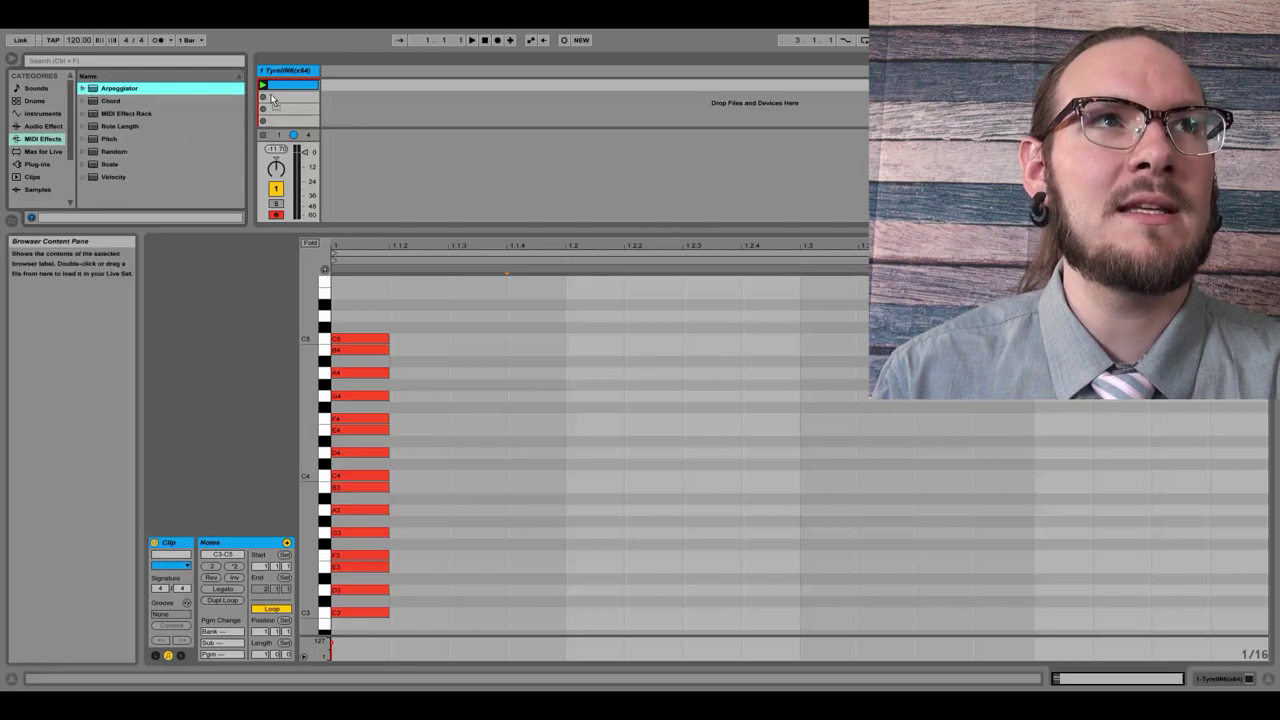
key(Return)
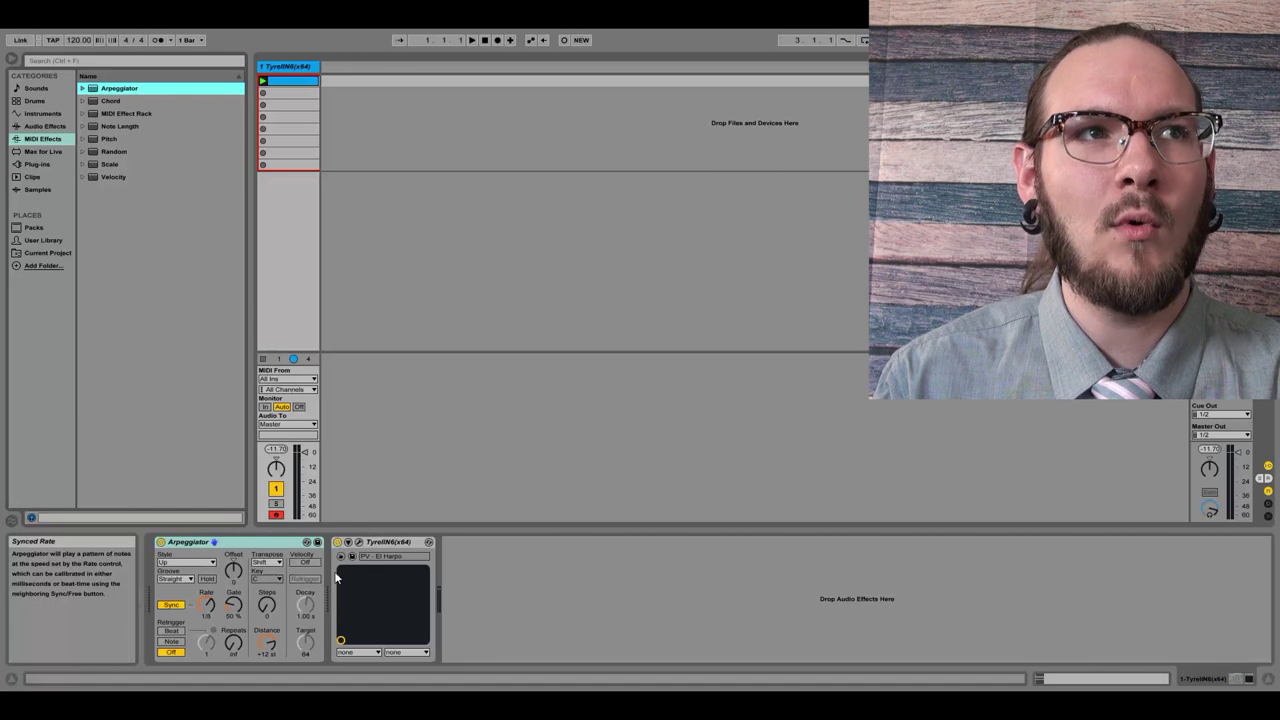
click(243, 545)
key(Delete)
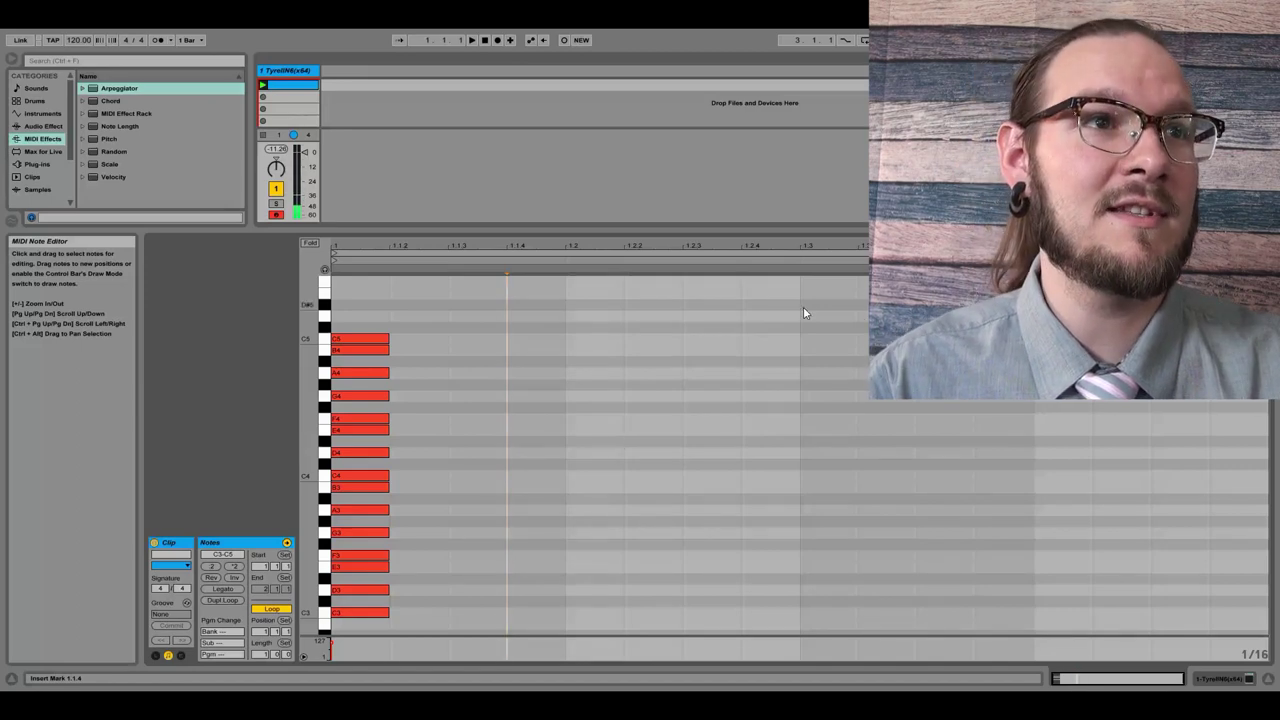
scroll(636, 346, down, 2)
scroll(636, 360, down, 6)
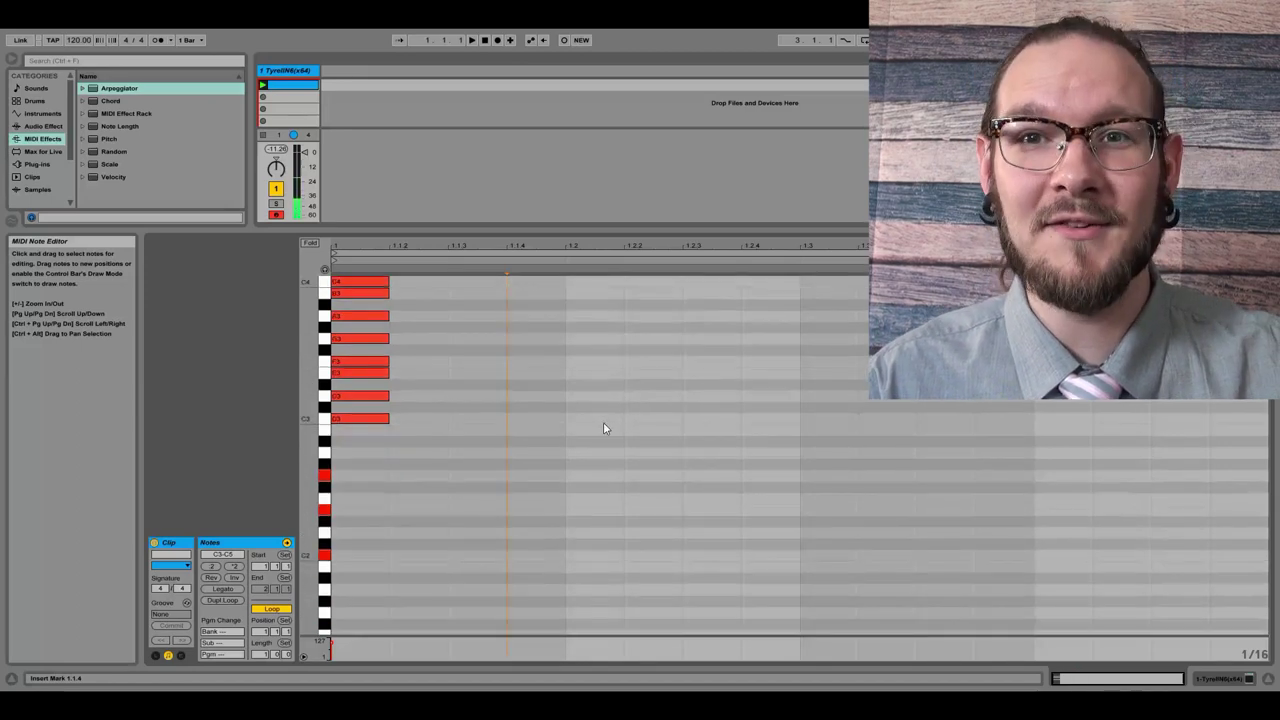
scroll(585, 433, up, 8)
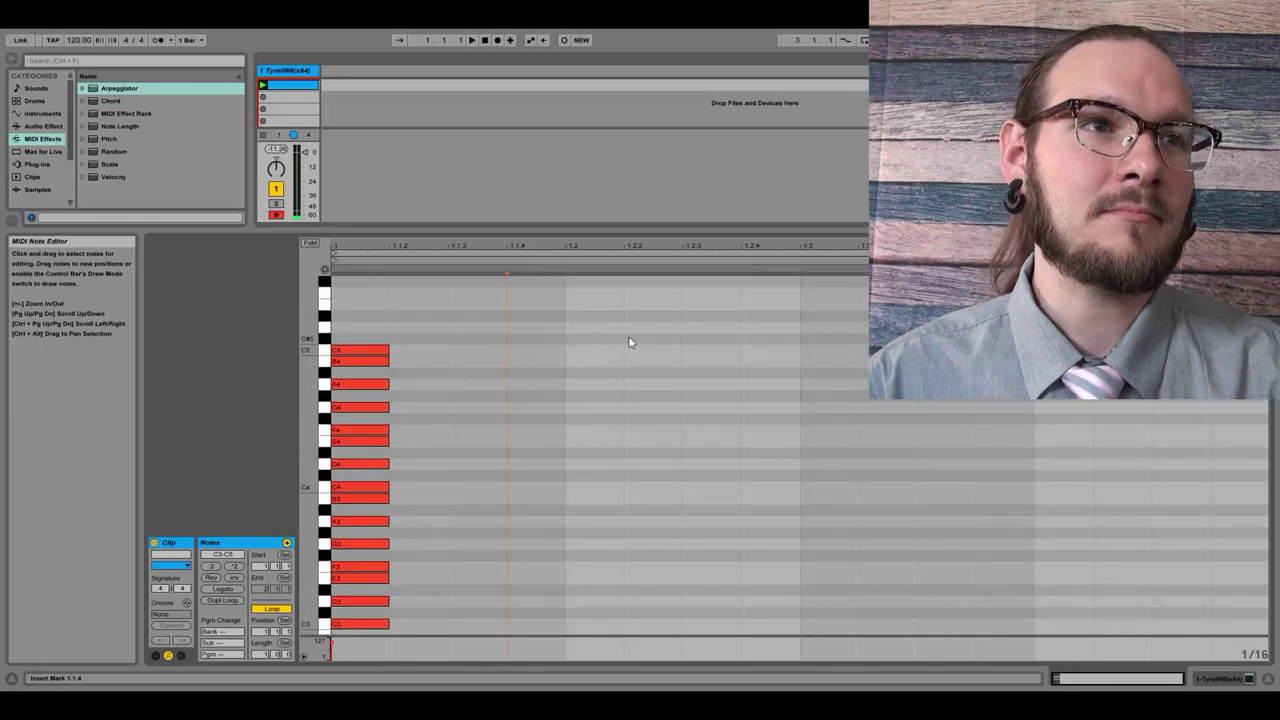
scroll(628, 339, down, 1)
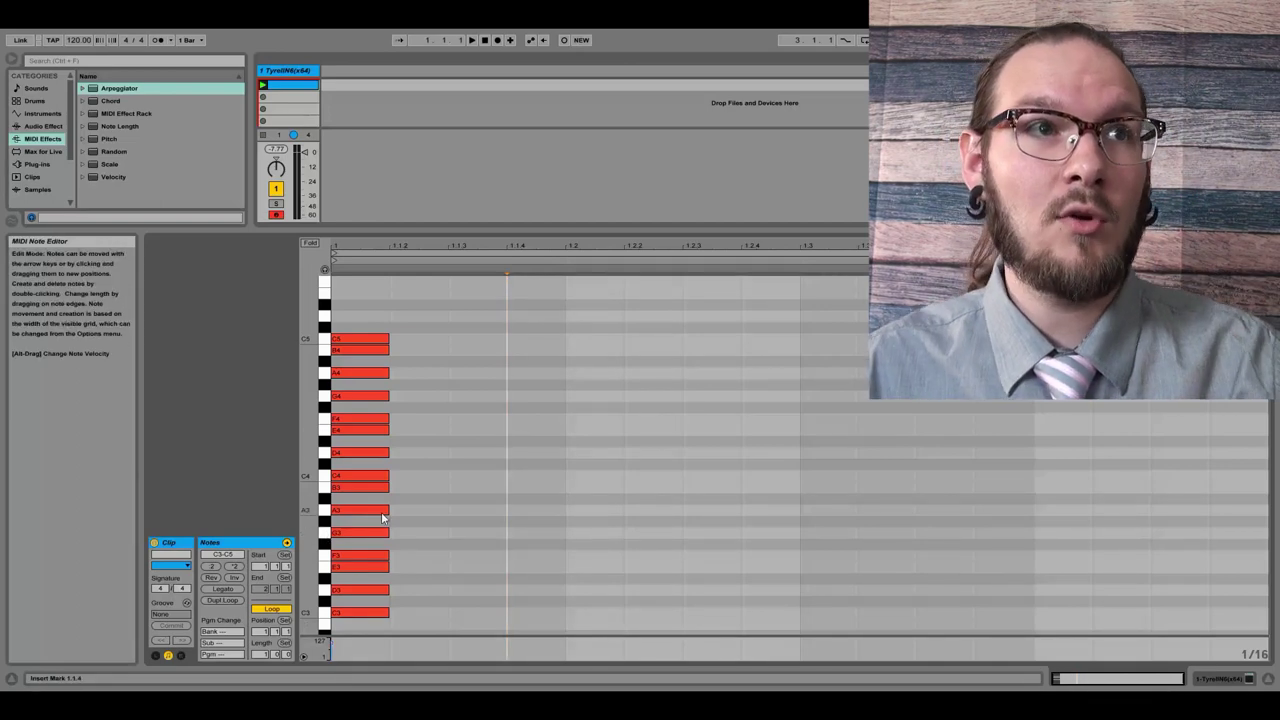
Step: Delete the entire C3–C5 note stack so that the clip is empty
drag(439, 620, 330, 328)
click(470, 476)
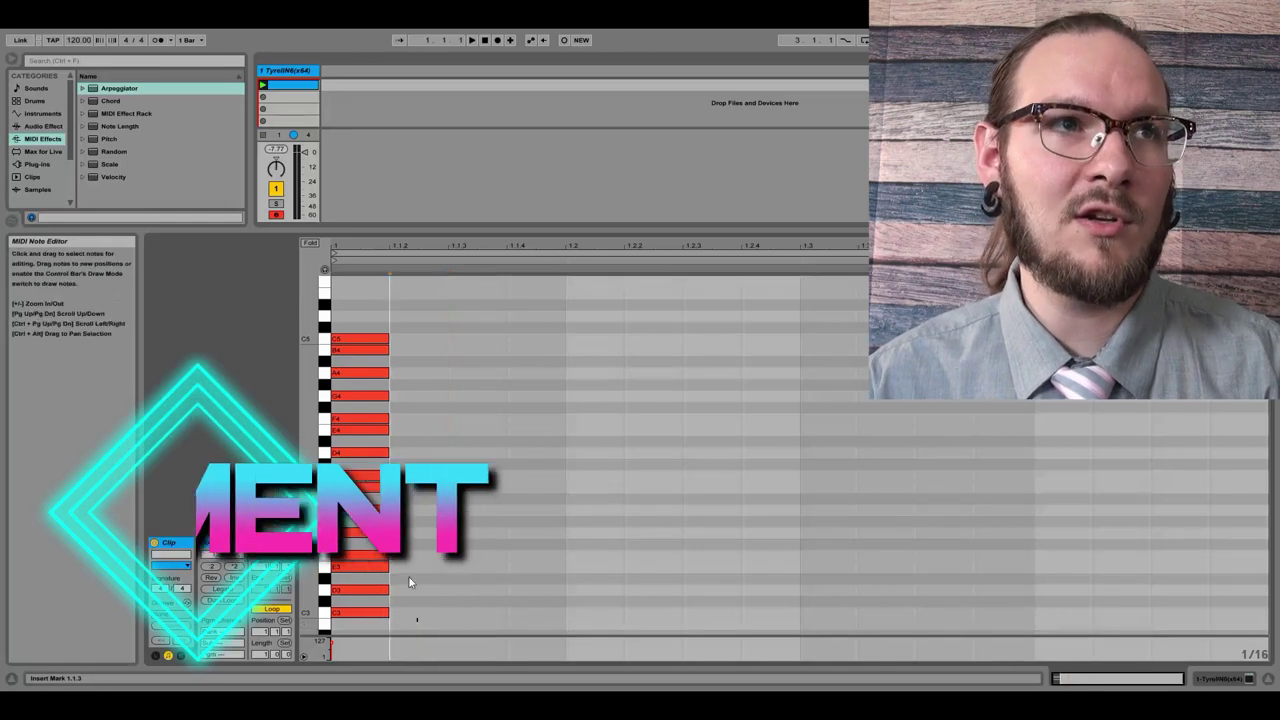
key(ctrl+a)
key(Delete)
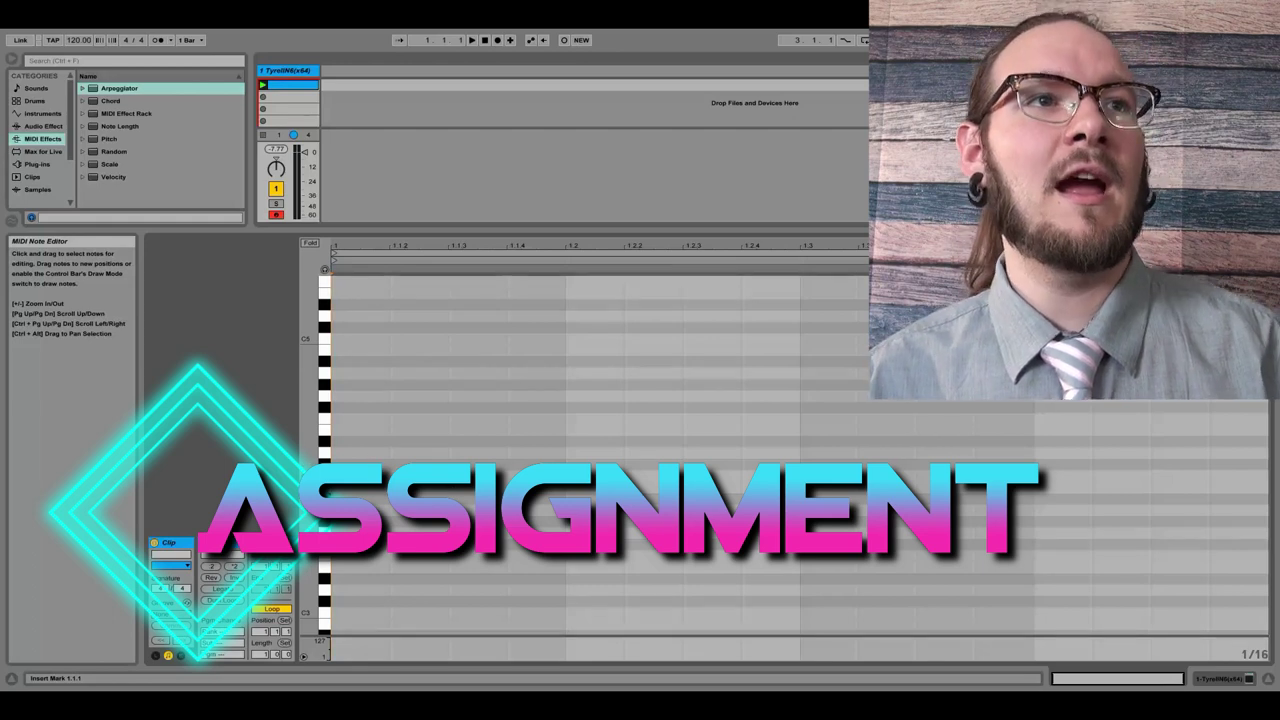
Step: Stack the F major scale notes F4, G4, A4, A#4, C5, D5, E5 and F5 as sixteenths at the clip's start
scroll(380, 498, up, 1)
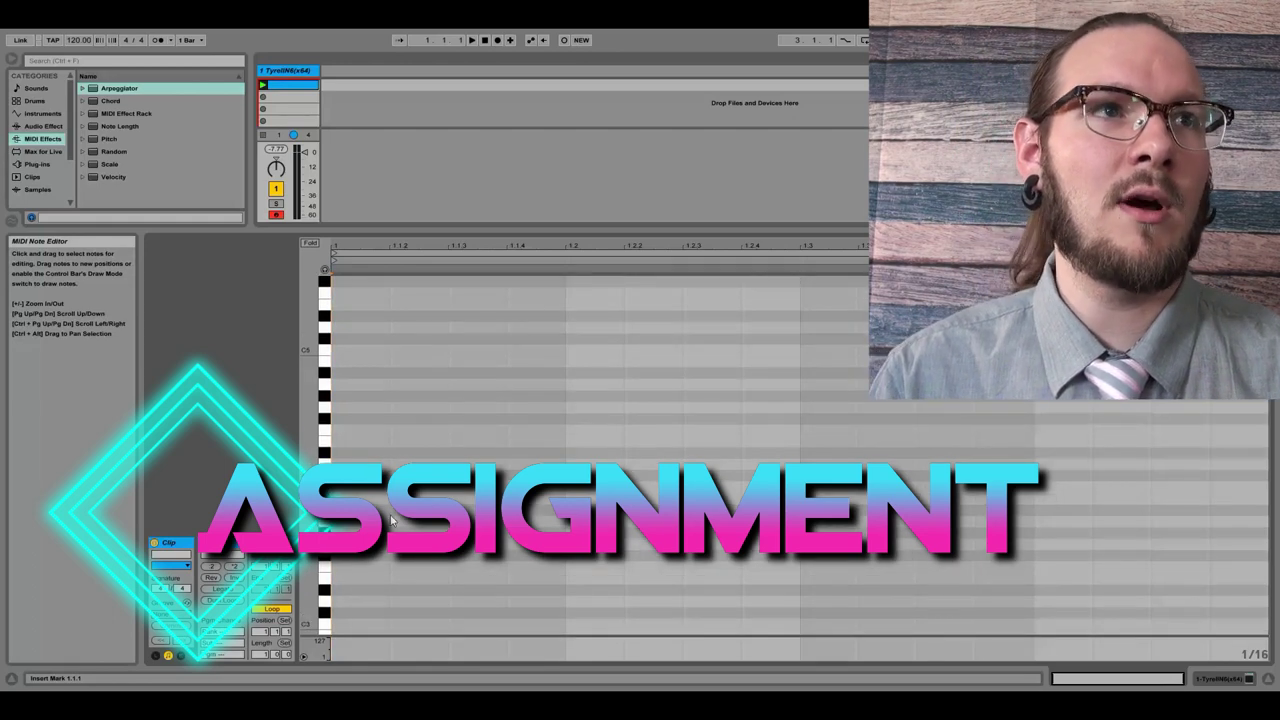
scroll(392, 520, up, 1)
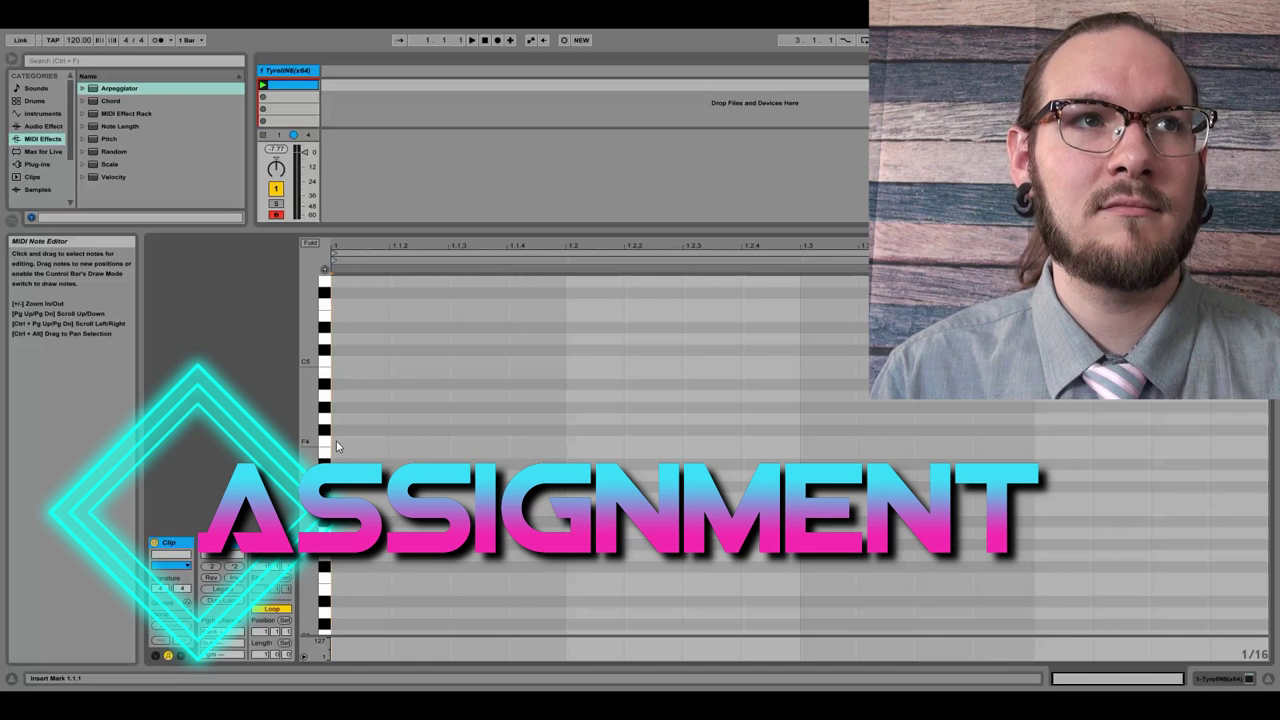
double_click(336, 442)
scroll(440, 540, up, 13)
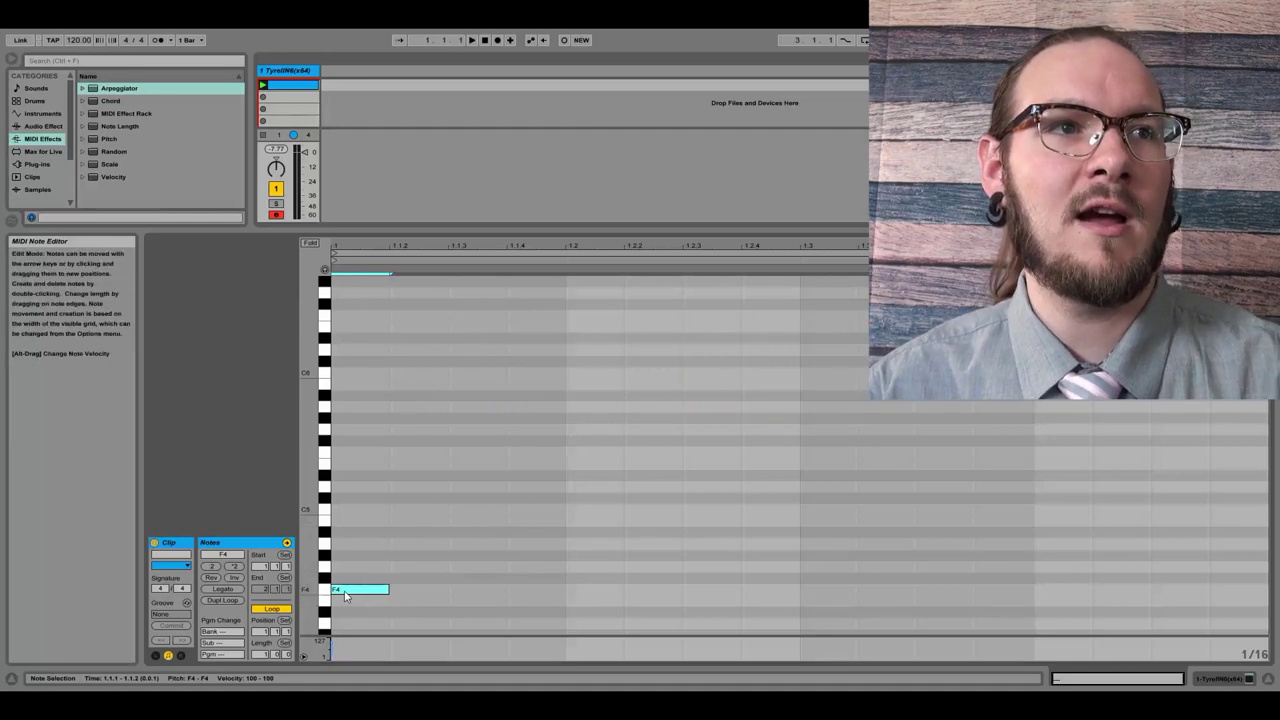
drag(340, 593, 348, 540)
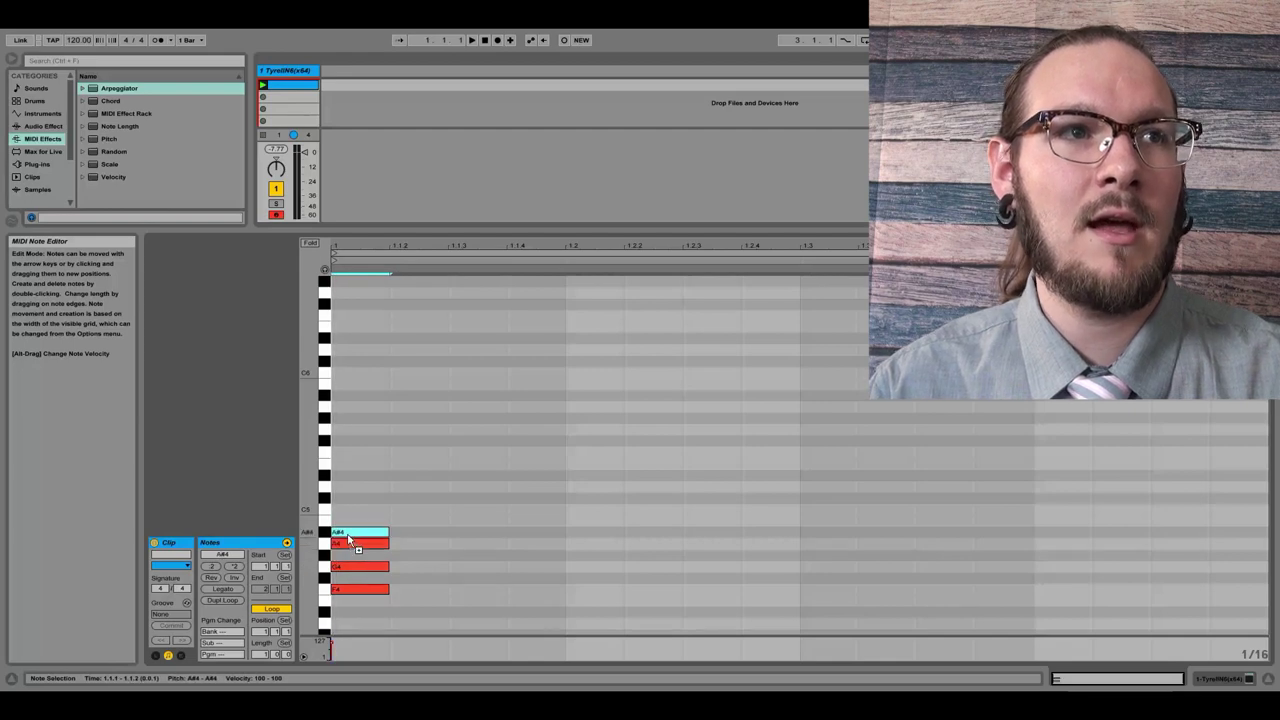
double_click(350, 487)
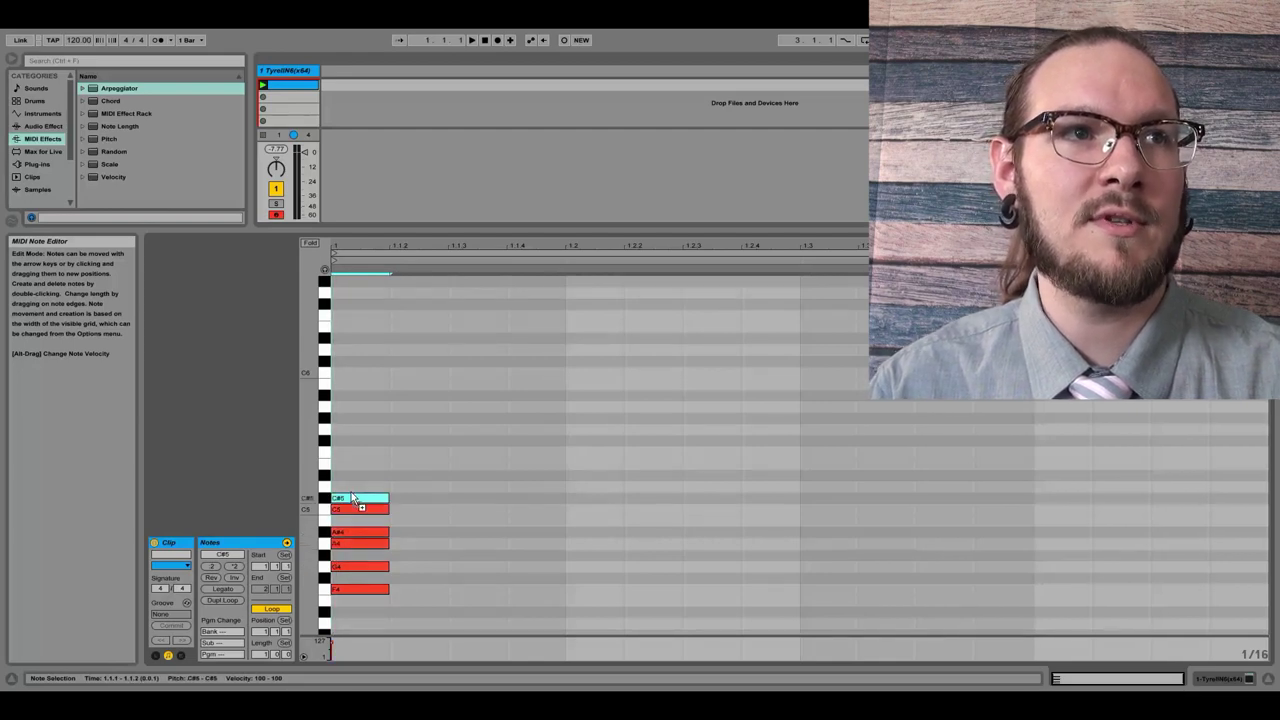
double_click(351, 465)
double_click(355, 453)
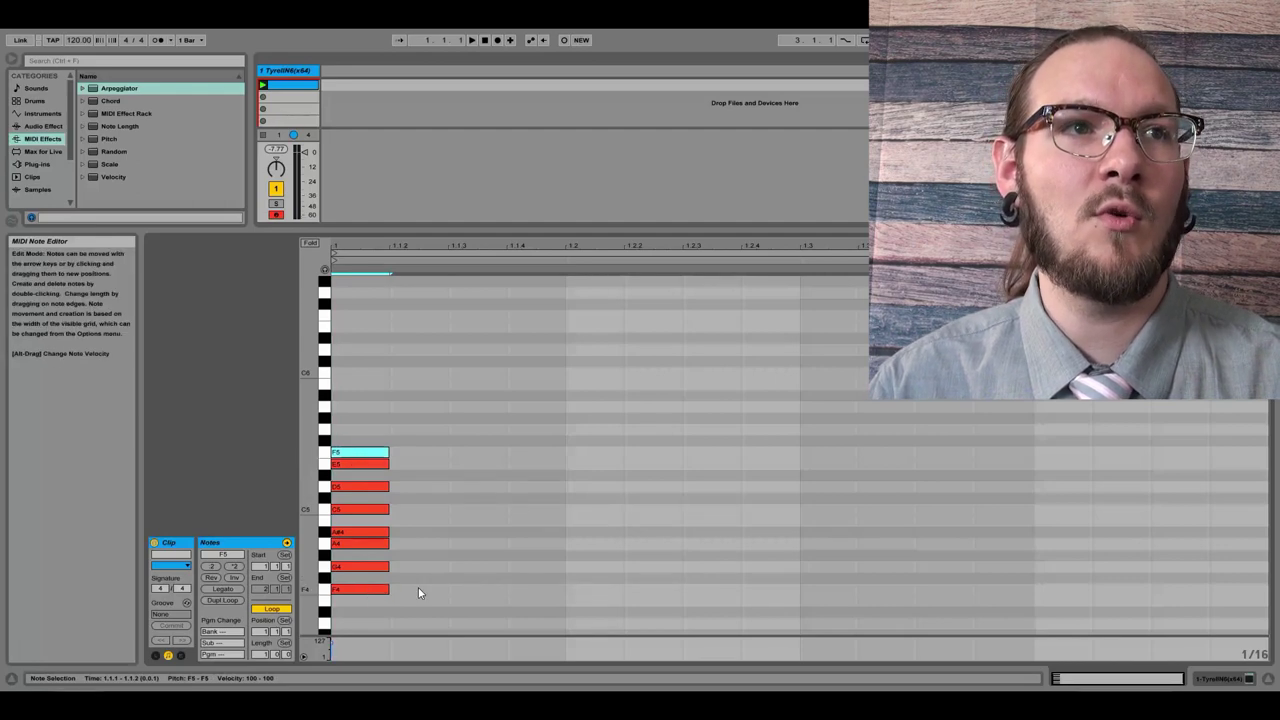
Step: Delete the second and fourth scale notes, G4 and A#4, from the stack
click(368, 590)
click(365, 549)
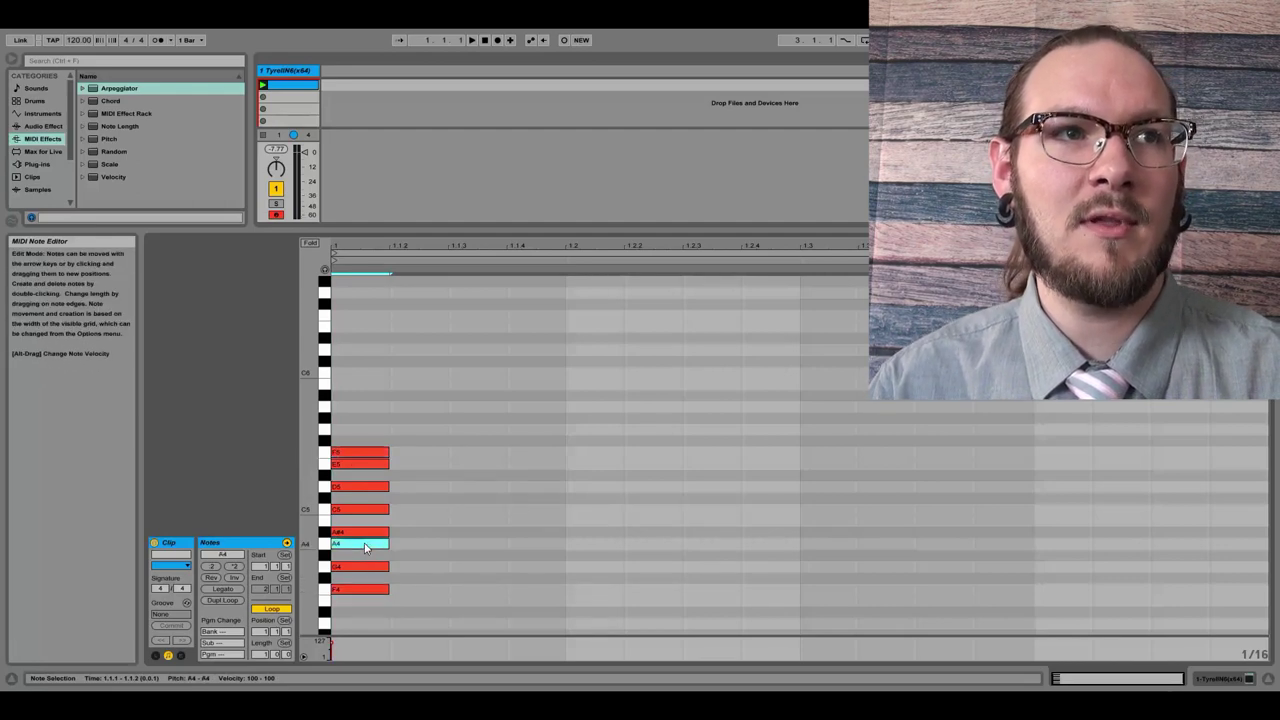
click(358, 567)
double_click(353, 568)
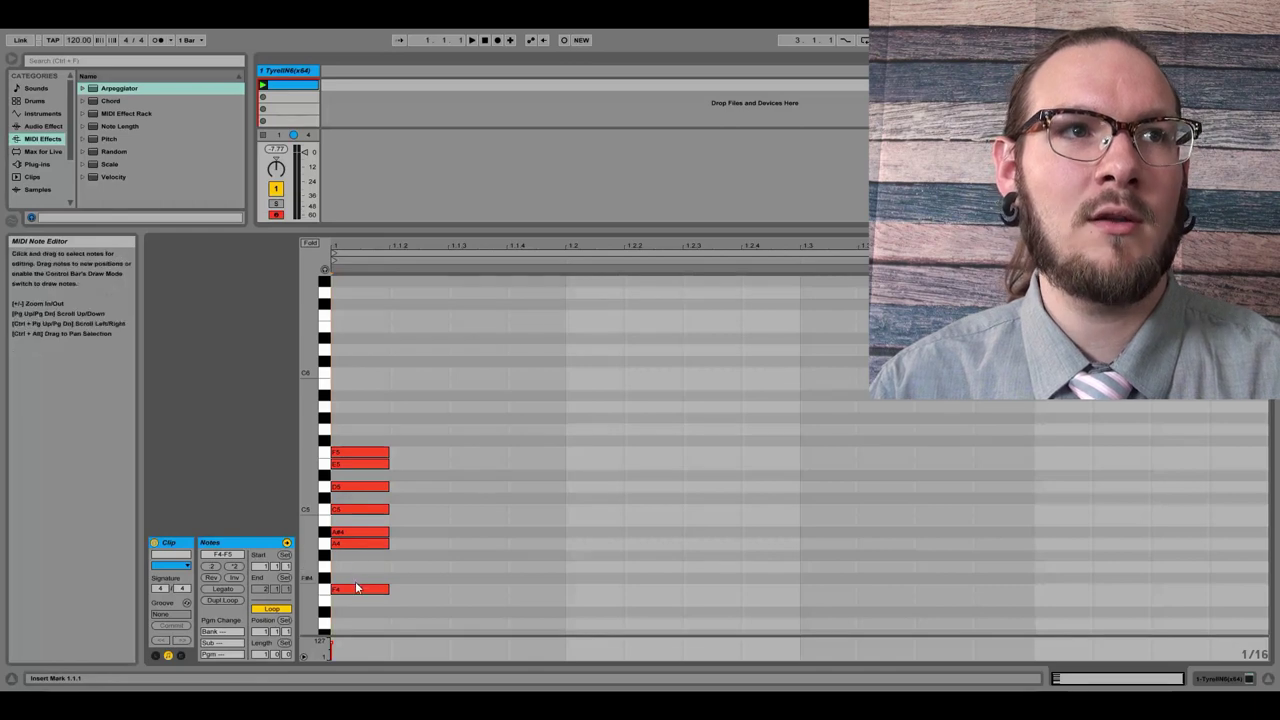
click(353, 546)
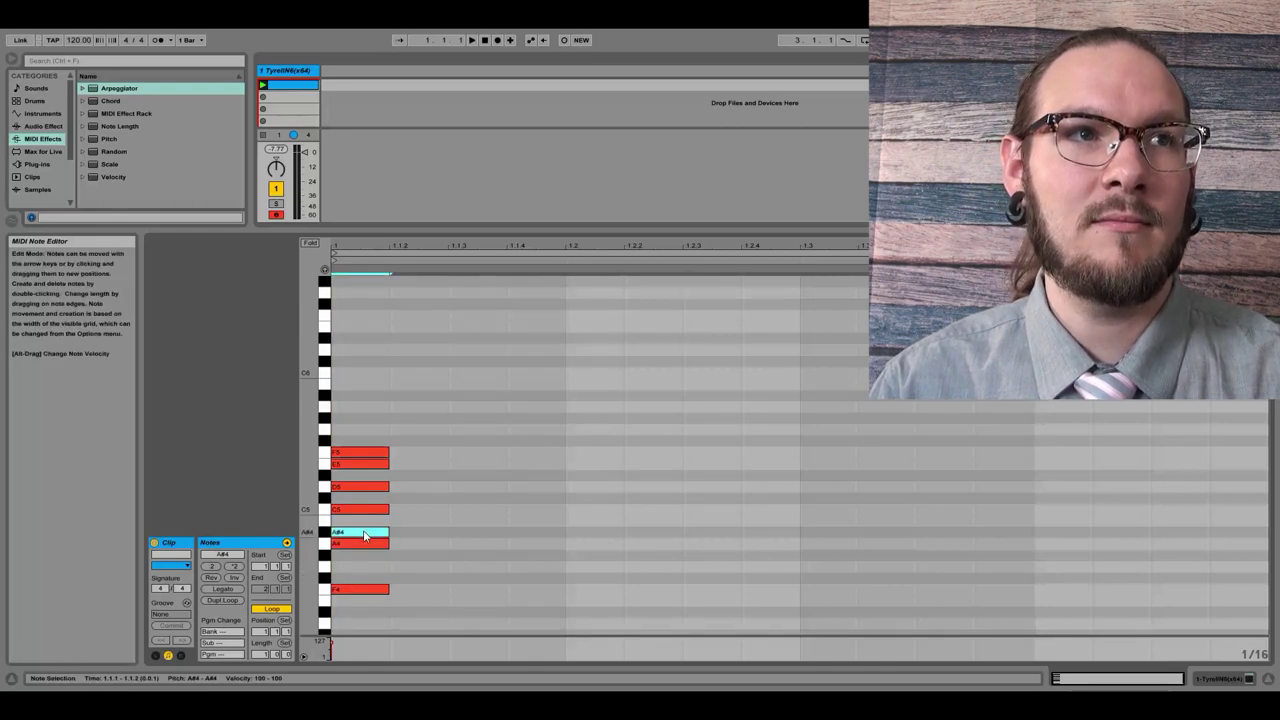
double_click(365, 531)
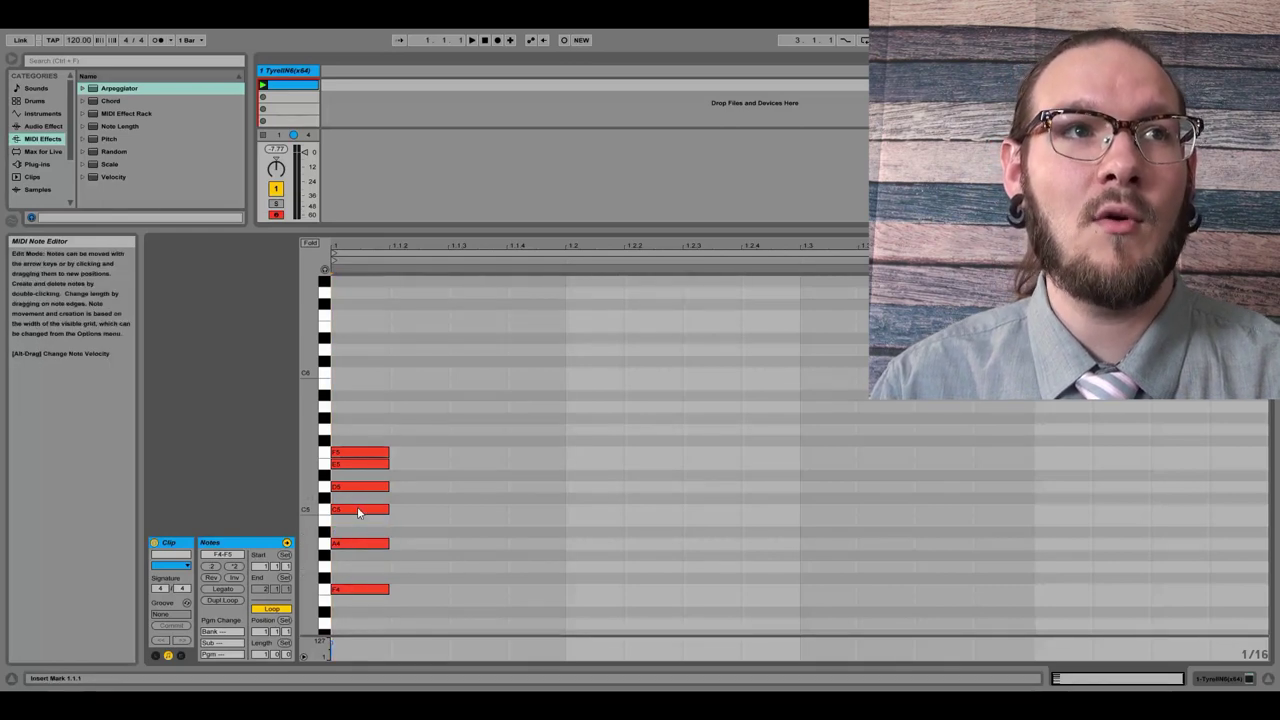
Step: Delete the notes D5, E5 and F5, keeping only the F major triad F4, A4 and C5
click(357, 510)
click(357, 589)
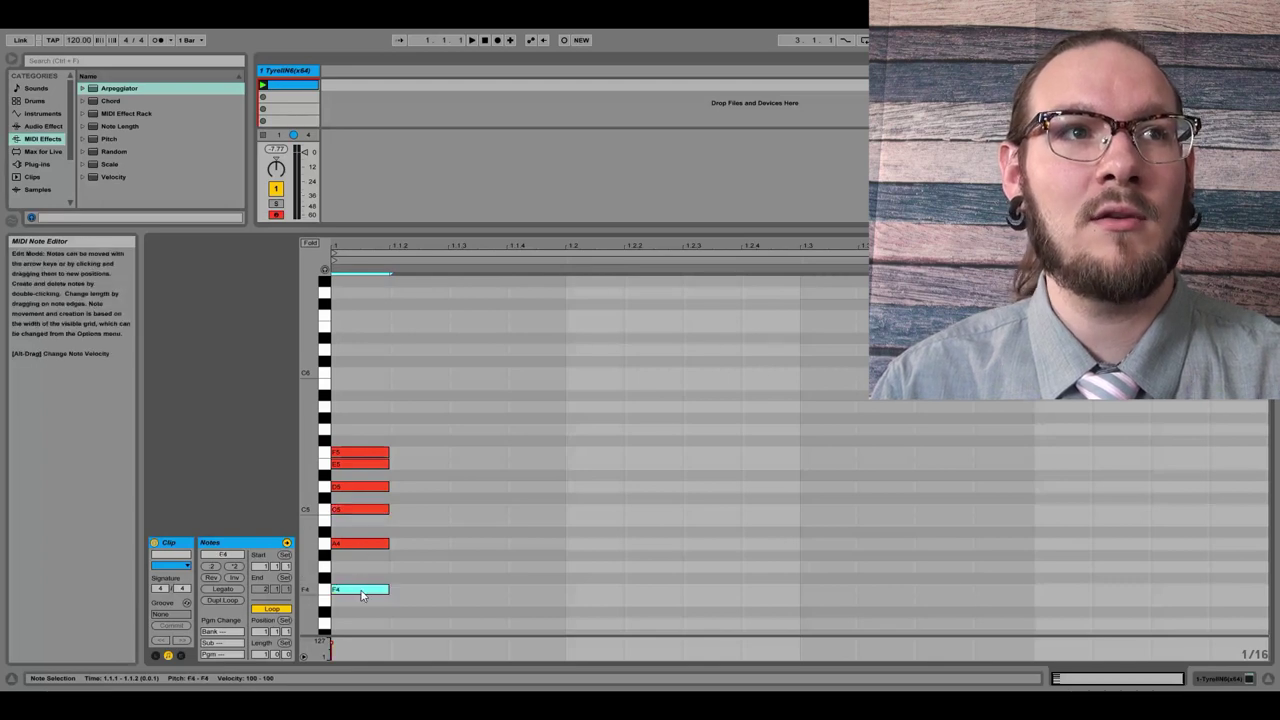
click(357, 543)
click(357, 511)
drag(409, 500, 338, 345)
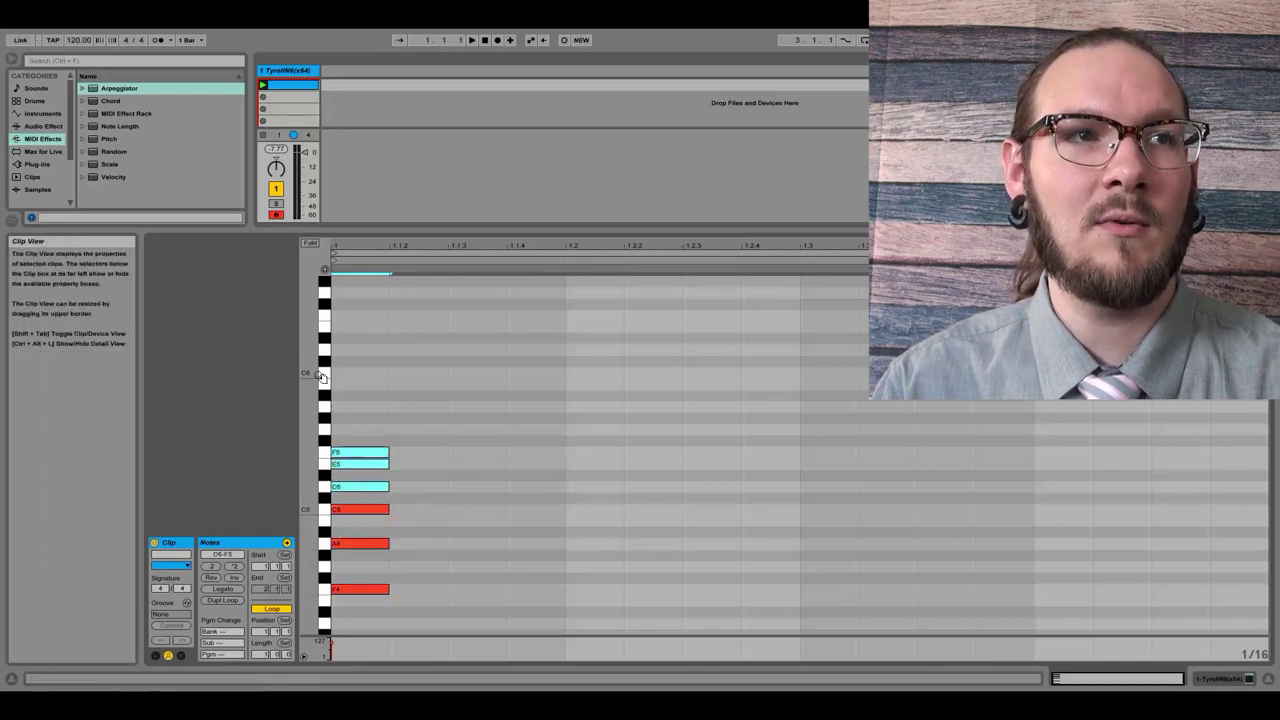
key(Delete)
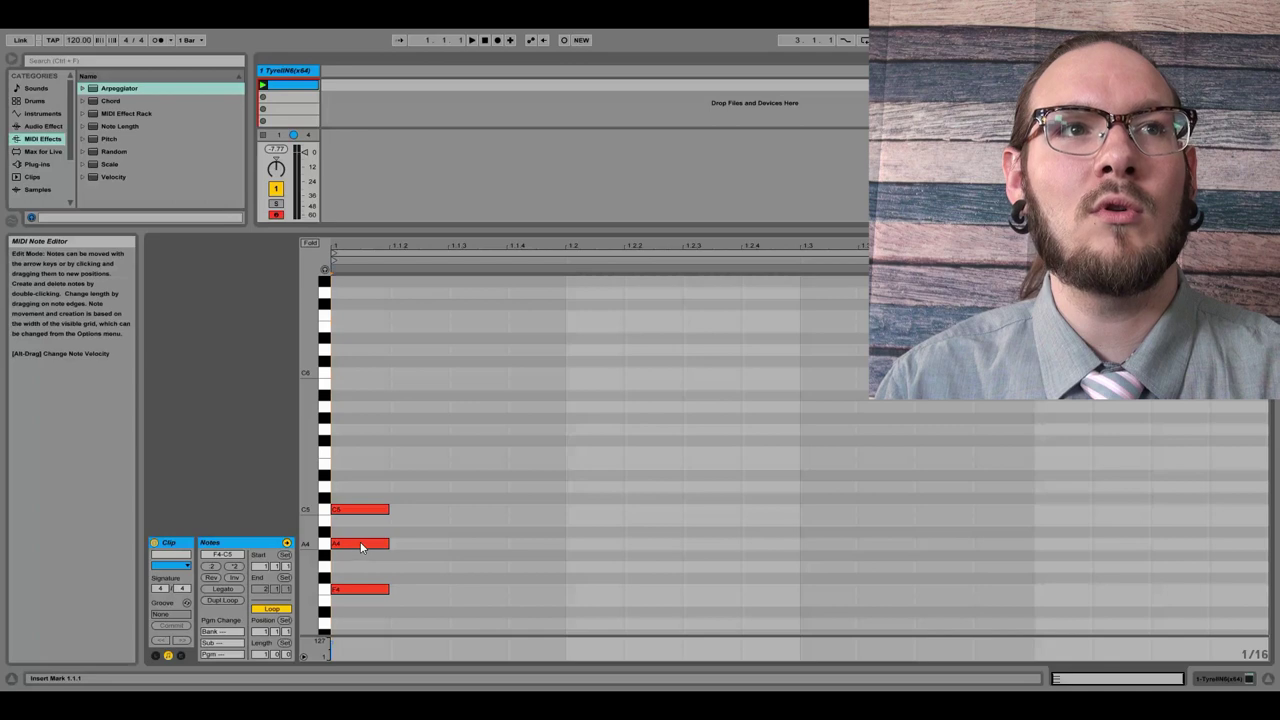
Step: Spread the triad into an arpeggio by moving A4 to 1.1.2 and C5 to 1.1.3, and add another A4 at 1.1.4
drag(362, 545, 416, 547)
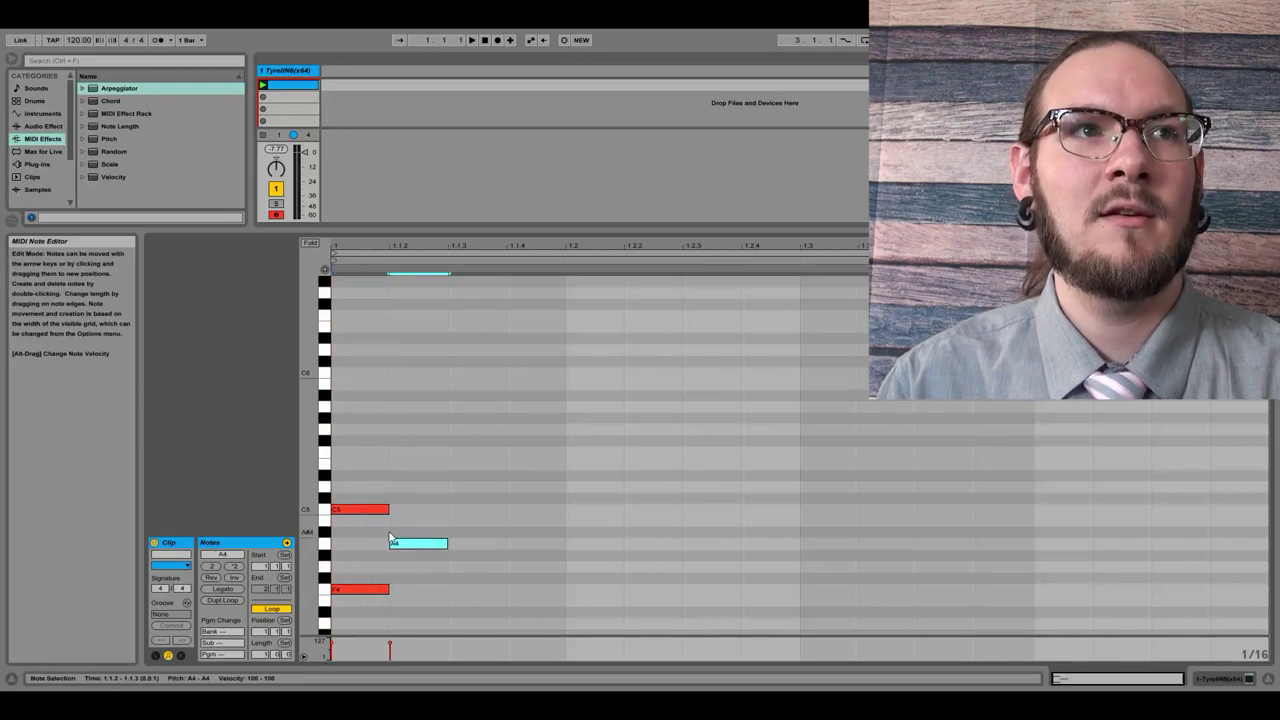
drag(339, 512, 455, 512)
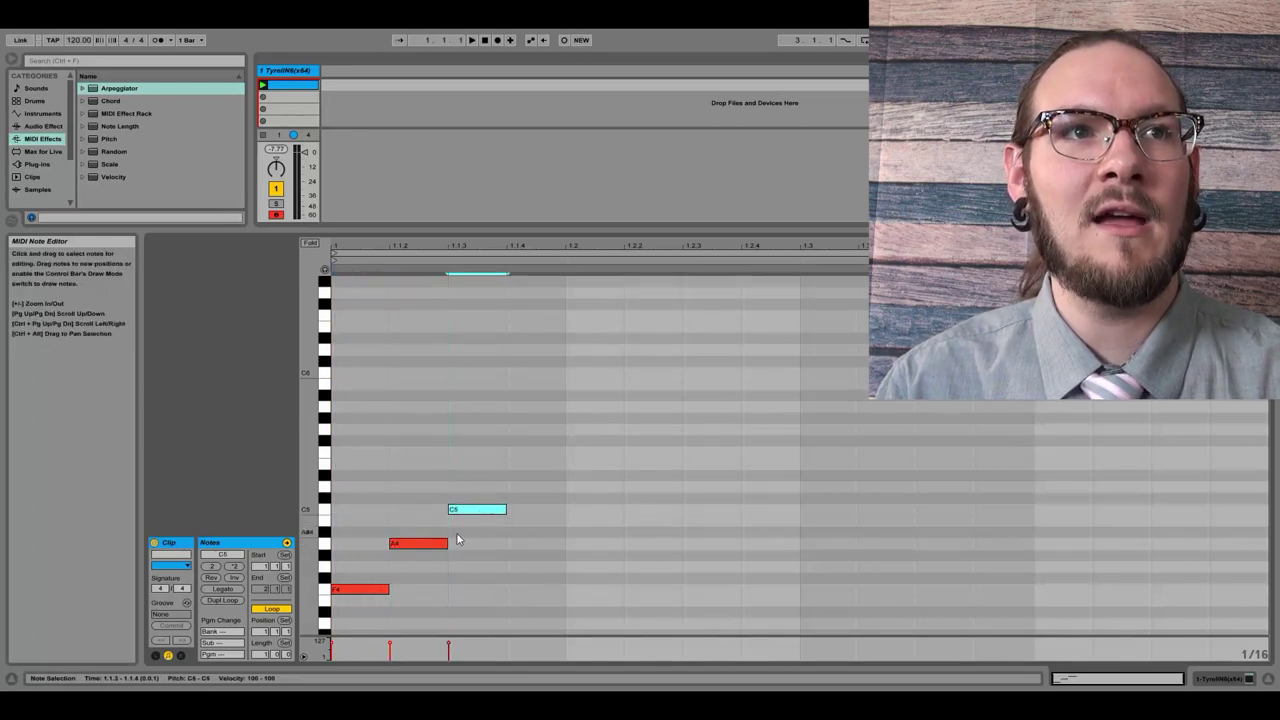
click(514, 549)
double_click(512, 544)
Step: Repeat the arpeggio with F4 at 1.2, A4 at 1.2.2, C5 at 1.2.3 and A4 at 1.2.4, and play the clip
double_click(580, 589)
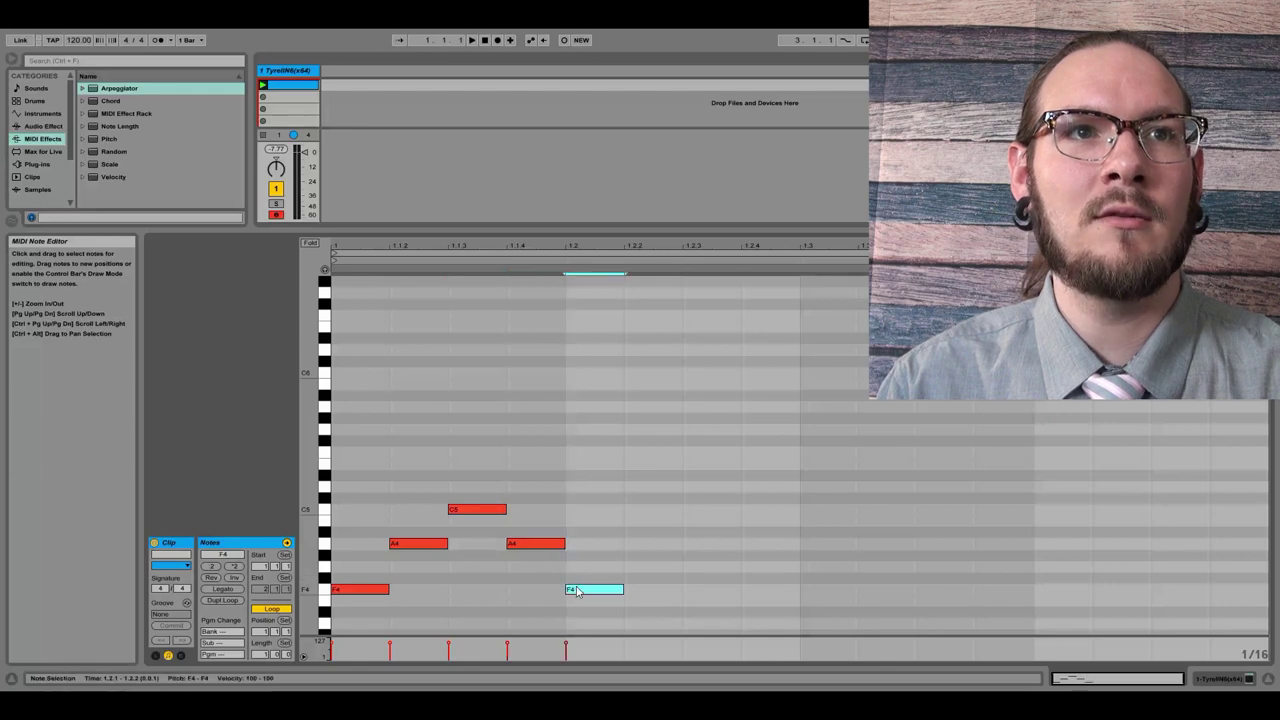
double_click(636, 543)
double_click(700, 510)
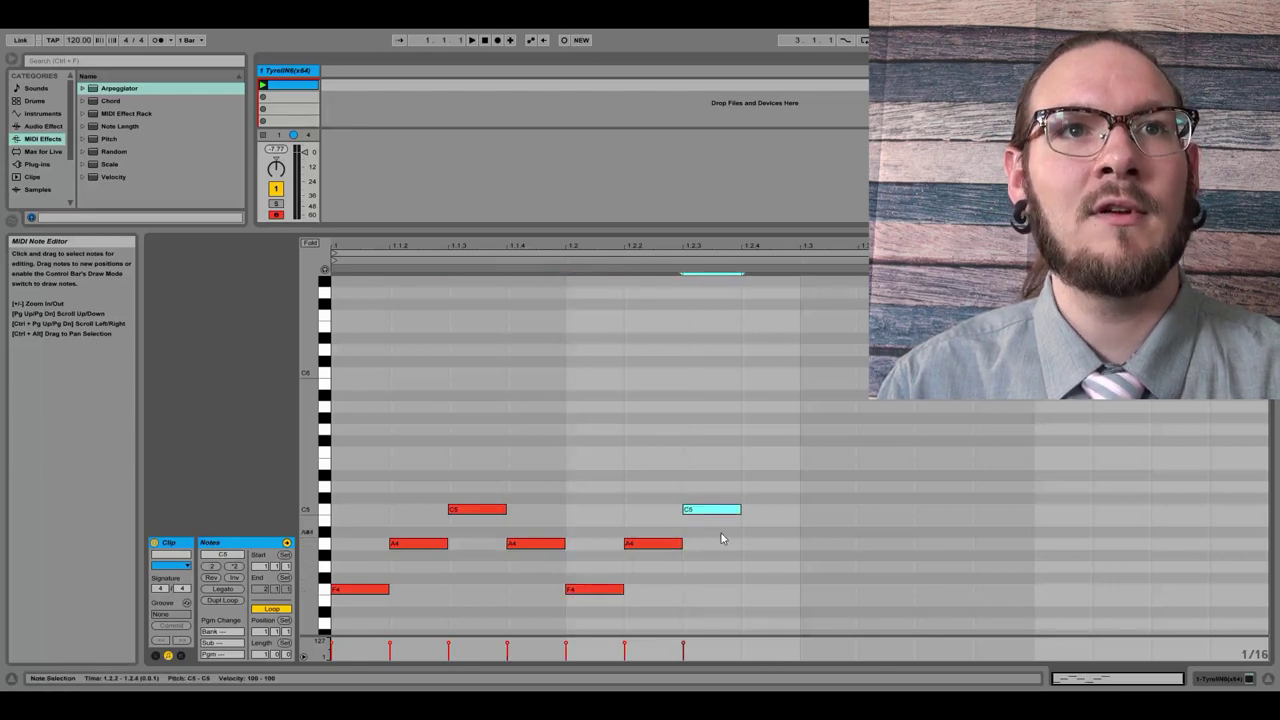
double_click(758, 543)
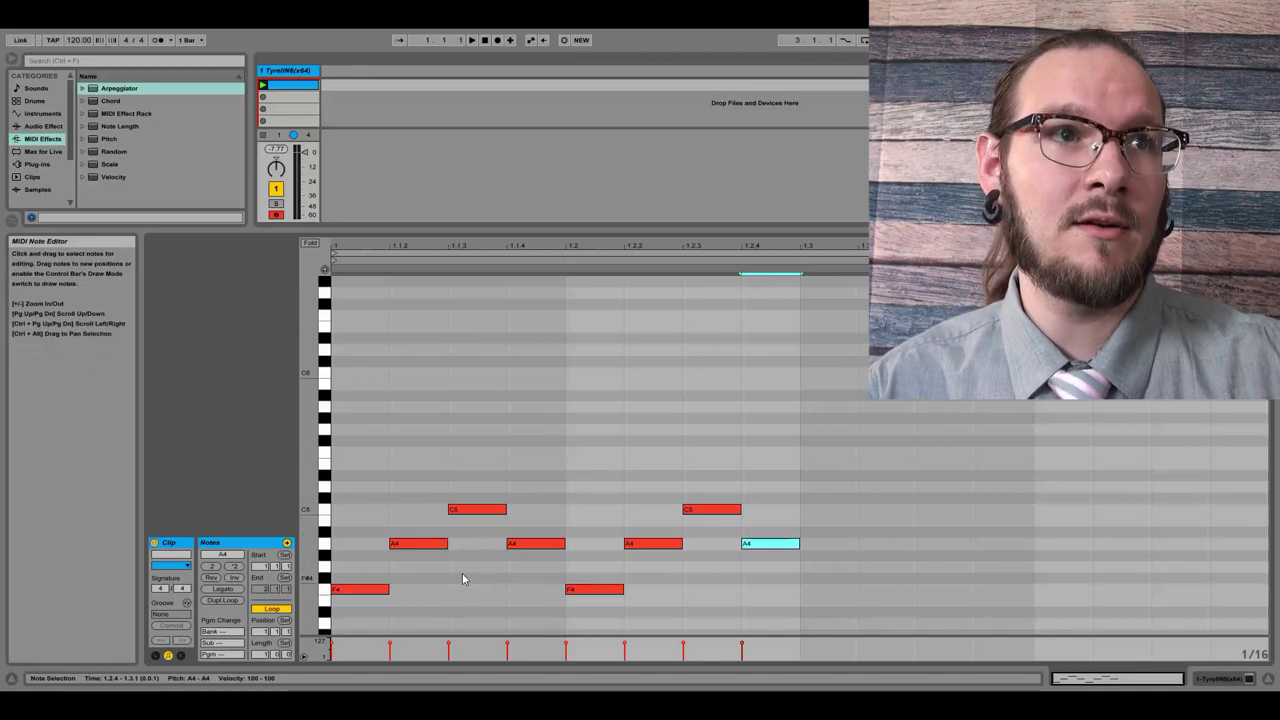
key(space)
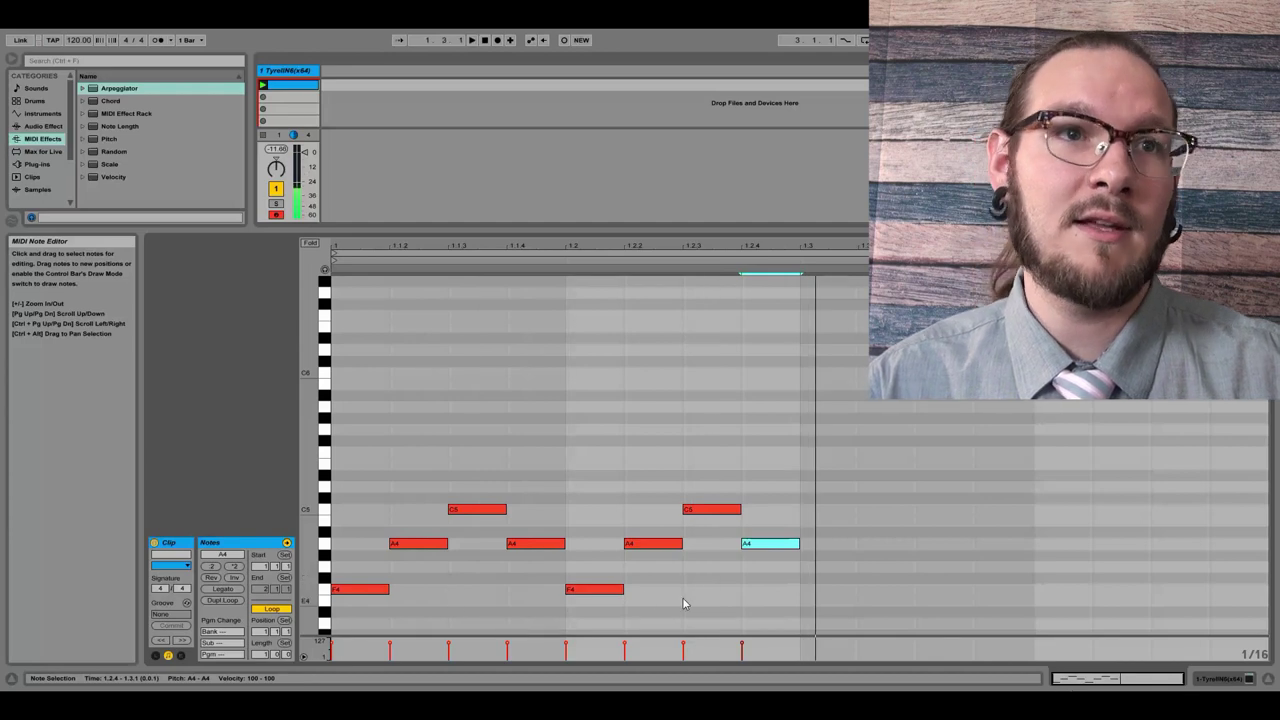
Step: Move all the arpeggio notes one octave down, to F3–C4, and play the clip
drag(810, 618, 423, 531)
scroll(418, 535, down, 3)
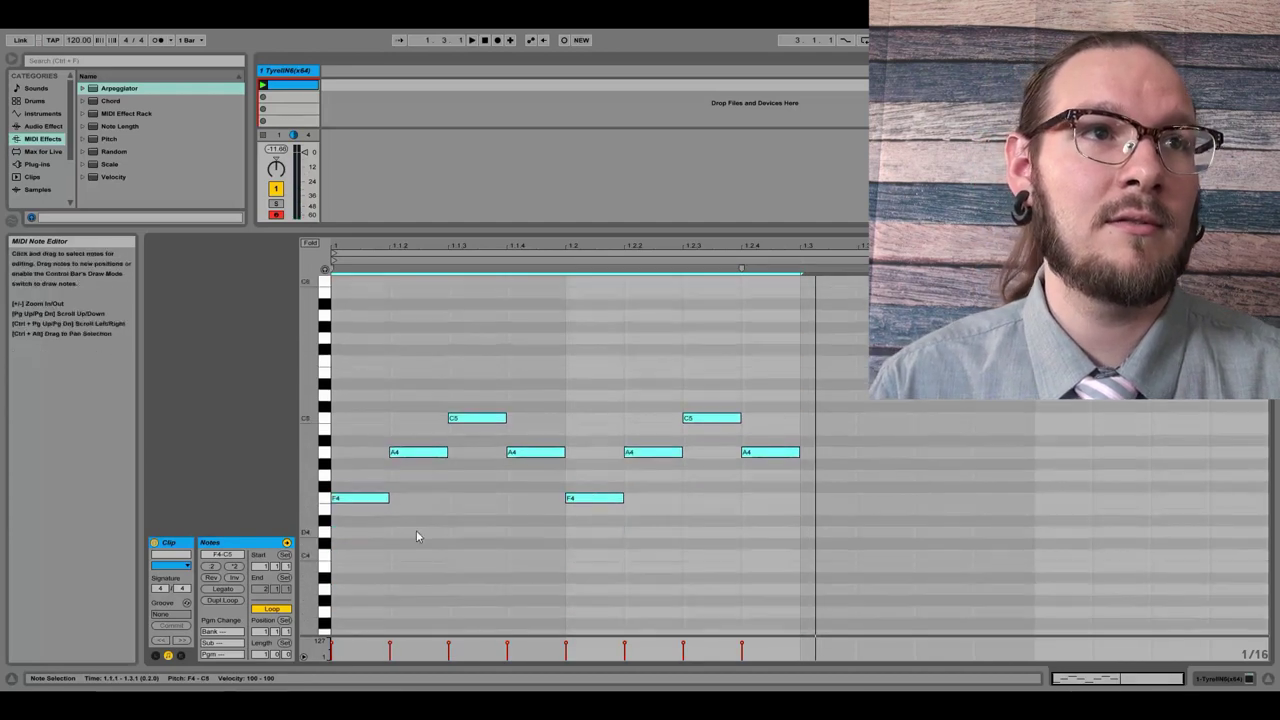
scroll(390, 500, down, 4)
drag(350, 406, 356, 546)
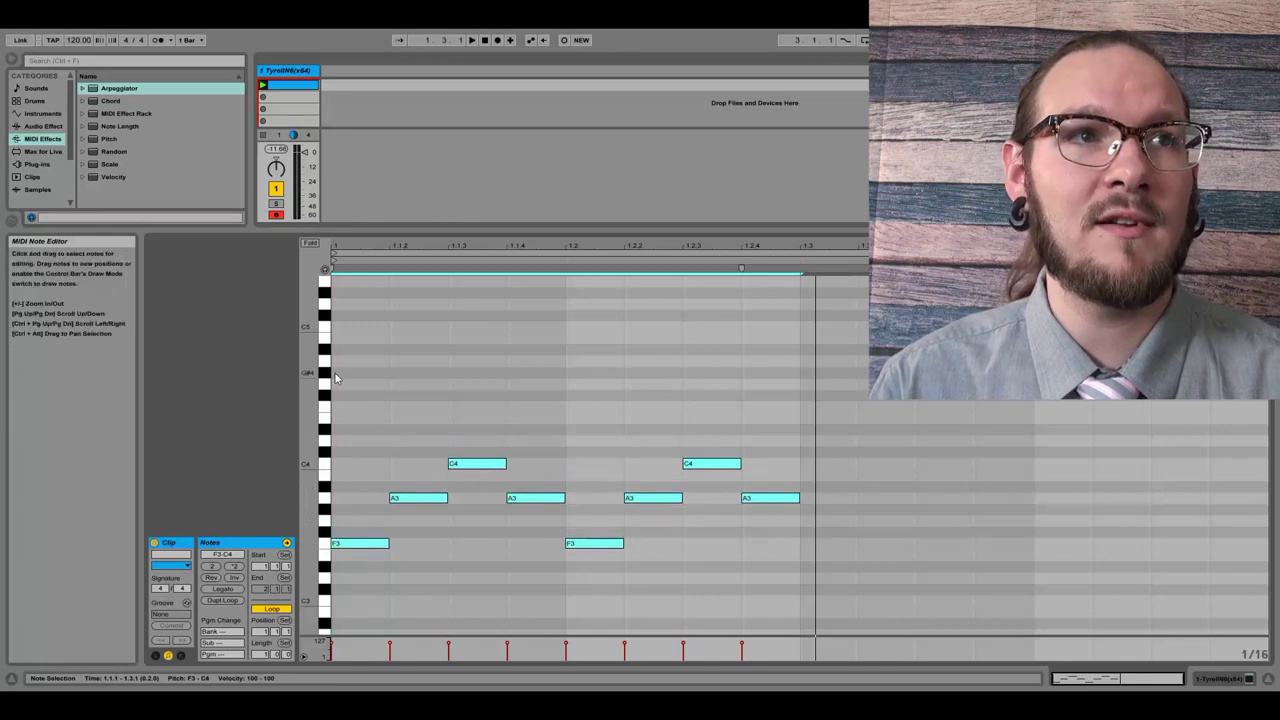
key(space)
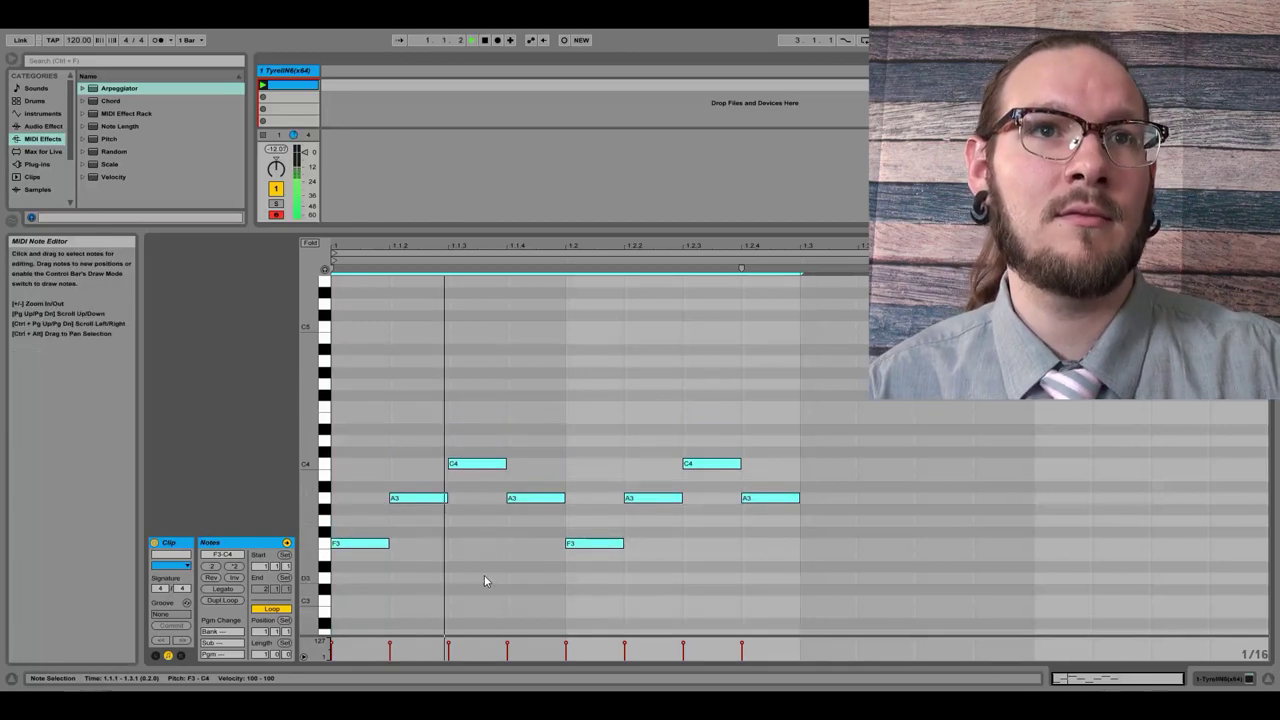
Step: Stop playback and repeat the F3, A3, C4, A3 sixteenth-note arpeggio on beats 1.3 and 1.4 to fill the bar
key(space)
click(826, 597)
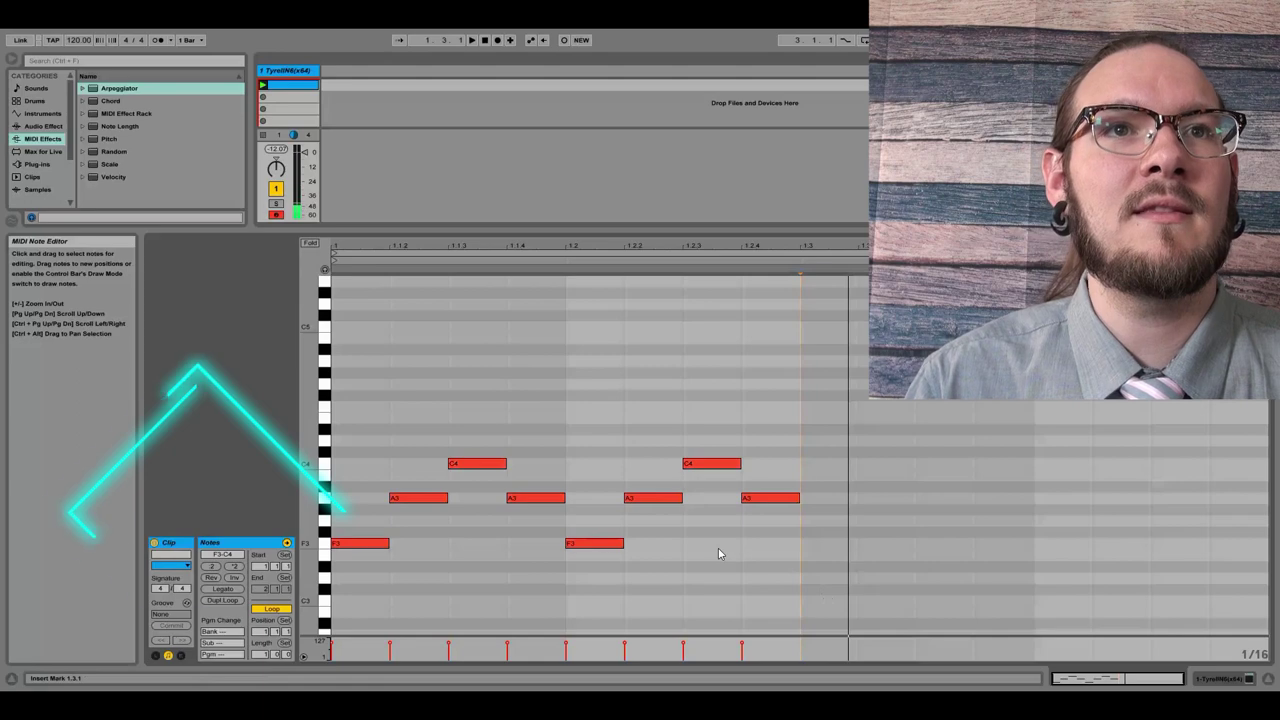
drag(771, 498, 826, 553)
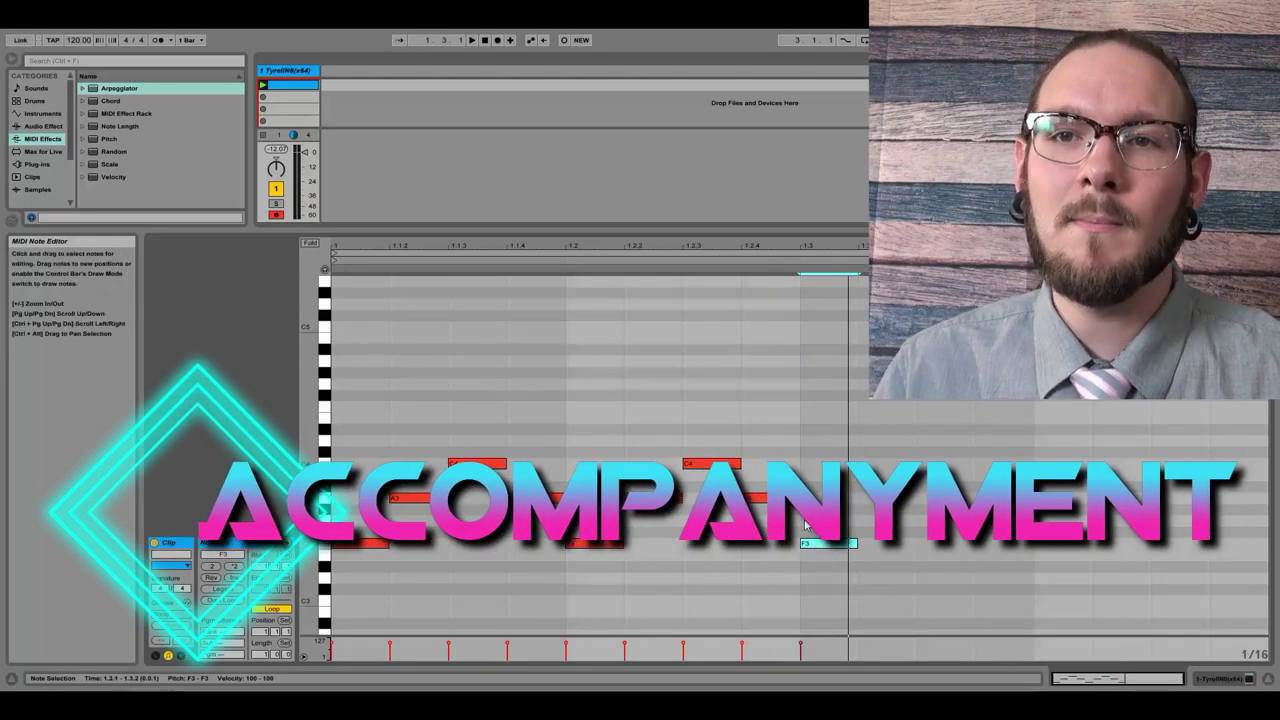
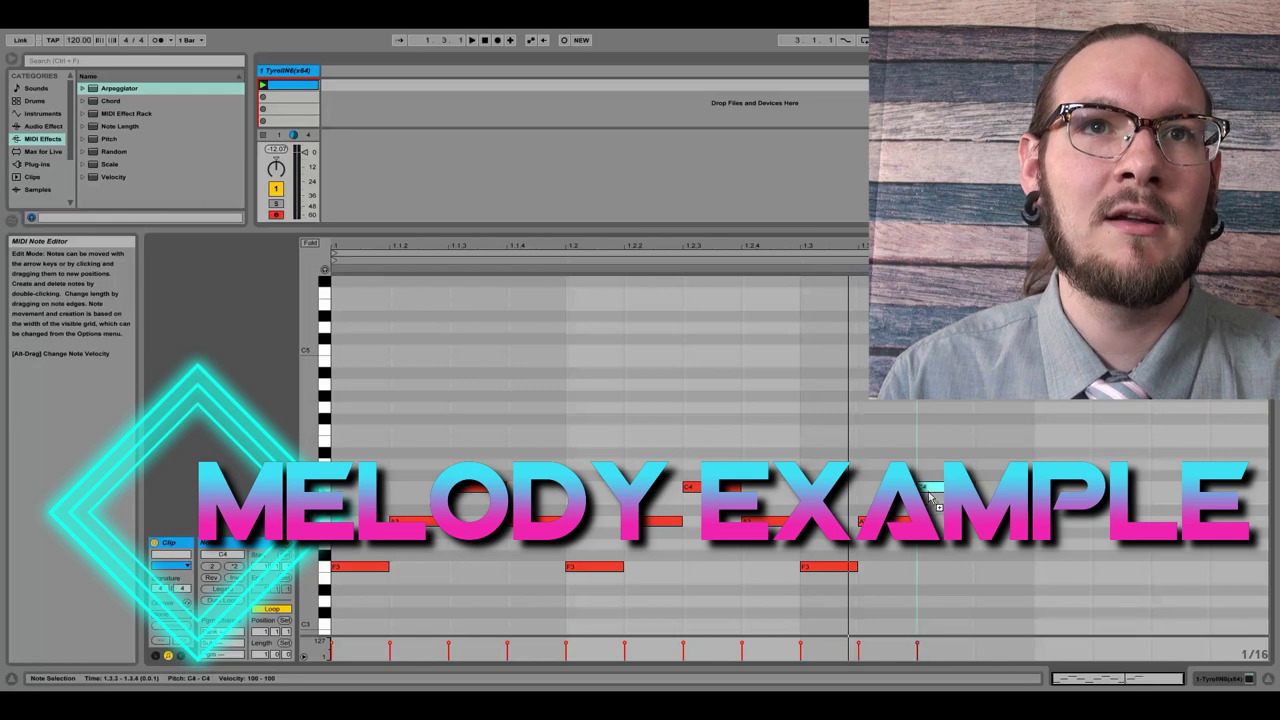
double_click(1000, 520)
double_click(1060, 566)
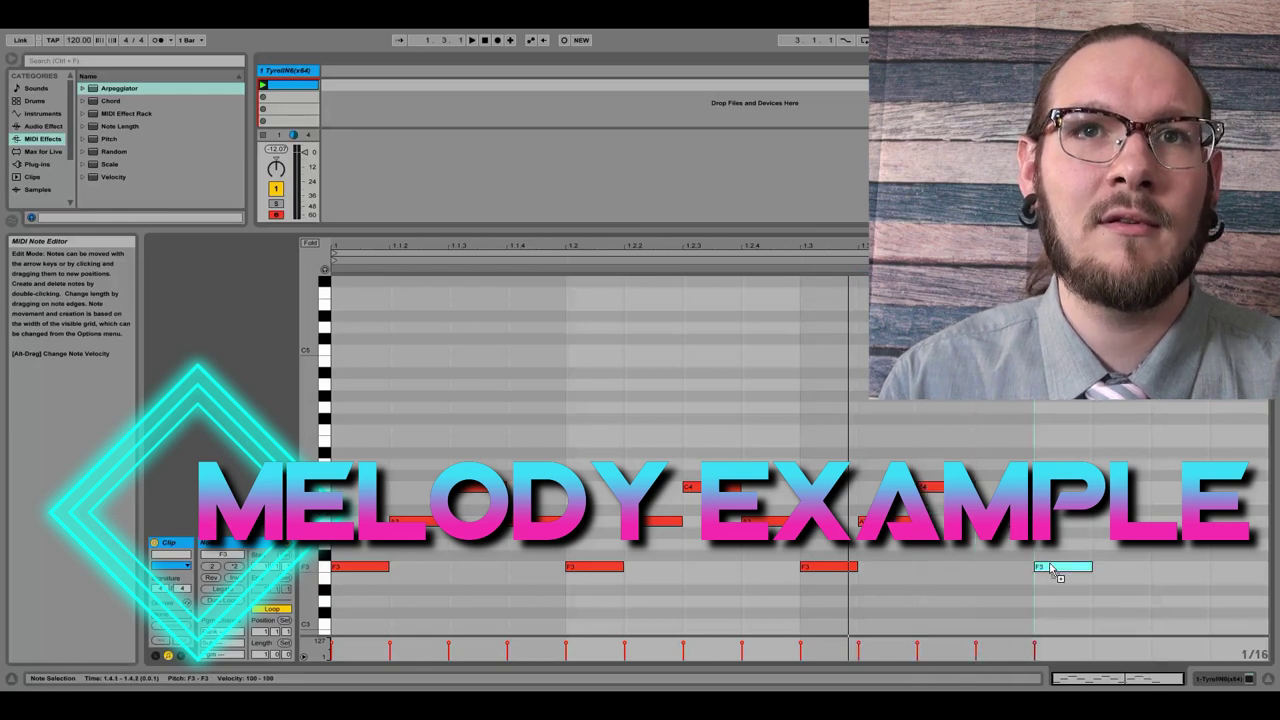
double_click(1120, 520)
double_click(1158, 487)
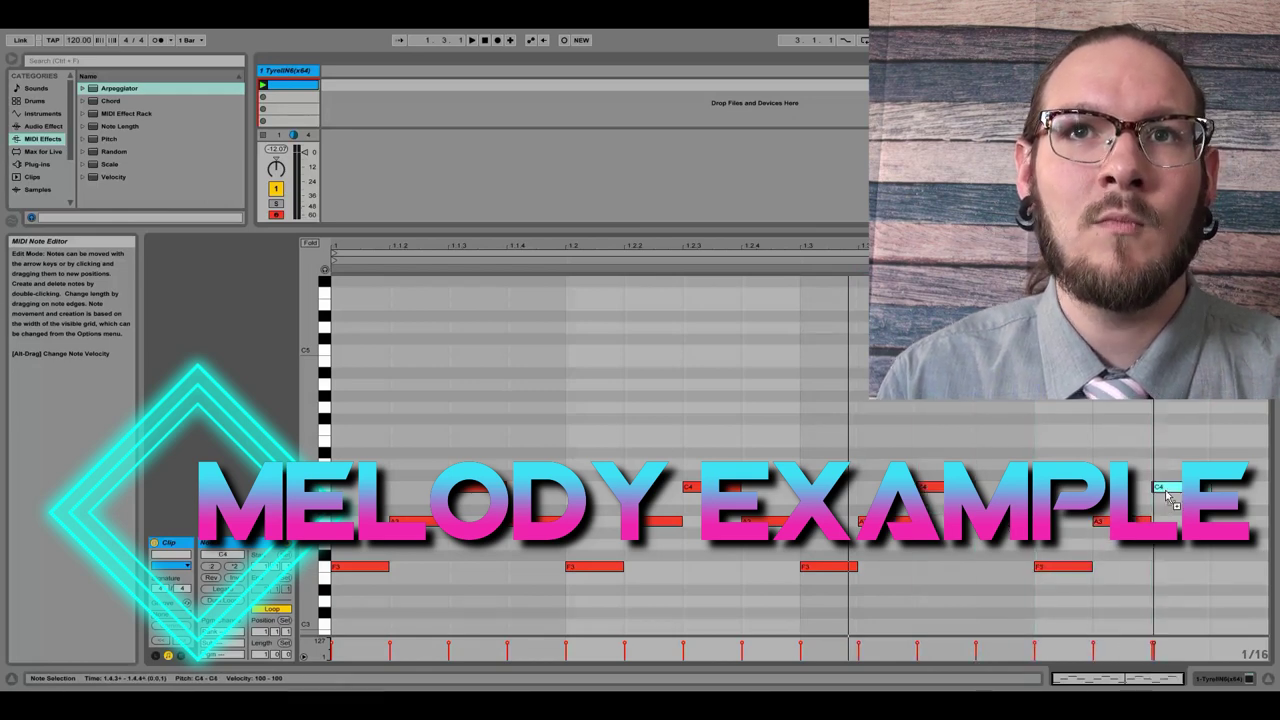
double_click(1228, 520)
scroll(437, 582, up, 2)
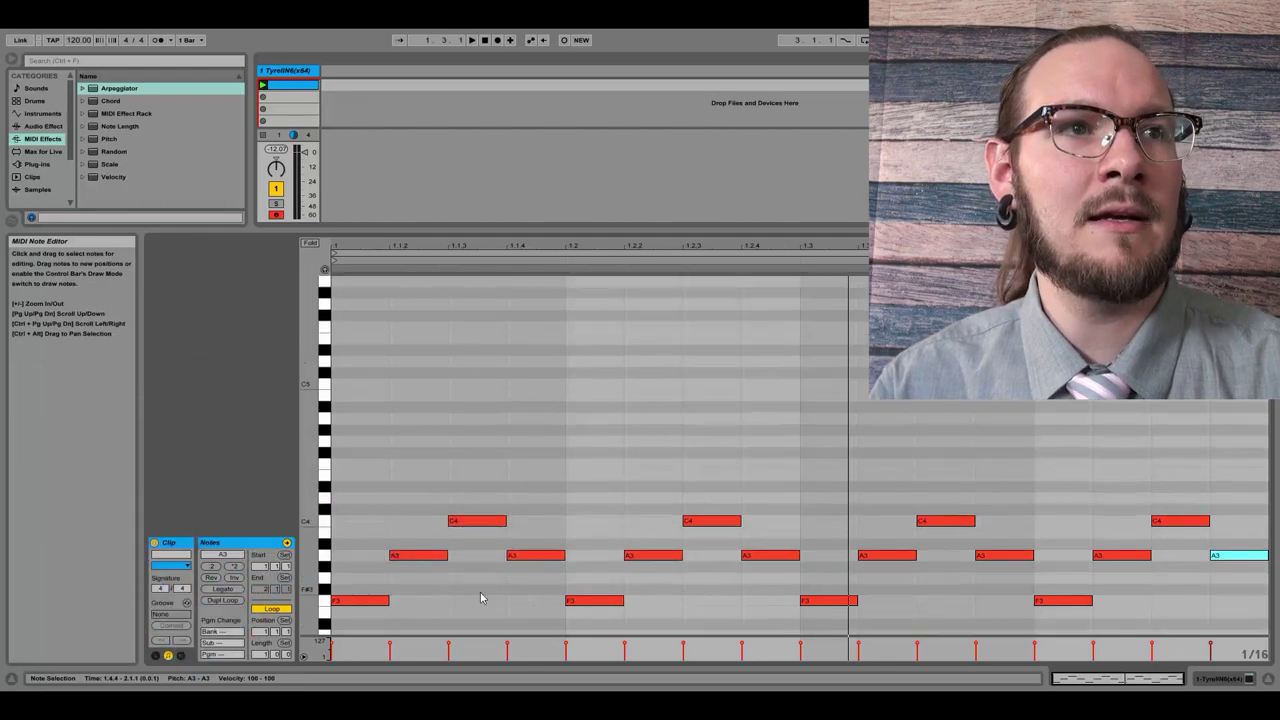
Step: Delete all the arpeggio notes in the clip
scroll(420, 583, down, 2)
drag(370, 588, 1265, 380)
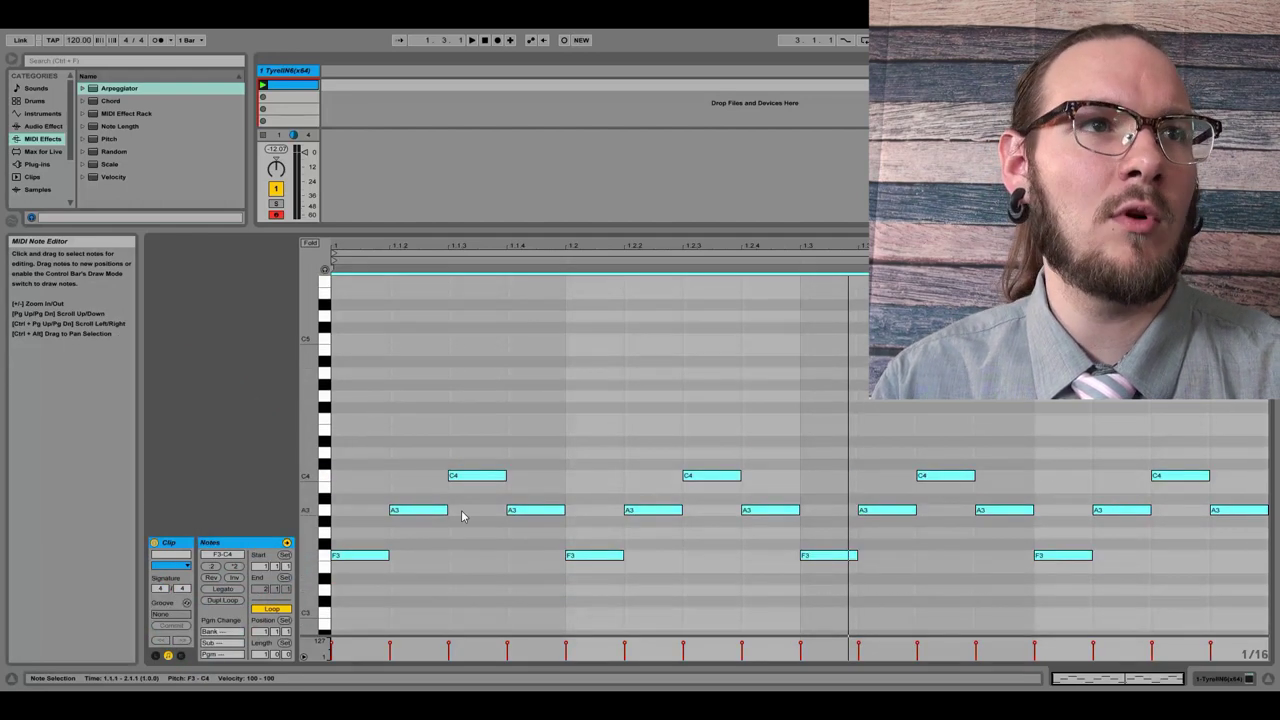
key(Delete)
Step: Add a new sixteenth-note arpeggio with F3 at 1.1.1, A3 at 1.1.2, A#3 at 1.1.3 and A3 at 1.1.4
double_click(346, 556)
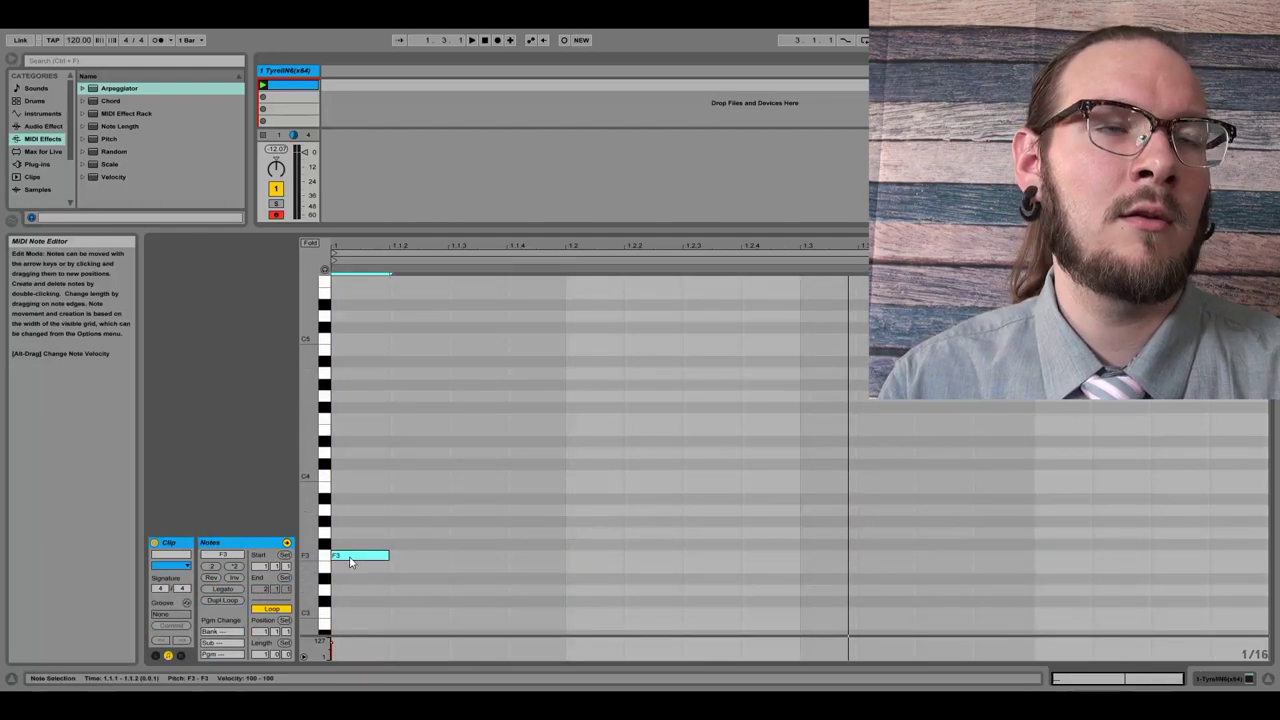
double_click(411, 534)
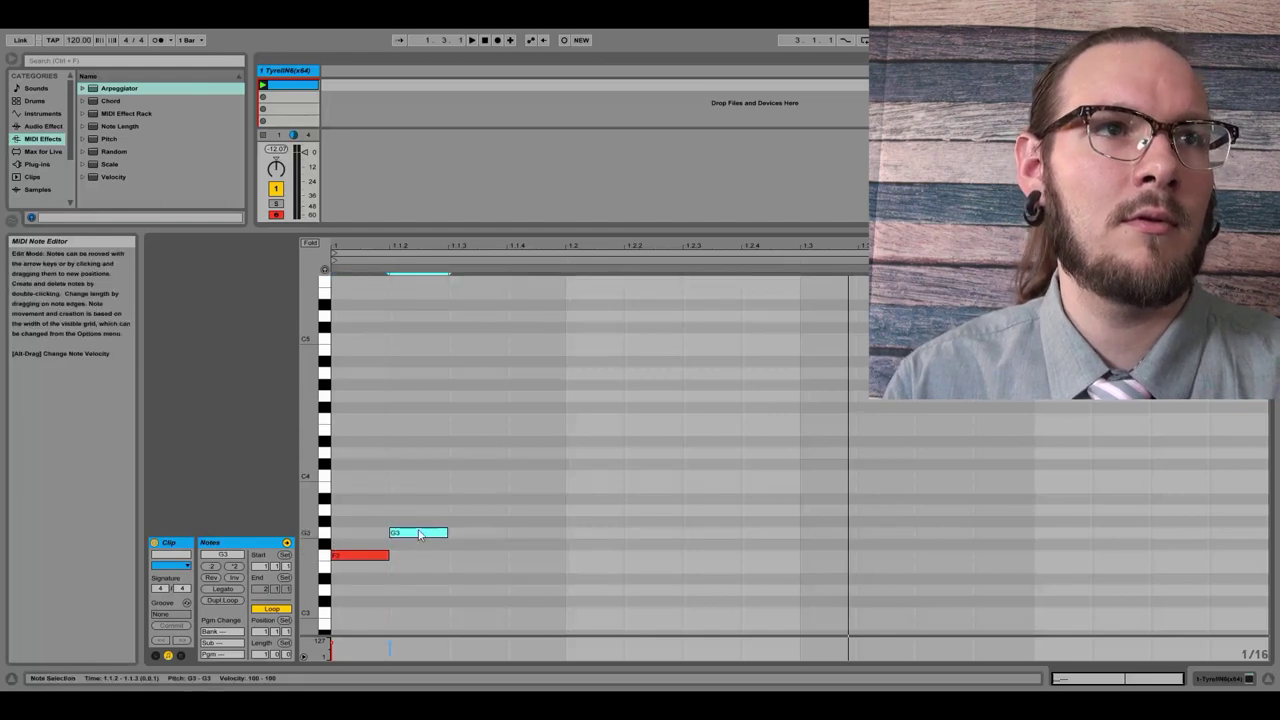
drag(405, 535, 462, 498)
double_click(460, 510)
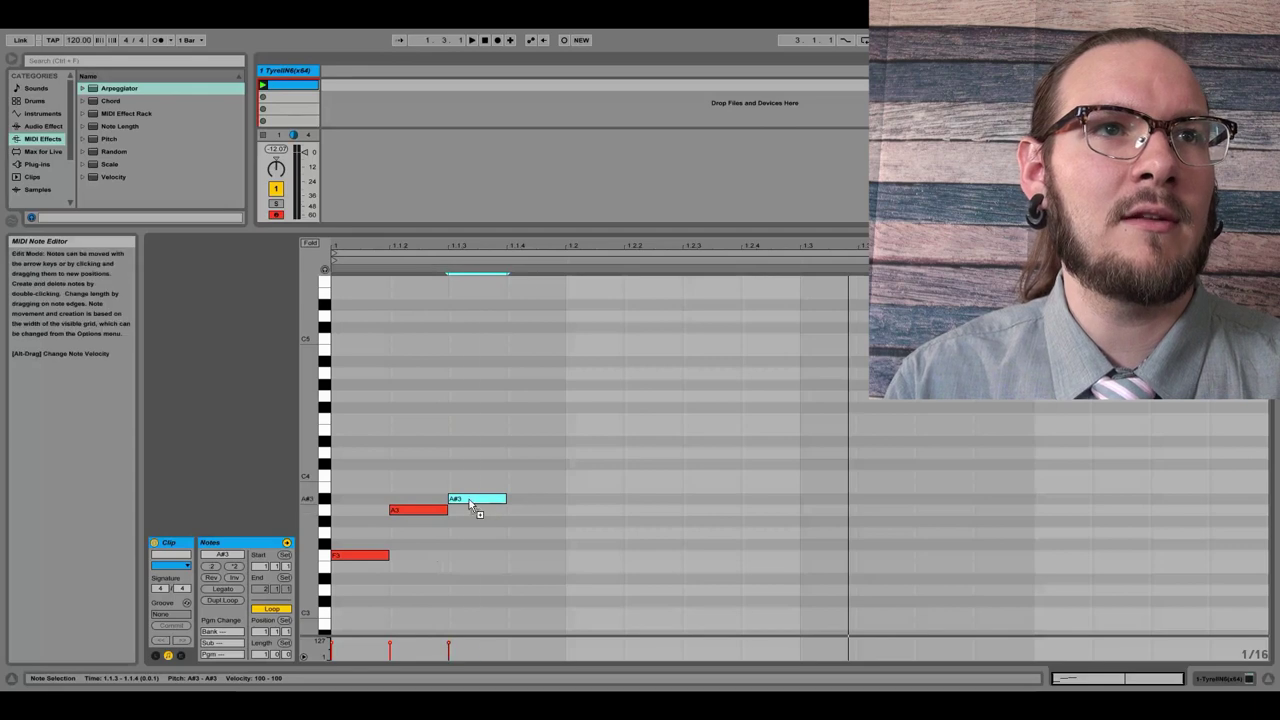
double_click(520, 510)
Step: Repeat the pattern on beat 1.2 with F3, A3 at 1.2.2, A#3 at 1.2.3 and A3 at 1.2.4
double_click(592, 544)
drag(592, 544, 705, 504)
double_click(640, 540)
double_click(700, 510)
double_click(757, 510)
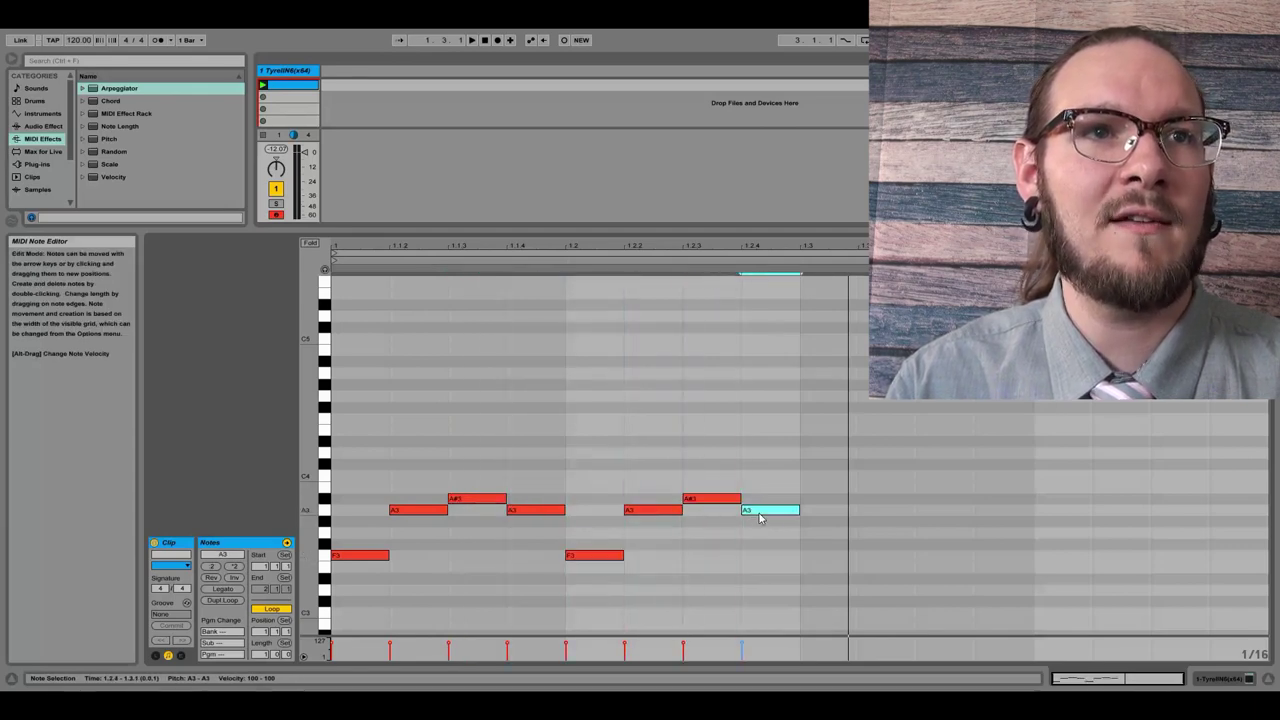
Step: Continue the pattern on beat 1.3 with F3, A3 at 1.3.2, A#3 at 1.3.3 and A3 at 1.3.4
double_click(805, 532)
drag(805, 532, 826, 556)
double_click(900, 523)
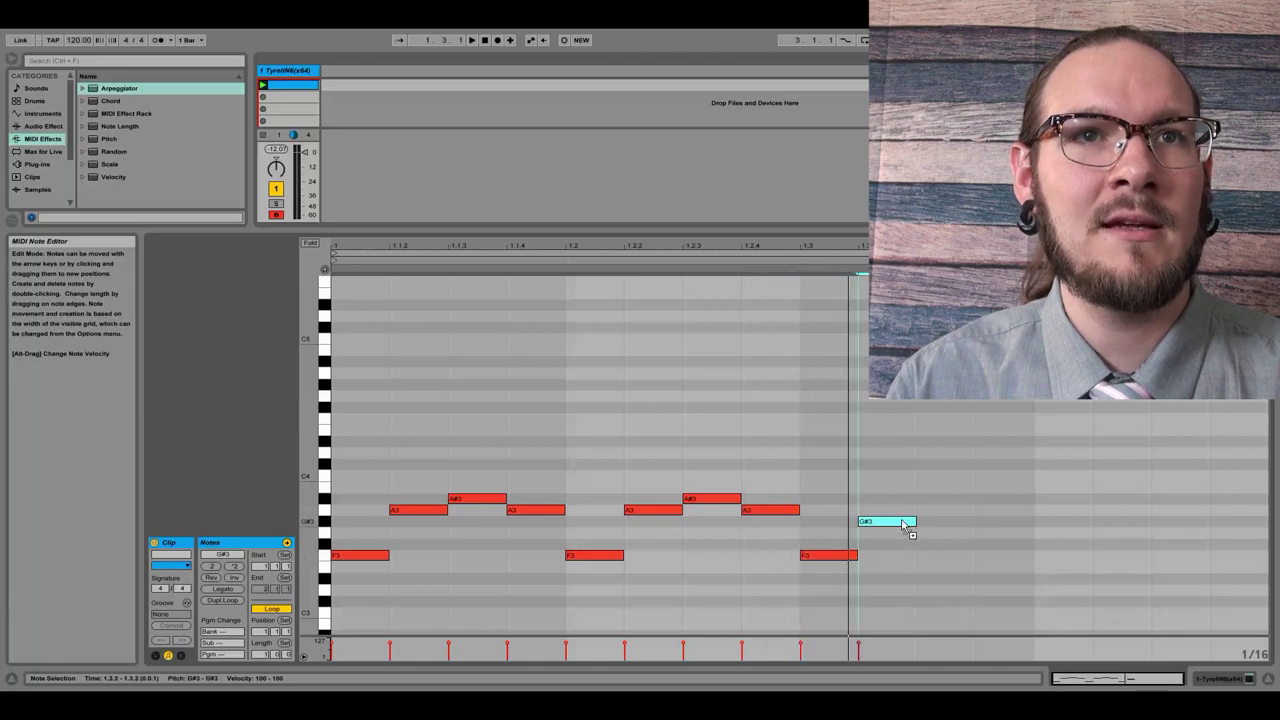
drag(900, 523, 903, 521)
double_click(942, 502)
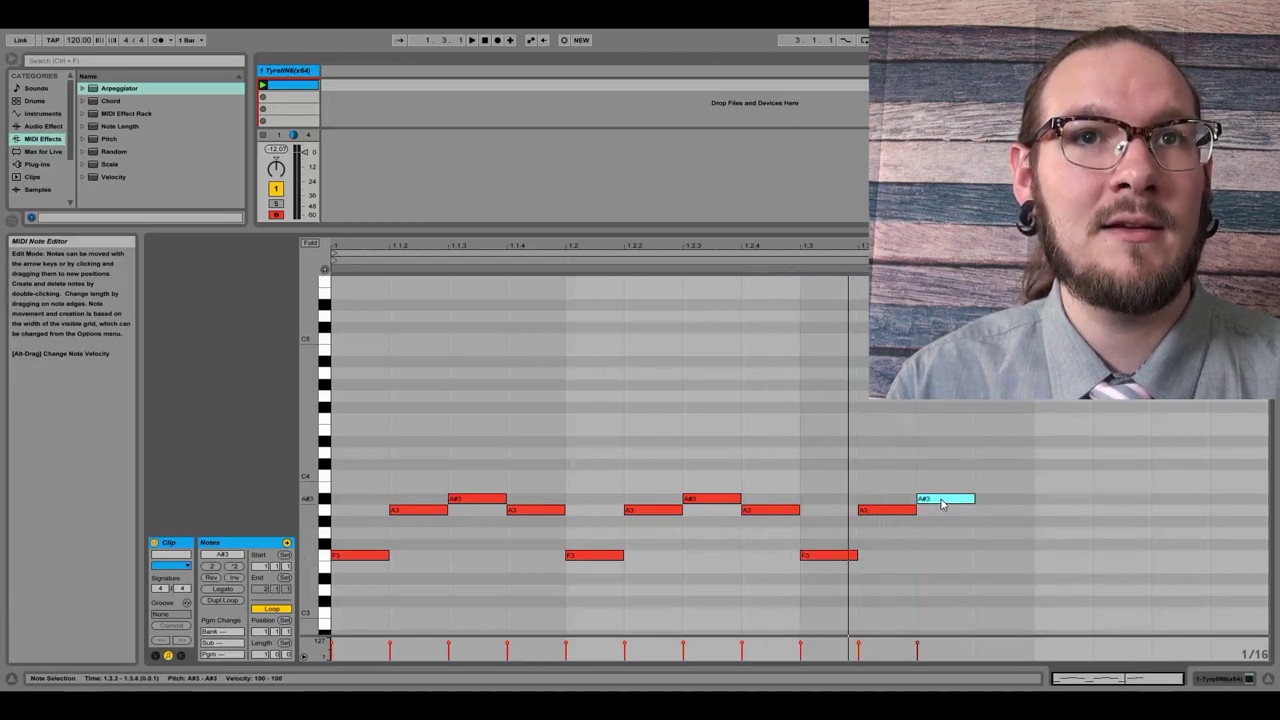
double_click(1000, 510)
Step: Complete the bar on beat 1.4 with F3, A3 at 1.4.2, A#3 at 1.4.3 and A3 at 1.4.4, and play the clip
double_click(1050, 532)
drag(1050, 532, 1120, 512)
double_click(1115, 533)
double_click(1168, 500)
double_click(1222, 512)
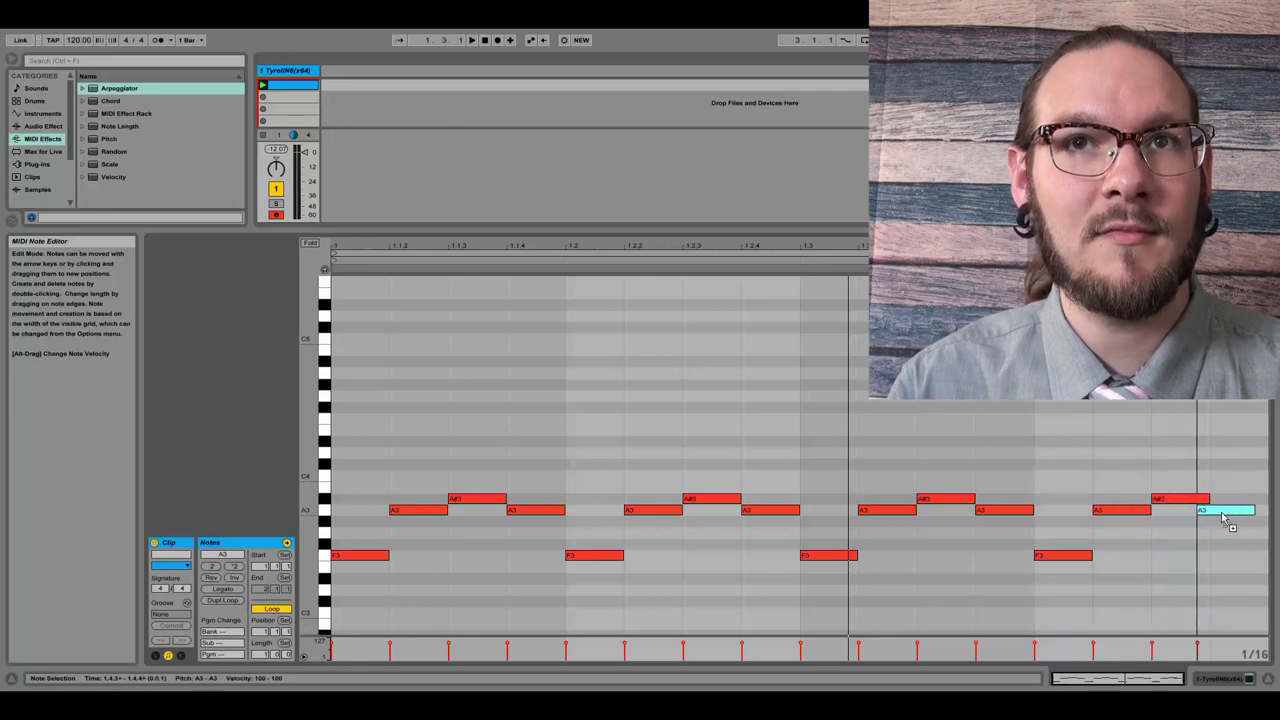
drag(1225, 517, 1239, 517)
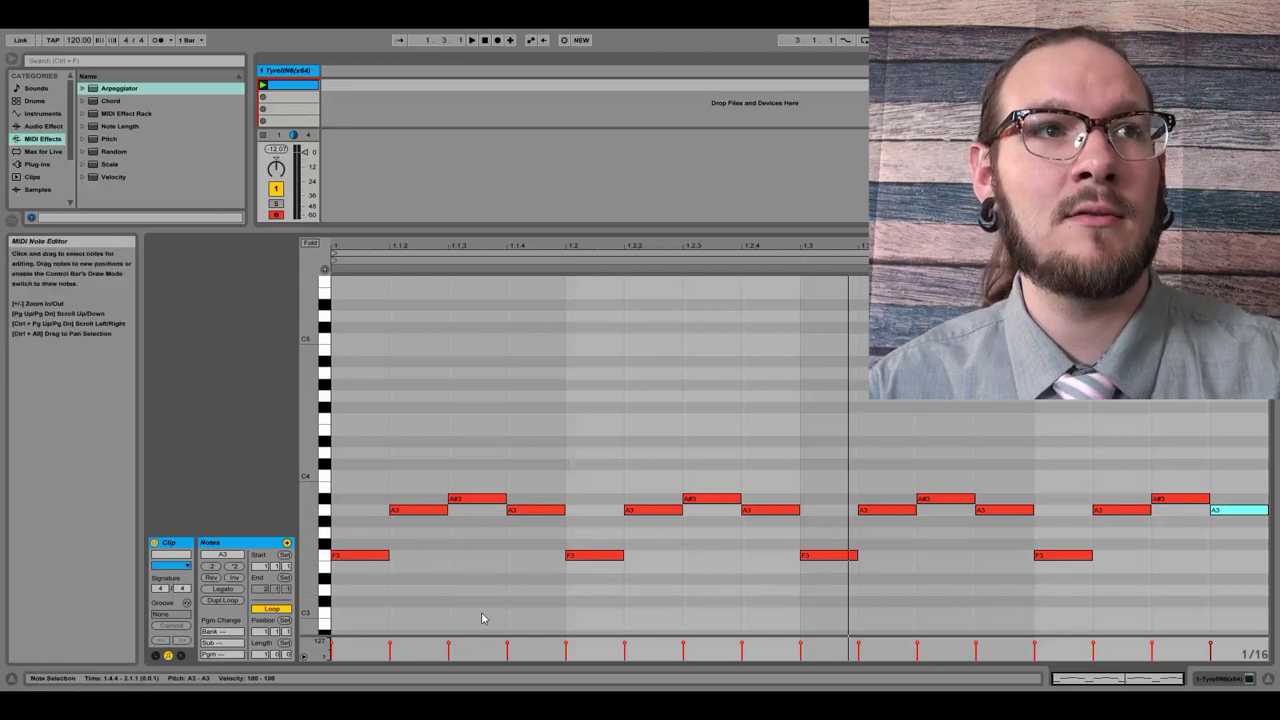
key(space)
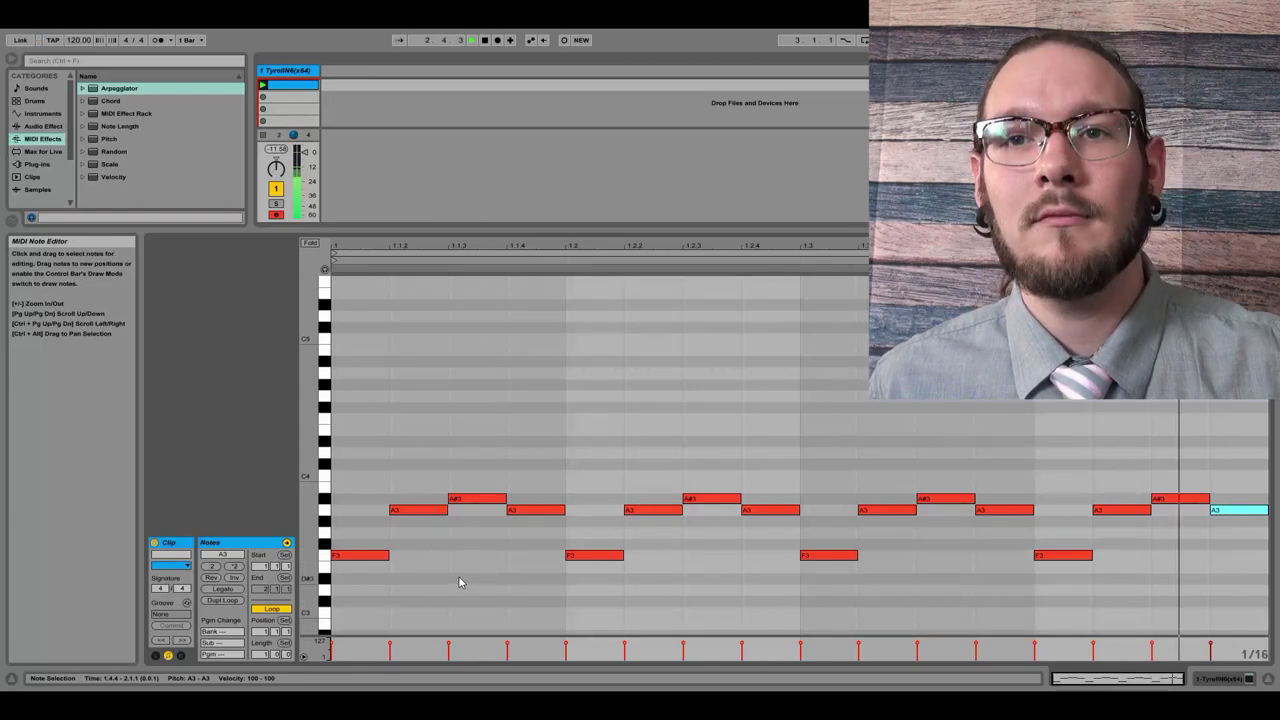
key(space)
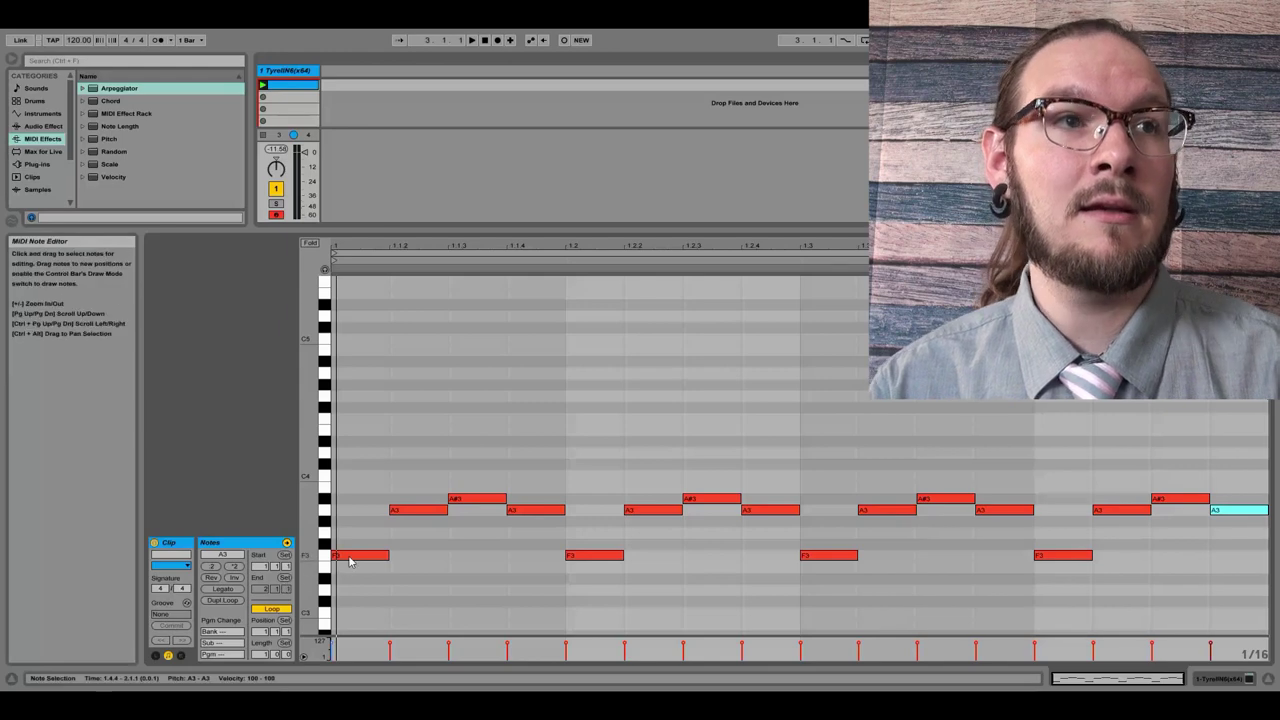
Step: Stack the F major scale notes from F3 to F4 at 1.1.1 and copy the stack one octave higher, up to F5
drag(350, 560, 347, 507)
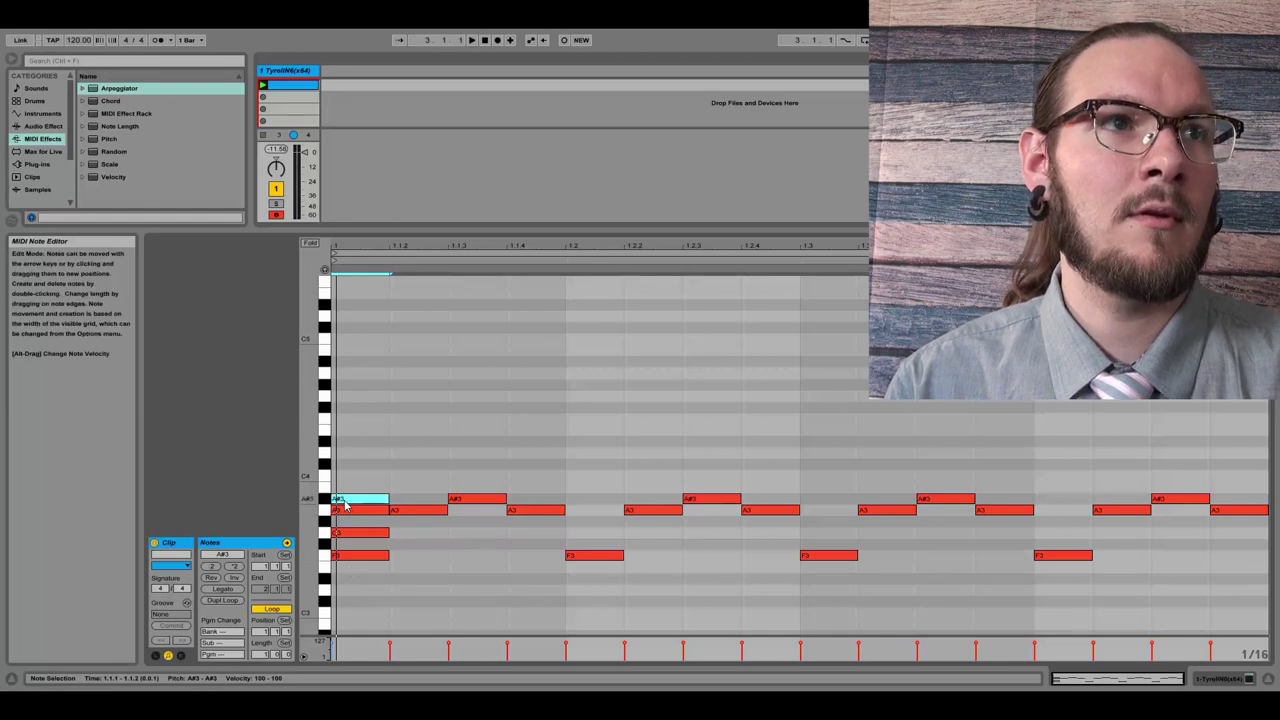
drag(347, 500, 344, 418)
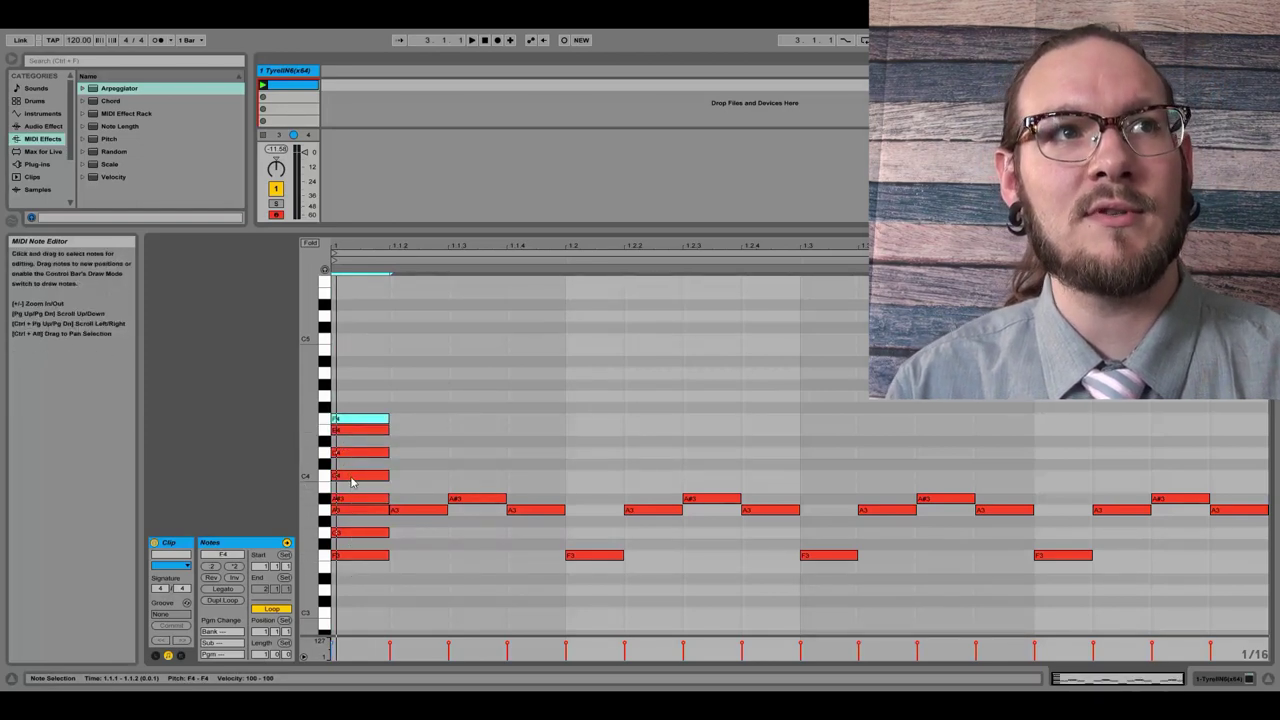
drag(362, 595, 362, 304)
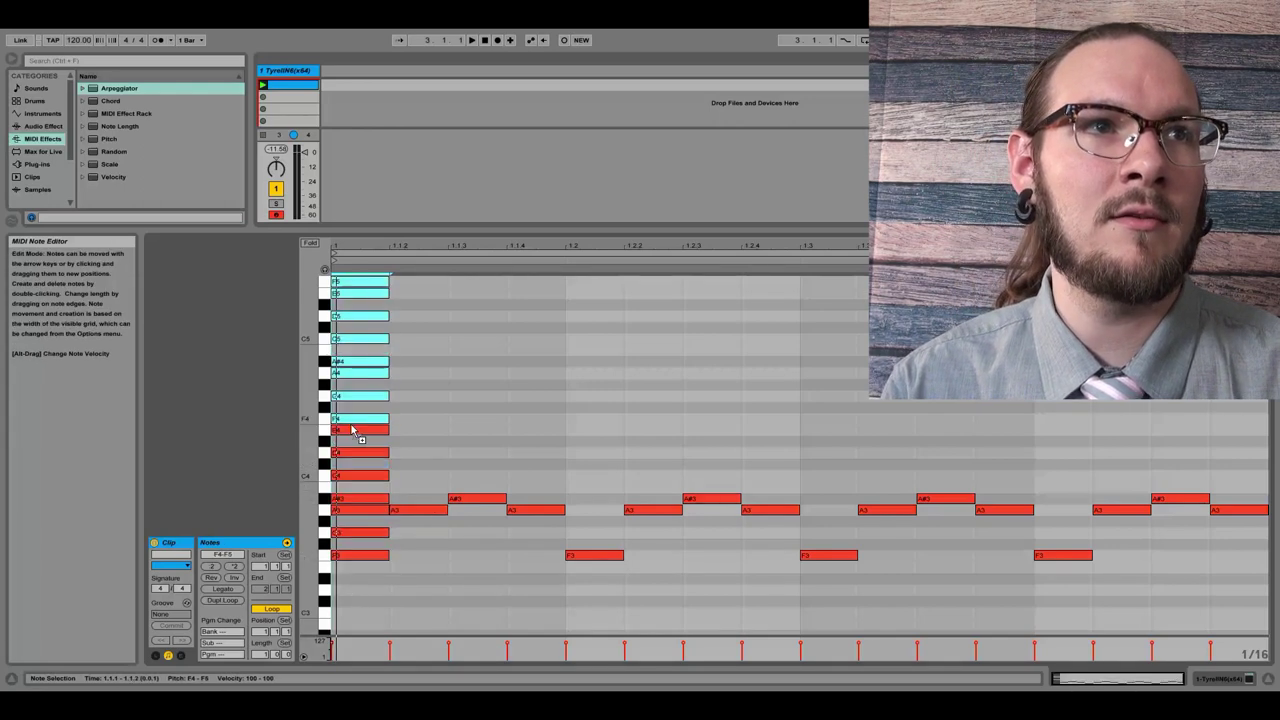
scroll(352, 430, up, 2)
Step: Lengthen A4 at 1.1.1 to one beat and copy it as a melody: C5 at 1.2, D5 at 1.3 and G4 at 1.4
click(477, 480)
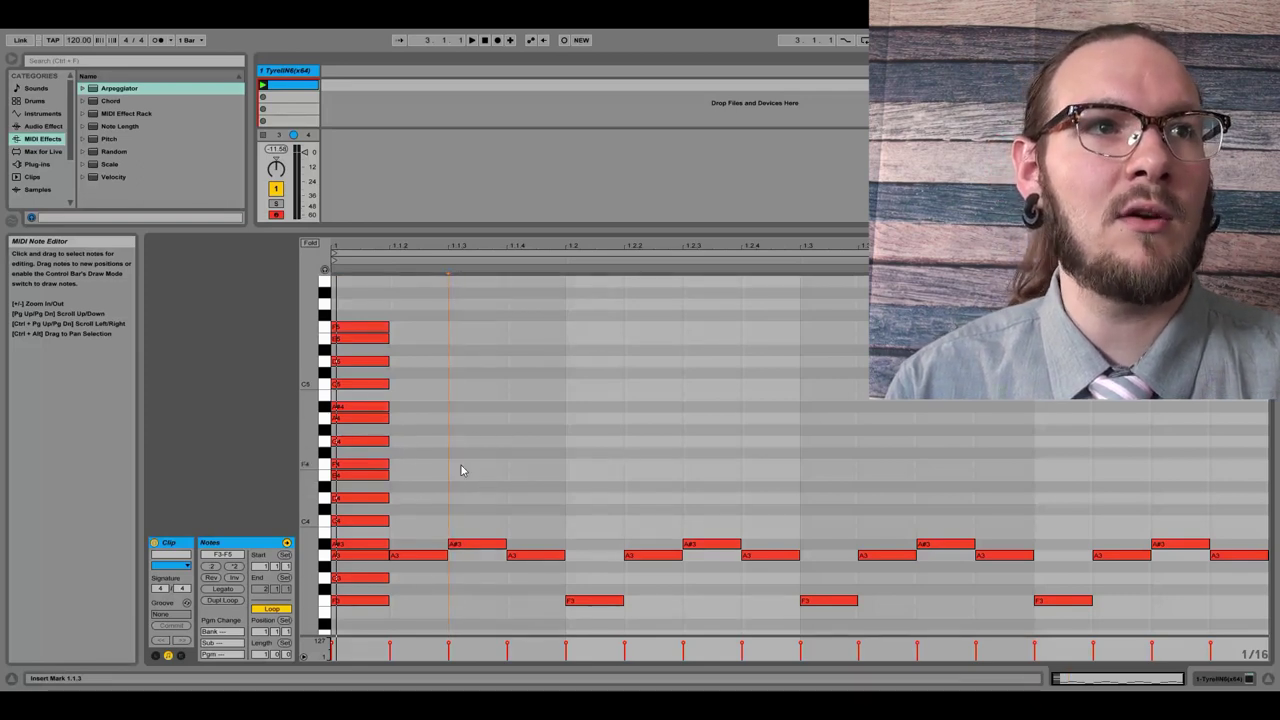
drag(382, 421, 528, 430)
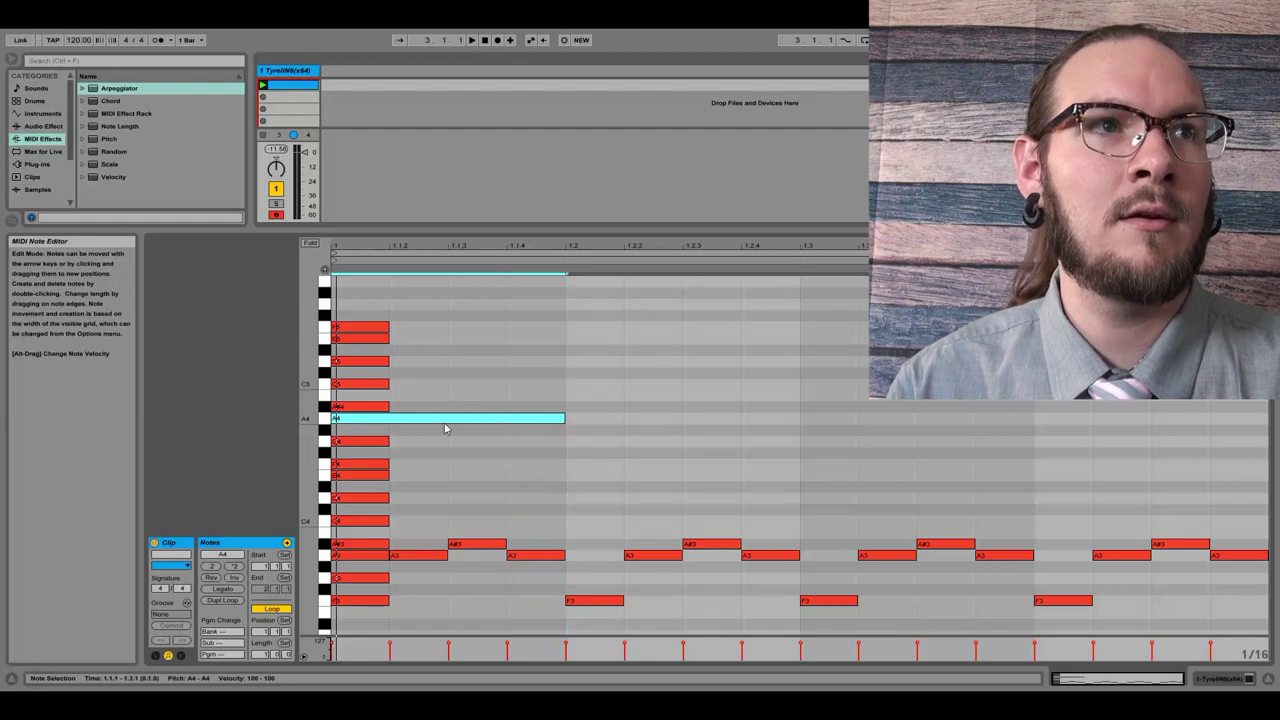
drag(446, 425, 1064, 452)
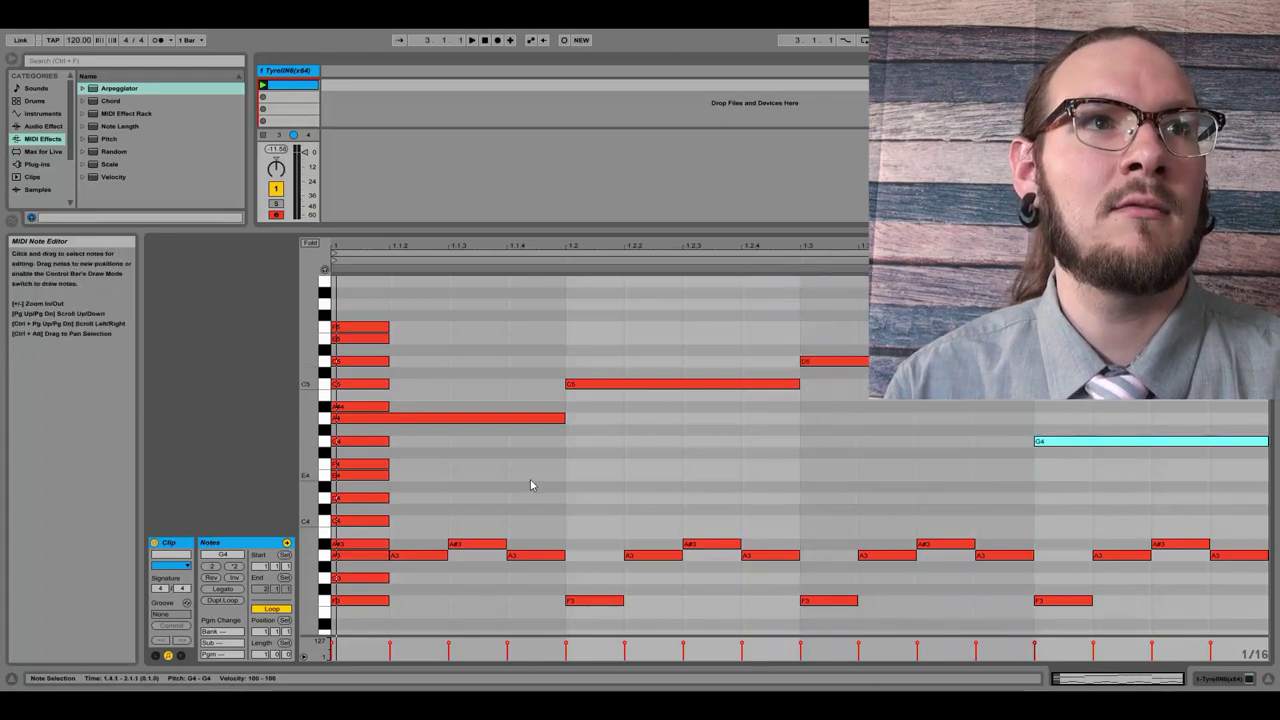
Step: Delete the leftover stacked scale notes at 1.1.1 and restore F3 as the first arpeggio note, keeping the long A4 melody note
drag(409, 440, 364, 545)
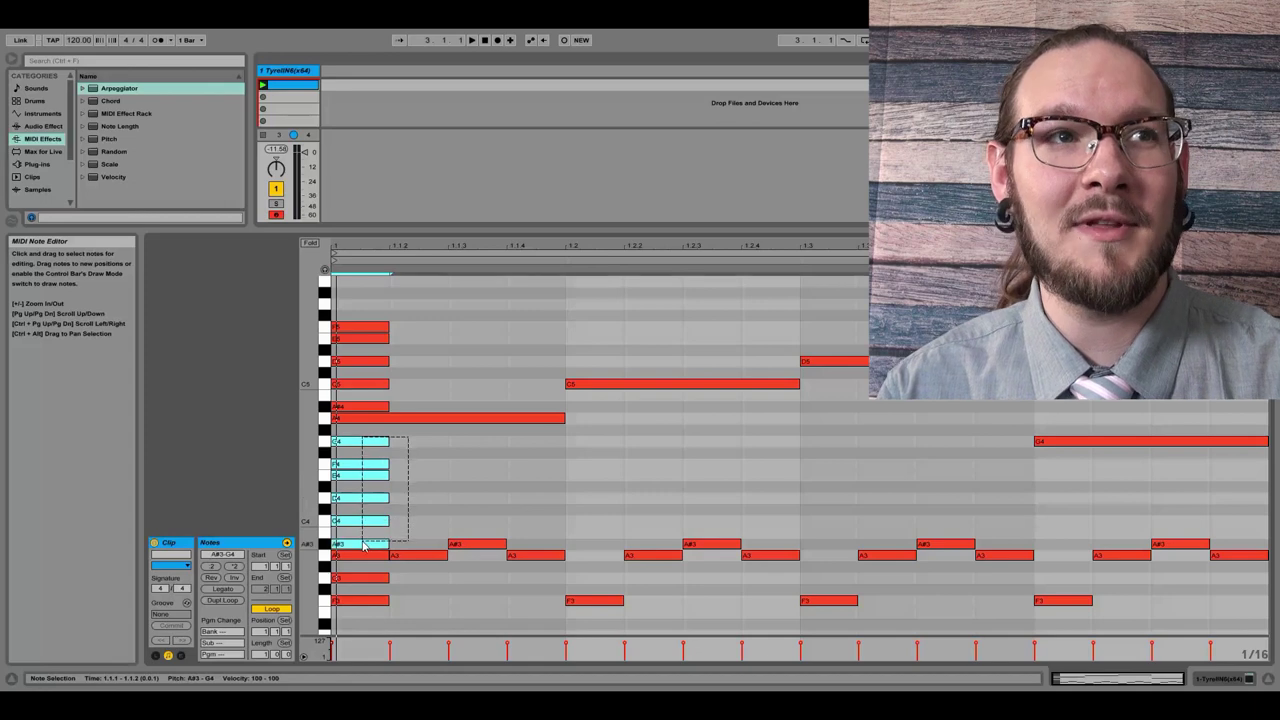
key(Delete)
drag(414, 614, 372, 572)
key(Delete)
drag(407, 408, 376, 302)
key(Delete)
scroll(380, 585, down, 5)
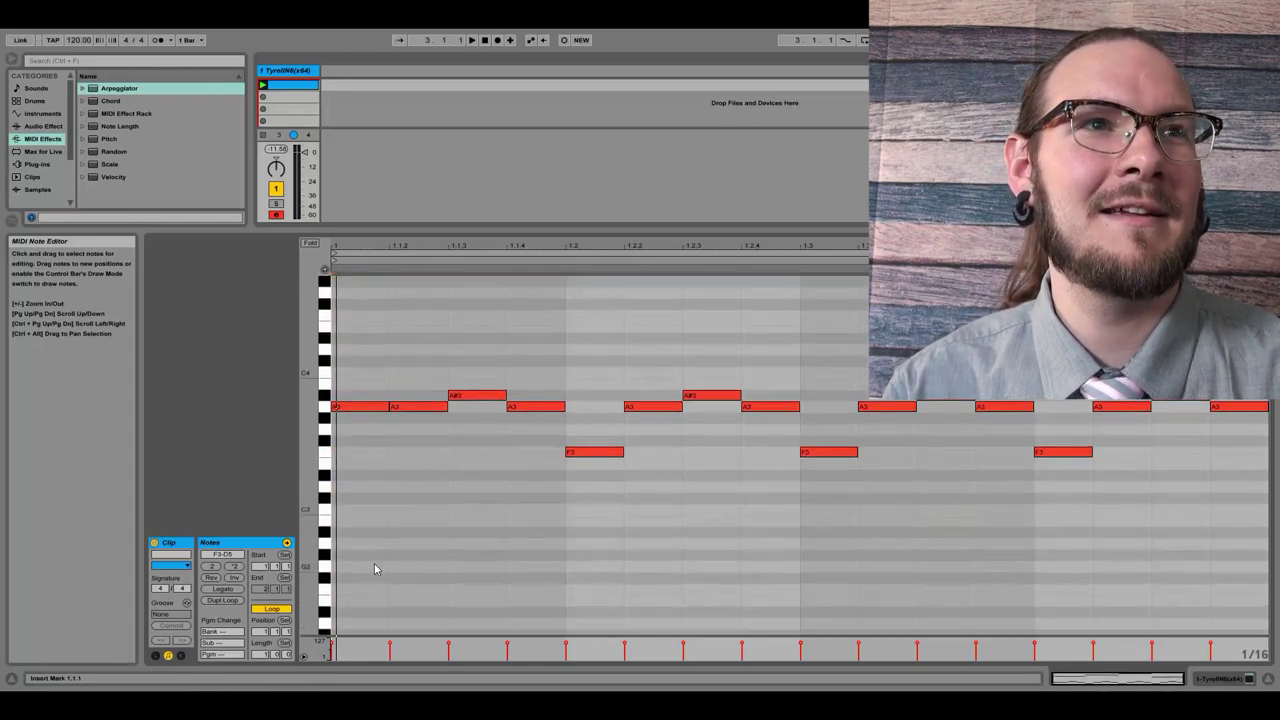
scroll(378, 560, up, 3)
drag(379, 512, 367, 561)
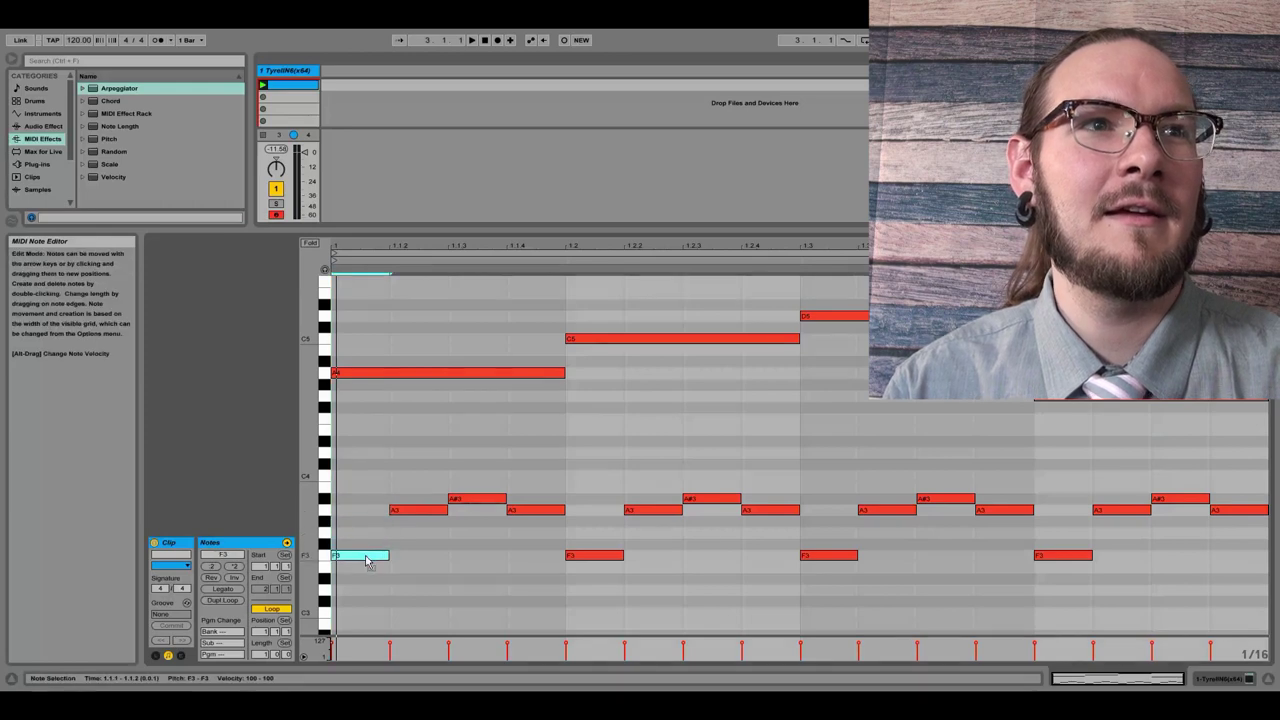
scroll(458, 598, up, 1)
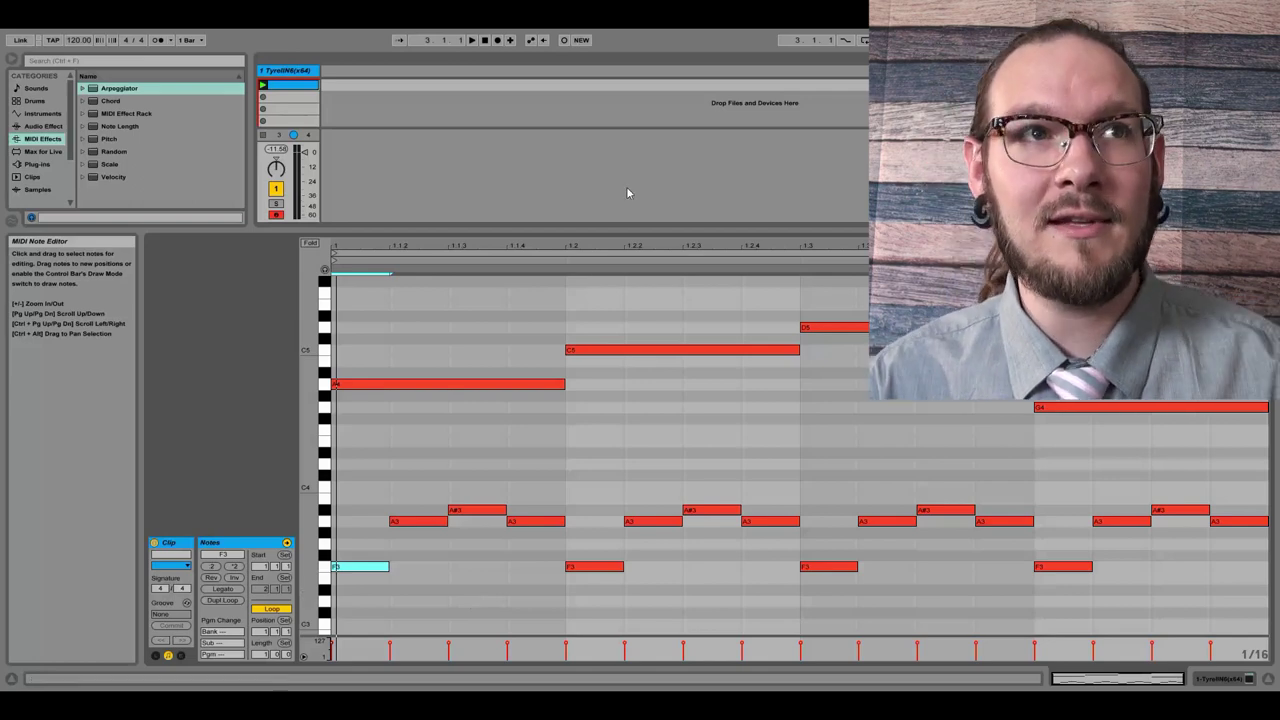
Step: Play the clip with the four long melody notes over the arpeggio, and delete the melody notes A4, C5, D5 and G4
drag(486, 466, 1130, 276)
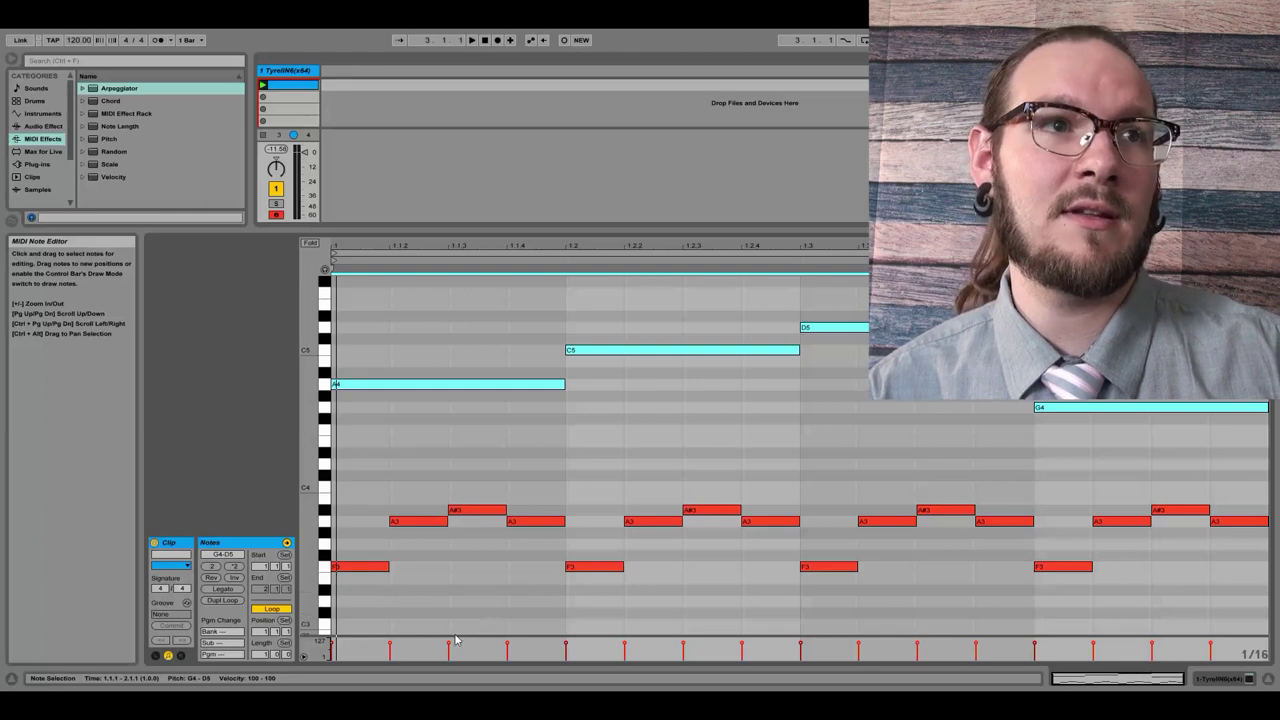
key(space)
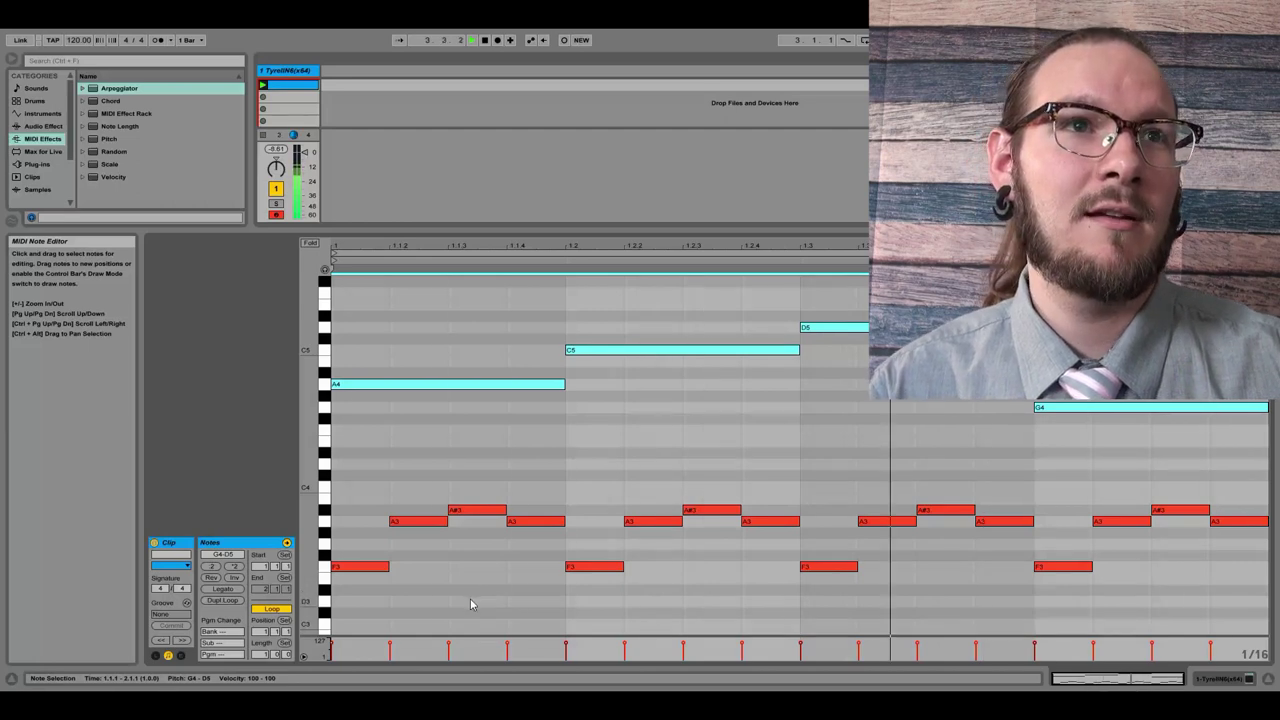
key(space)
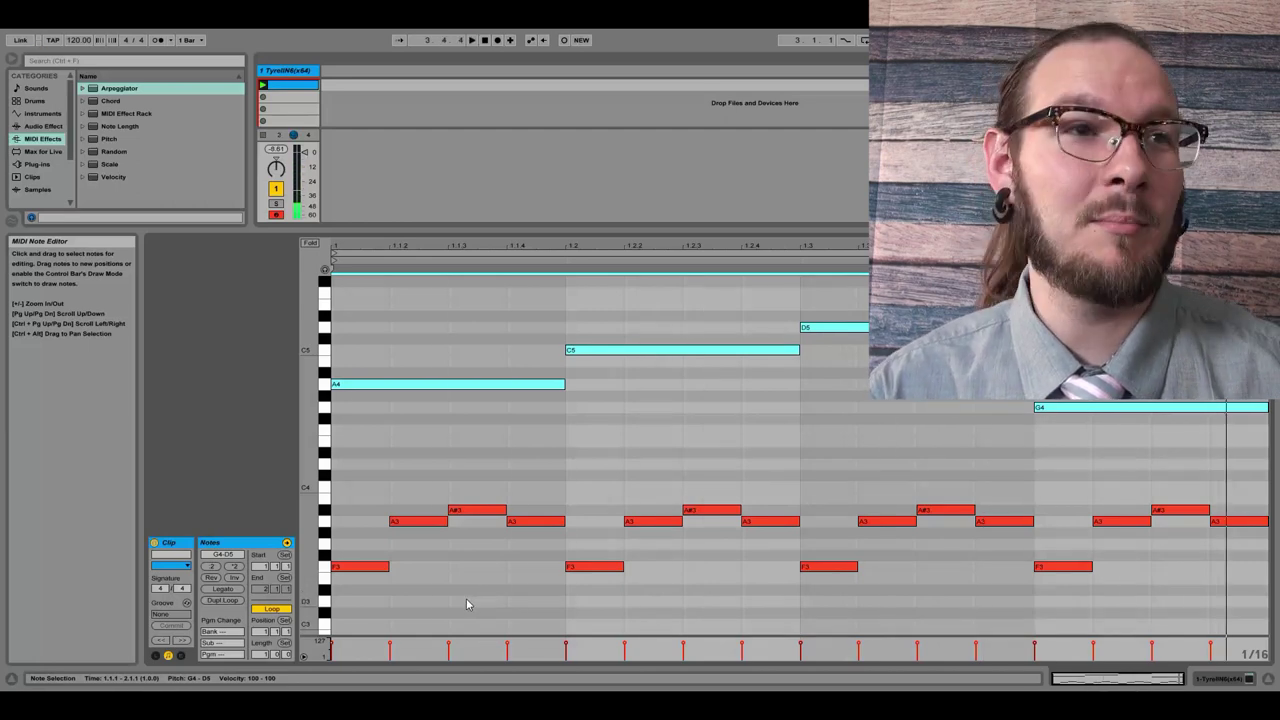
drag(454, 440, 1060, 300)
key(Delete)
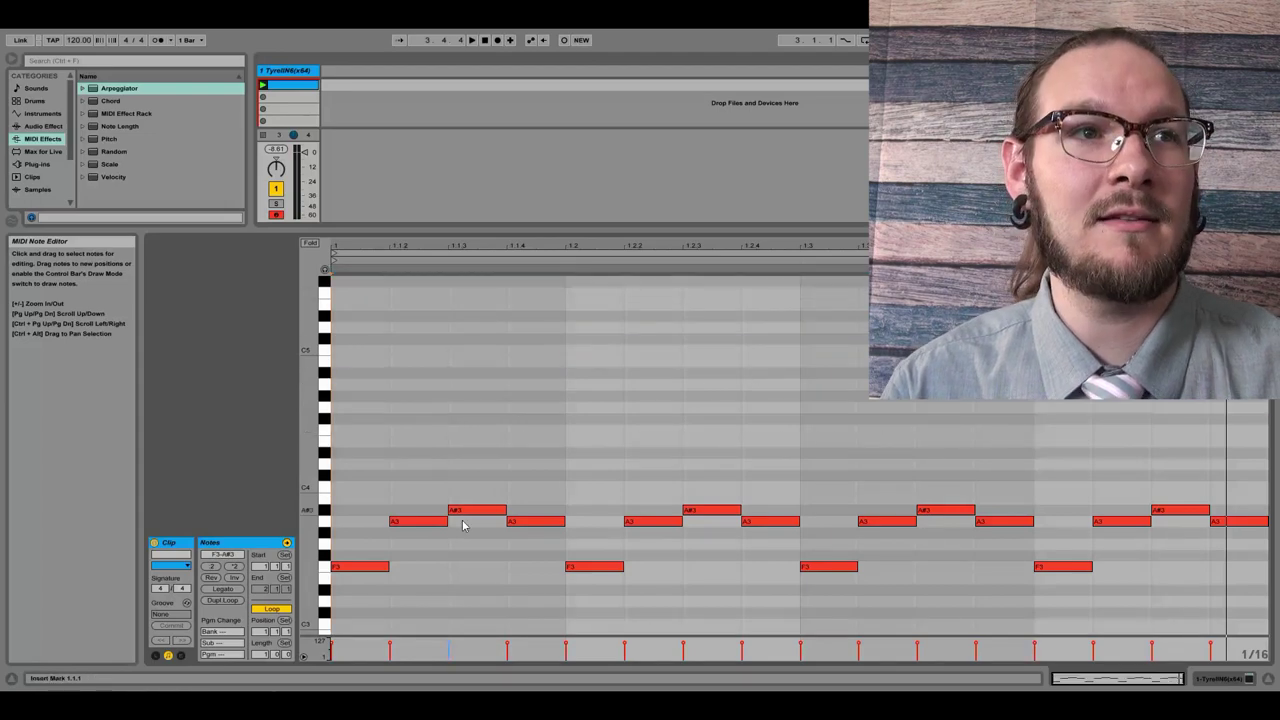
Step: Select all the F3–A#3 arpeggio notes and play the clip
drag(360, 621, 1229, 429)
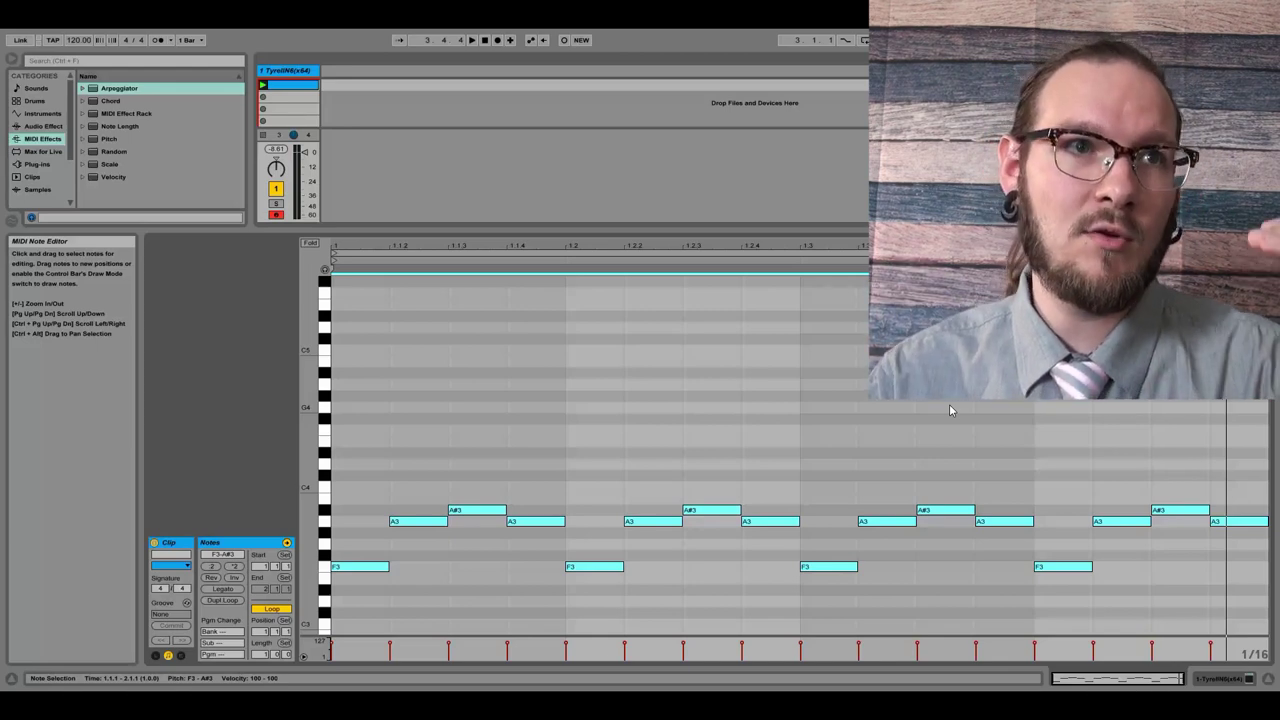
key(space)
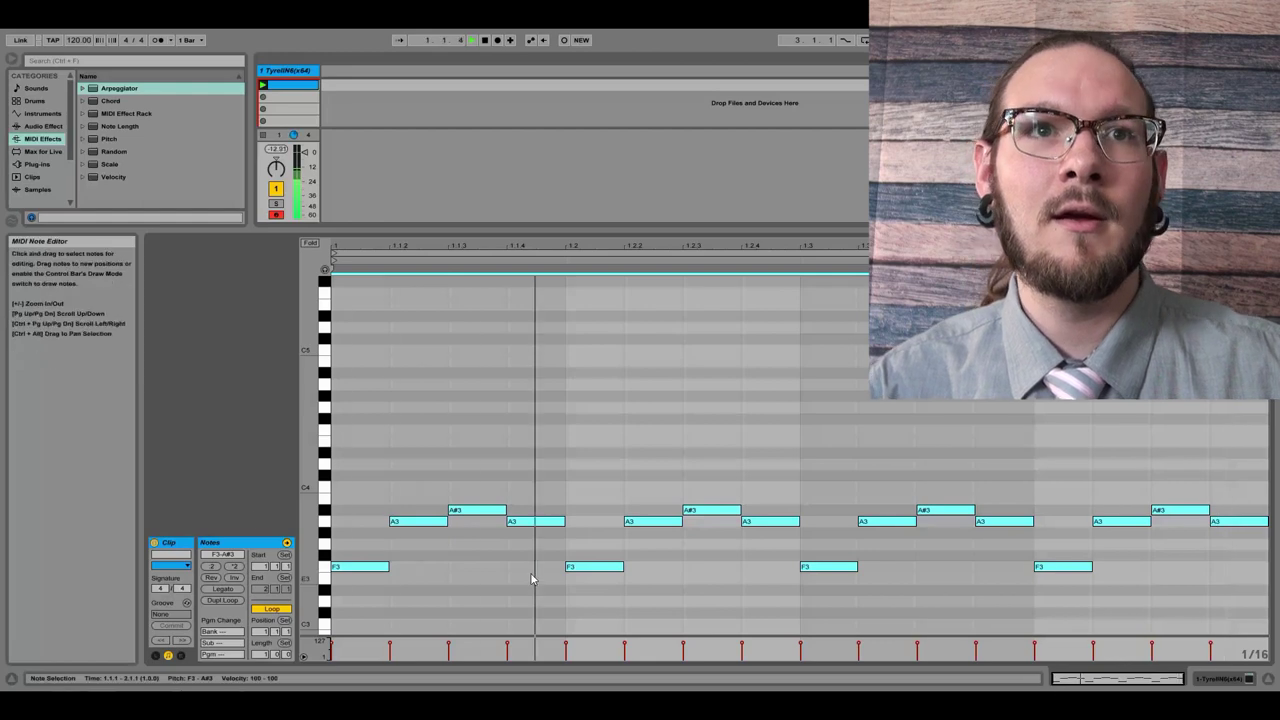
key(space)
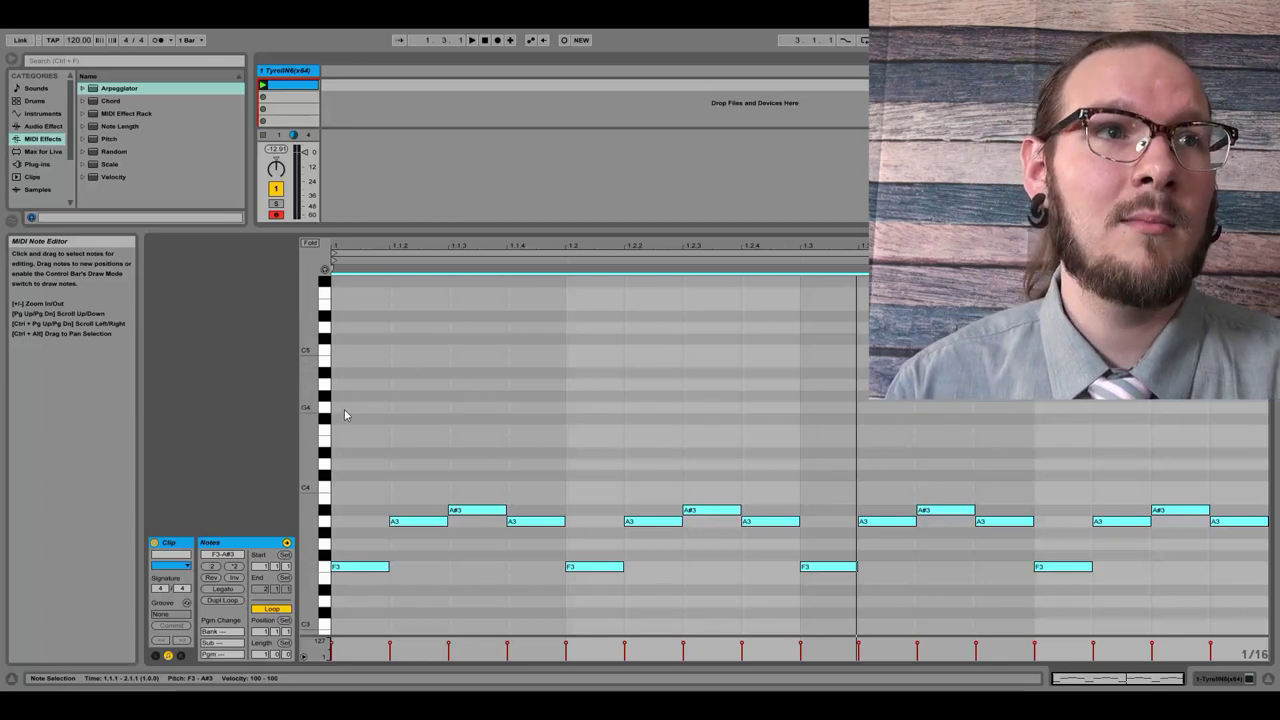
click(366, 566)
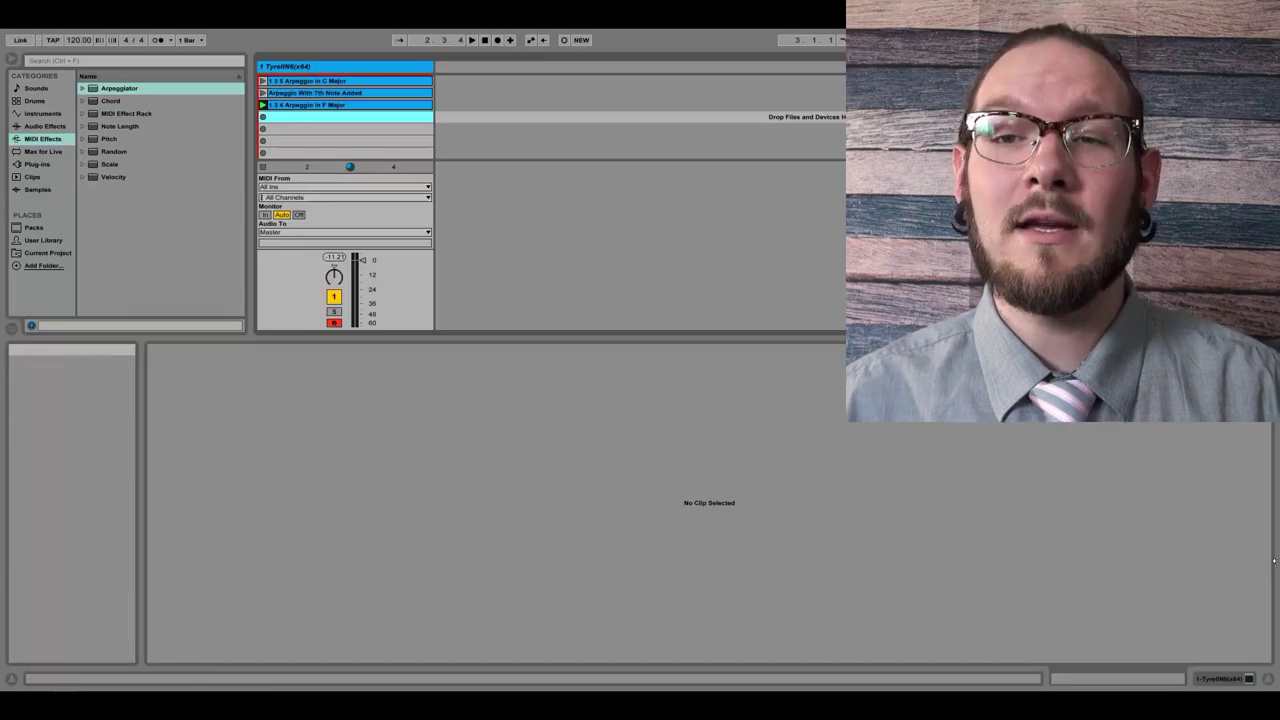
click(298, 106)
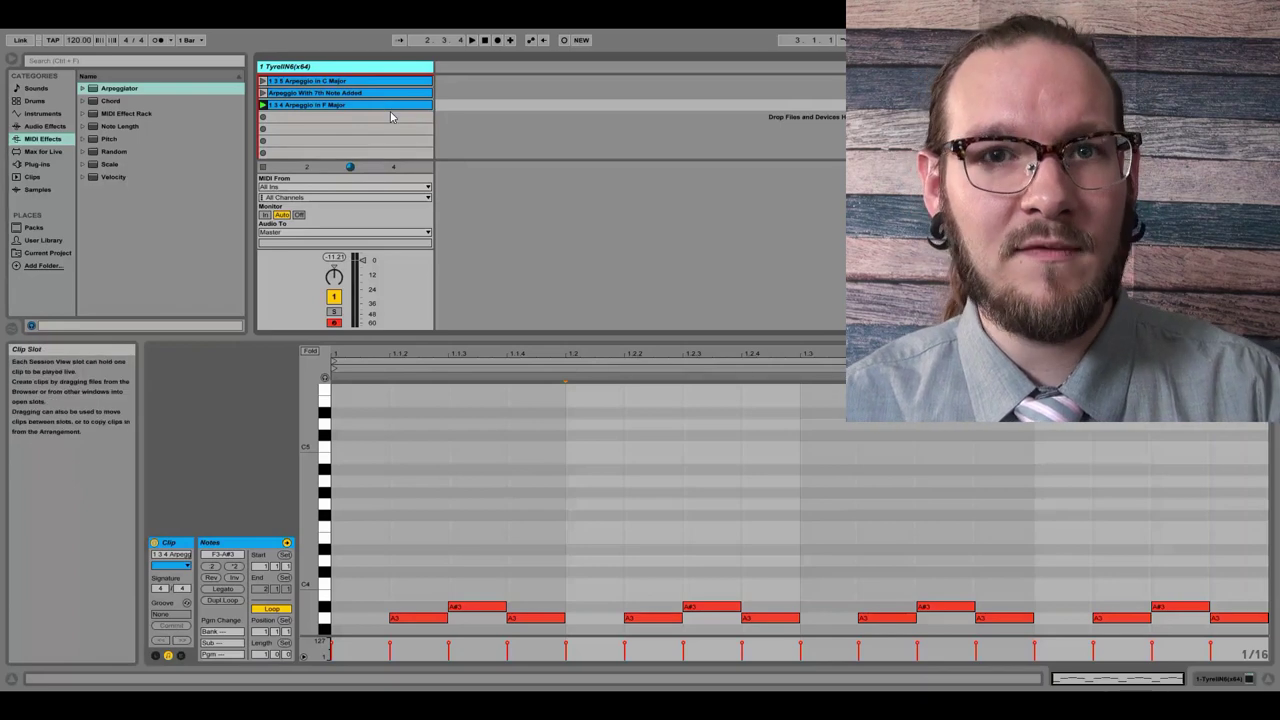
click(400, 128)
click(345, 104)
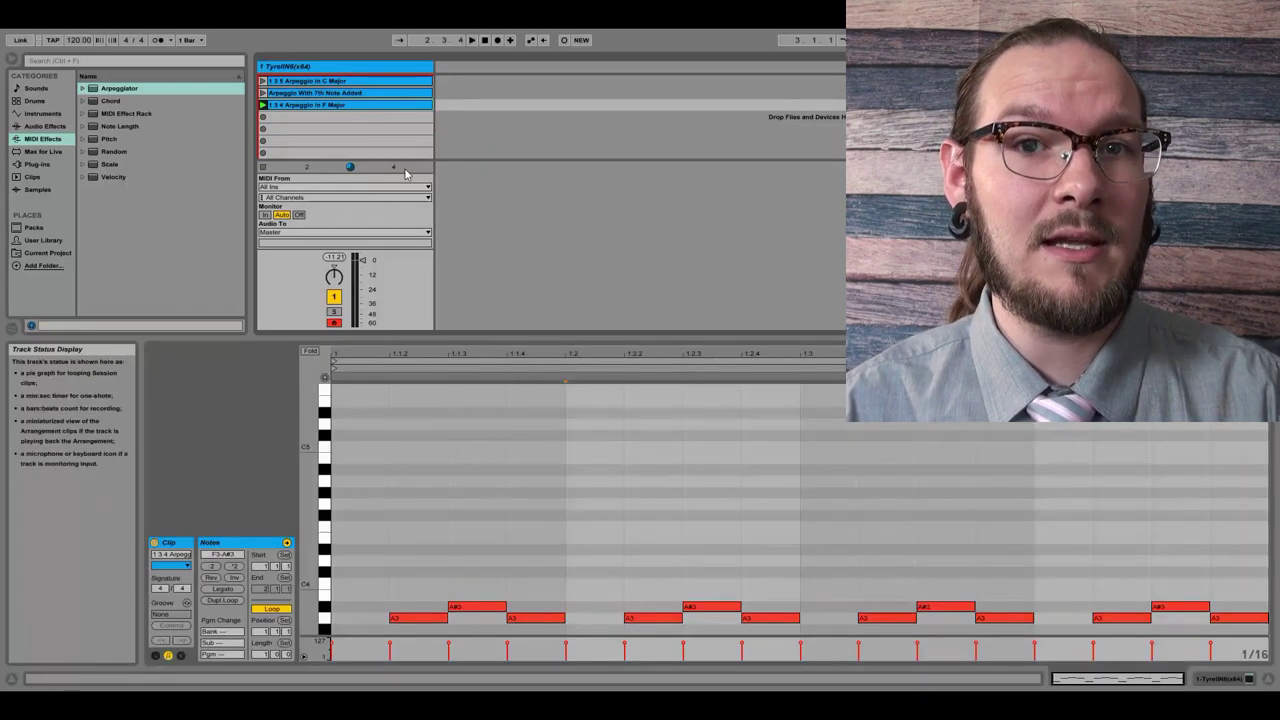
click(340, 128)
click(320, 105)
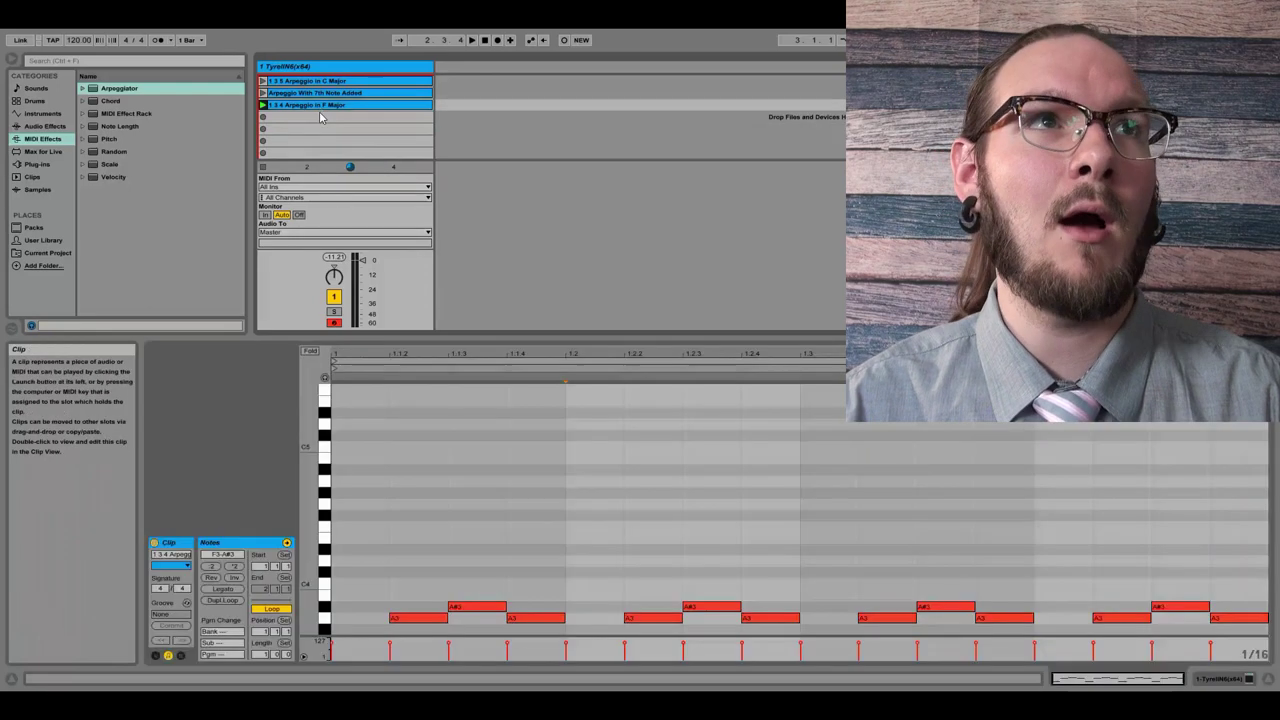
Step: Create an empty MIDI clip below the 1 3 4 Arpeggio in F Major clip, launch it and set its length to 4 bars
click(319, 116)
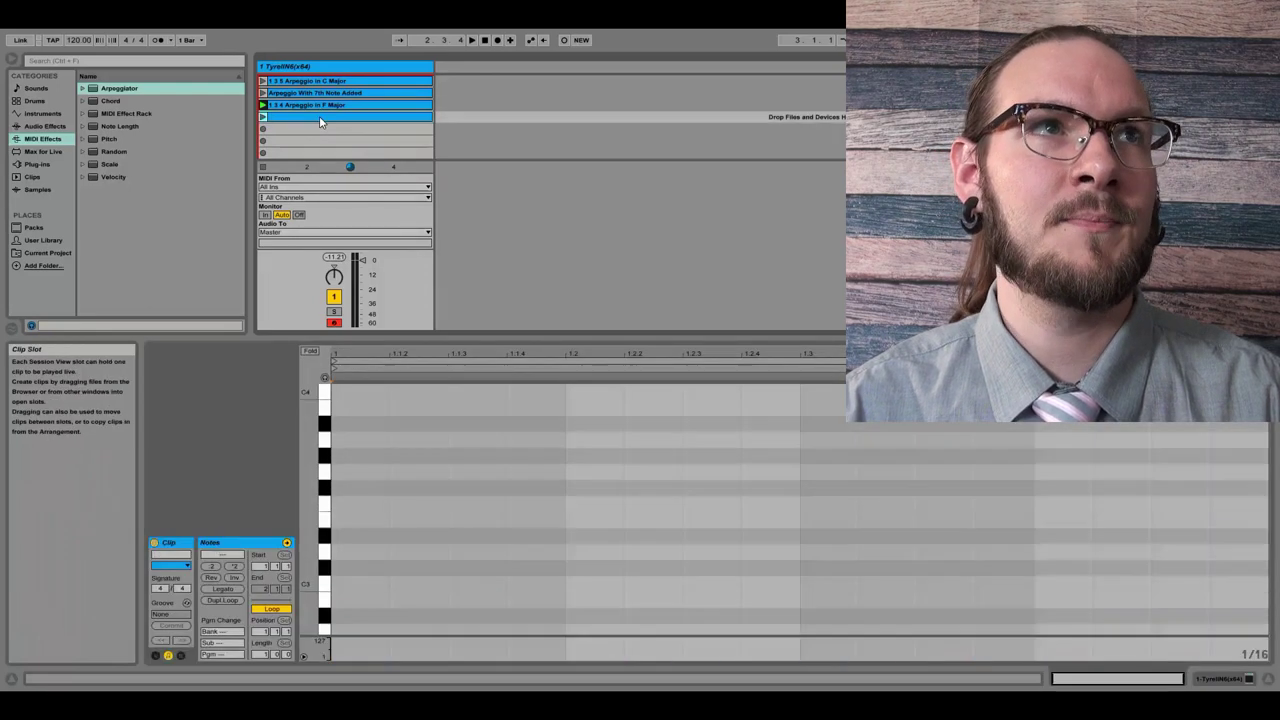
click(263, 117)
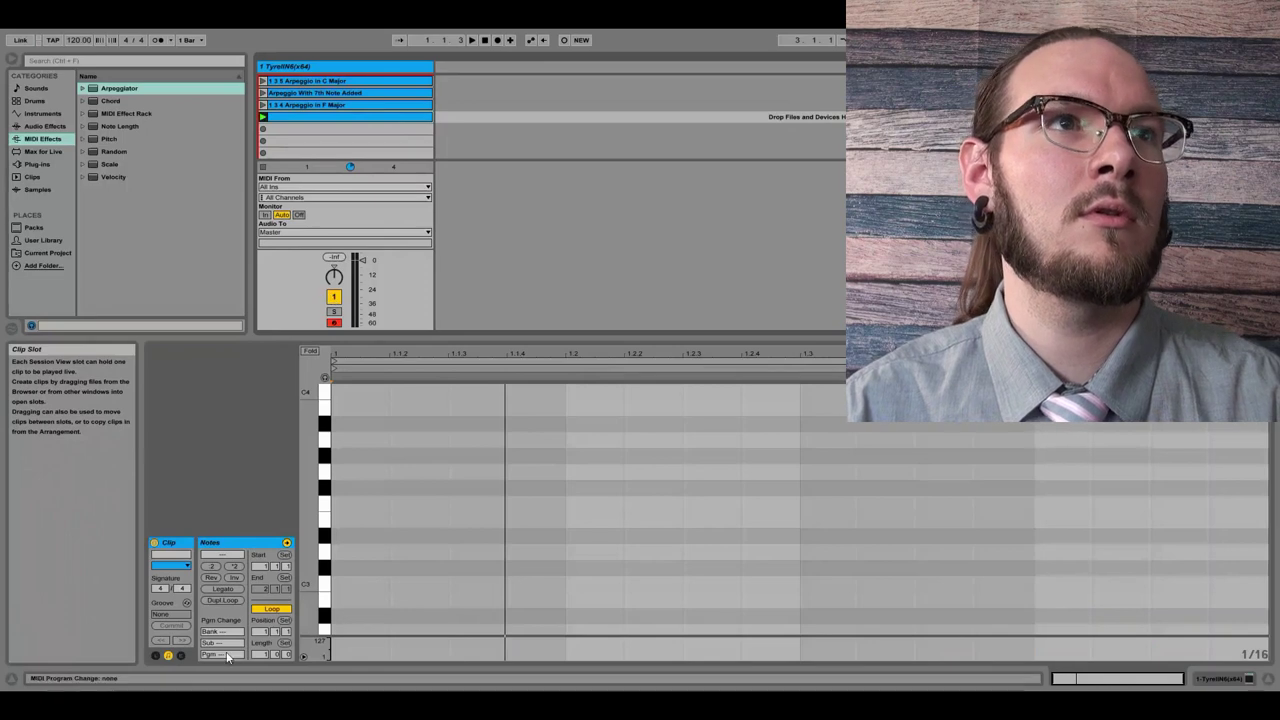
drag(263, 657, 263, 636)
click(363, 487)
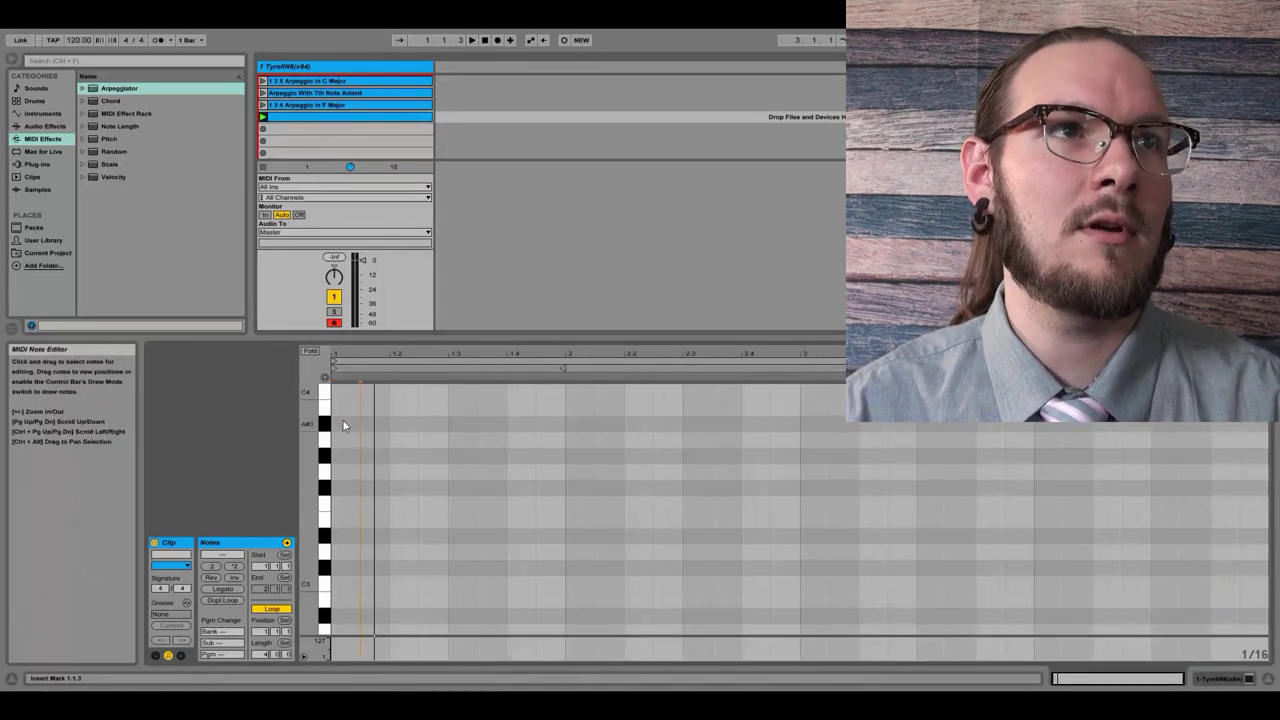
click(350, 432)
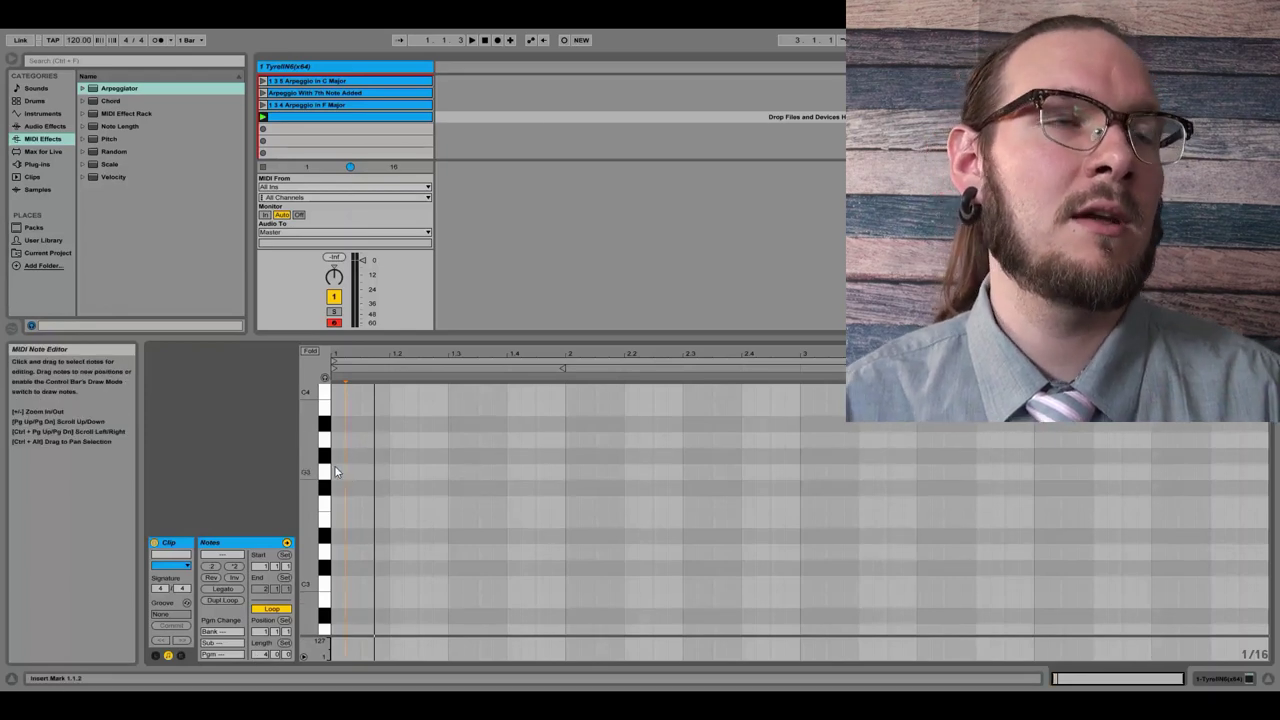
Step: Copy all the notes of the 1 3 4 Arpeggio in F Major clip into bar 1 of the new clip
key(Up)
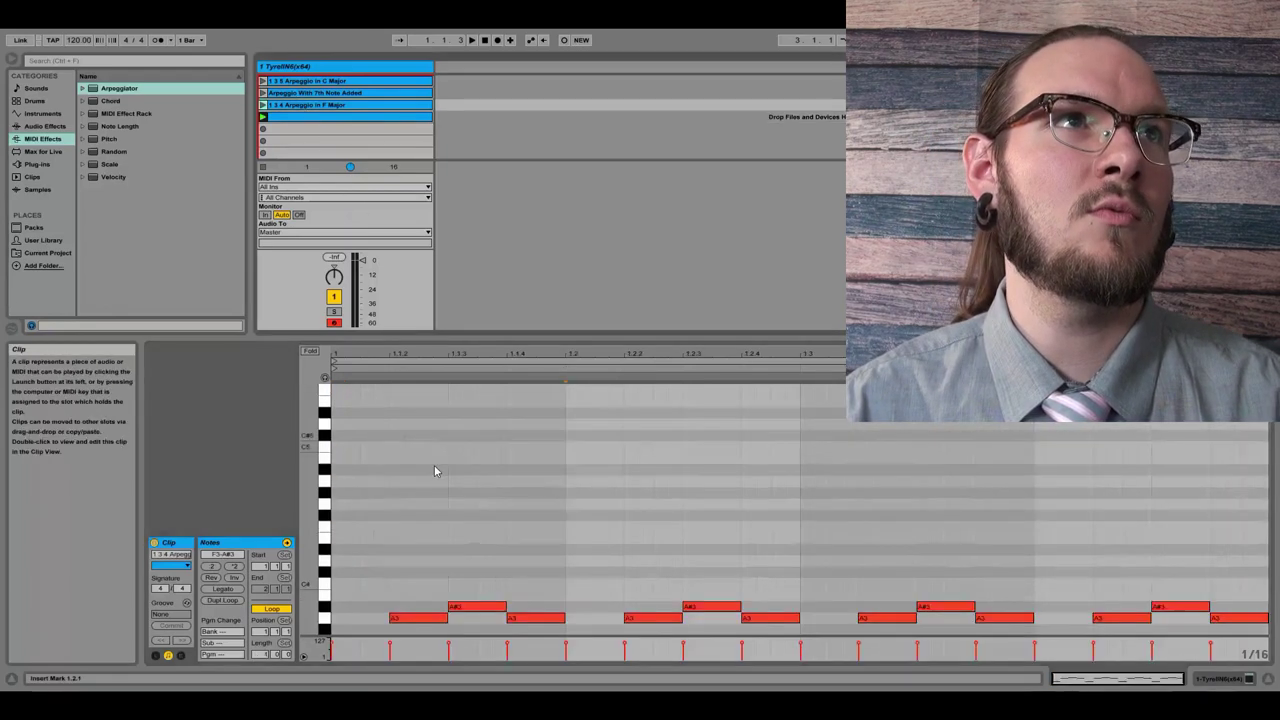
key(ctrl+a)
scroll(477, 505, down, 3)
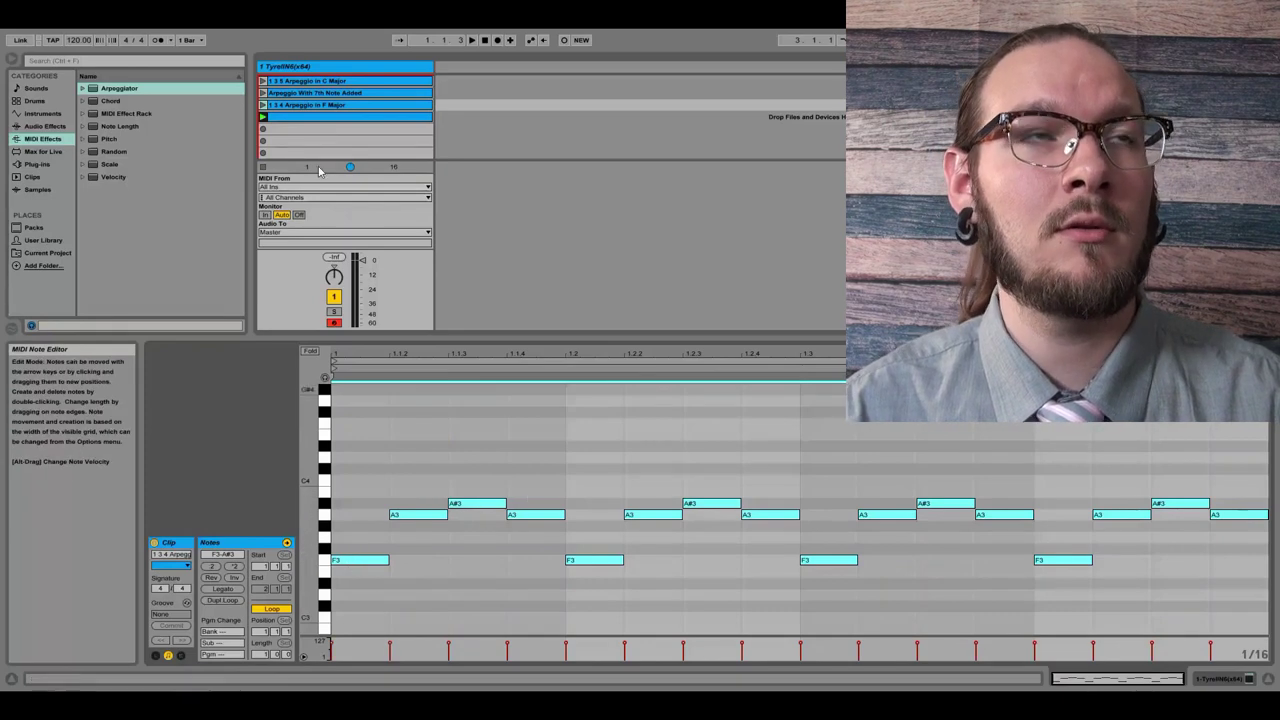
click(345, 117)
key(ctrl+v)
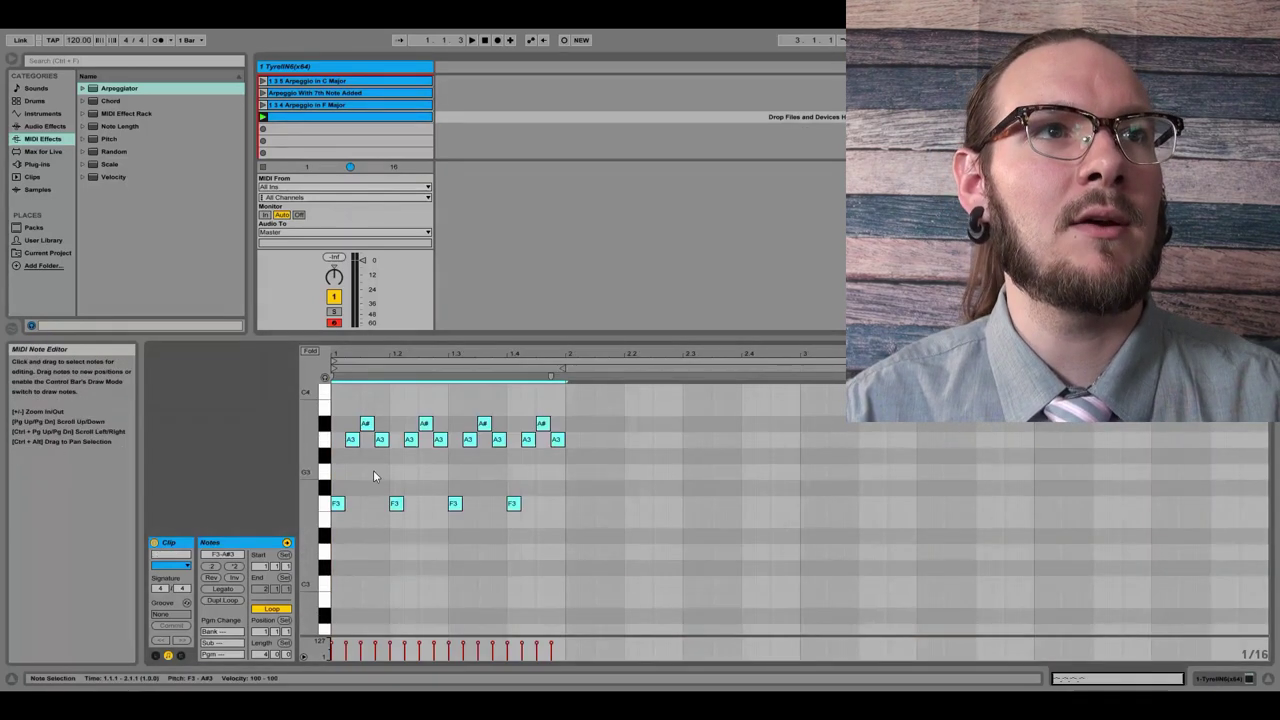
Step: Duplicate the F3–A#3 arpeggio notes from bar 1 into bar 2 and deselect them
scroll(431, 573, up, 2)
scroll(424, 585, up, 1)
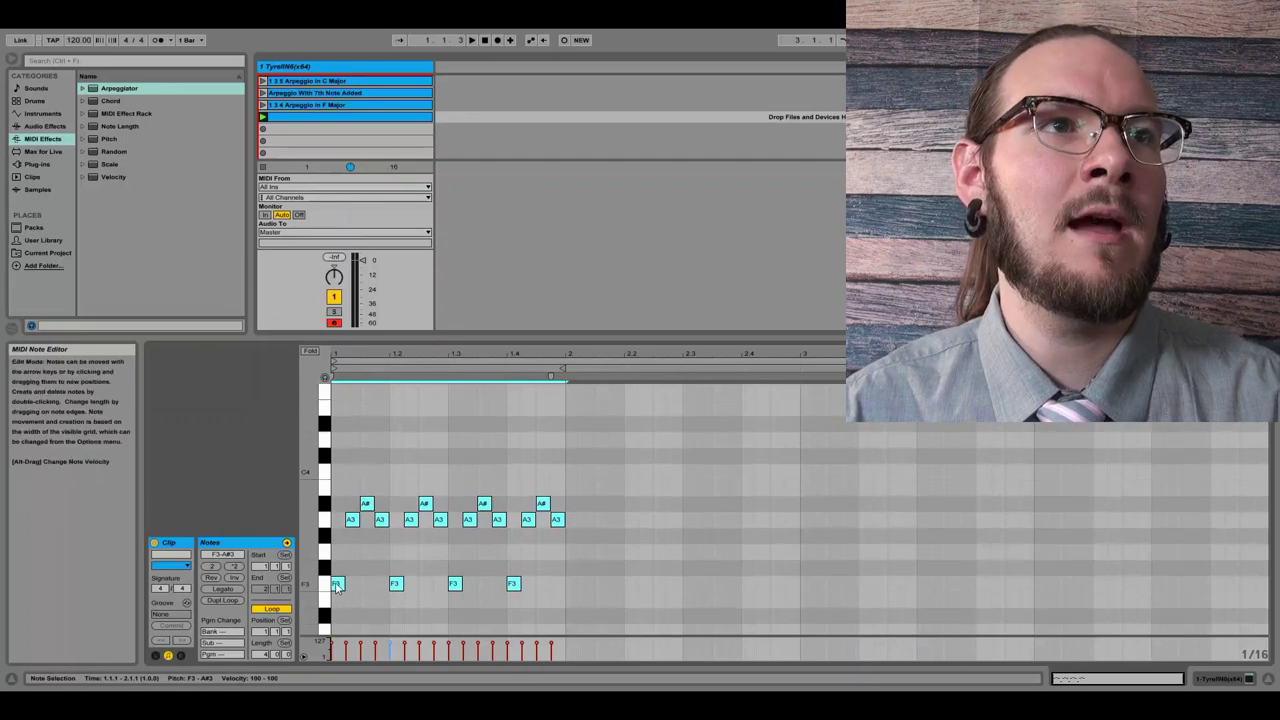
key(ctrl+d)
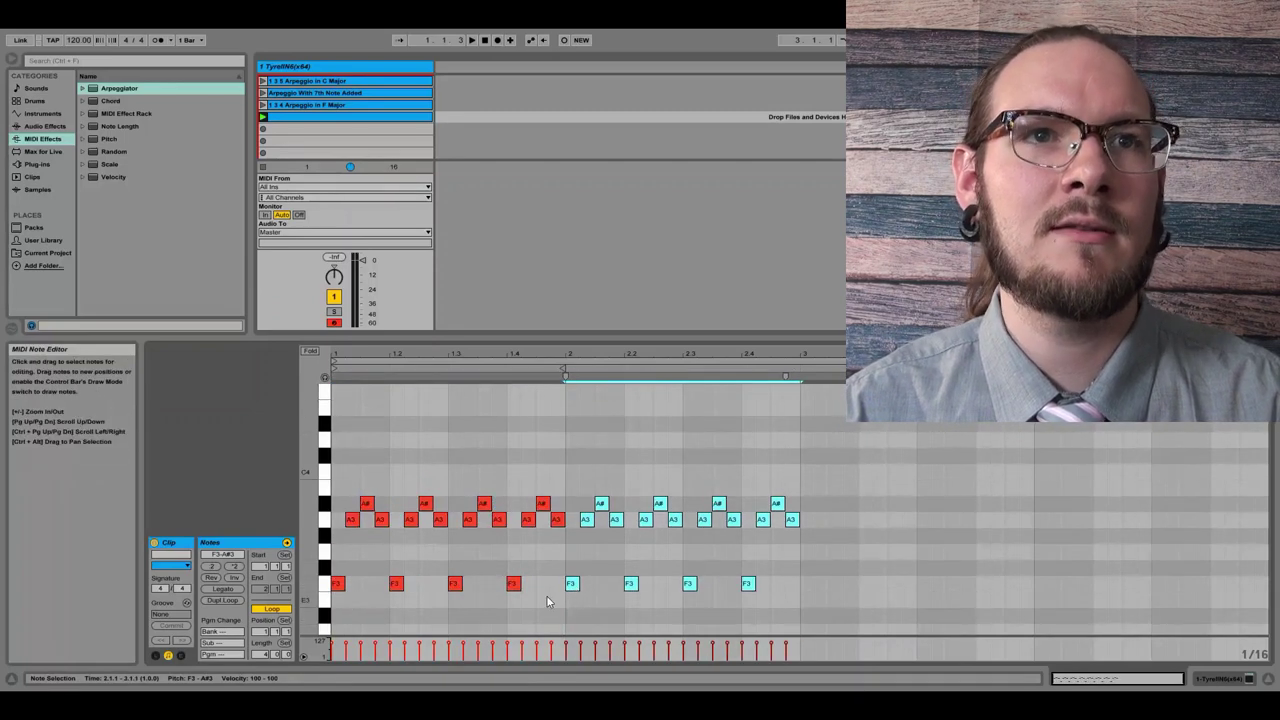
click(372, 583)
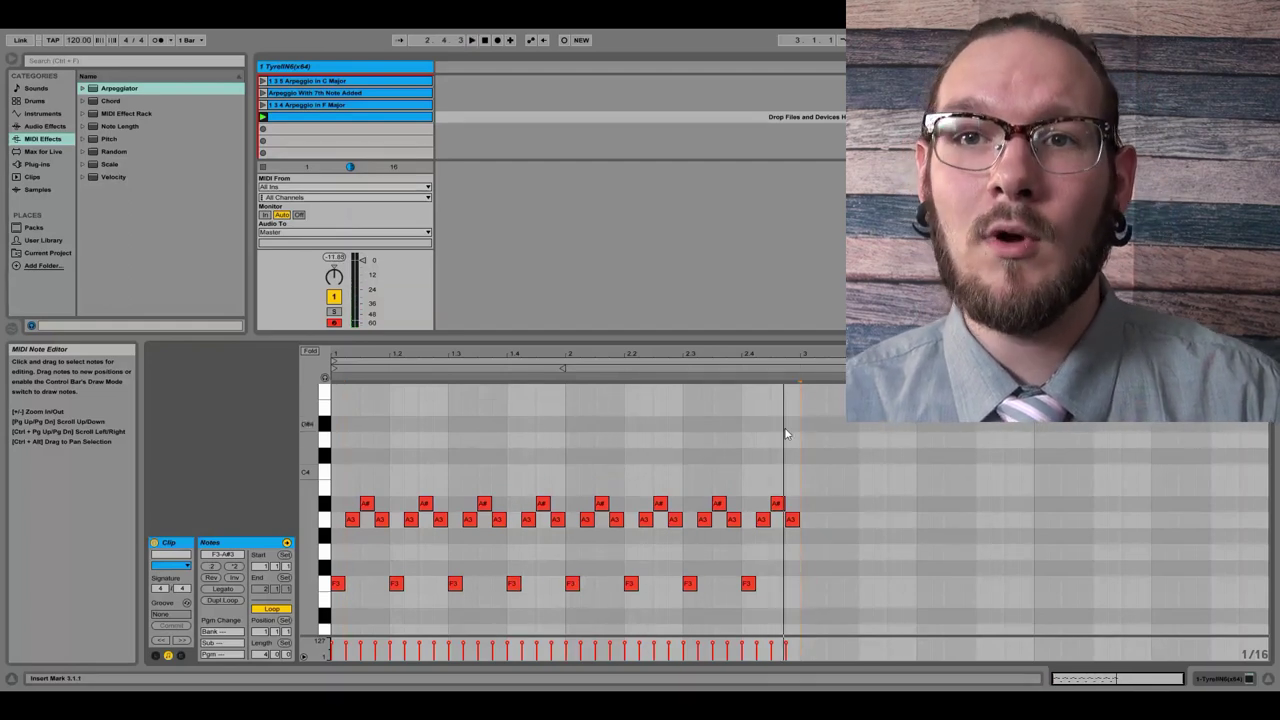
Step: Add F2 bass notes under the arpeggio: two-beat notes at 1.1.1 and 2.1.1, an eighth note at 1.4.3, and one from 2.3.4 to 3.1.1
scroll(495, 456, down, 3)
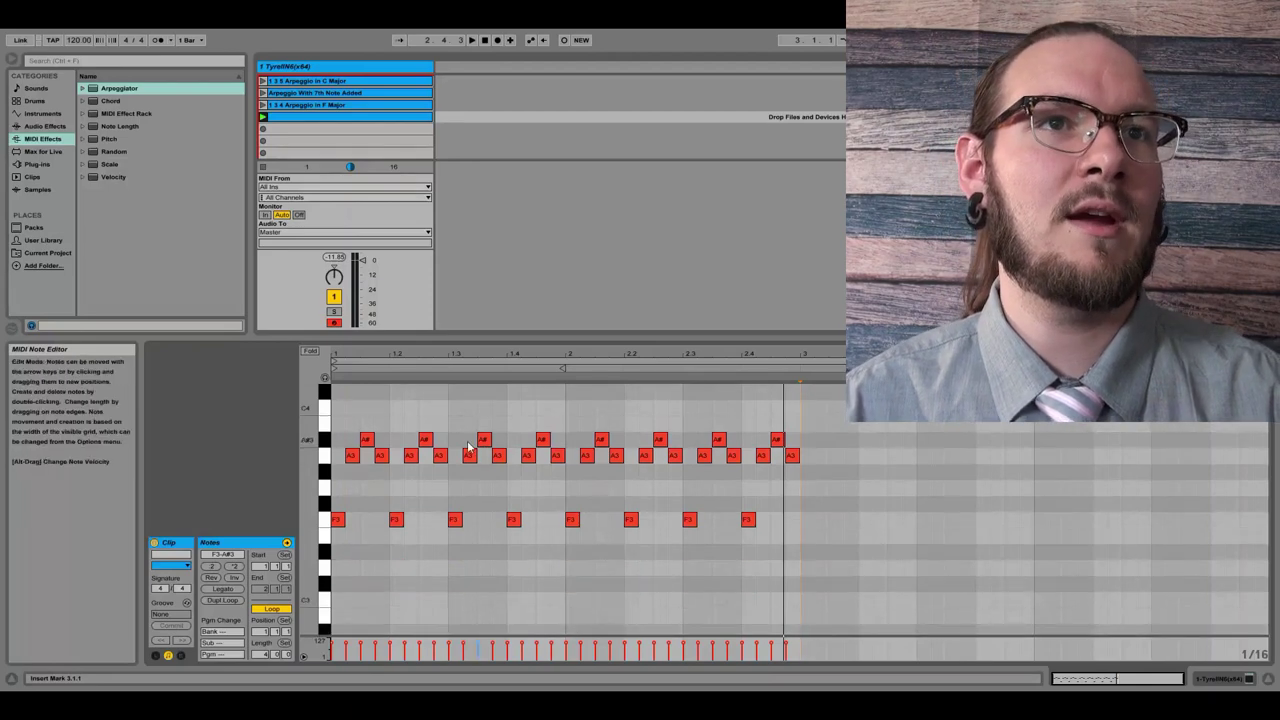
scroll(469, 447, down, 3)
scroll(349, 562, down, 4)
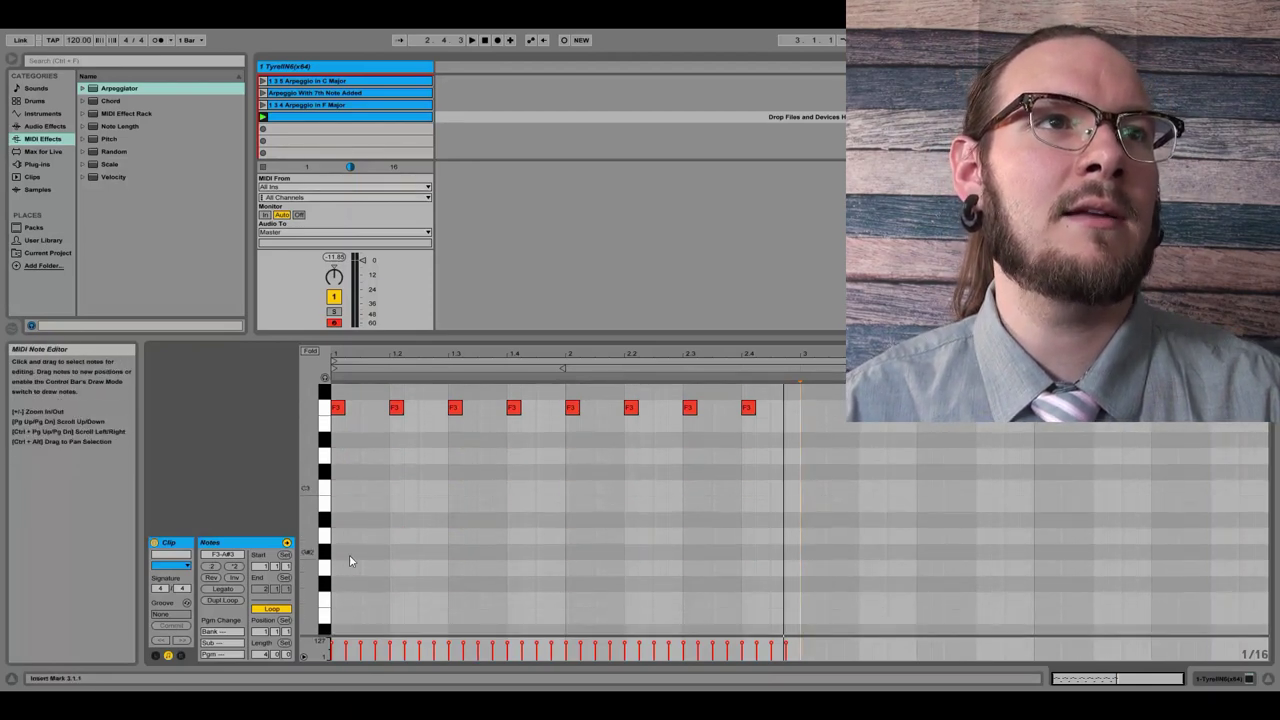
mouse_move(340, 568)
mouse_down()
mouse_move(643, 580)
mouse_move(599, 570)
mouse_up()
key(space)
key(Right)
key(Right)
key(Right)
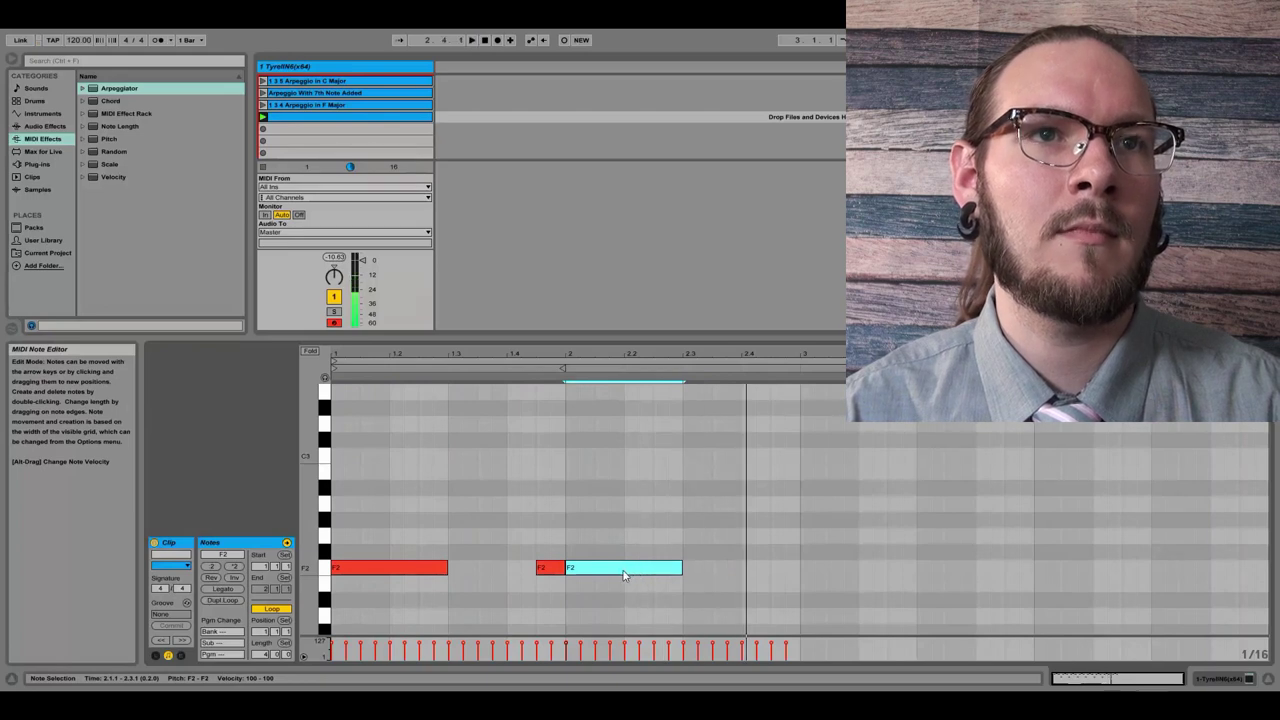
drag(610, 575, 744, 577)
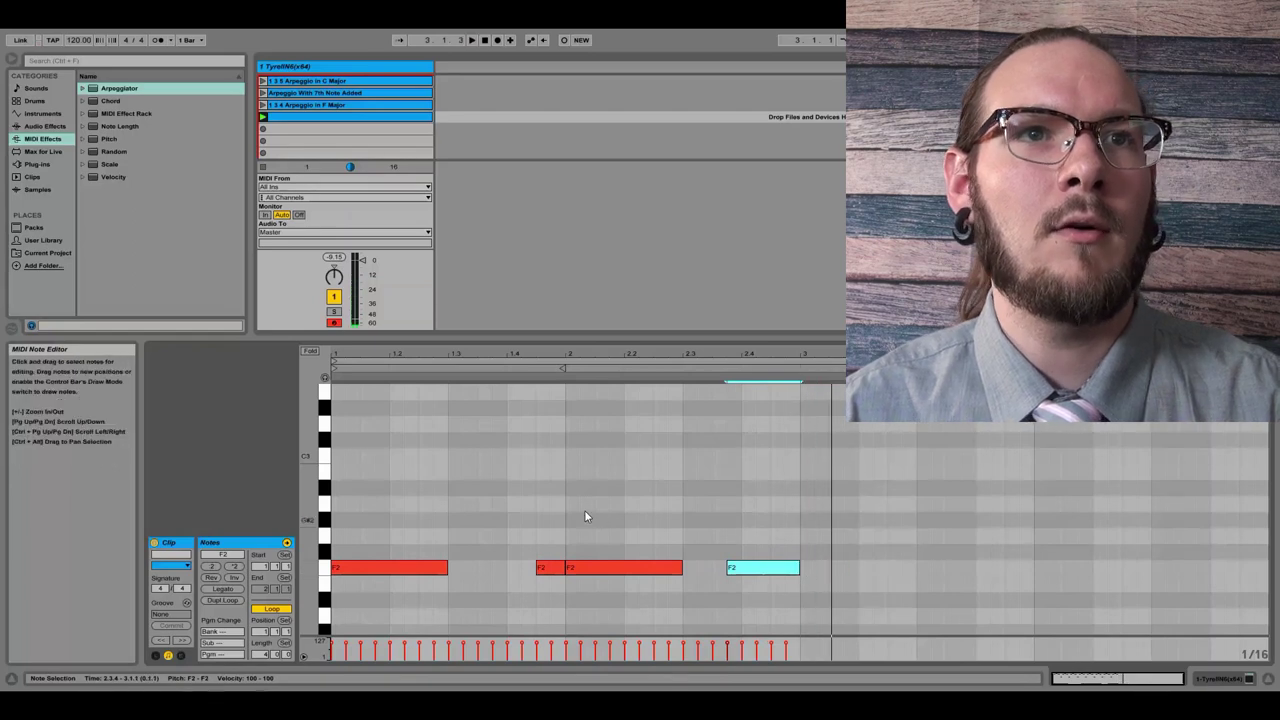
click(350, 500)
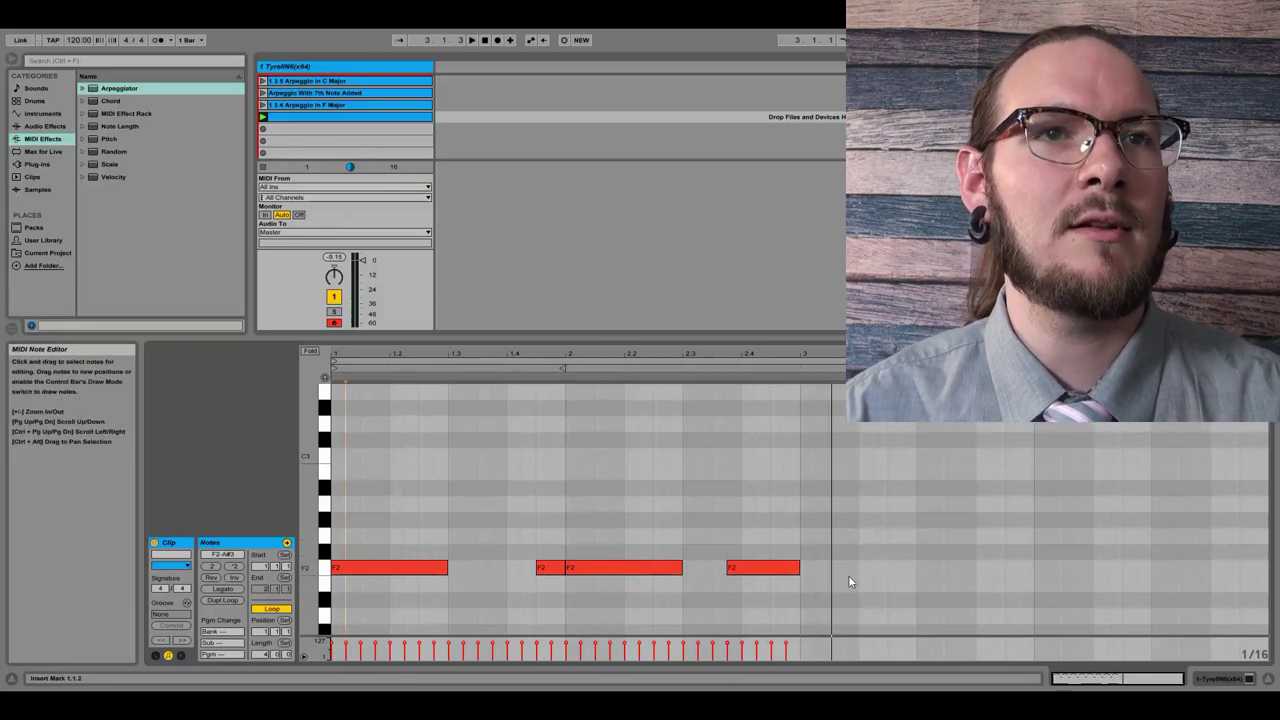
Step: Examine how the F2 bass notes line up with the arpeggio across the two bars
scroll(527, 569, down, 2)
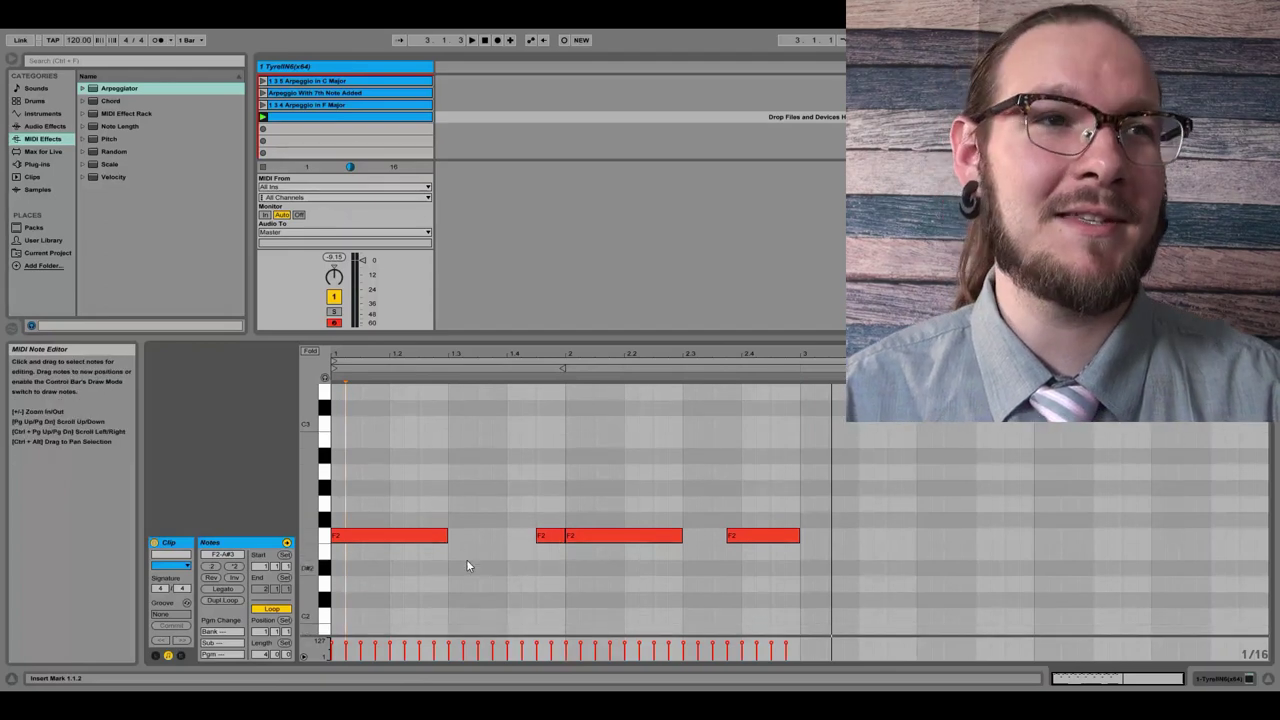
scroll(445, 577, up, 2)
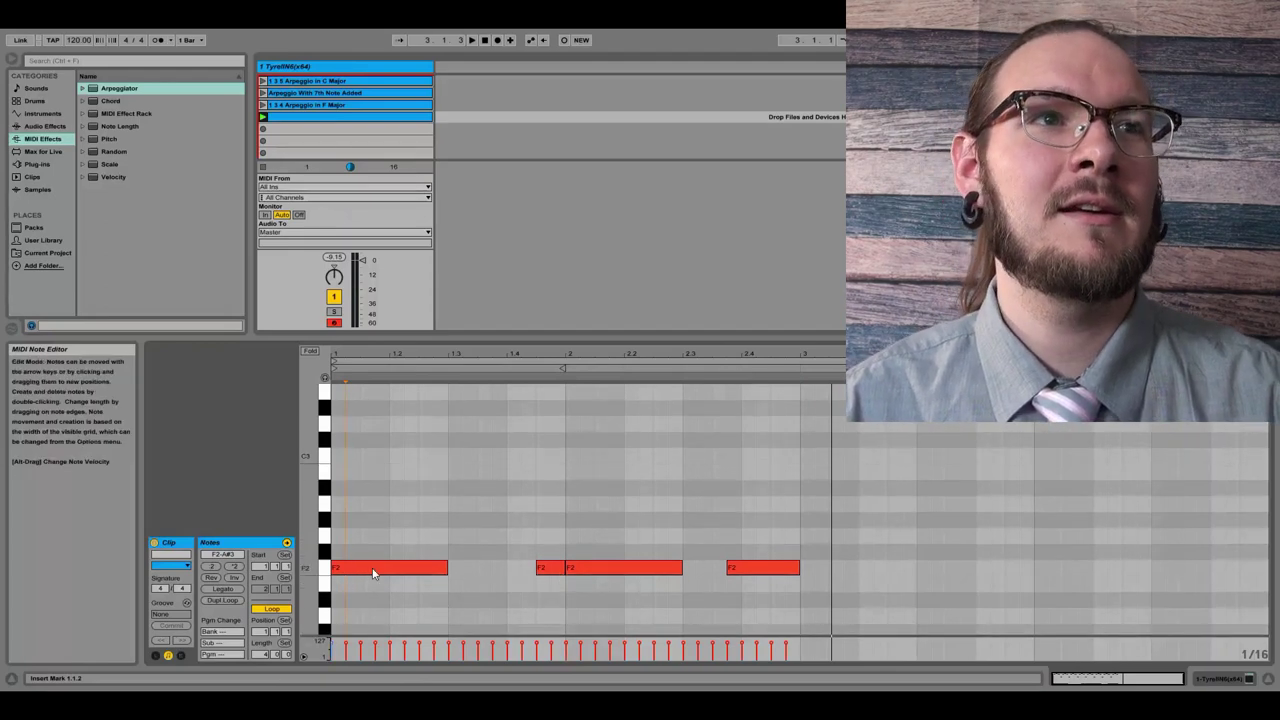
scroll(560, 550, up, 8)
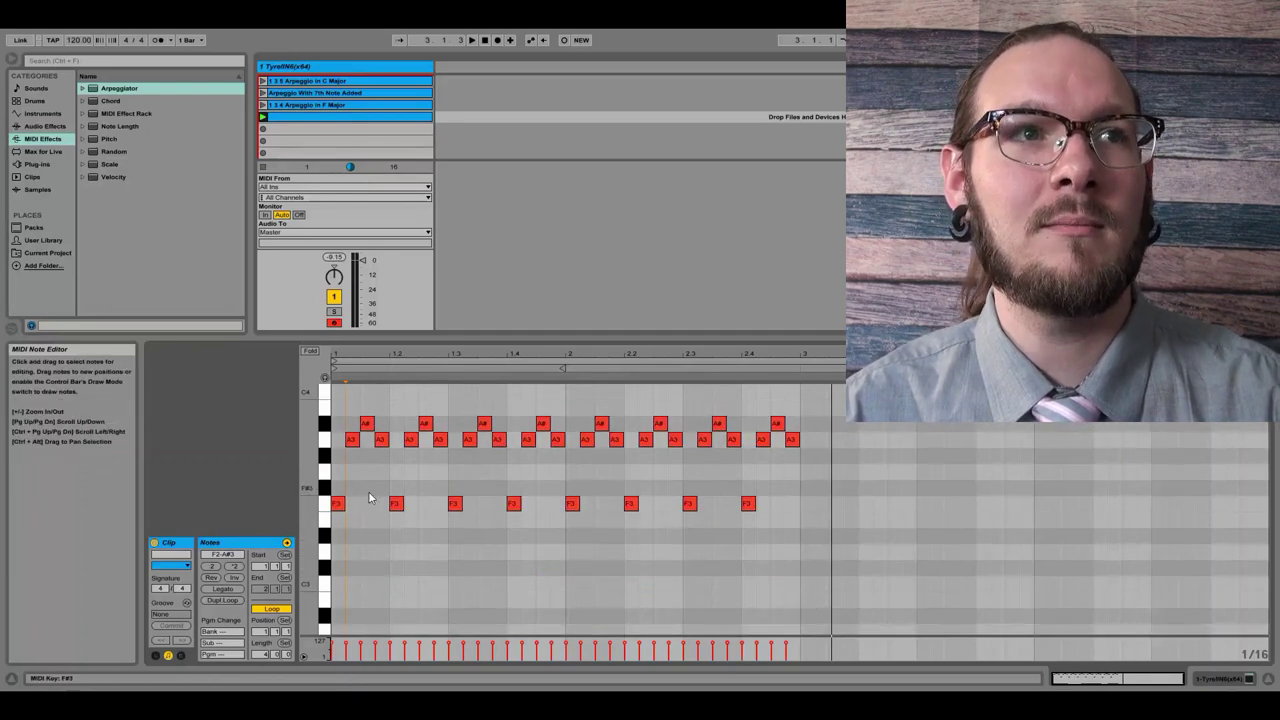
scroll(368, 497, down, 10)
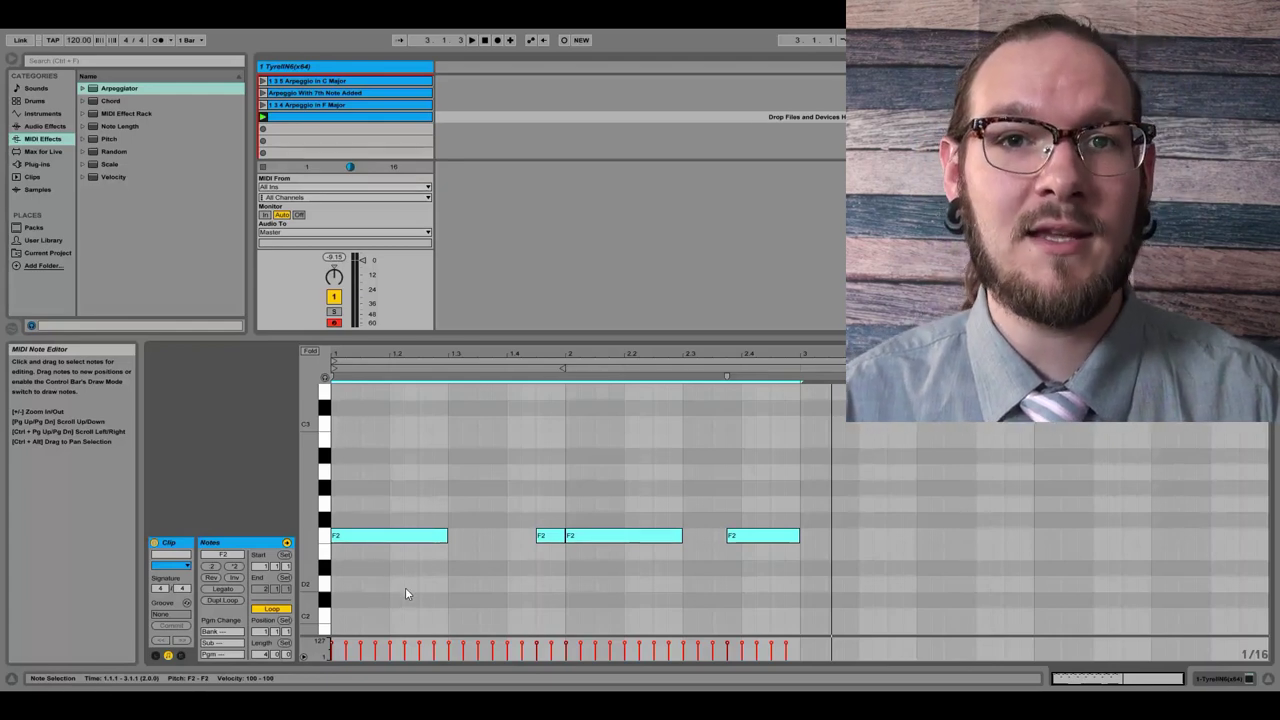
click(459, 588)
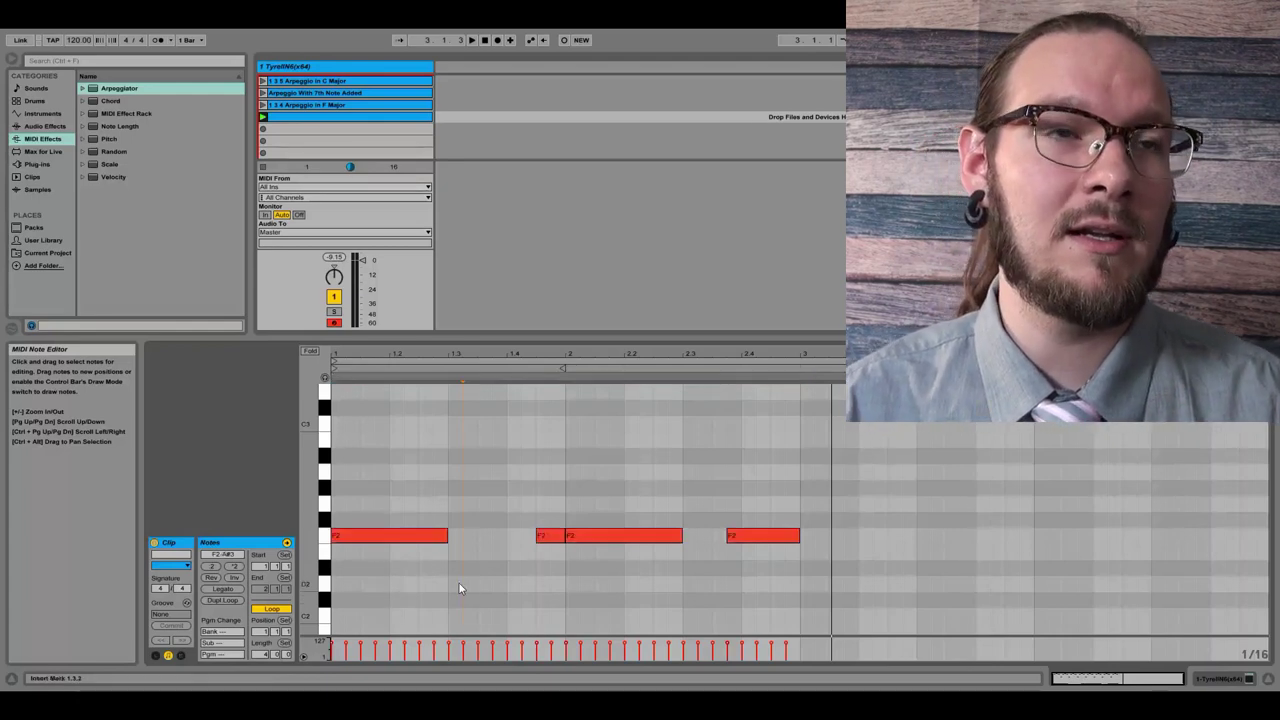
click(574, 578)
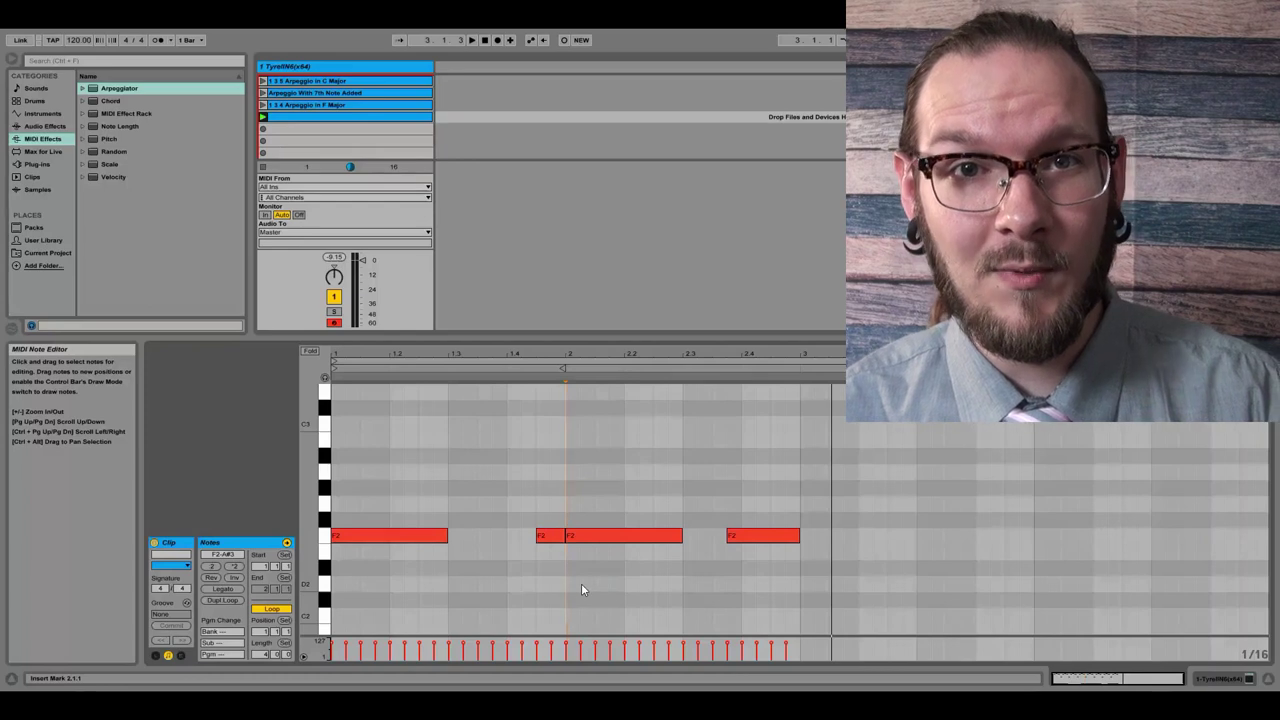
click(675, 594)
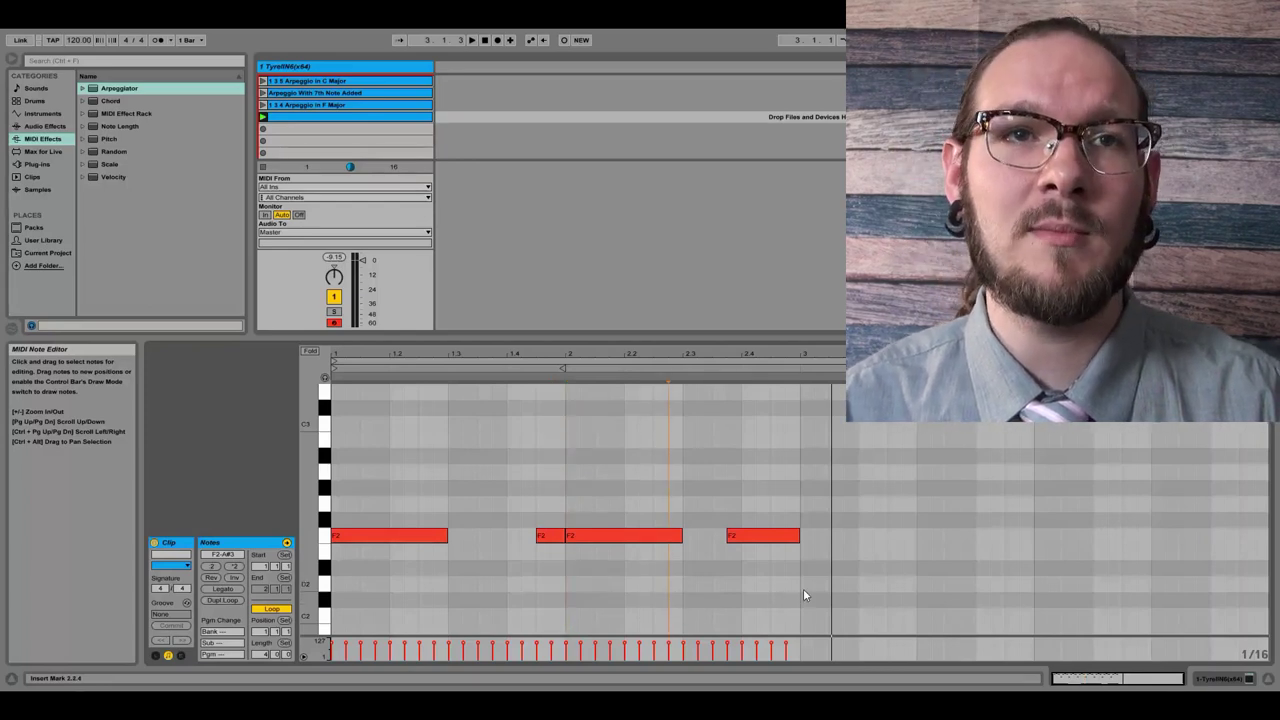
mouse_move(880, 583)
mouse_down()
mouse_move(491, 522)
mouse_move(344, 468)
mouse_move(867, 605)
mouse_up()
click(344, 468)
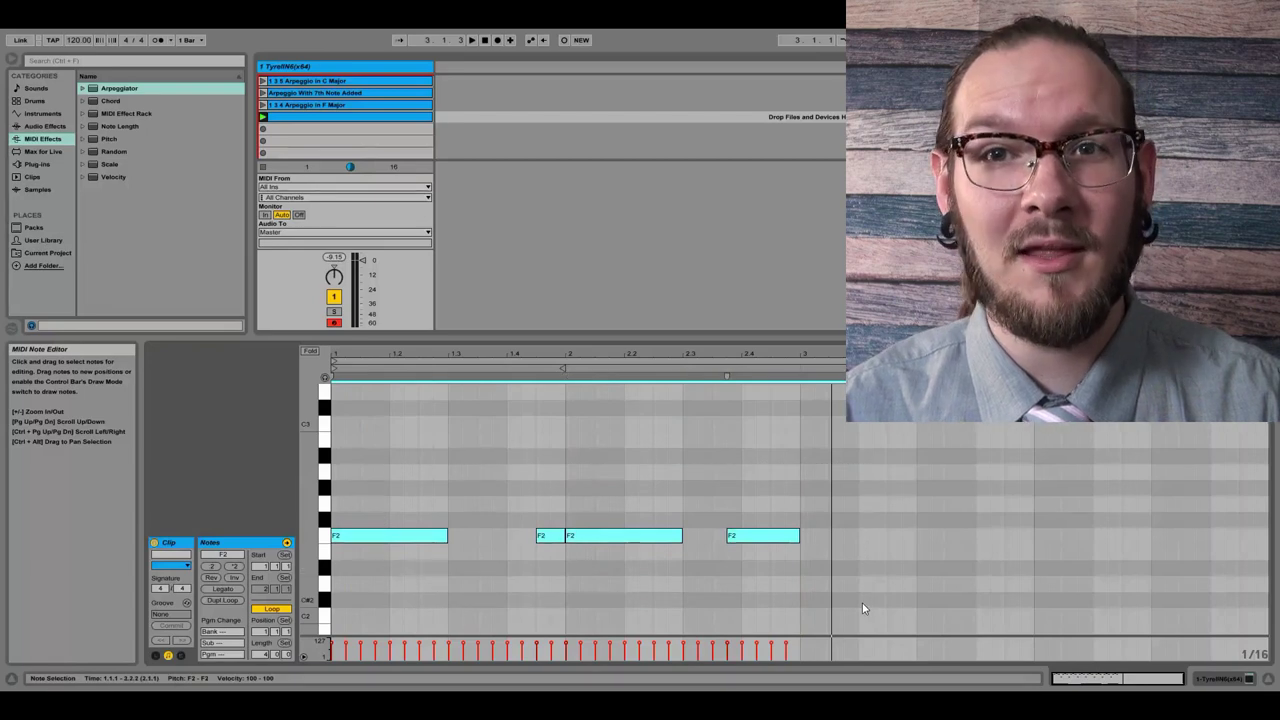
Step: Play the bass and arpeggio together, and lower the velocity of all arpeggio notes to about 78
click(810, 602)
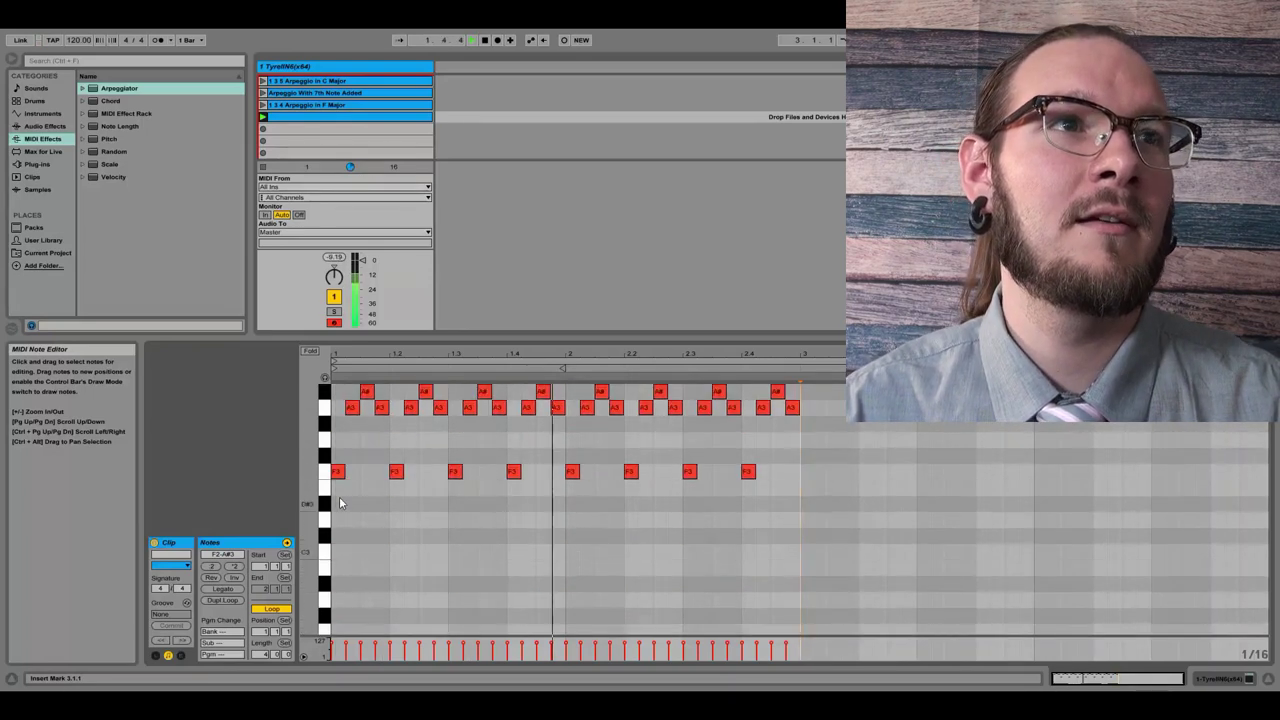
key(space)
key(ctrl+a)
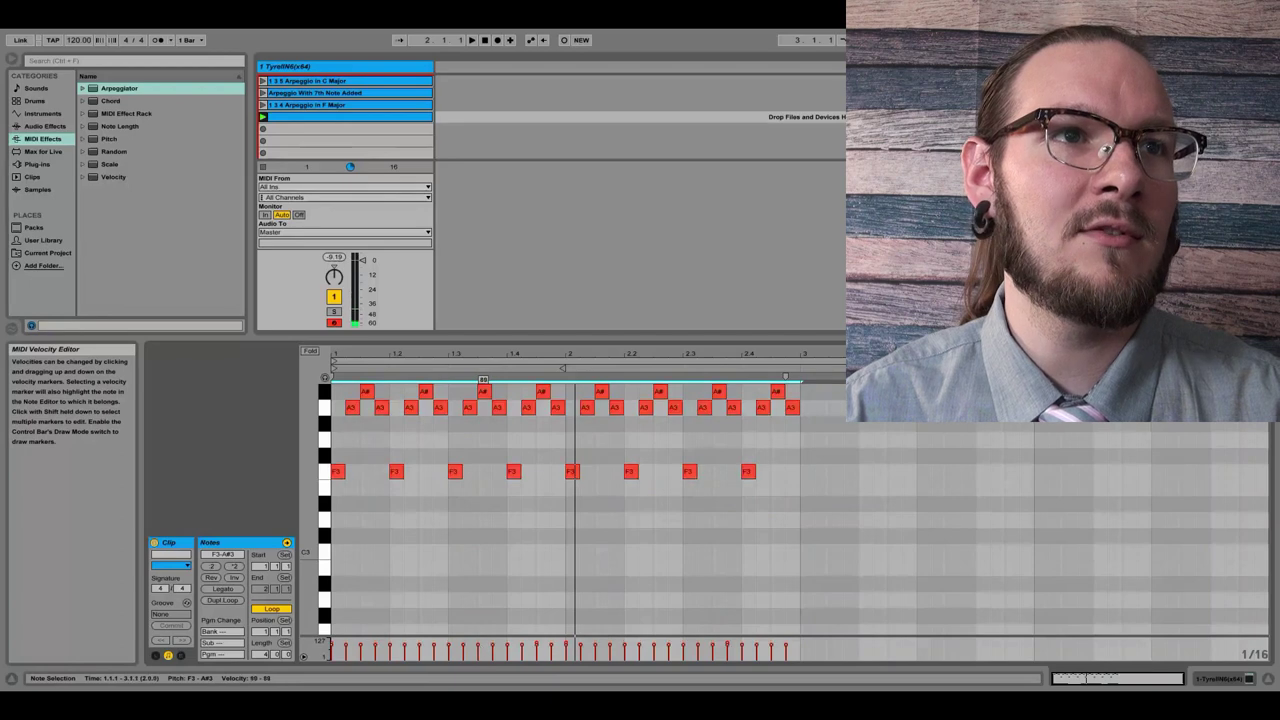
key(space)
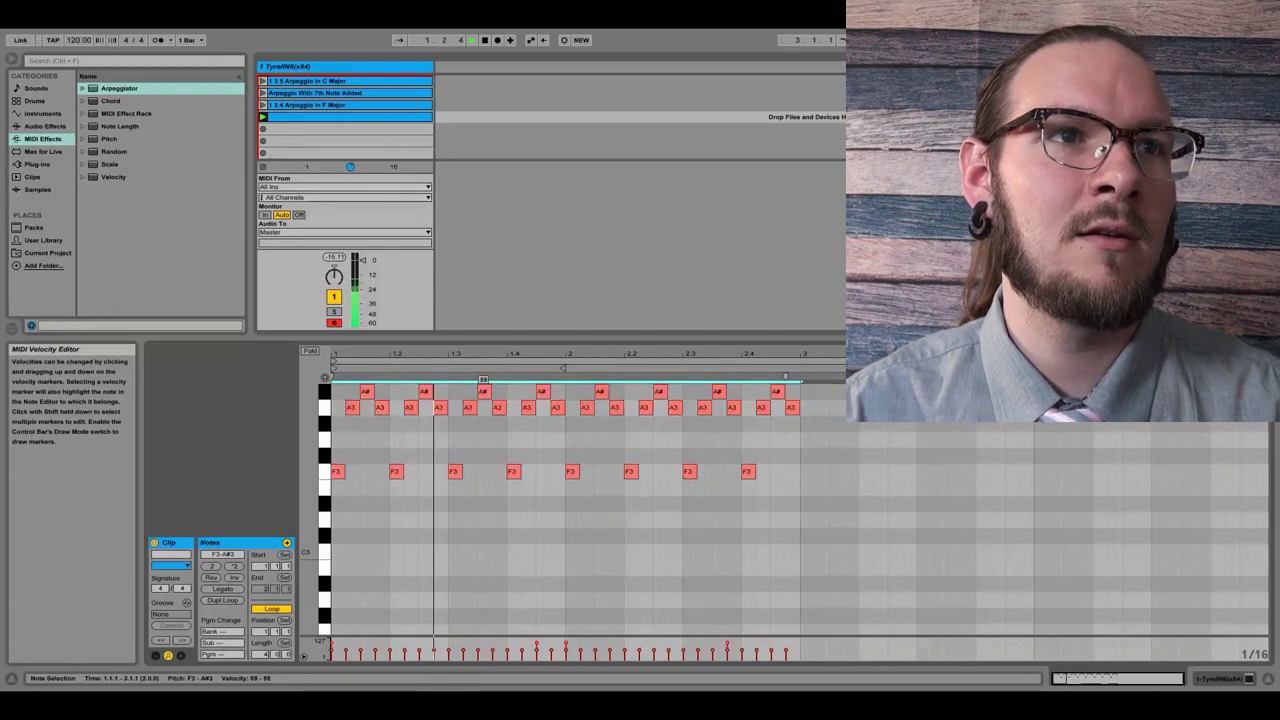
drag(478, 652, 478, 640)
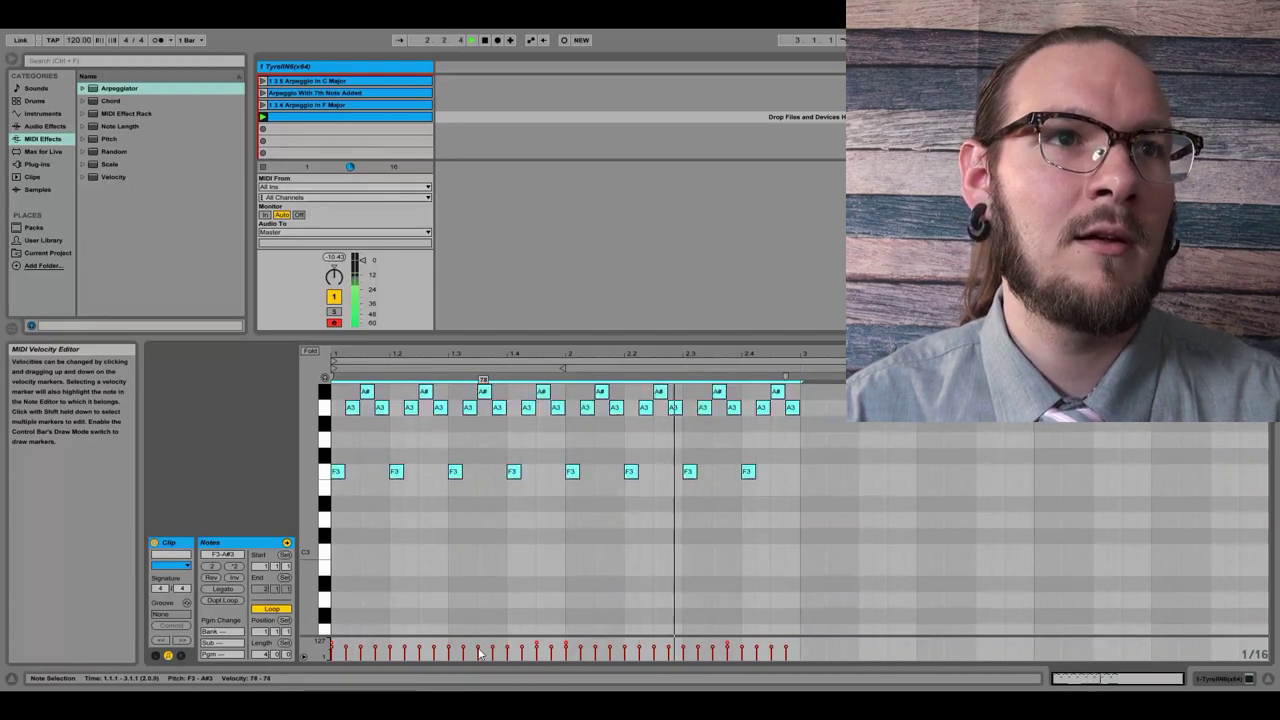
key(space)
click(506, 564)
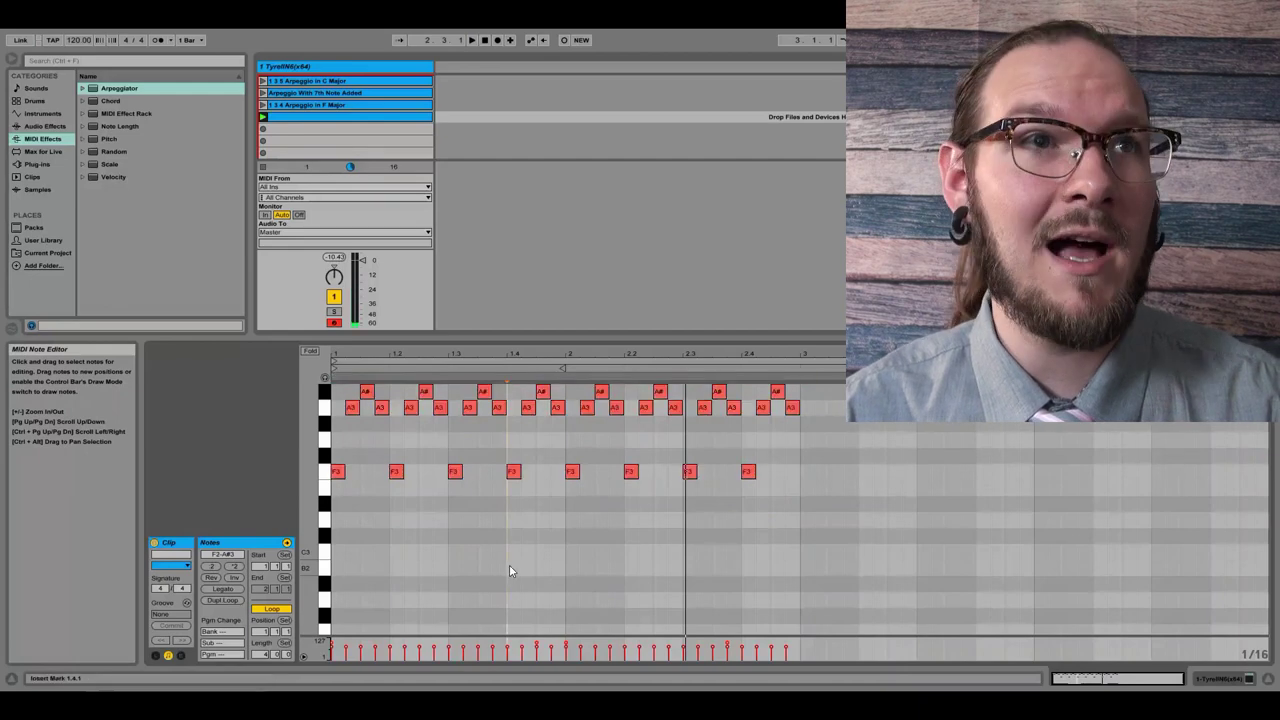
scroll(820, 560, up, 3)
drag(866, 563, 340, 398)
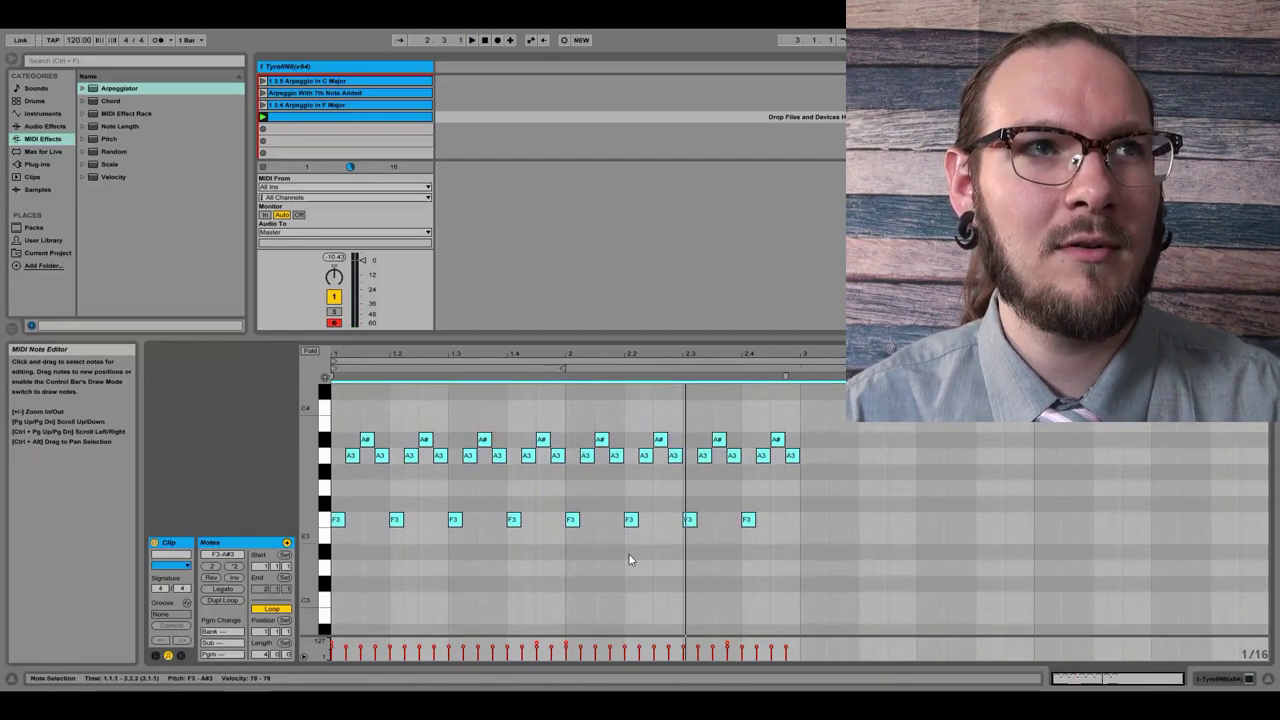
click(637, 619)
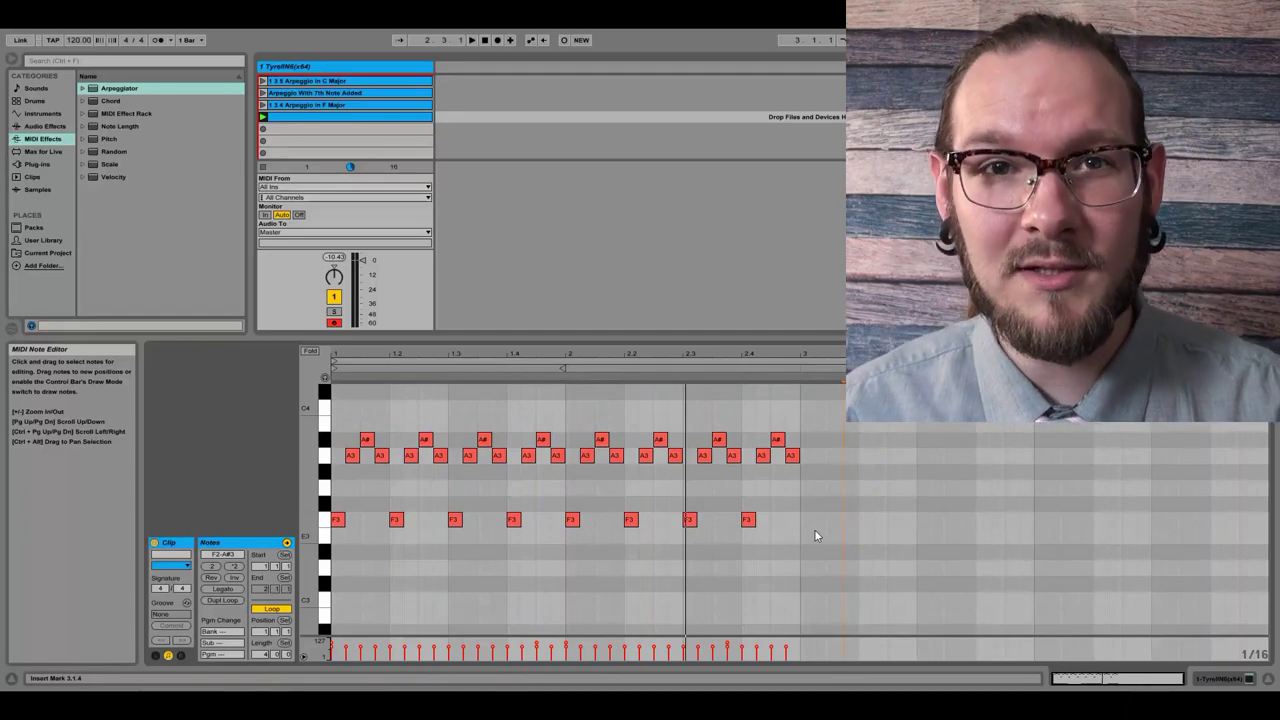
click(805, 533)
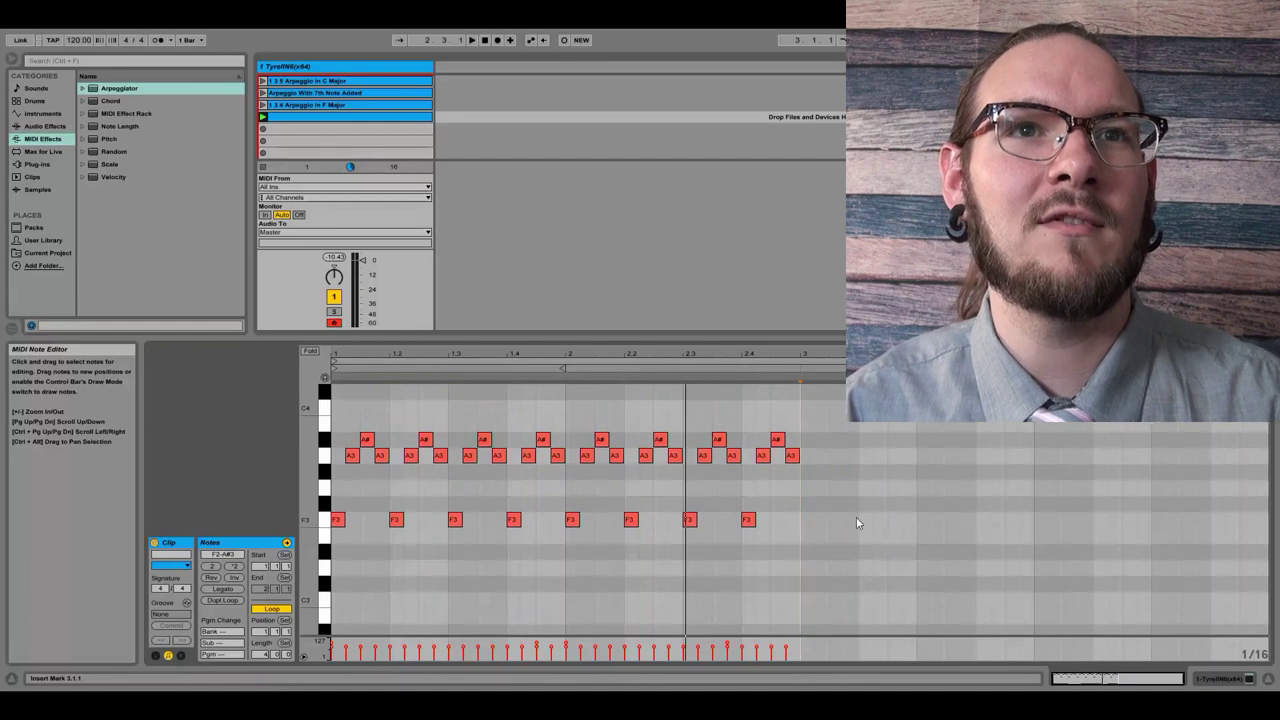
click(916, 521)
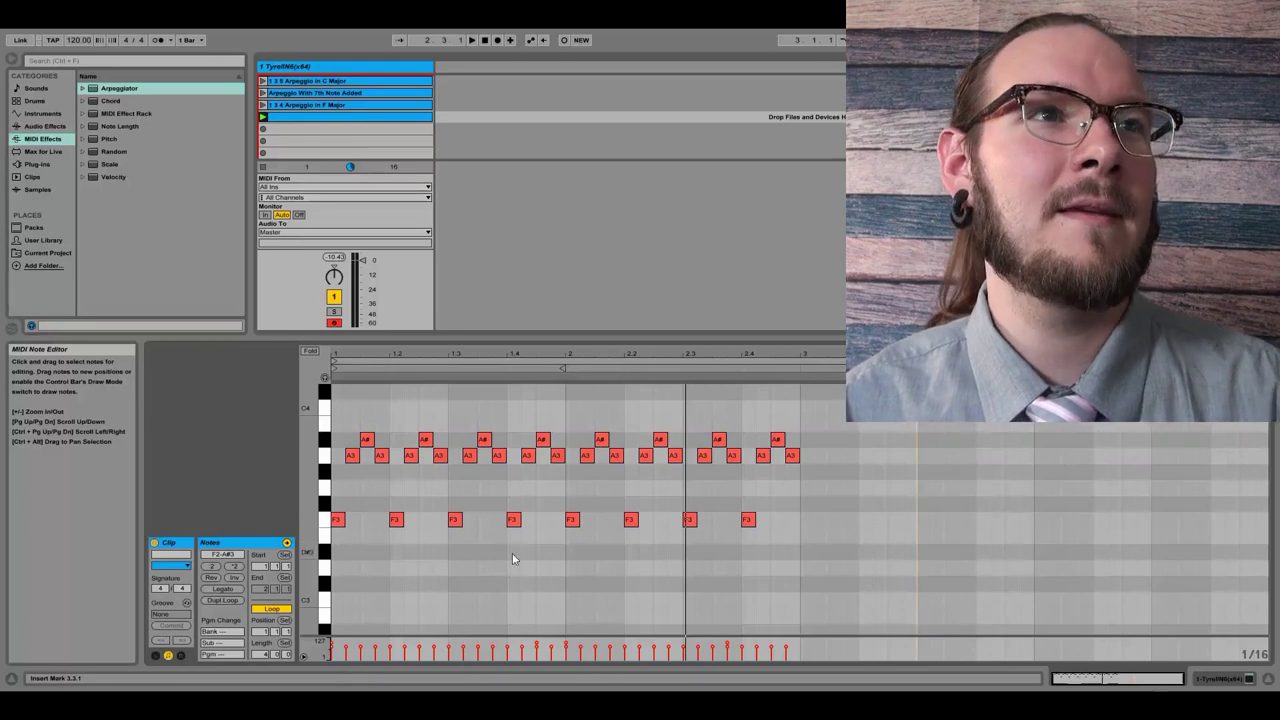
Step: Try a one-beat chord of D4, F4 and A4 at 1.1.1 above the arpeggio and play it
scroll(512, 559, down, 3)
scroll(443, 584, up, 4)
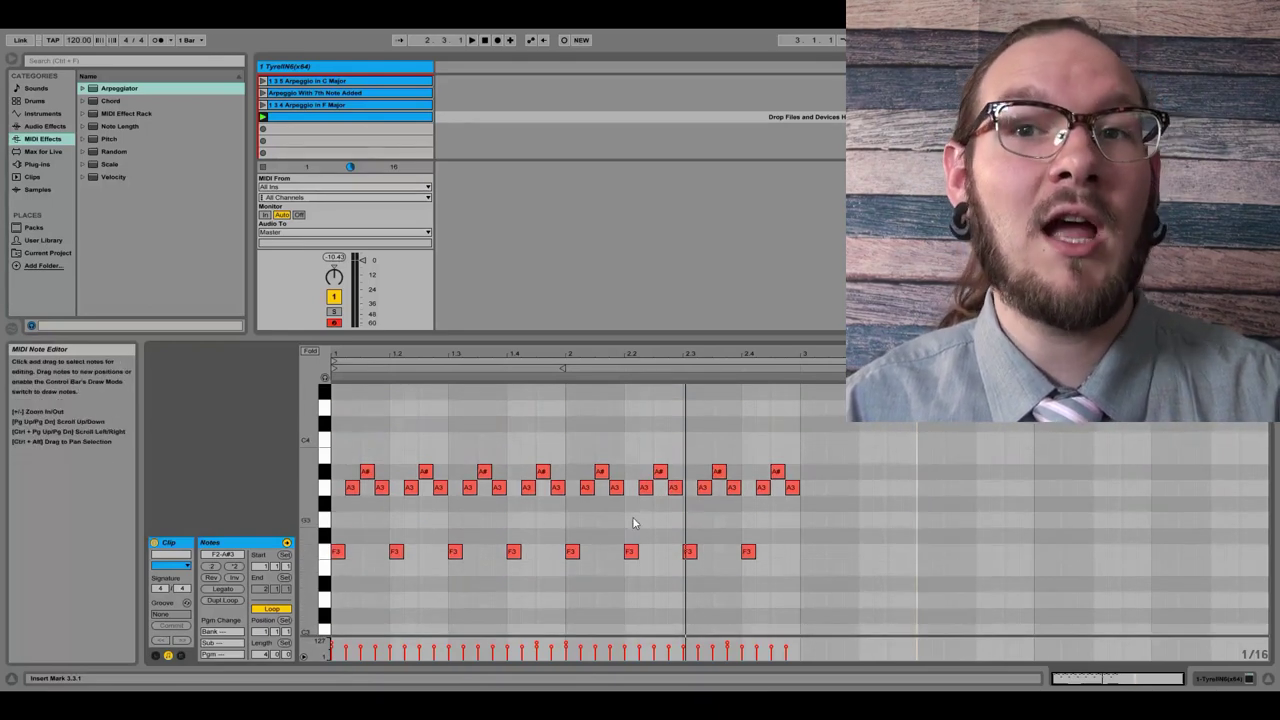
scroll(560, 540, up, 3)
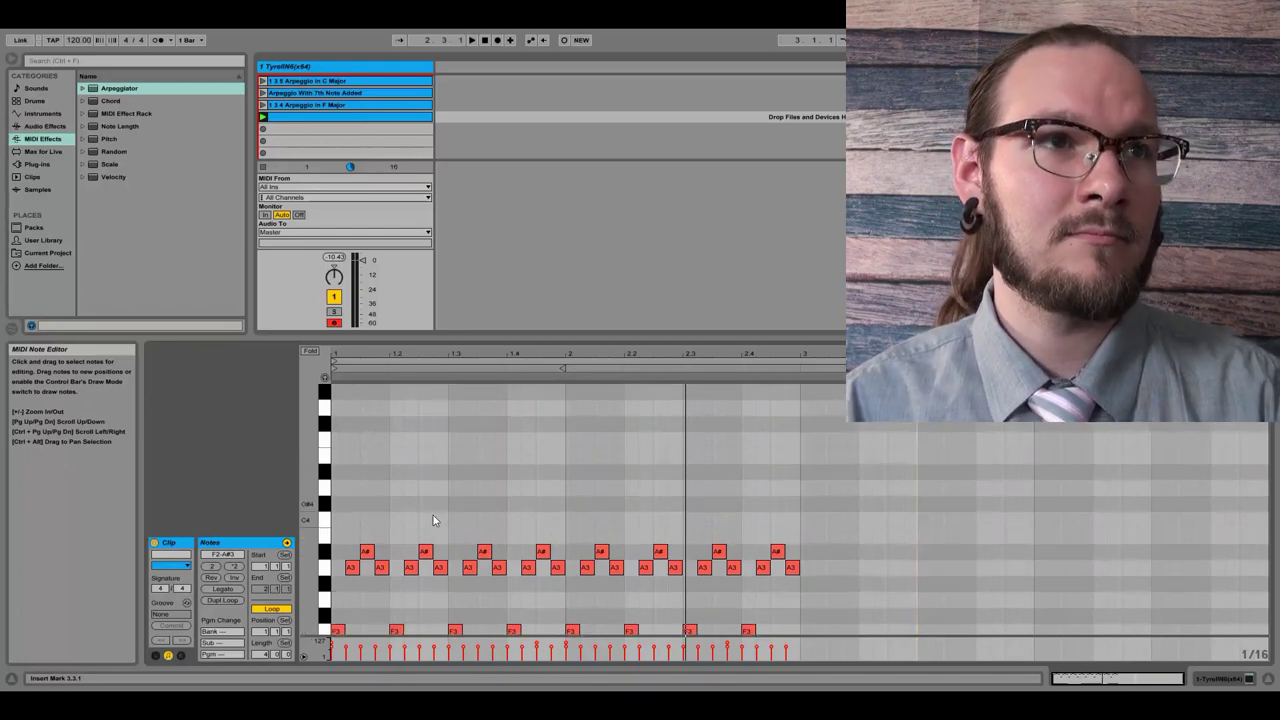
scroll(345, 598, down, 1)
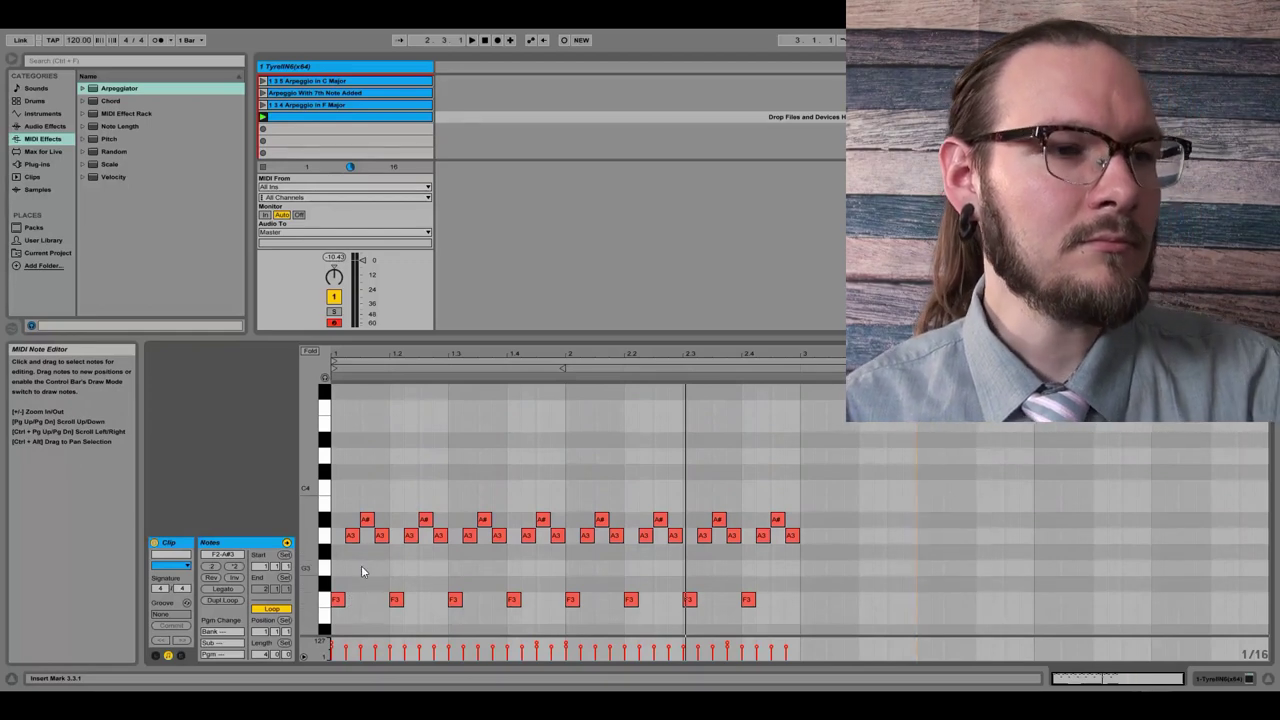
scroll(385, 558, up, 2)
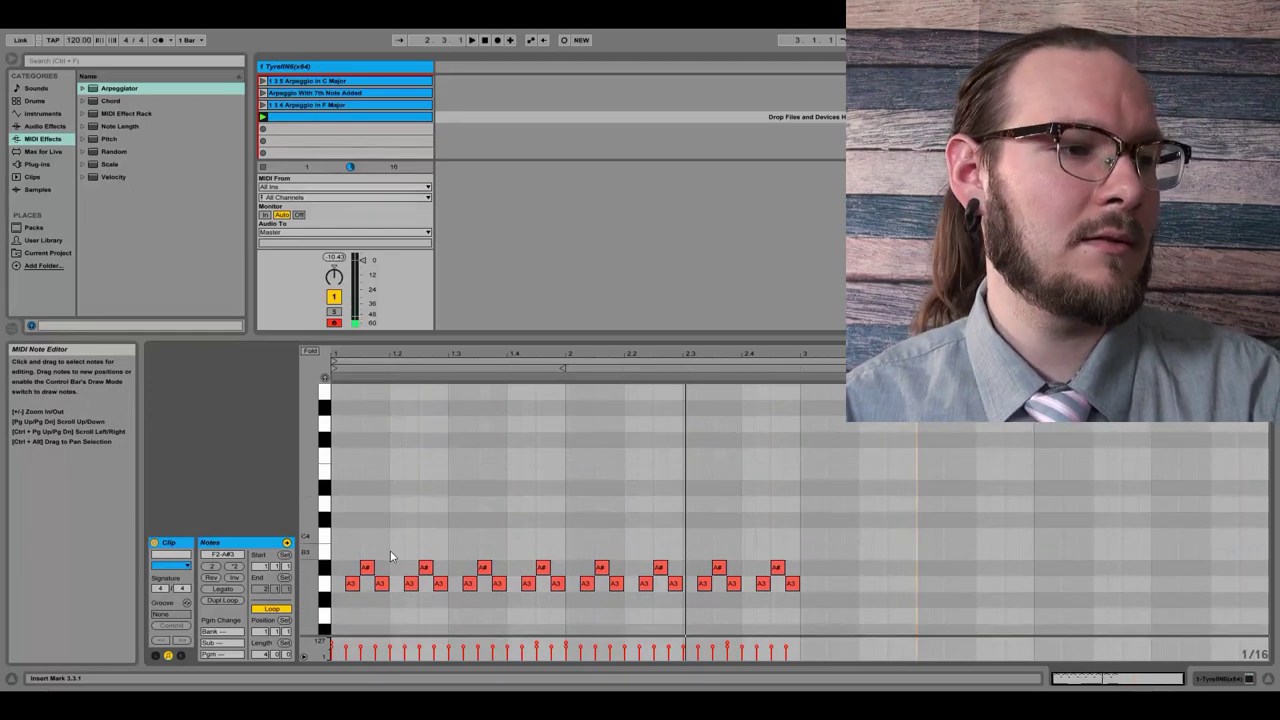
scroll(386, 555, down, 1)
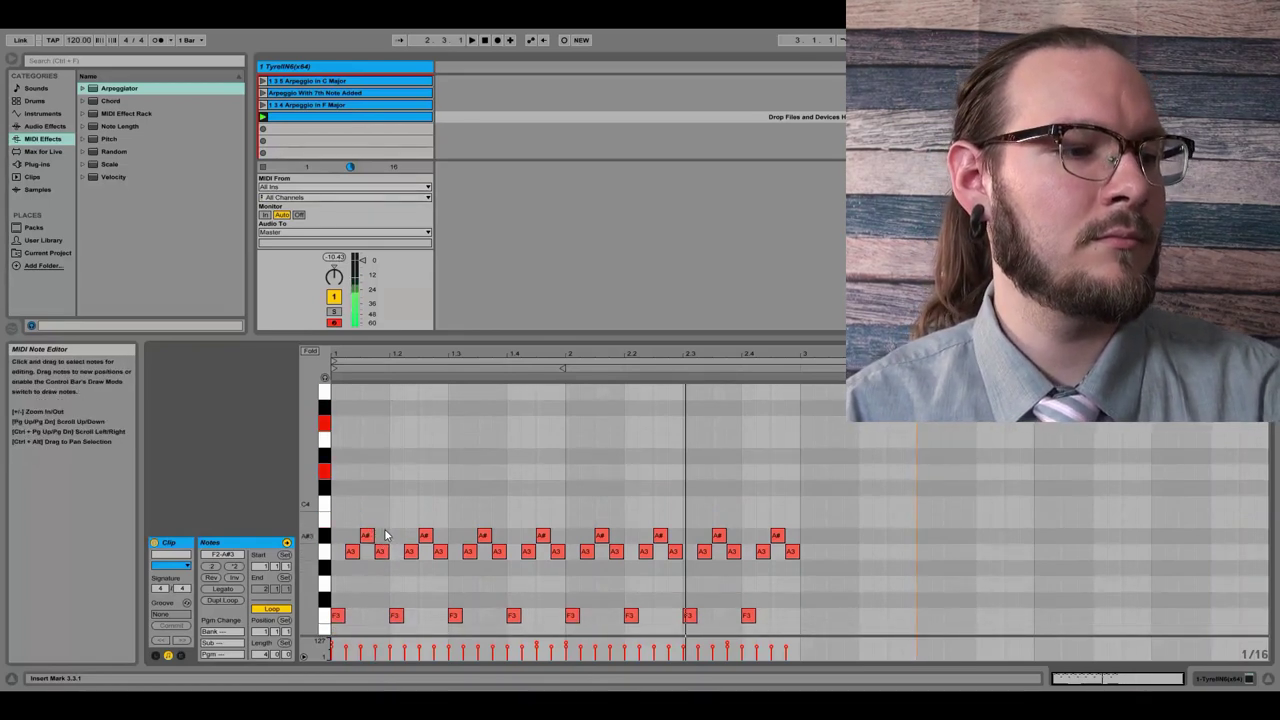
scroll(358, 497, up, 2)
scroll(338, 540, up, 1)
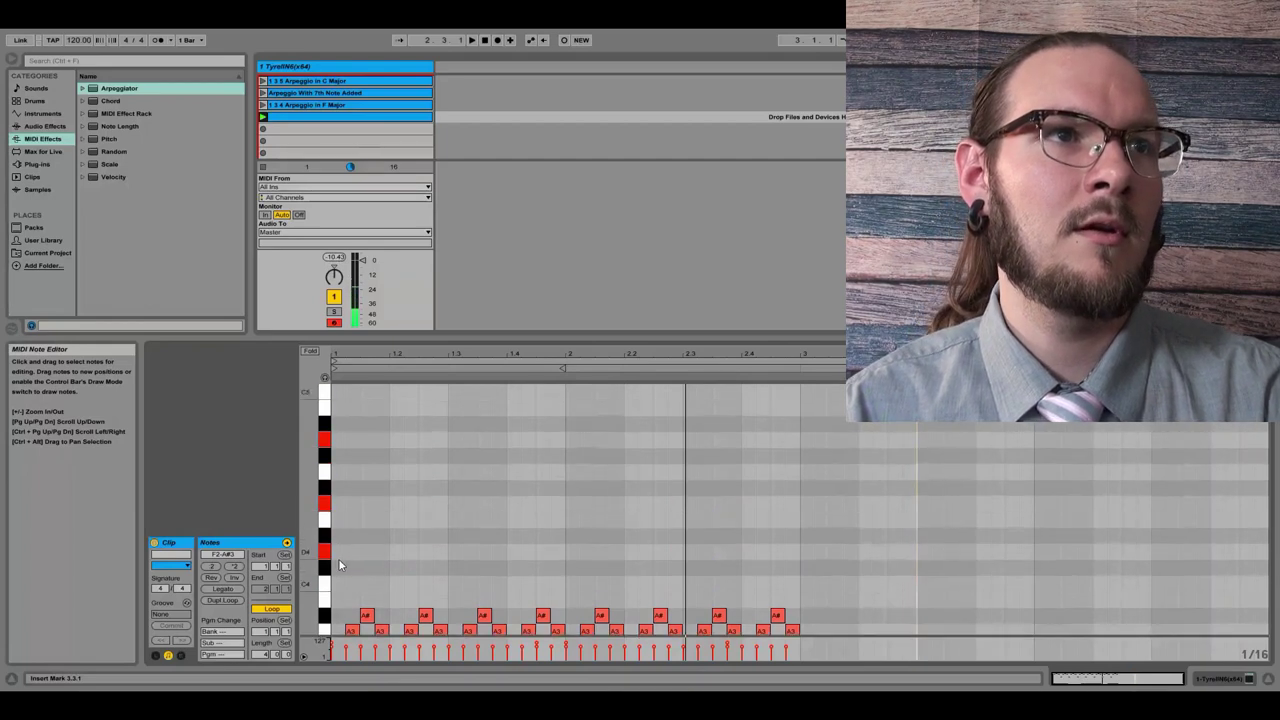
double_click(337, 551)
double_click(337, 503)
double_click(337, 440)
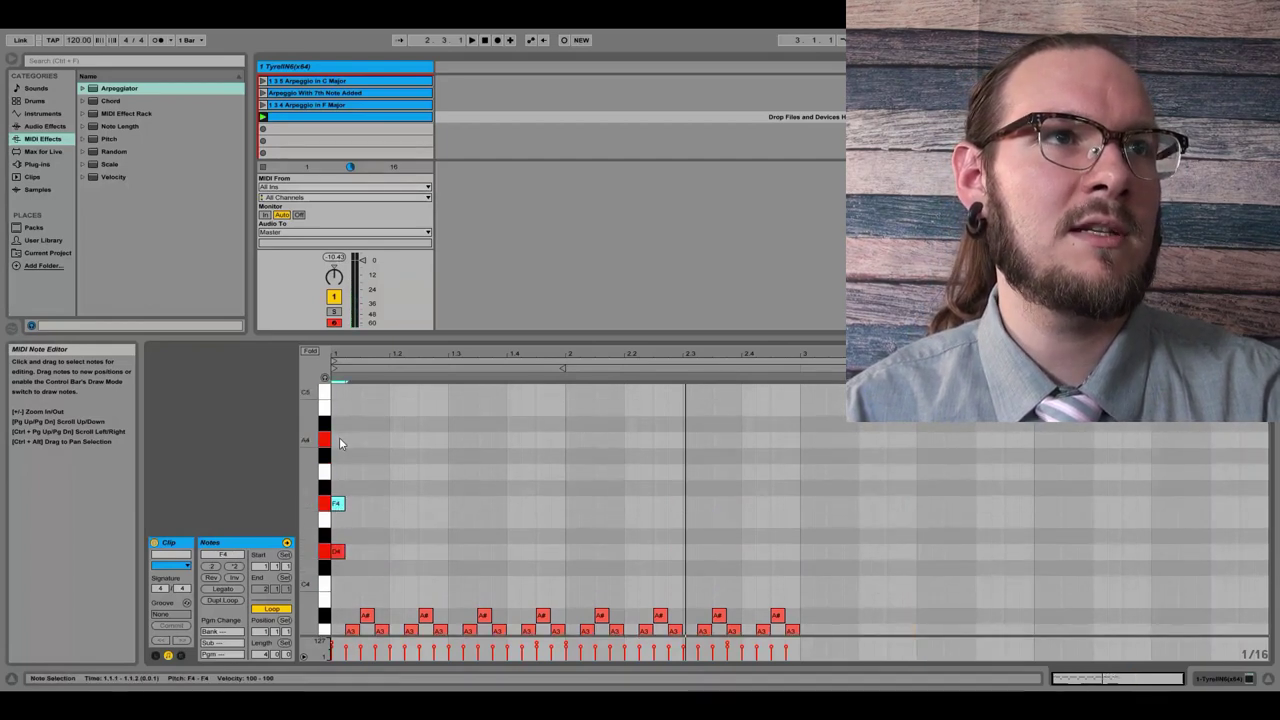
drag(372, 566, 390, 442)
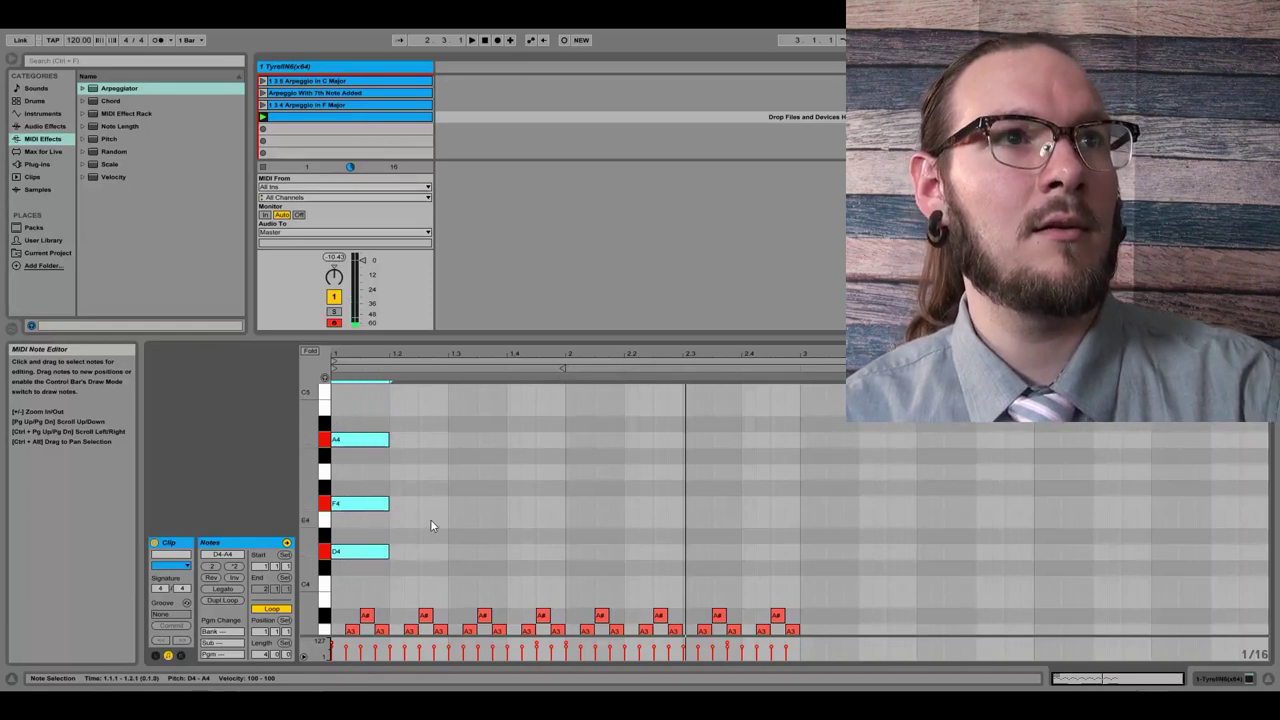
scroll(417, 515, down, 2)
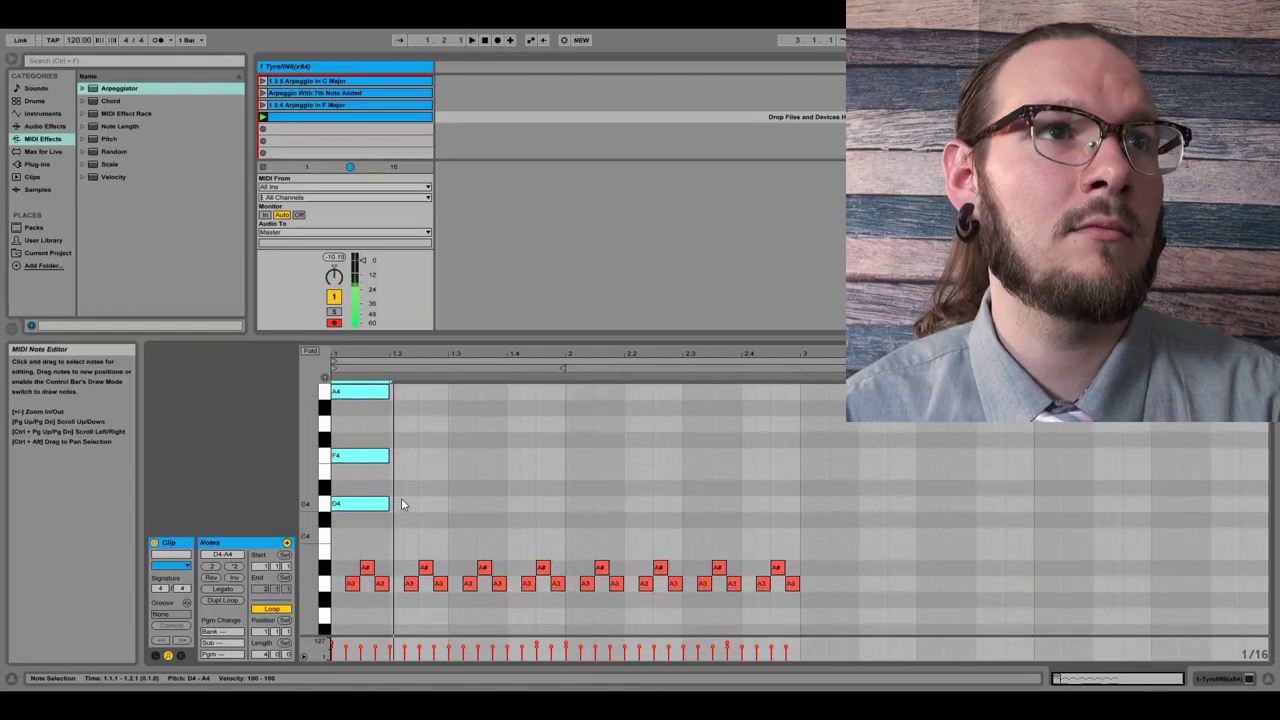
click(427, 501)
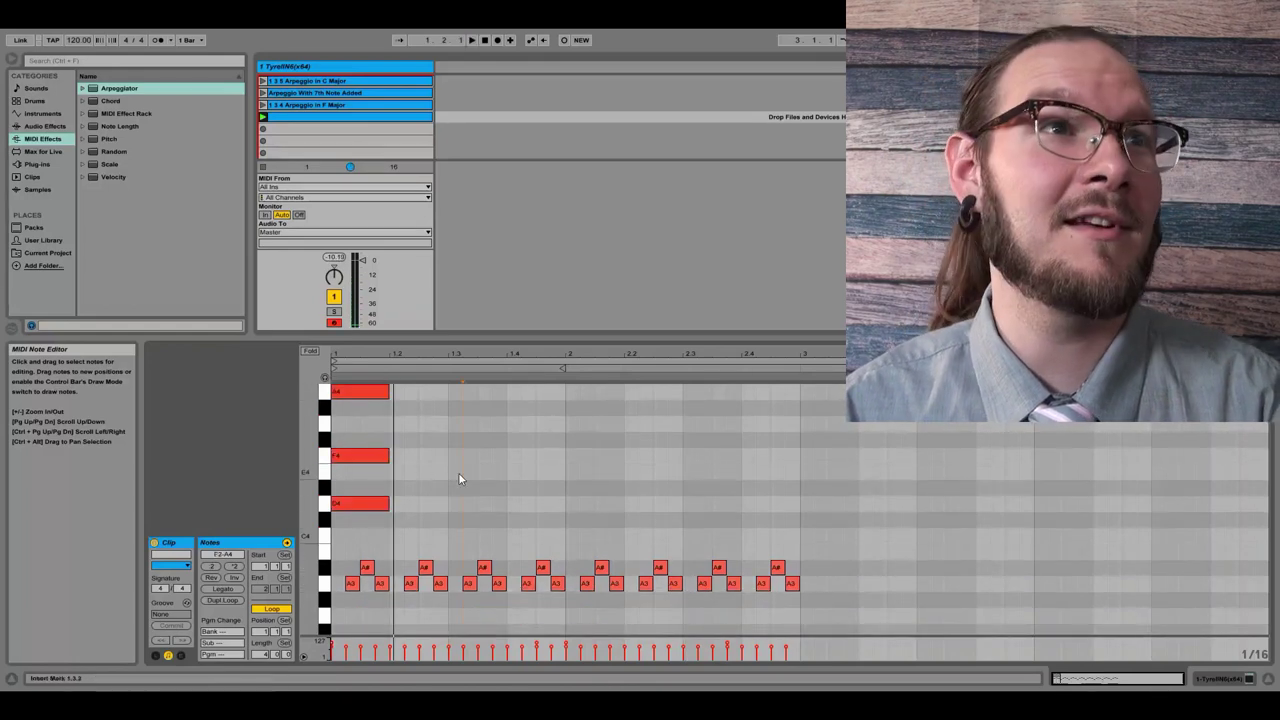
Step: Delete the D4–F4–A4 chord from the start of the clip
scroll(414, 534, up, 2)
drag(426, 562, 352, 440)
key(Delete)
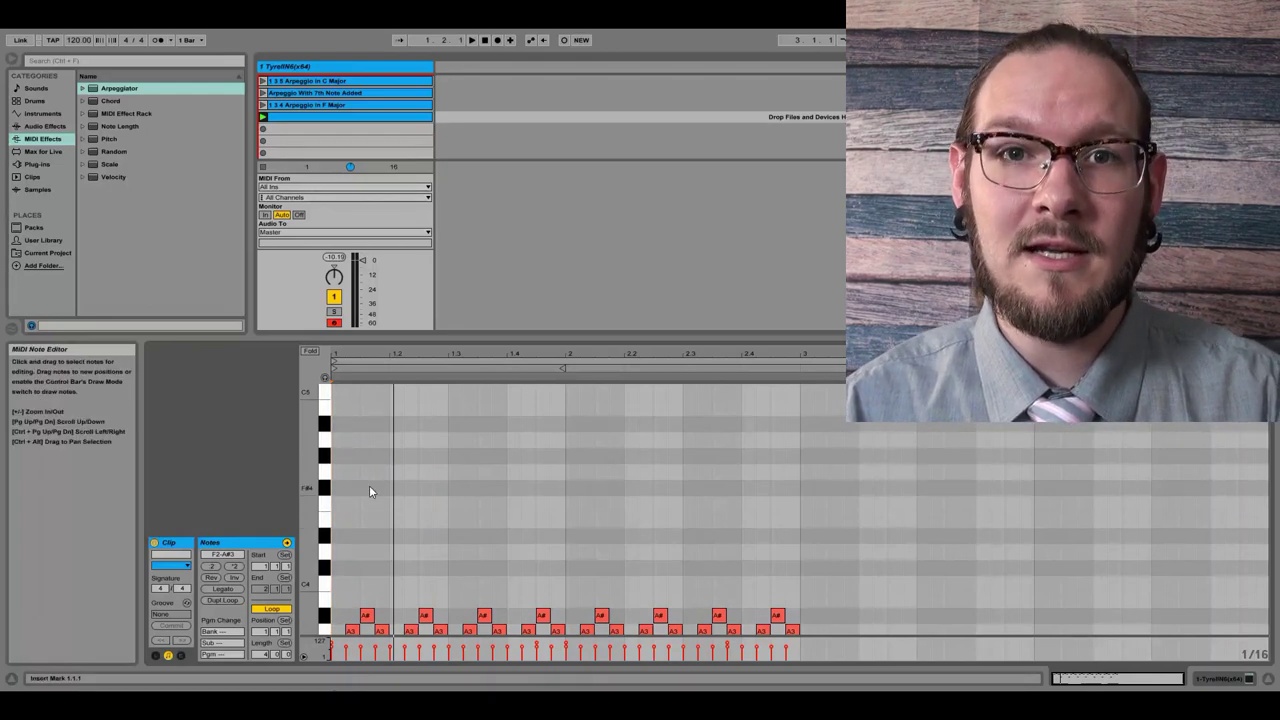
Step: Add a one-beat chord of F4, A4 and C5 at 1.1.1, play it, and set its velocity to 63
click(347, 477)
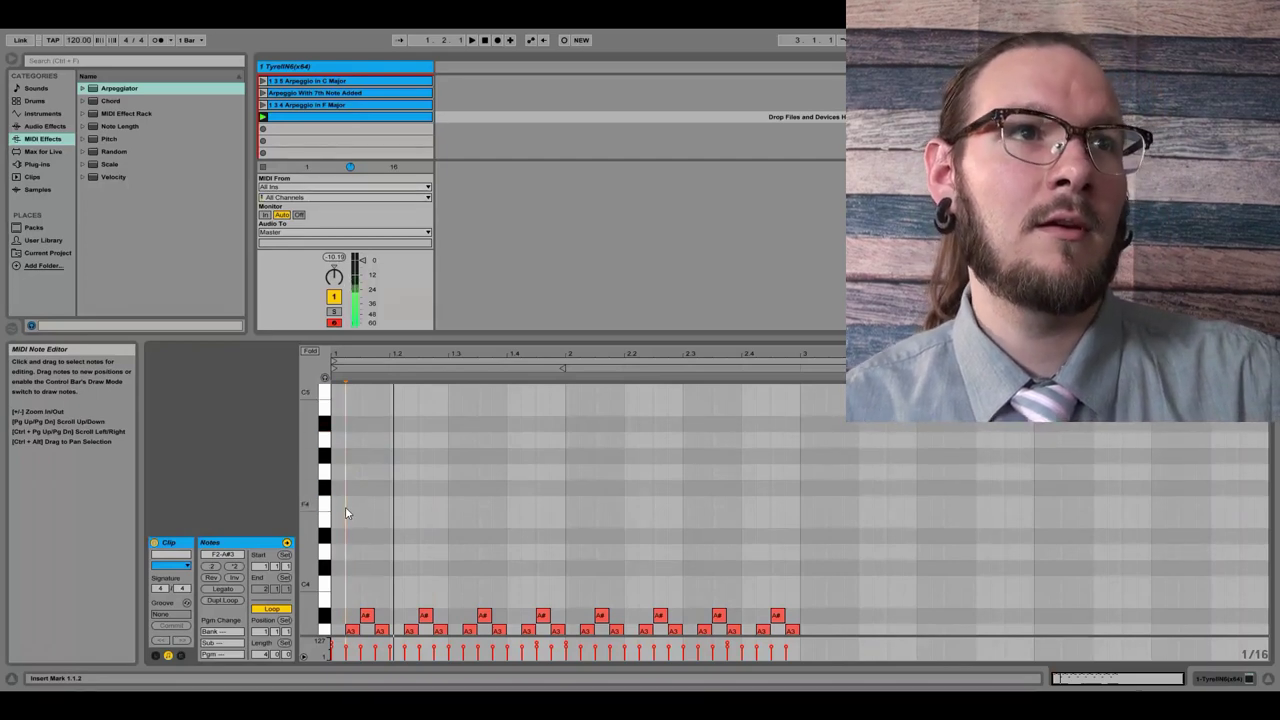
double_click(335, 503)
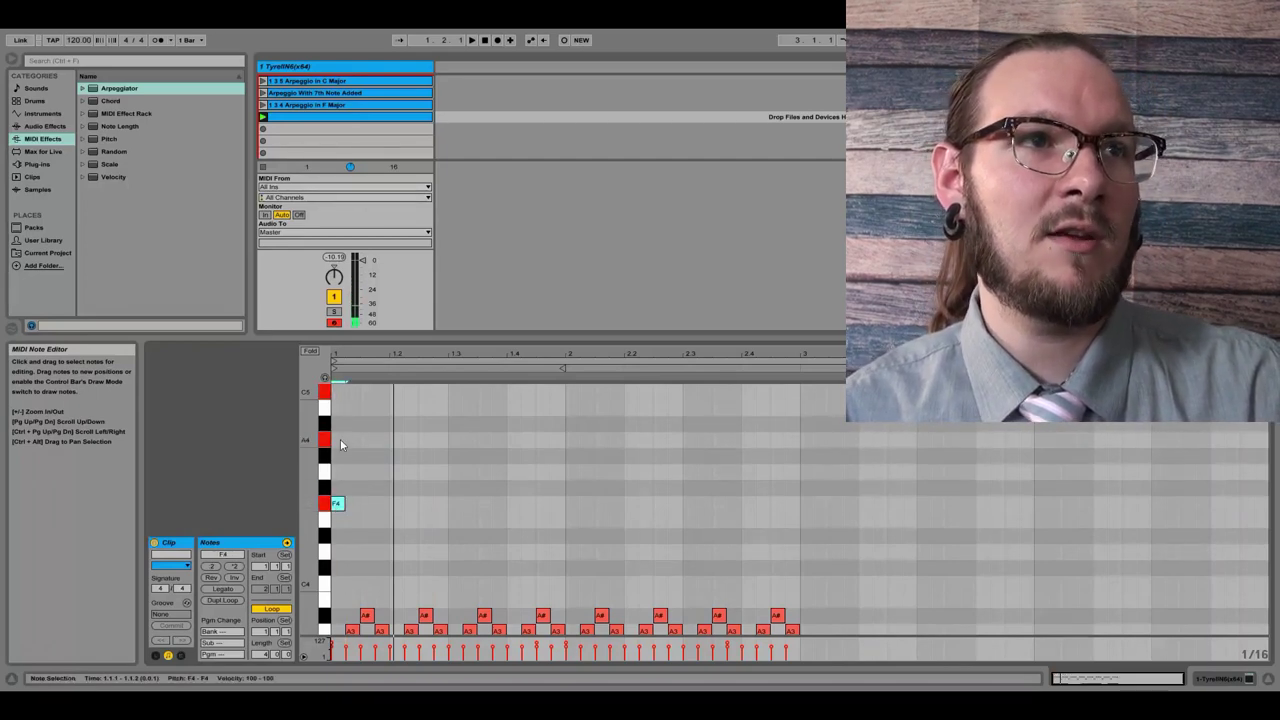
double_click(340, 439)
drag(388, 527, 389, 440)
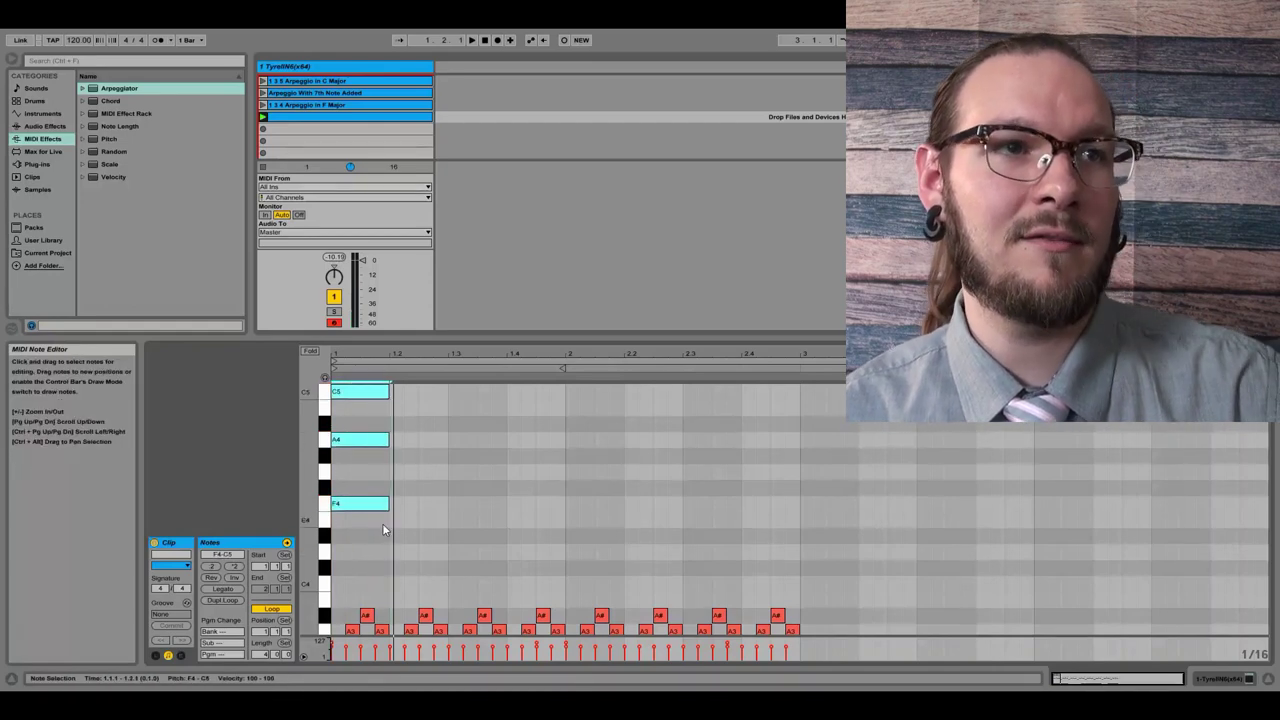
key(space)
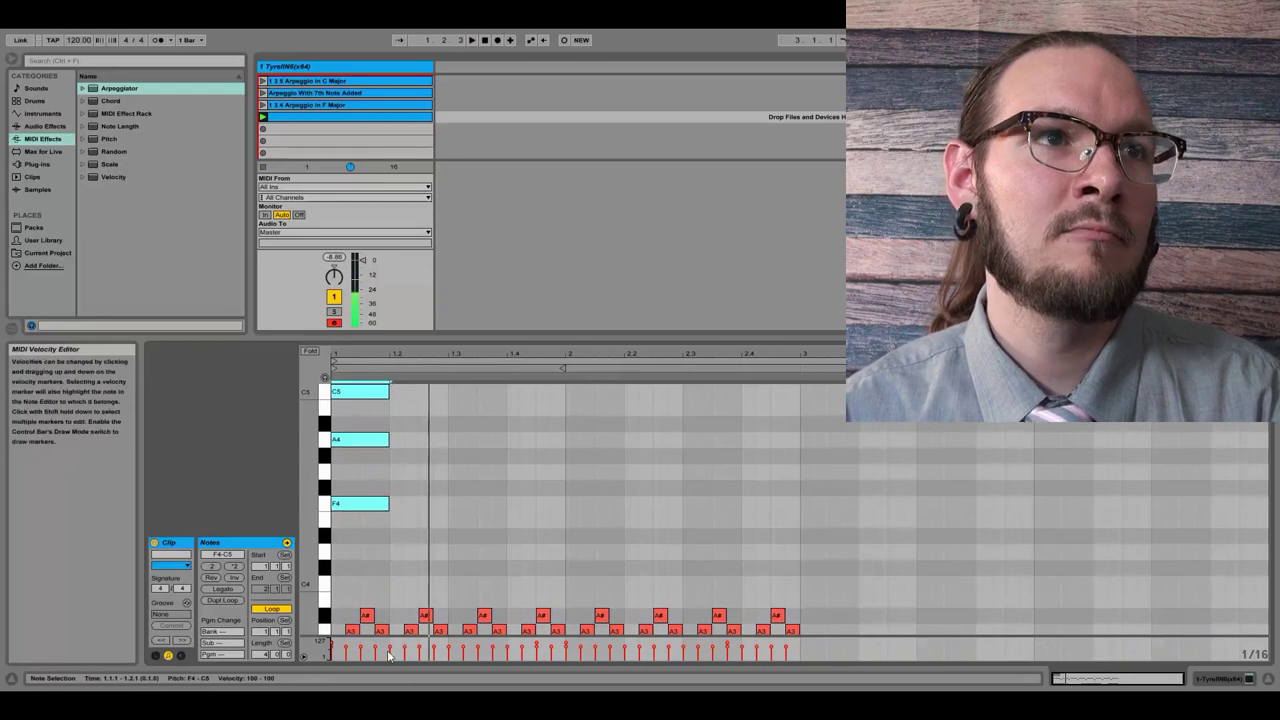
drag(336, 651, 336, 655)
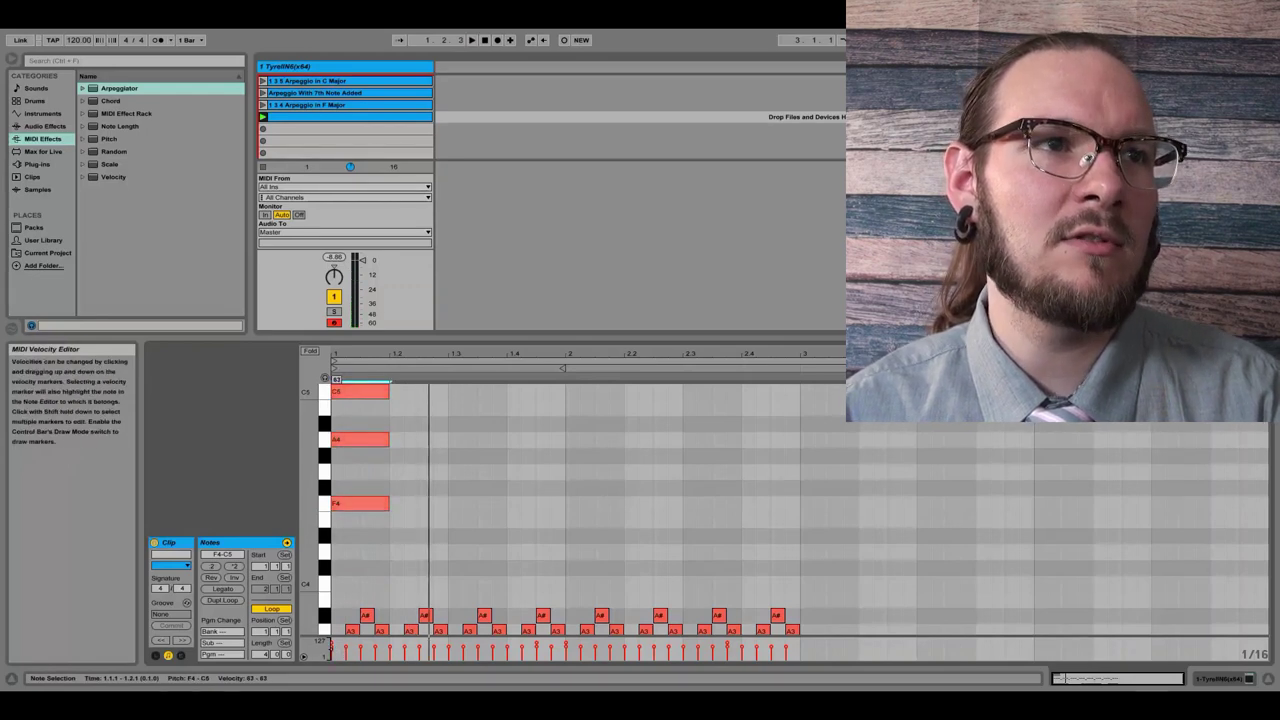
Step: Turn the F4–A4–C5 chord into eighth-note stabs at 1.1.1, 1.1.4, 1.2.3, 1.3.2, 1.4.1 and 1.4.3
scroll(423, 548, up, 2)
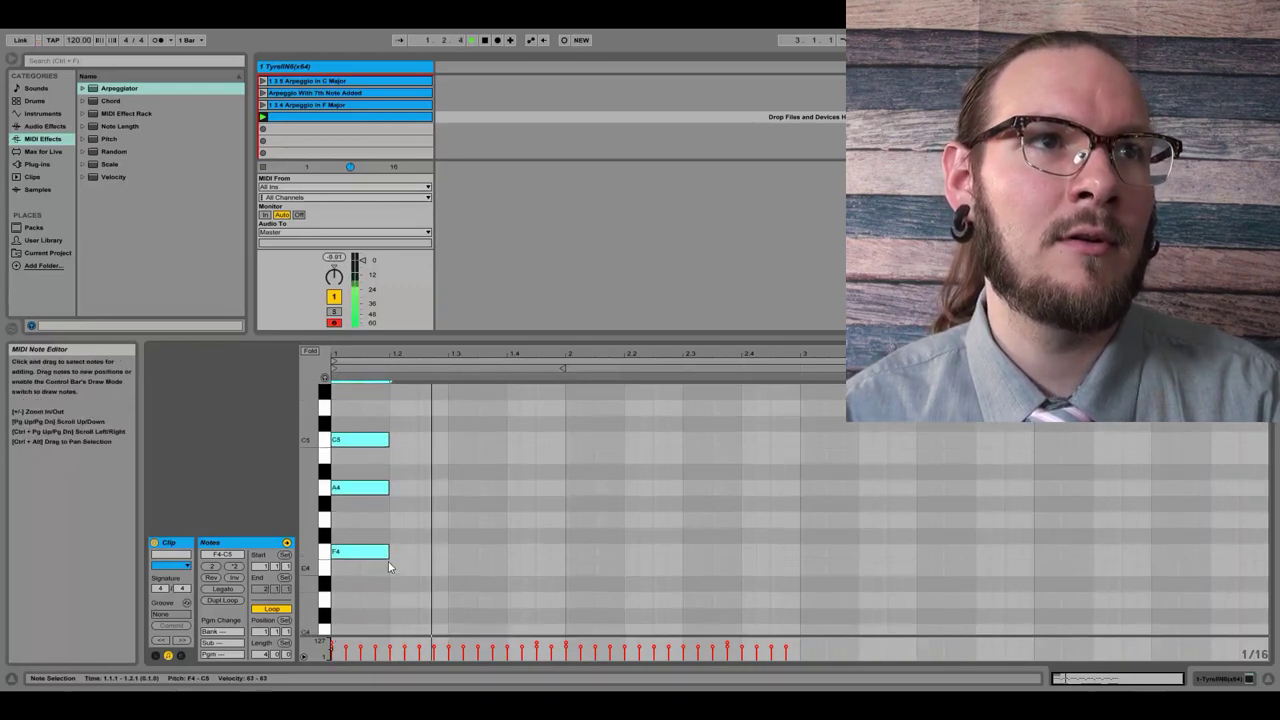
drag(390, 552, 448, 555)
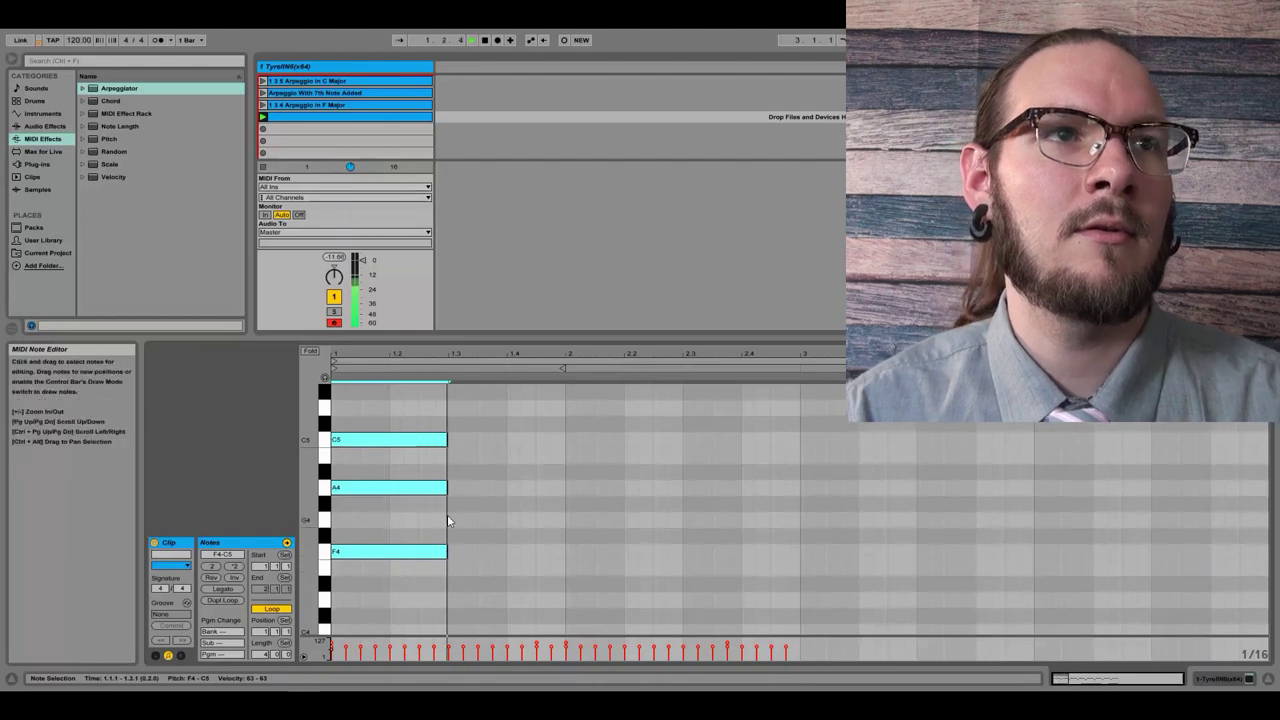
drag(365, 557, 425, 552)
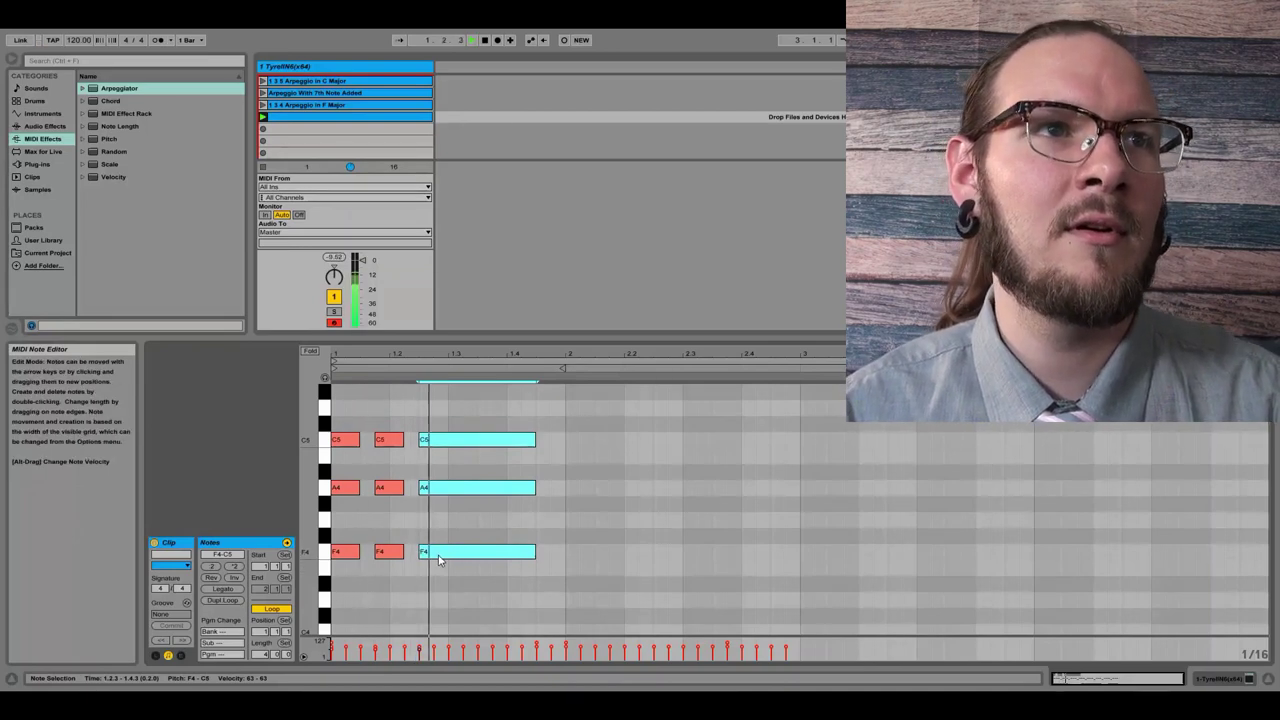
drag(437, 556, 494, 558)
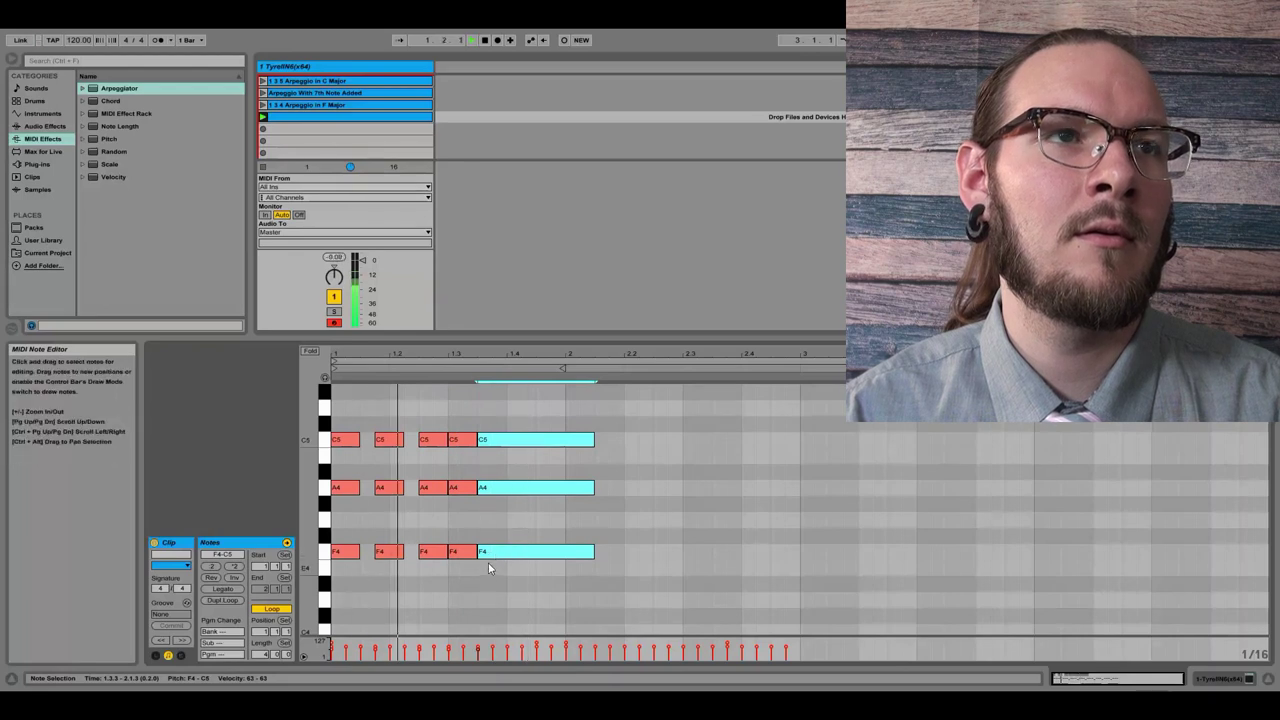
drag(457, 574, 481, 445)
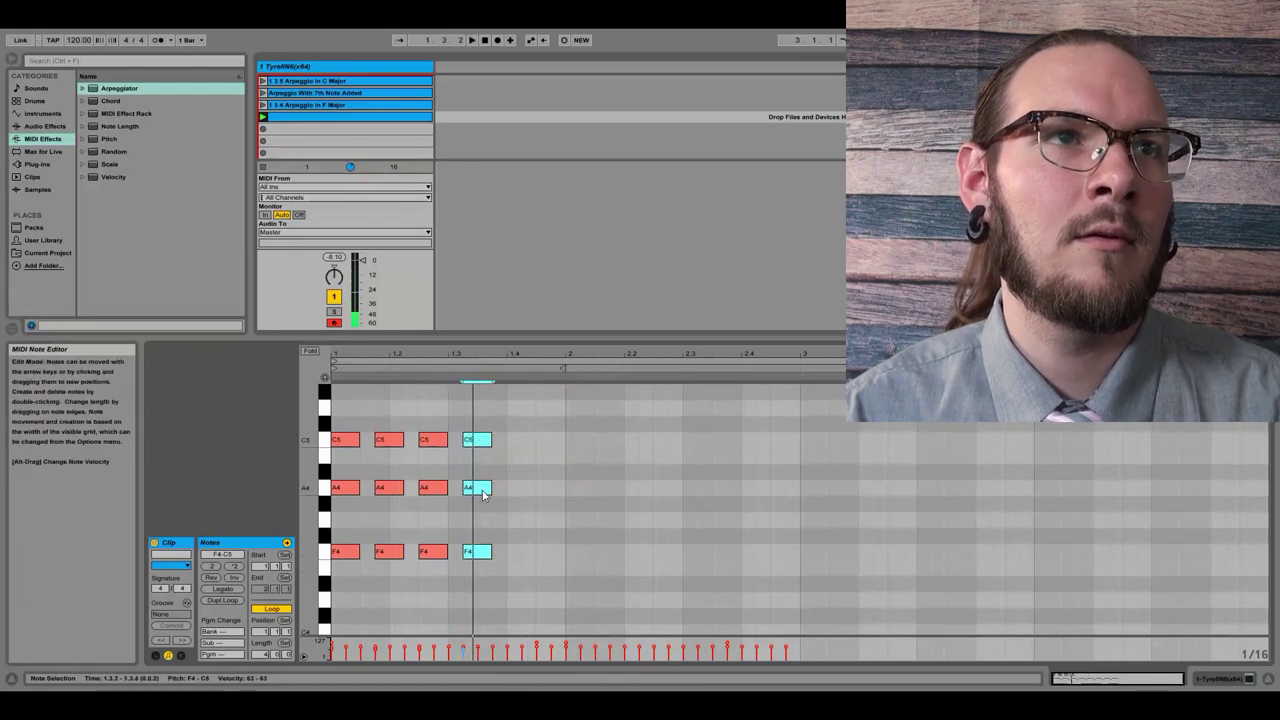
drag(468, 580, 547, 445)
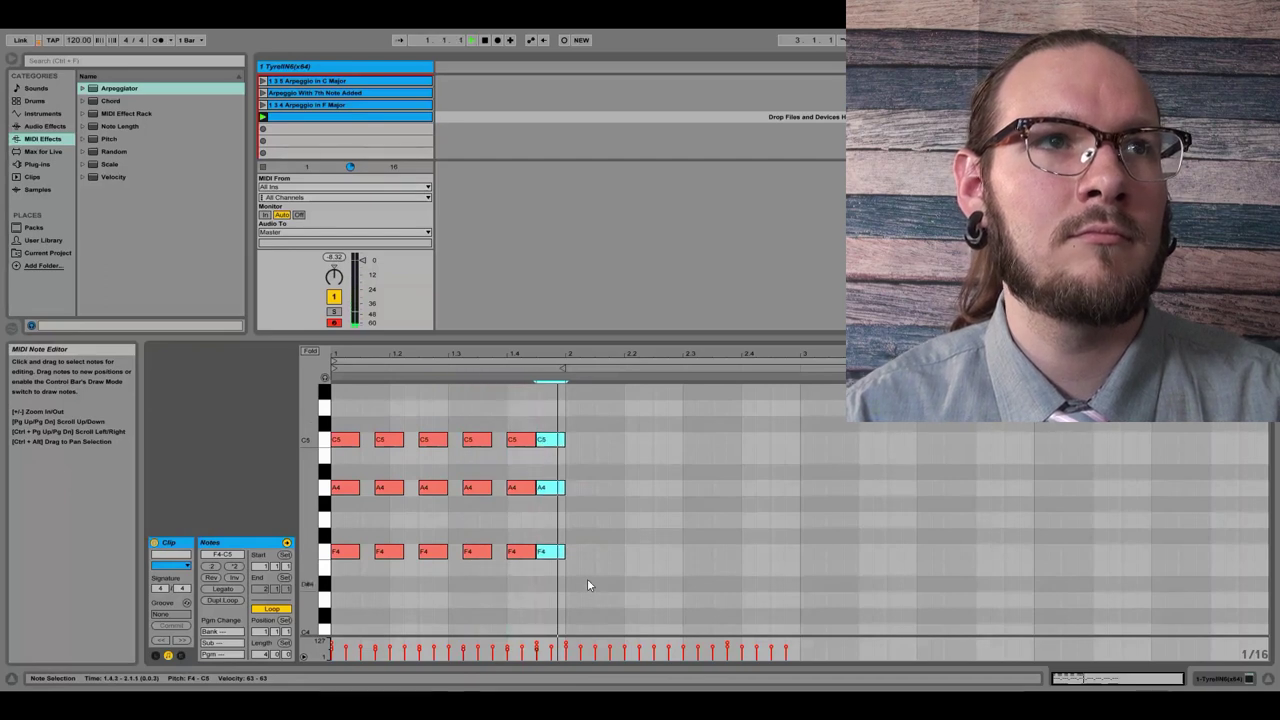
Step: Duplicate the six F4–A4–C5 chord stabs from bar 1 into bar 2
scroll(616, 542, down, 1)
scroll(605, 510, up, 1)
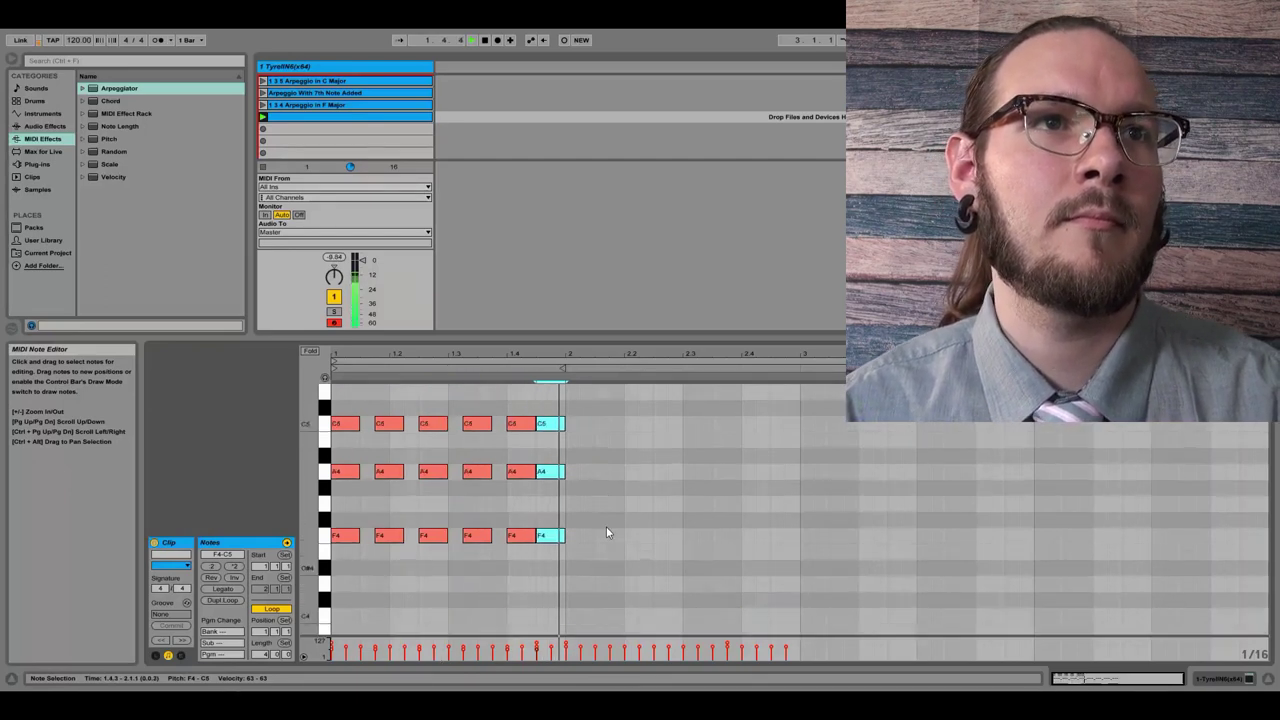
drag(604, 588, 340, 443)
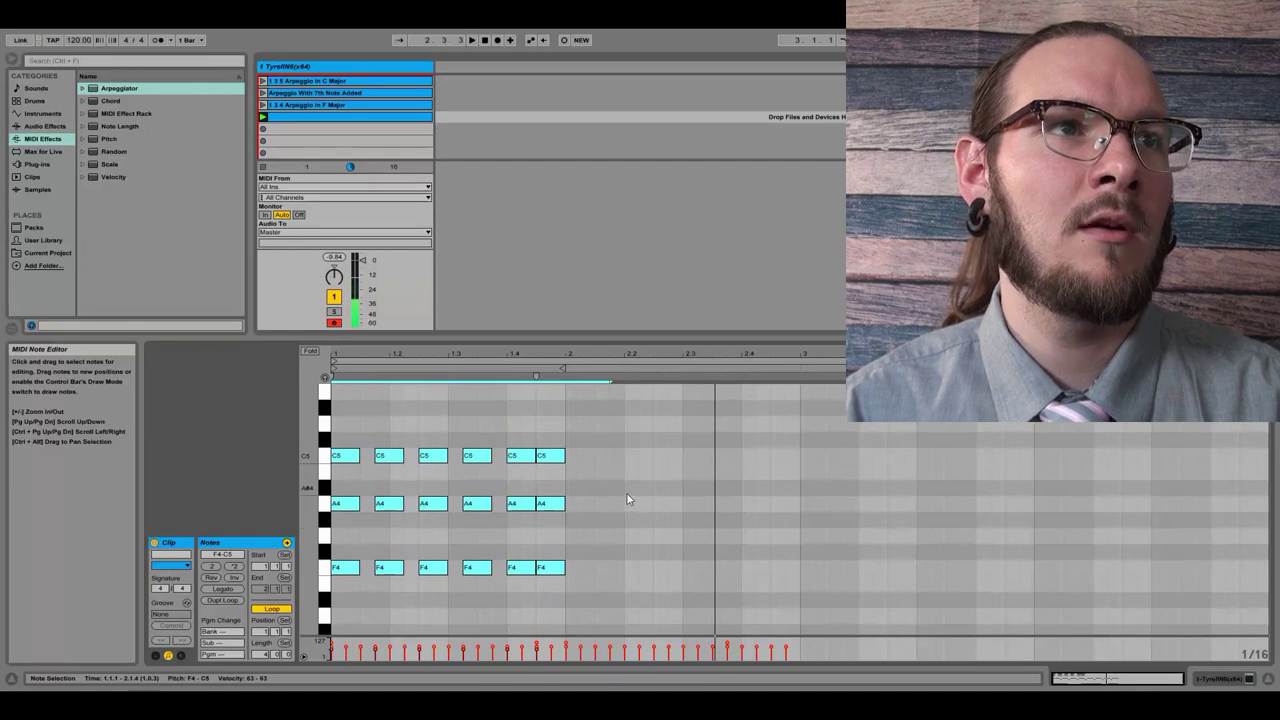
scroll(636, 505, down, 2)
scroll(644, 484, up, 1)
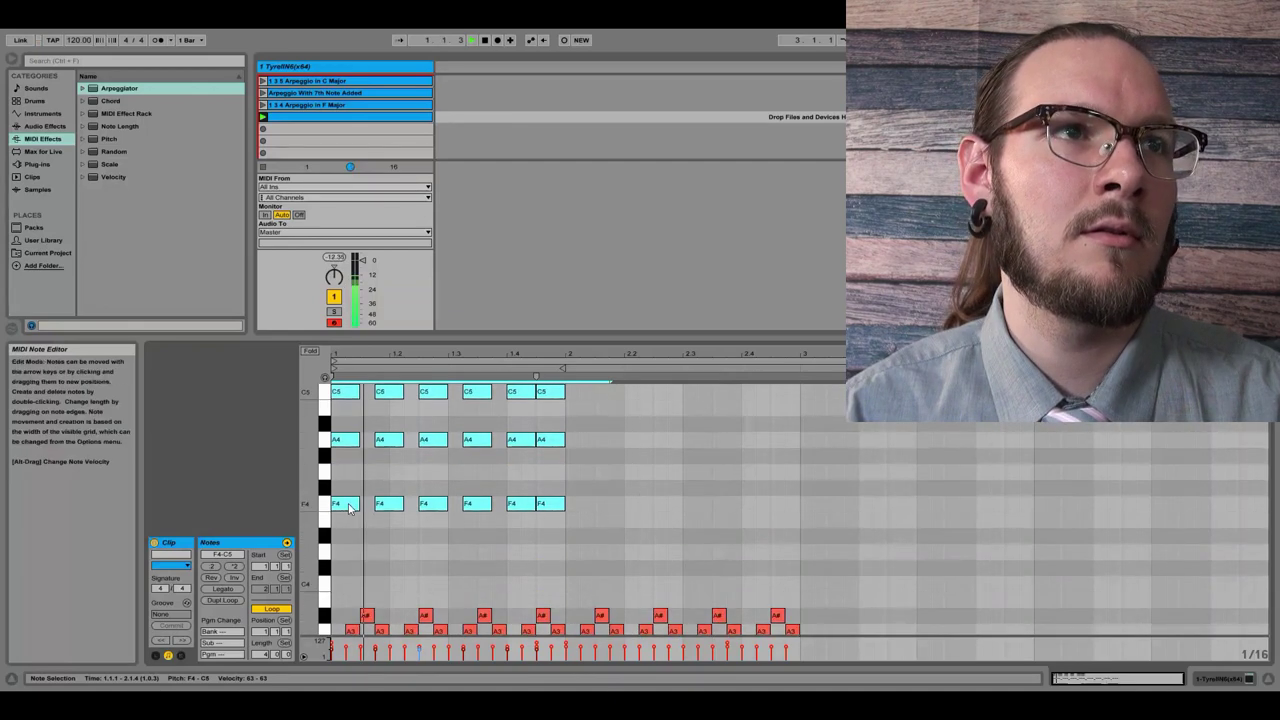
drag(340, 505, 574, 510)
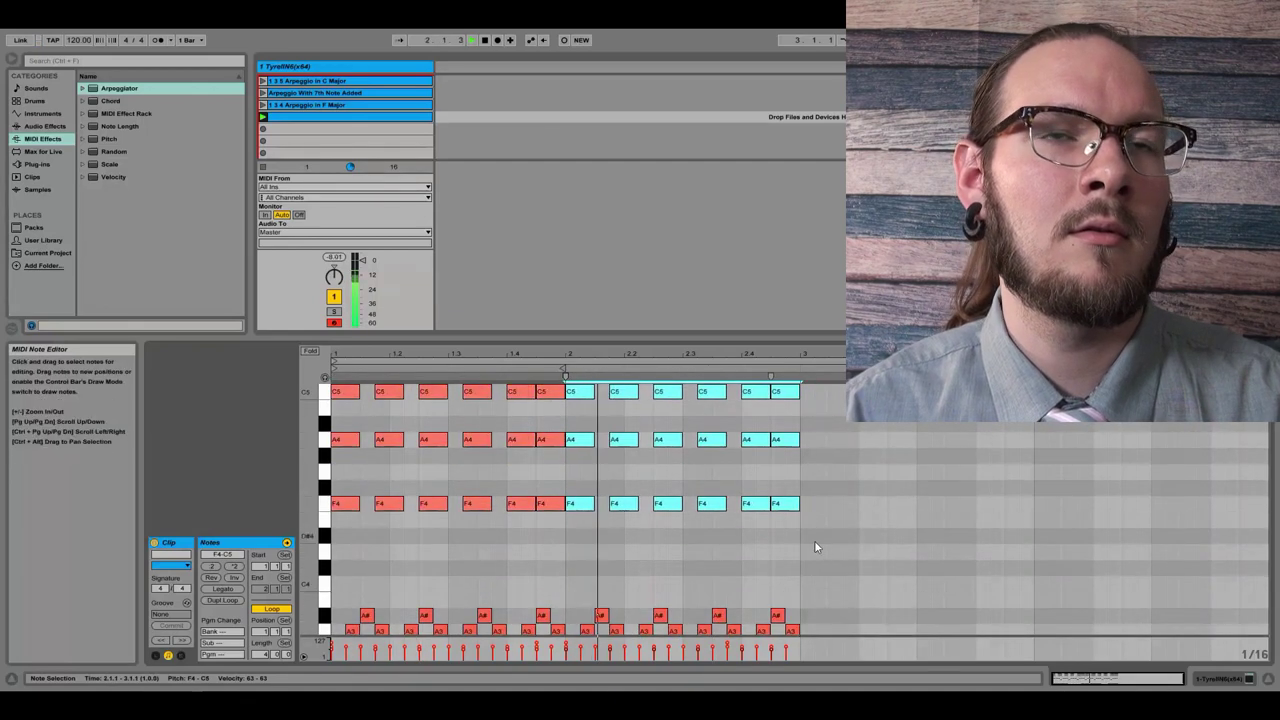
Step: Lower the velocity of all F4–A4–C5 chord stabs in both bars to 48, play the clip, and deselect the notes
scroll(814, 540, up, 2)
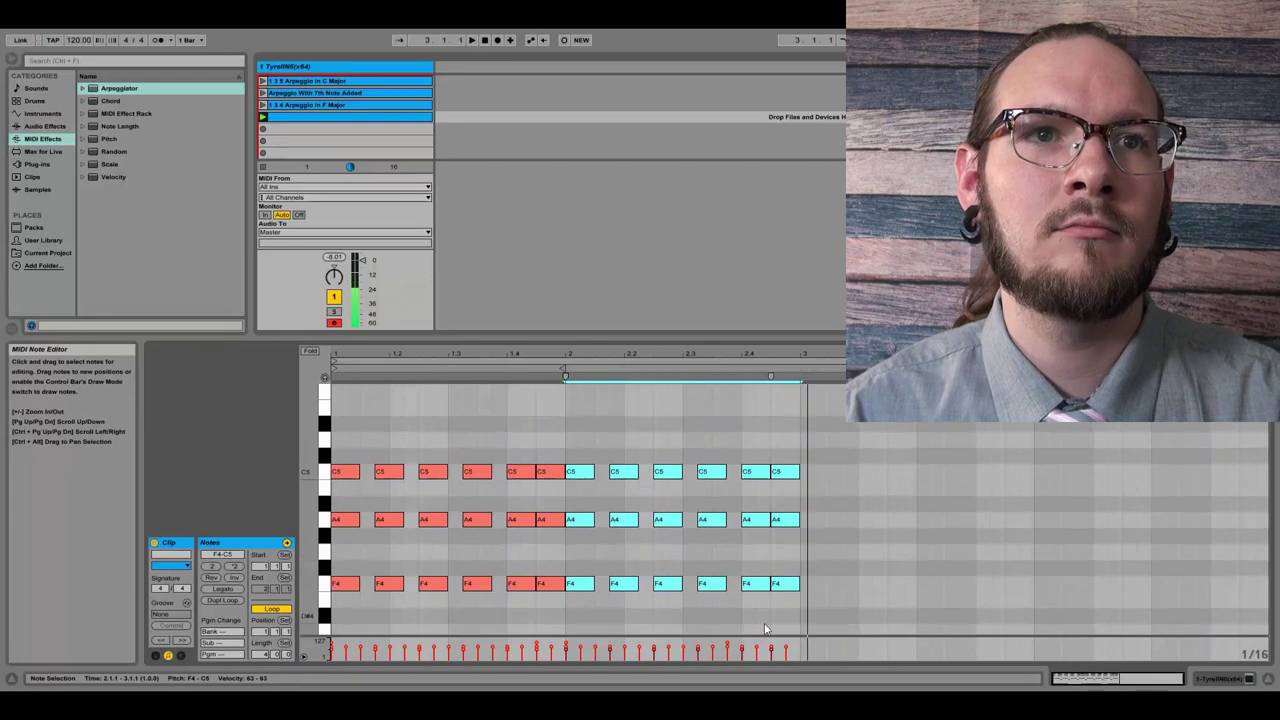
key(ctrl+a)
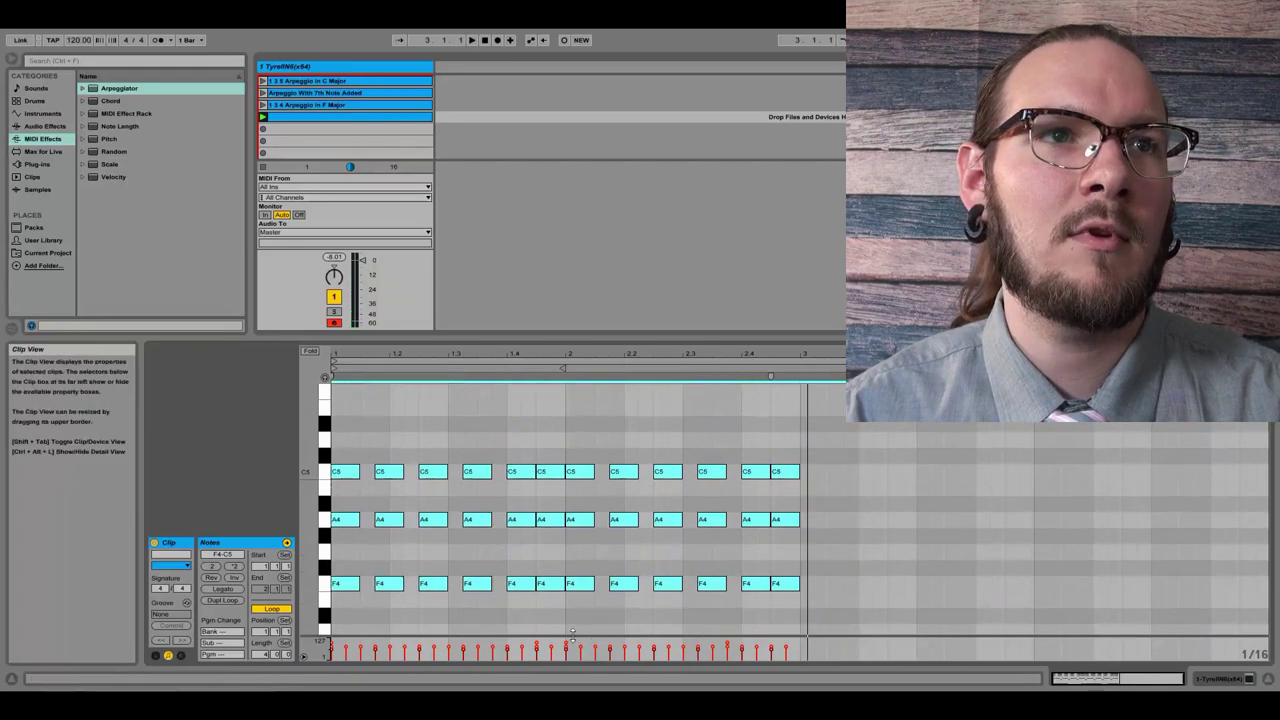
click(571, 379)
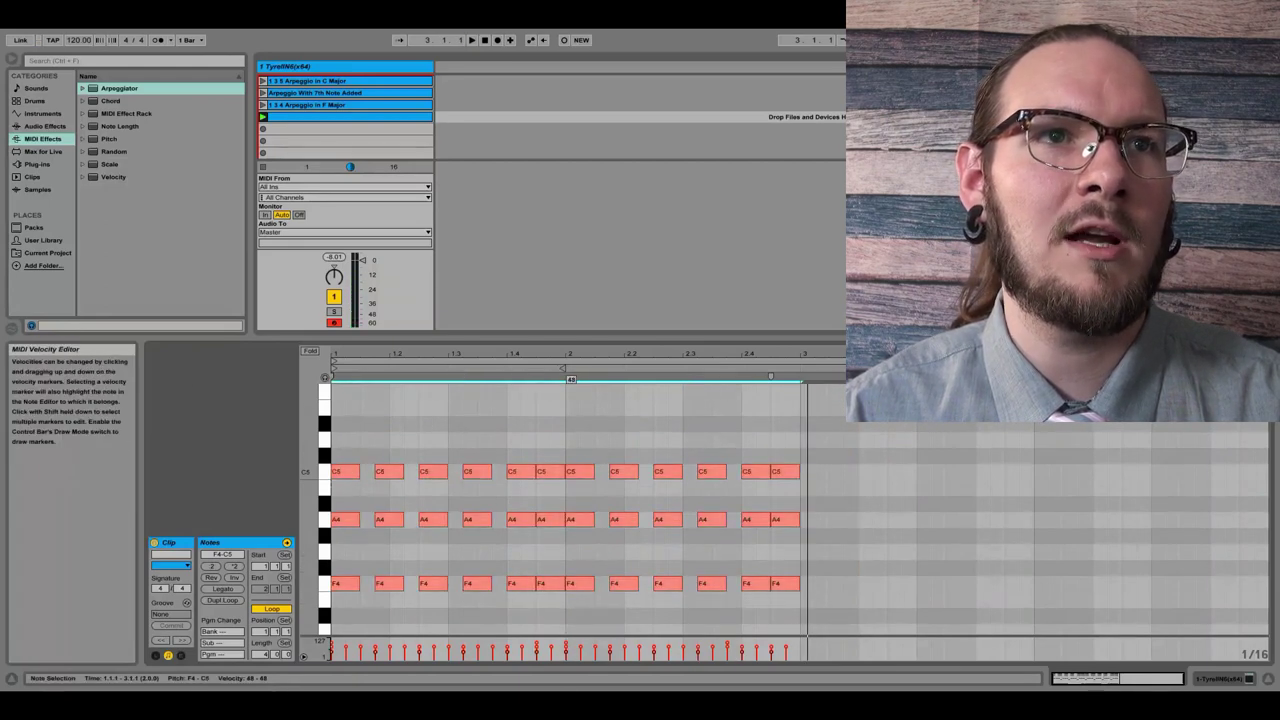
key(ctrl+a)
key(space)
scroll(853, 549, down, 3)
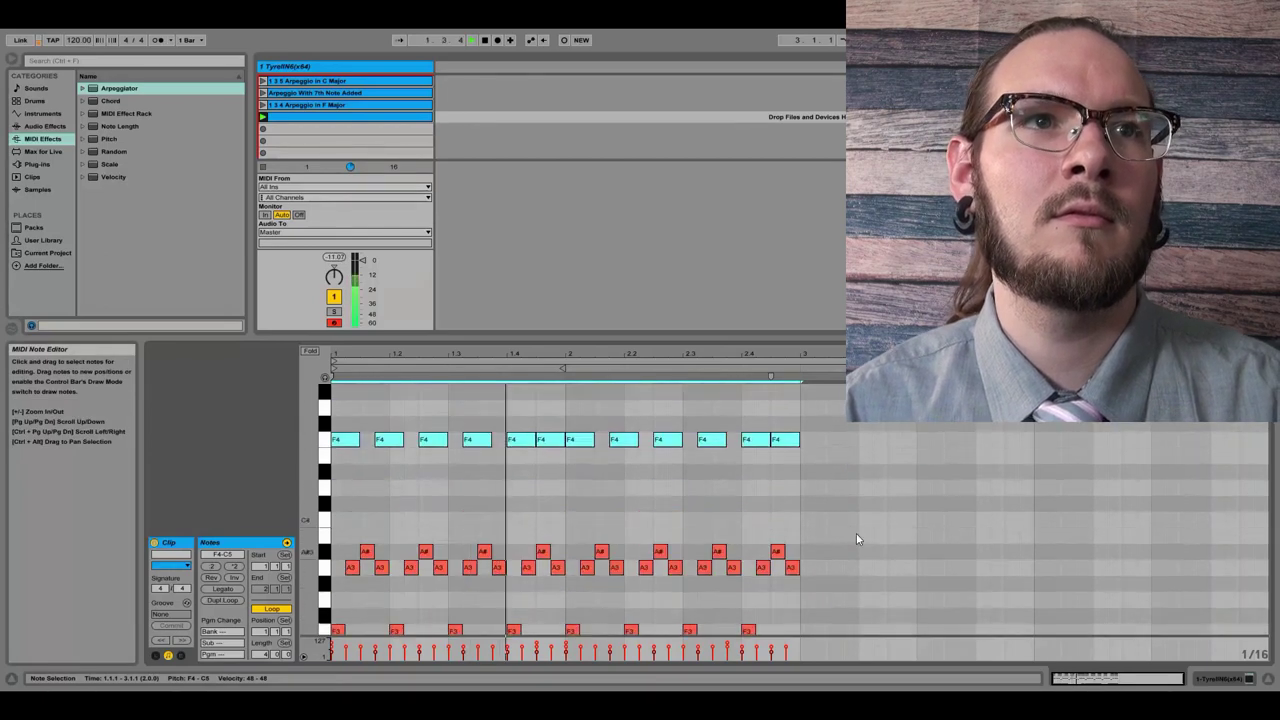
scroll(856, 539, up, 5)
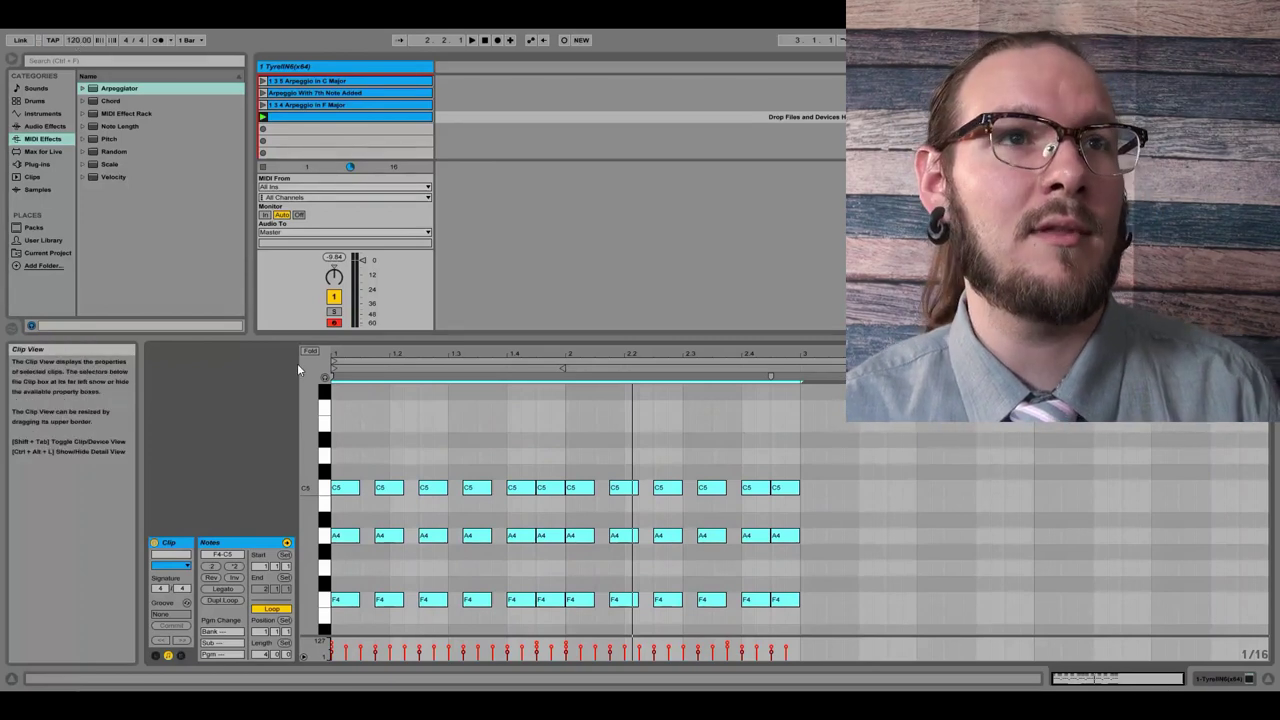
scroll(789, 517, down, 2)
click(877, 514)
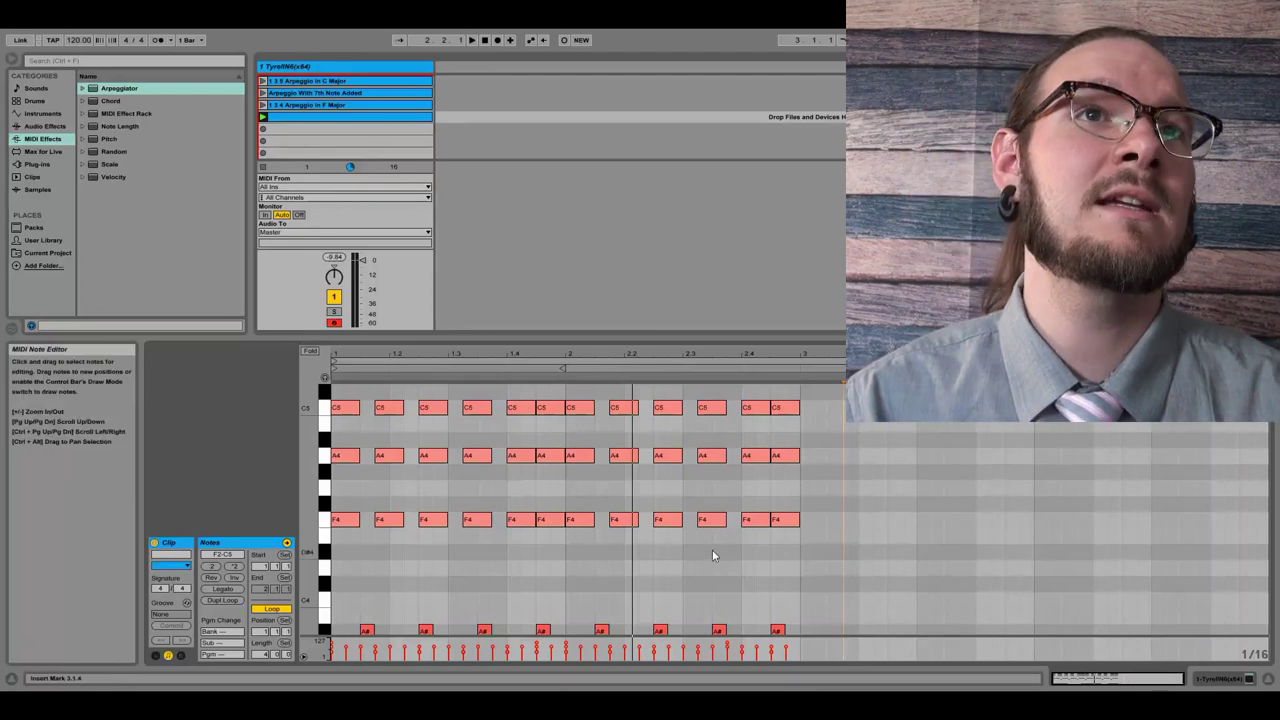
Step: Enlarge the note editor and select all bass, arpeggio and chord notes in the two bars
scroll(765, 544, down, 3)
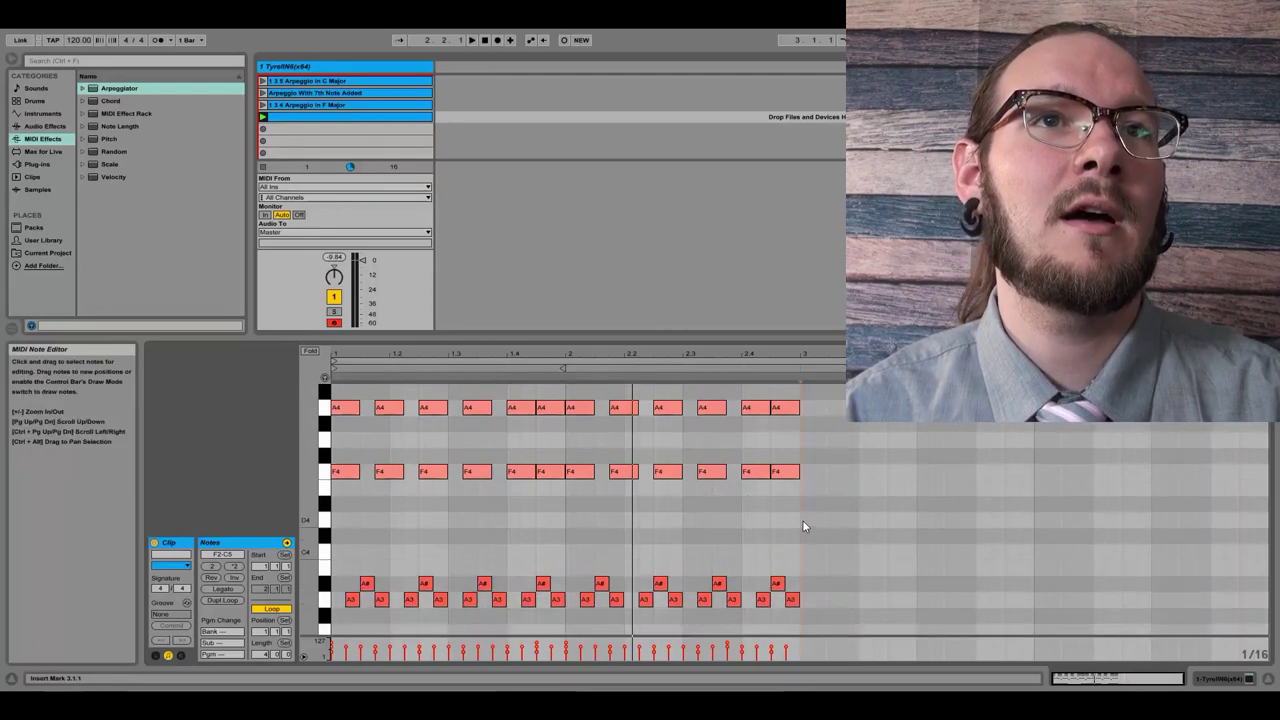
click(792, 381)
drag(788, 341, 795, 211)
scroll(700, 440, up, 6)
scroll(605, 458, down, 8)
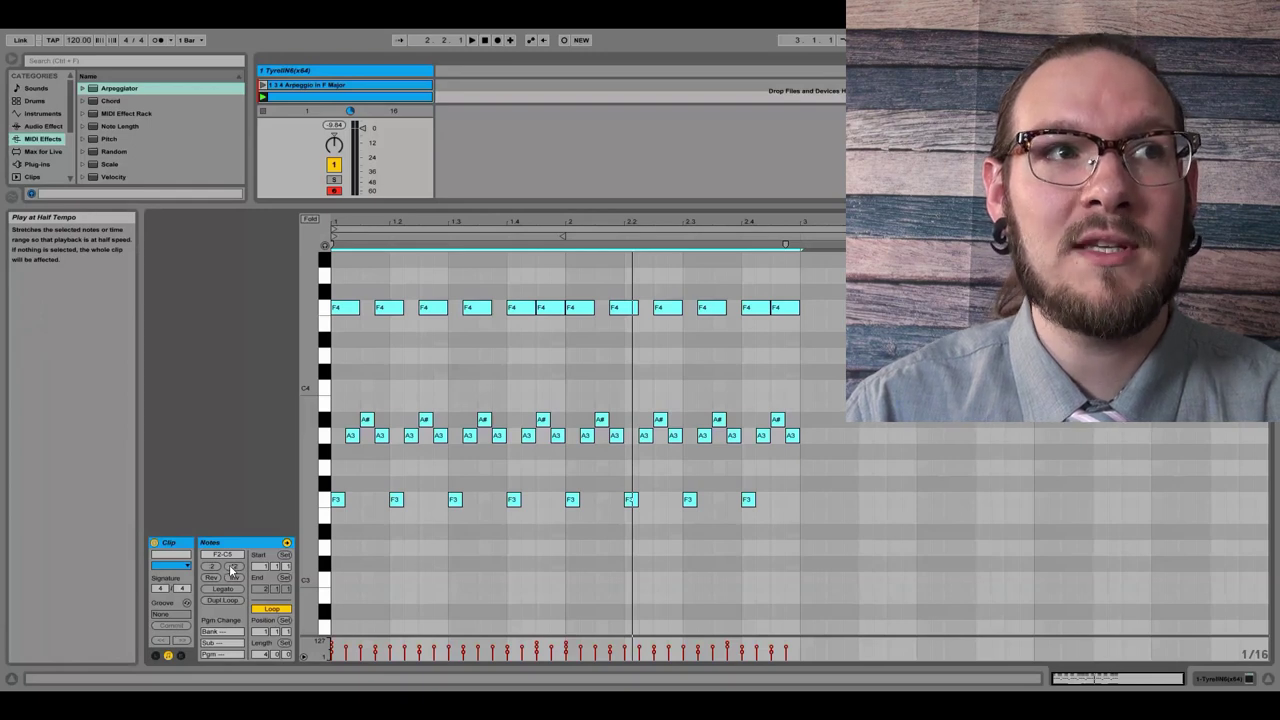
click(168, 655)
click(168, 655)
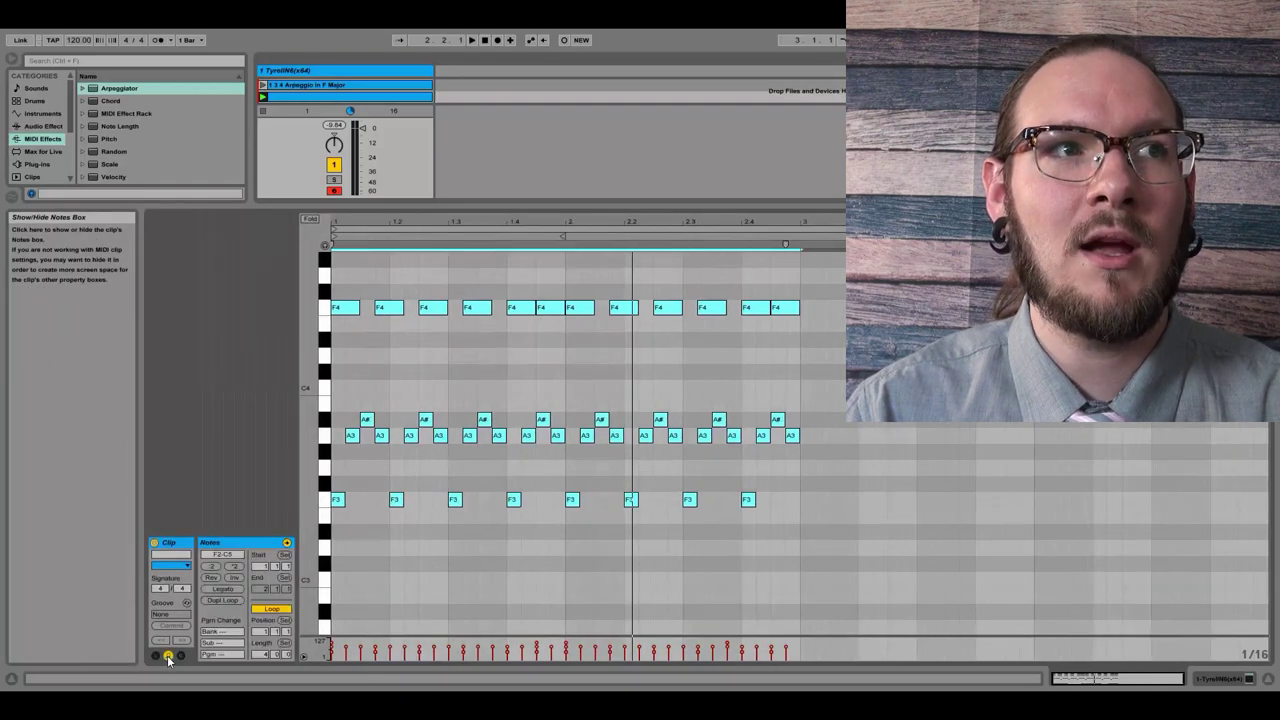
click(168, 655)
click(168, 656)
click(168, 656)
click(168, 656)
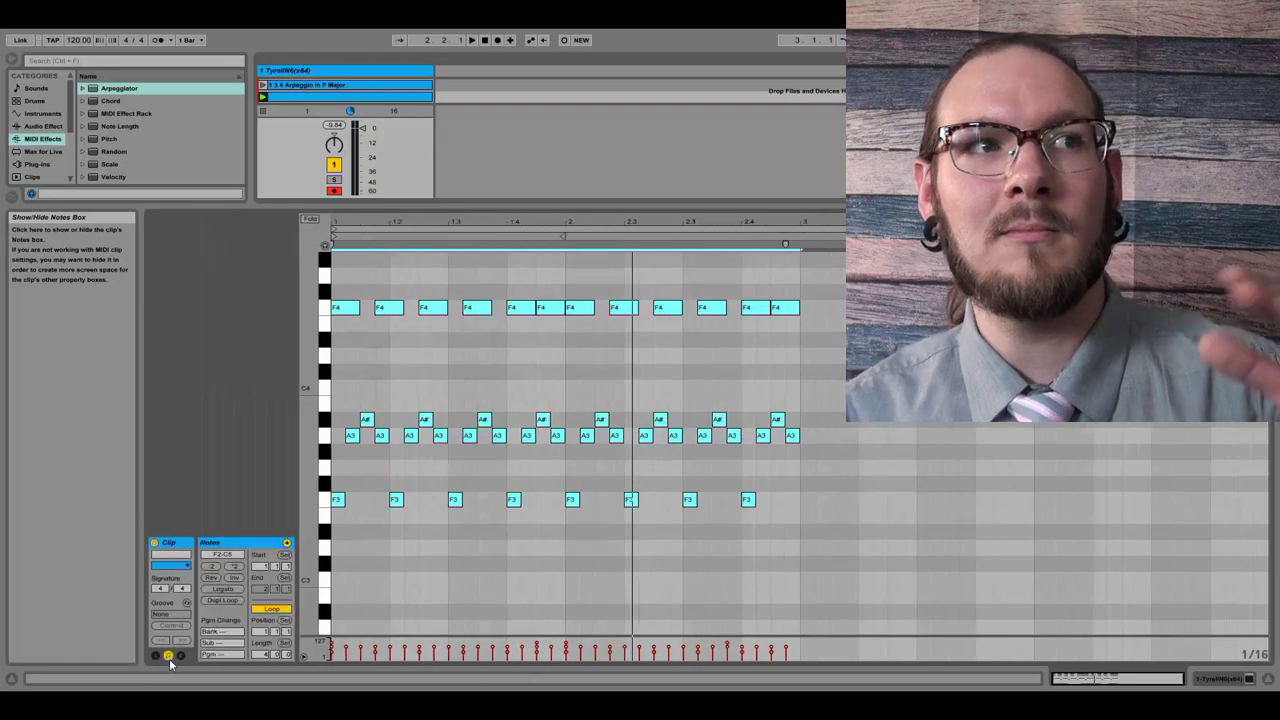
click(168, 655)
click(168, 655)
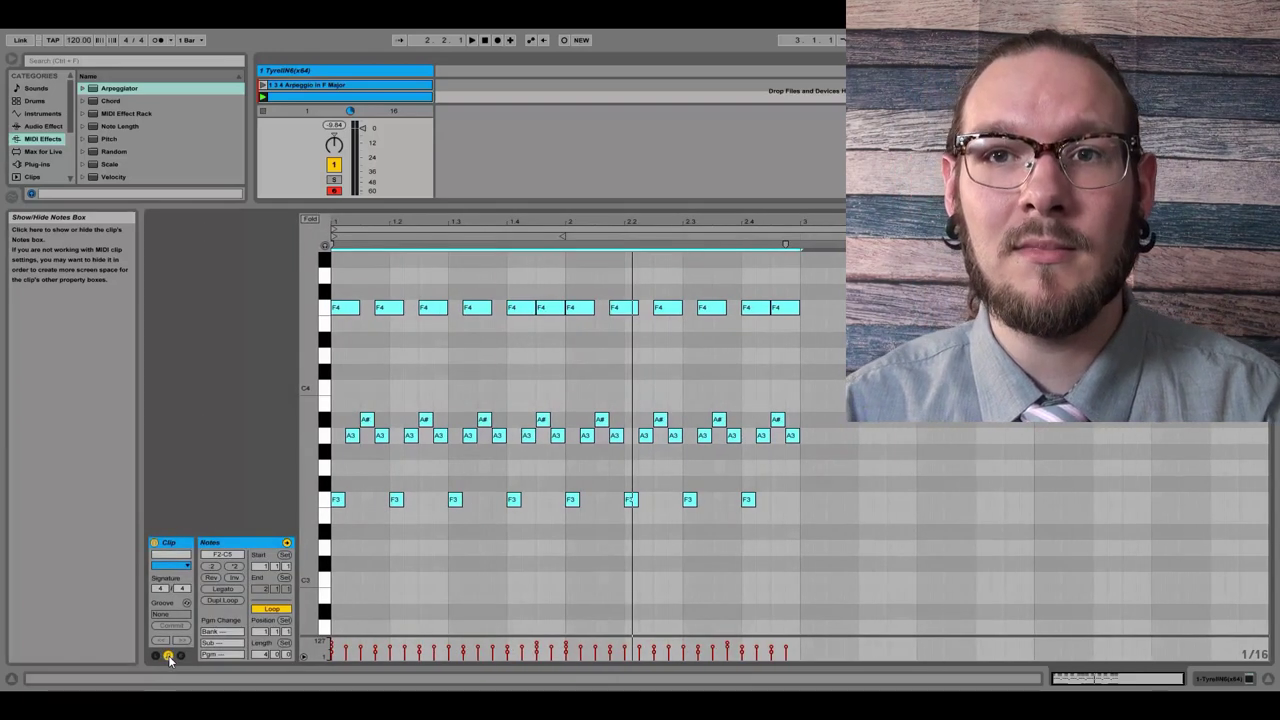
click(168, 656)
click(168, 656)
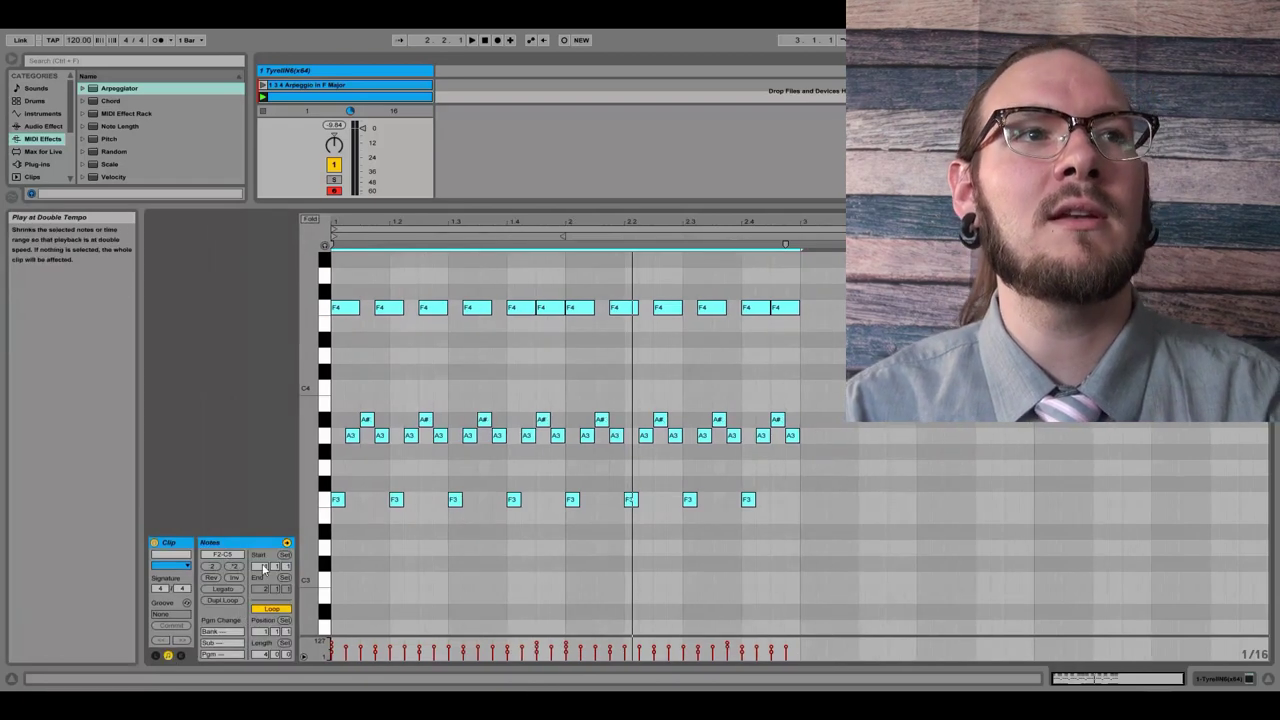
Step: Select all bass, arpeggio and chord notes and stretch them to half tempo so the two-bar pattern fills four bars
click(632, 584)
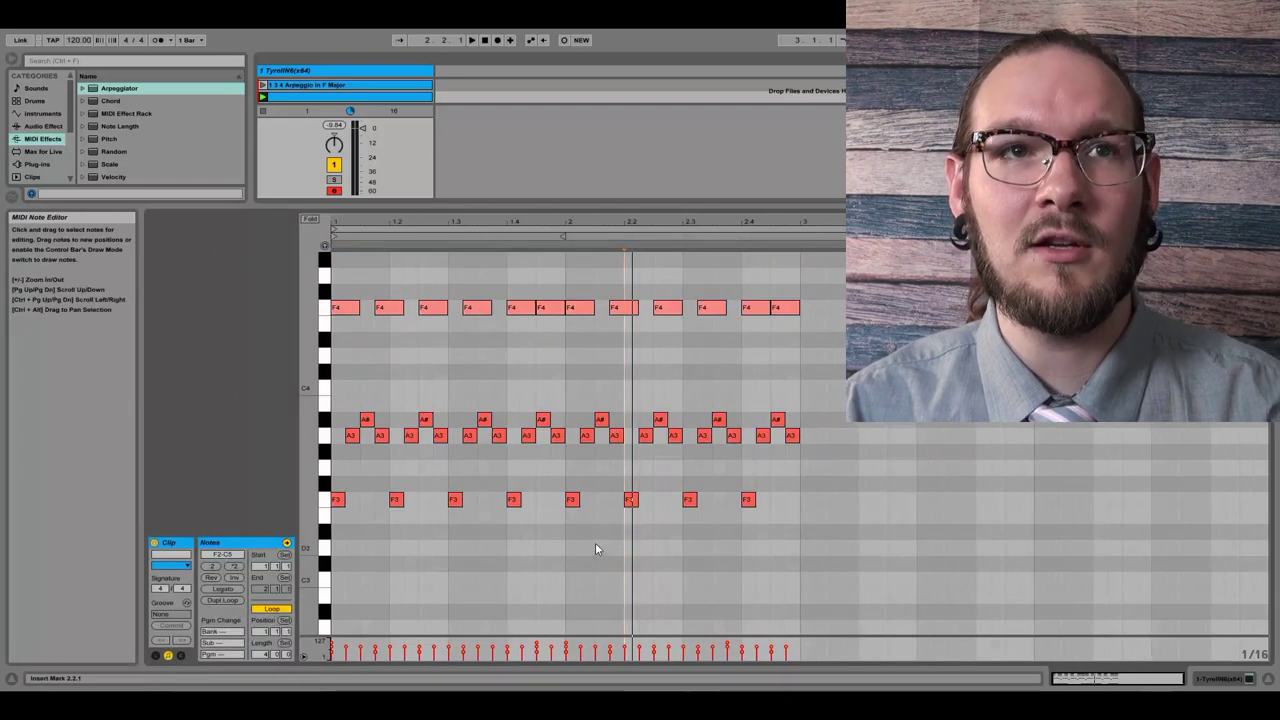
key(ctrl+a)
scroll(610, 545, up, 3)
scroll(643, 537, down, 4)
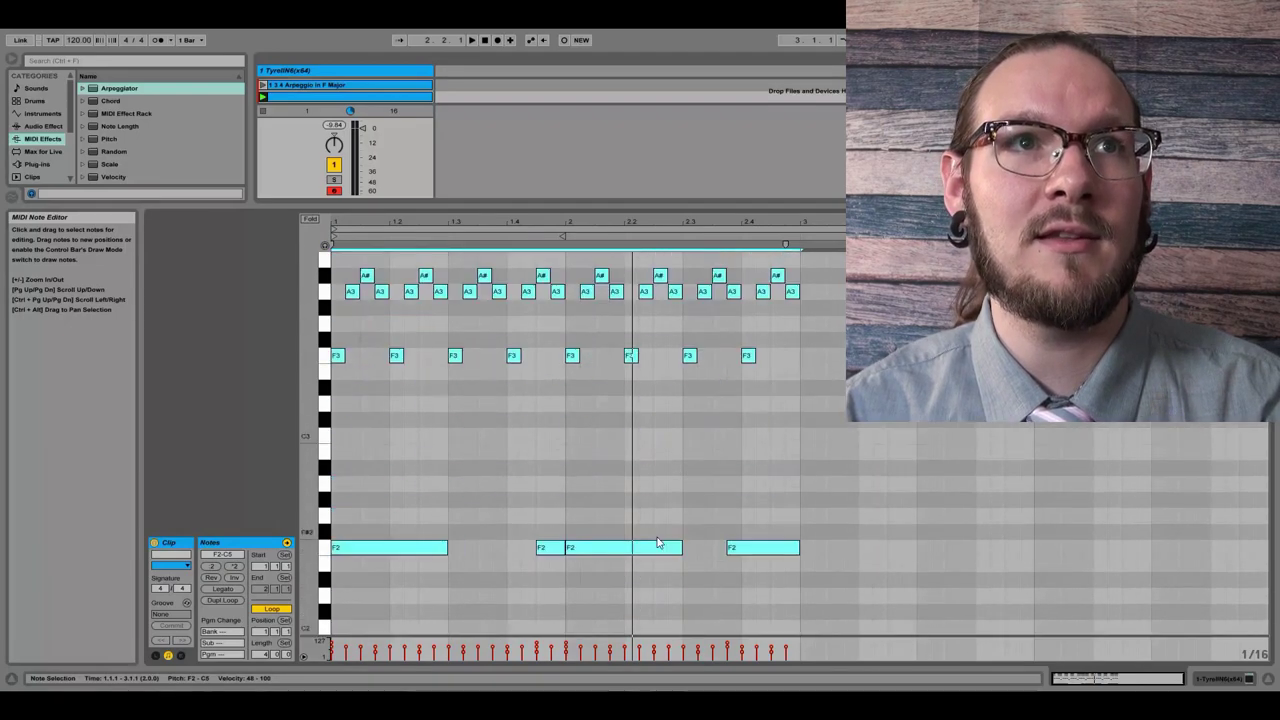
scroll(661, 511, up, 8)
scroll(659, 506, down, 5)
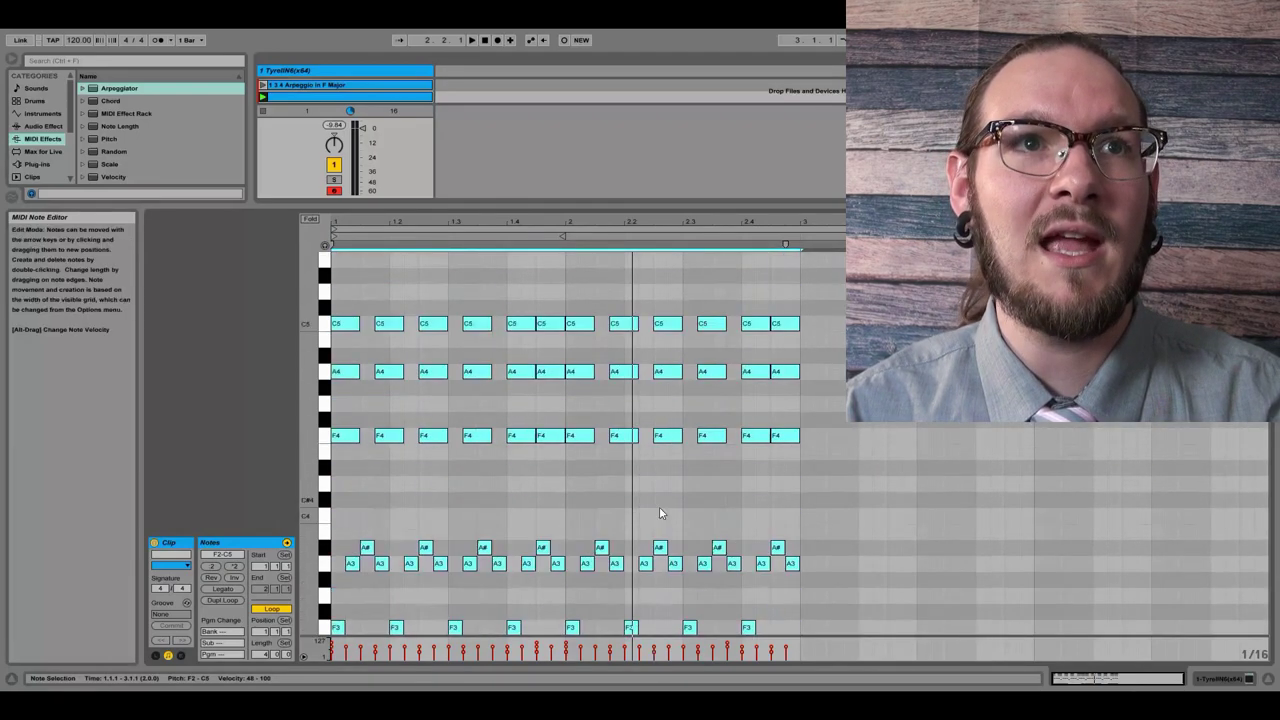
click(908, 557)
drag(922, 596, 330, 250)
click(889, 445)
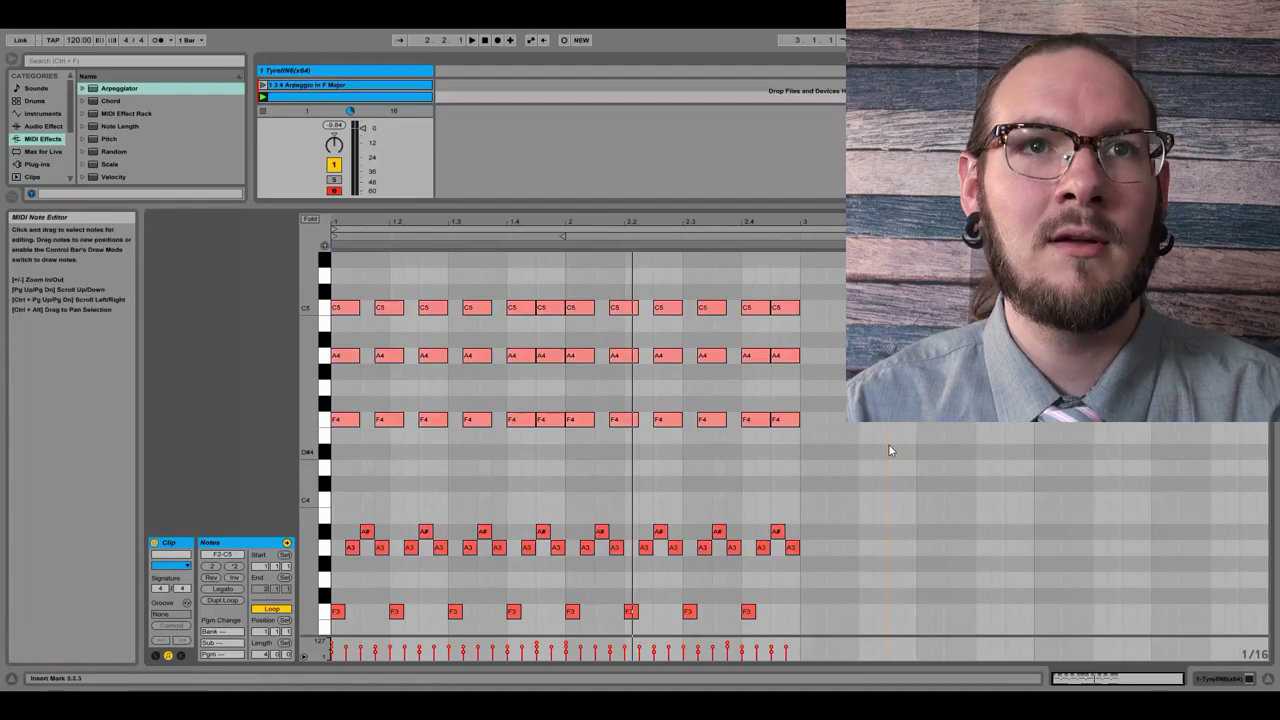
key(ctrl+a)
scroll(760, 445, down, 4)
scroll(739, 445, down, 3)
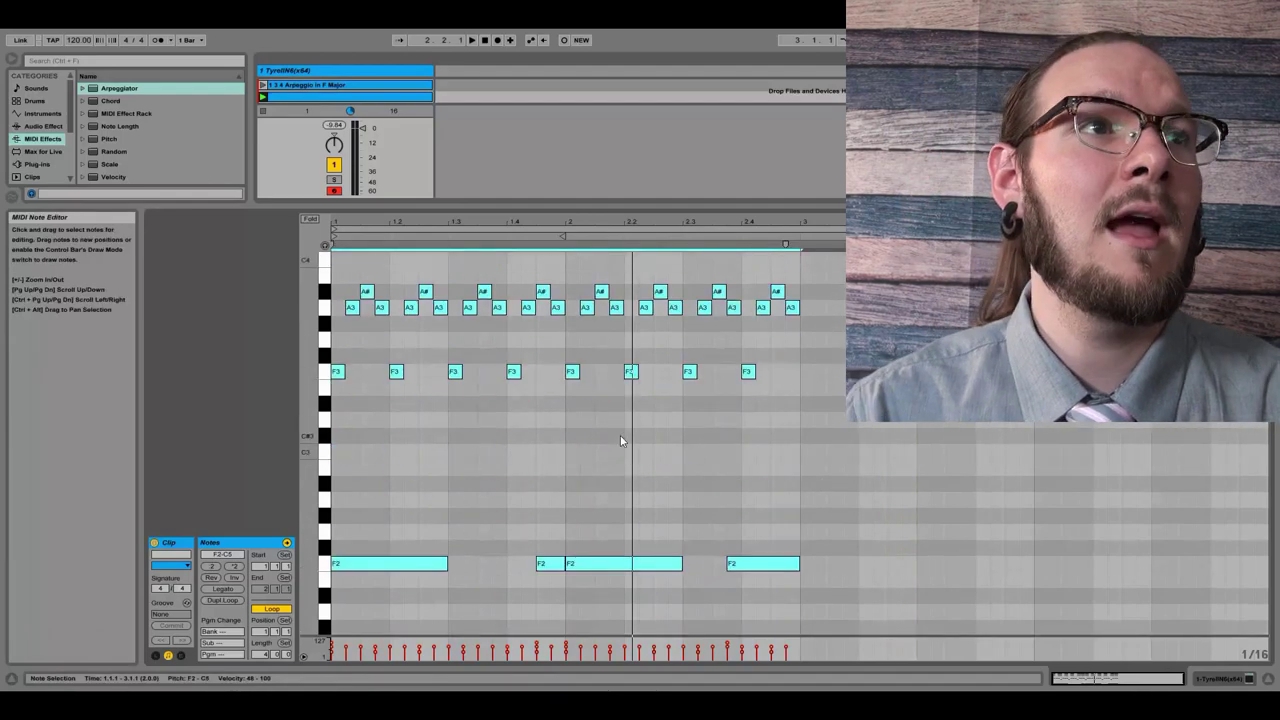
click(233, 570)
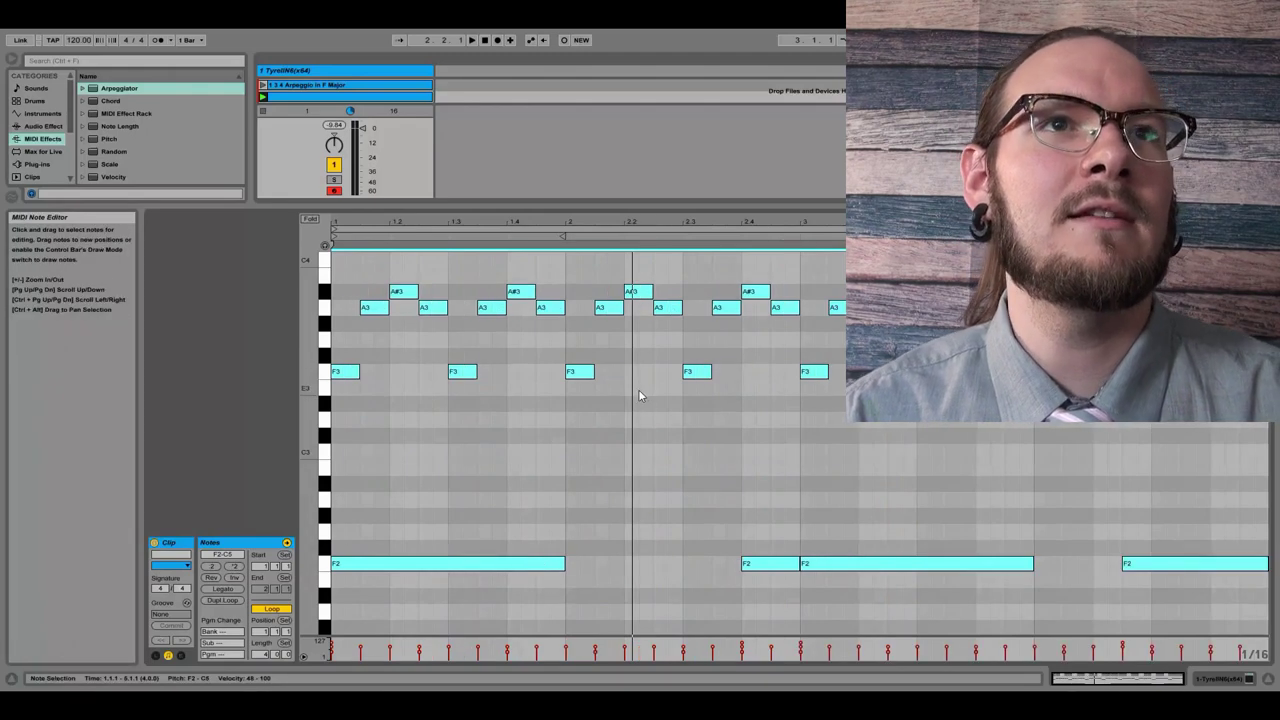
Step: Play the stretched four-bar clip from the start, look over its bass, arpeggio and chord notes, and deselect them
key(plus)
key(minus)
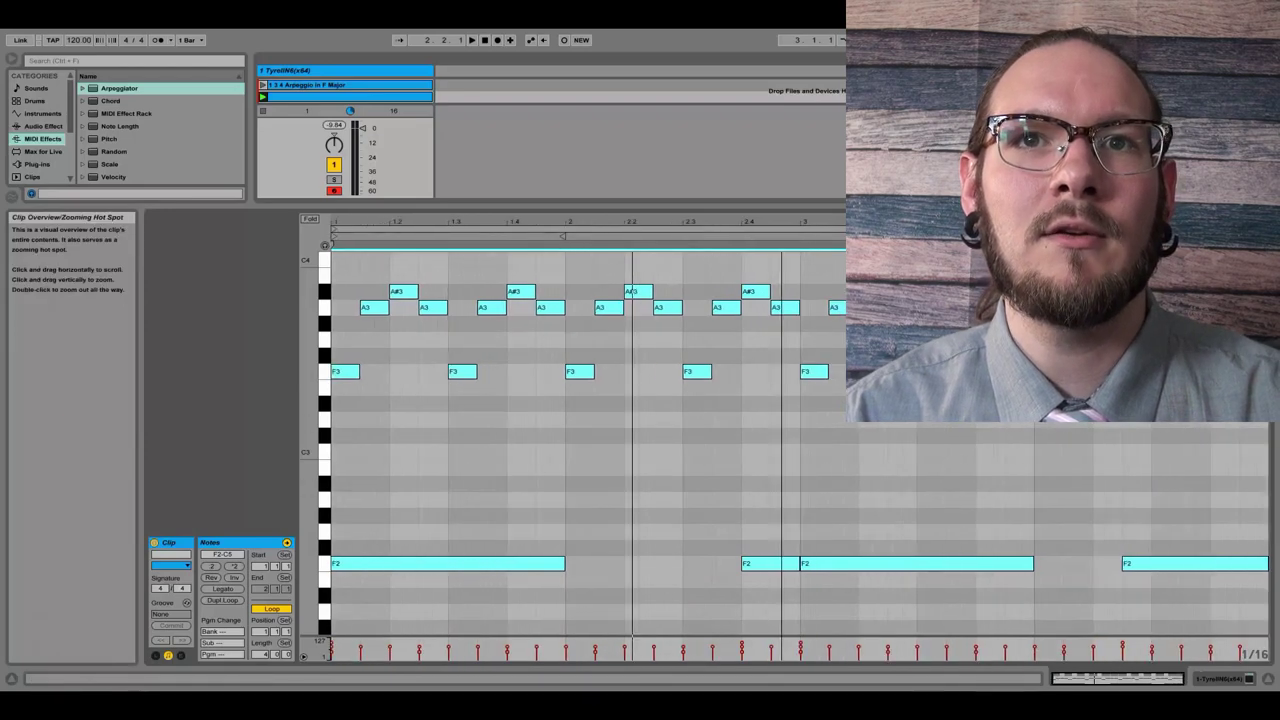
scroll(1000, 521, up, 5)
scroll(1000, 521, down, 1)
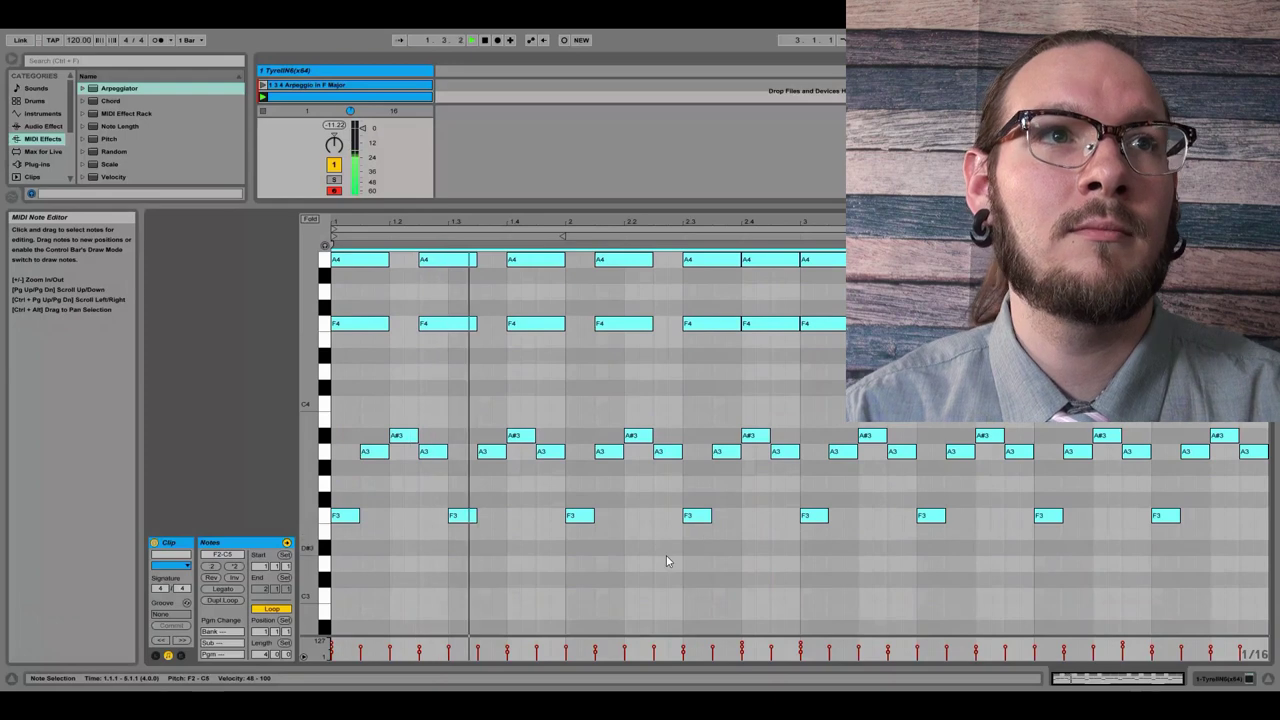
scroll(670, 555, down, 4)
scroll(678, 505, up, 2)
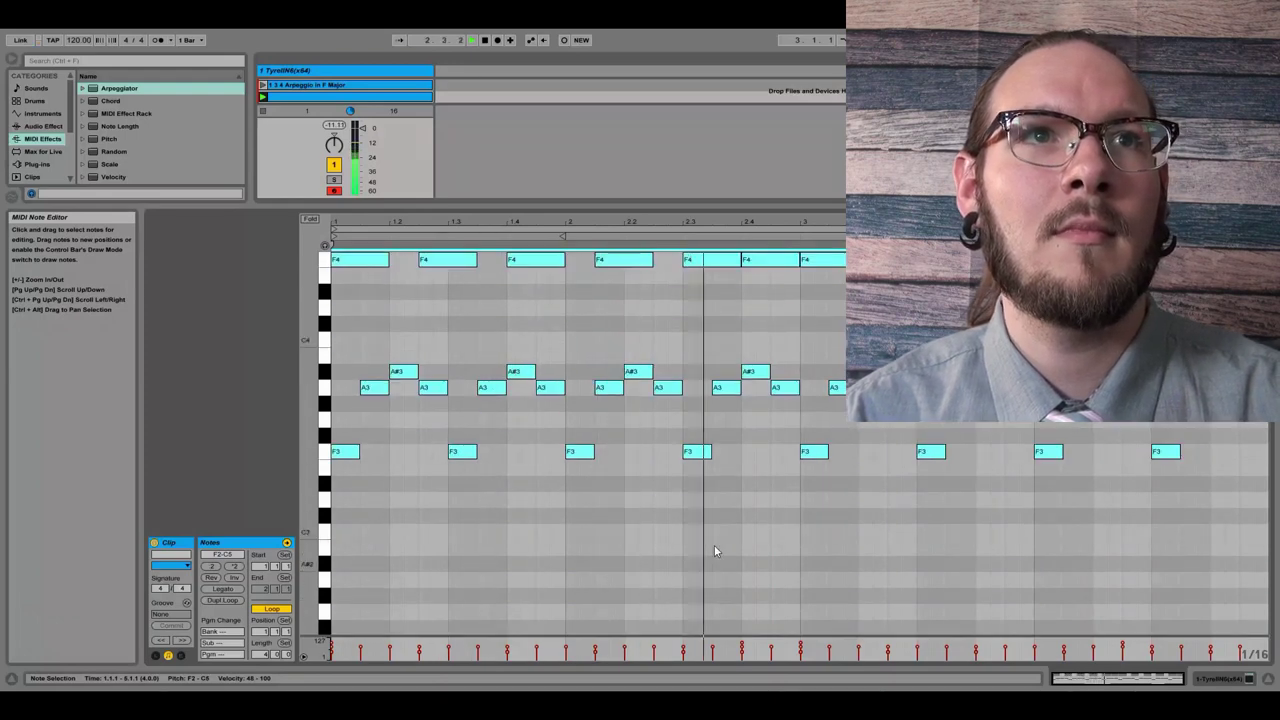
scroll(712, 540, down, 2)
click(710, 527)
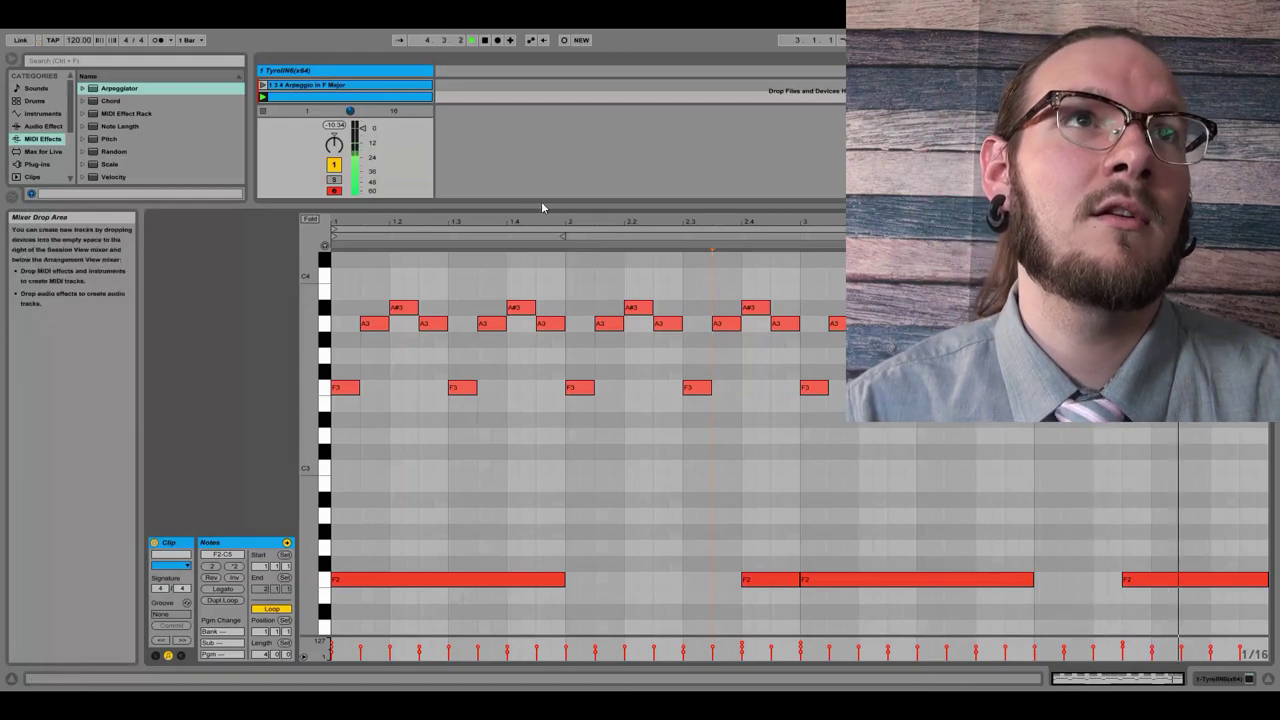
Step: Reduce the note editor's height, stop playback and set the clip's loop length to 8 bars
drag(541, 208, 540, 262)
scroll(648, 490, up, 5)
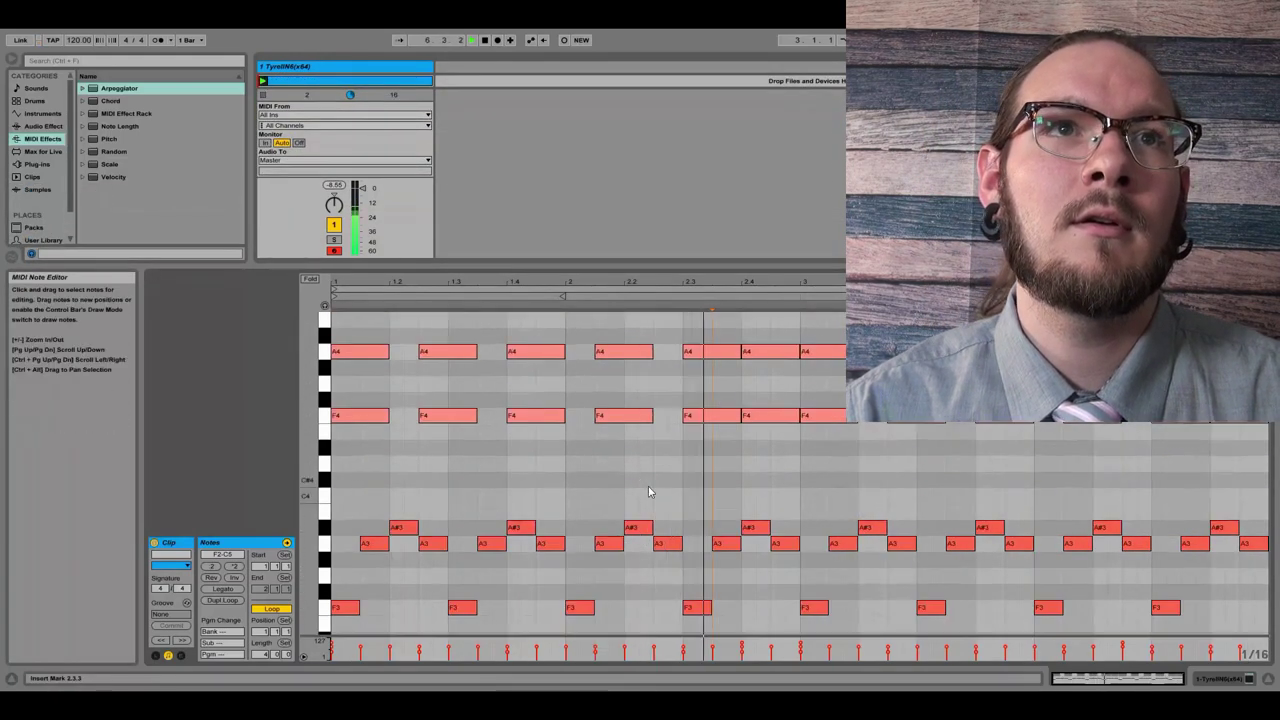
scroll(648, 492, up, 3)
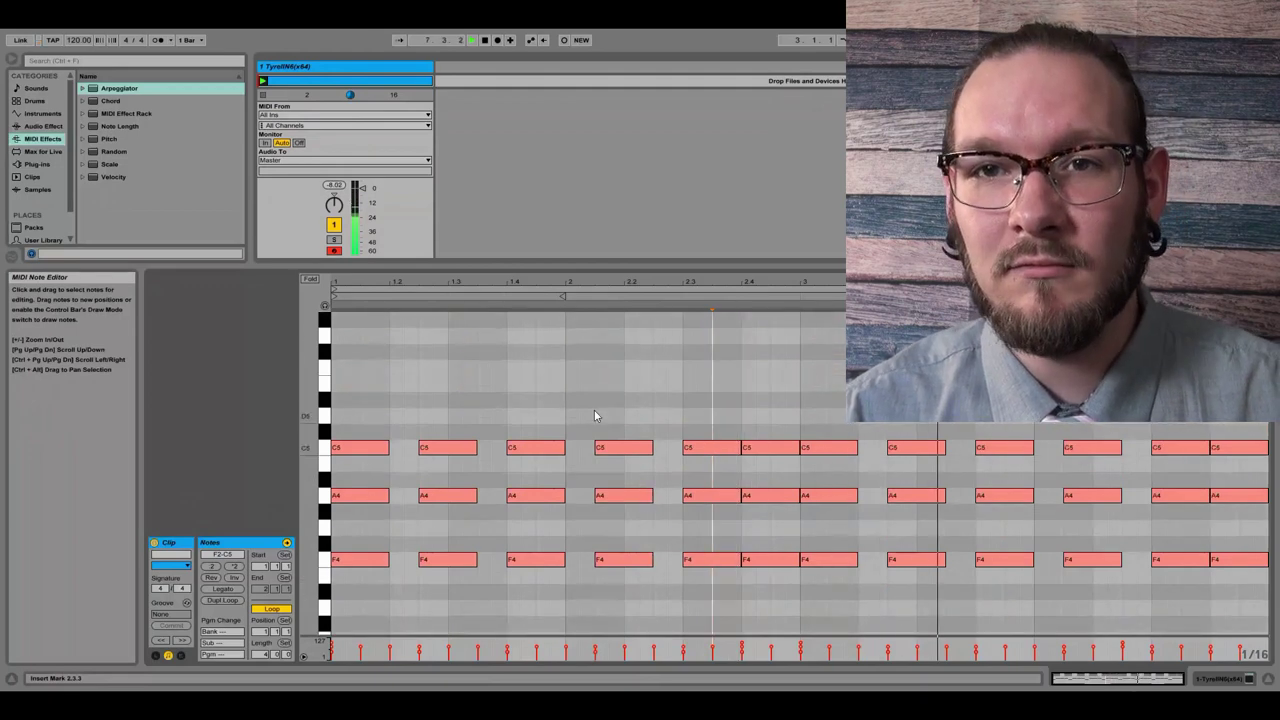
mouse_move(262, 654)
mouse_down()
mouse_move(262, 630)
mouse_move(262, 656)
mouse_up()
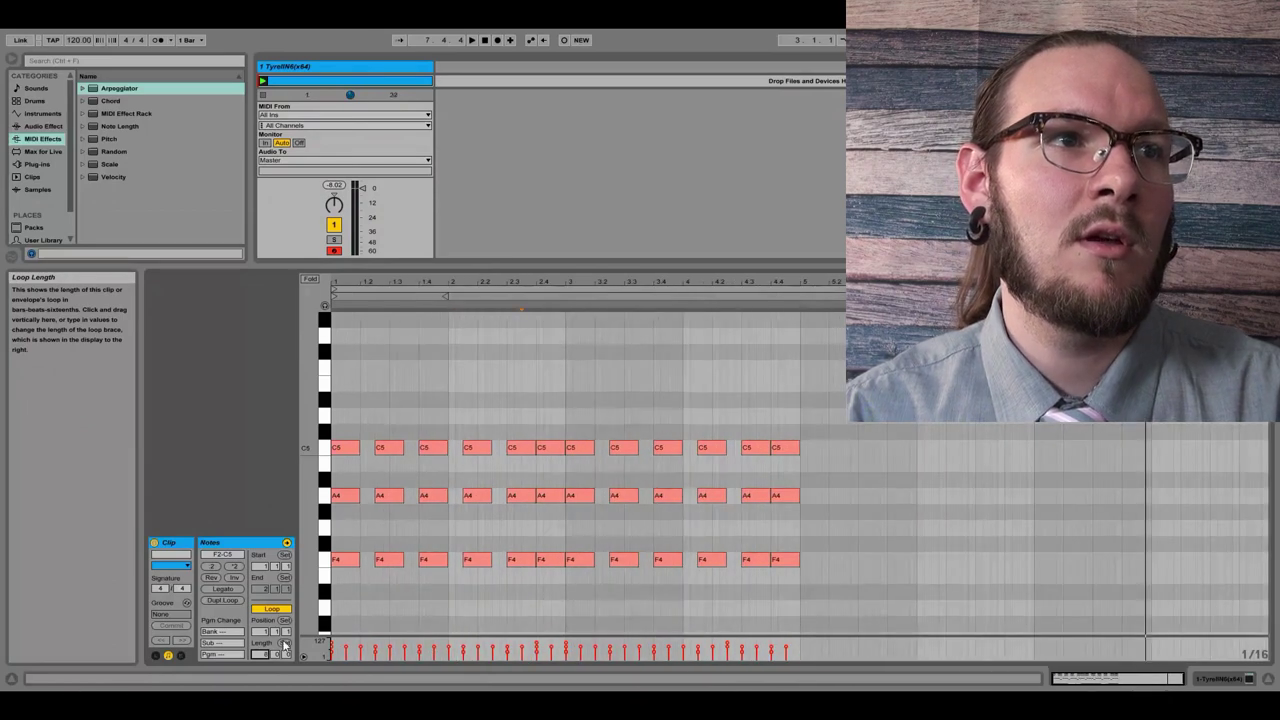
scroll(826, 548, down, 5)
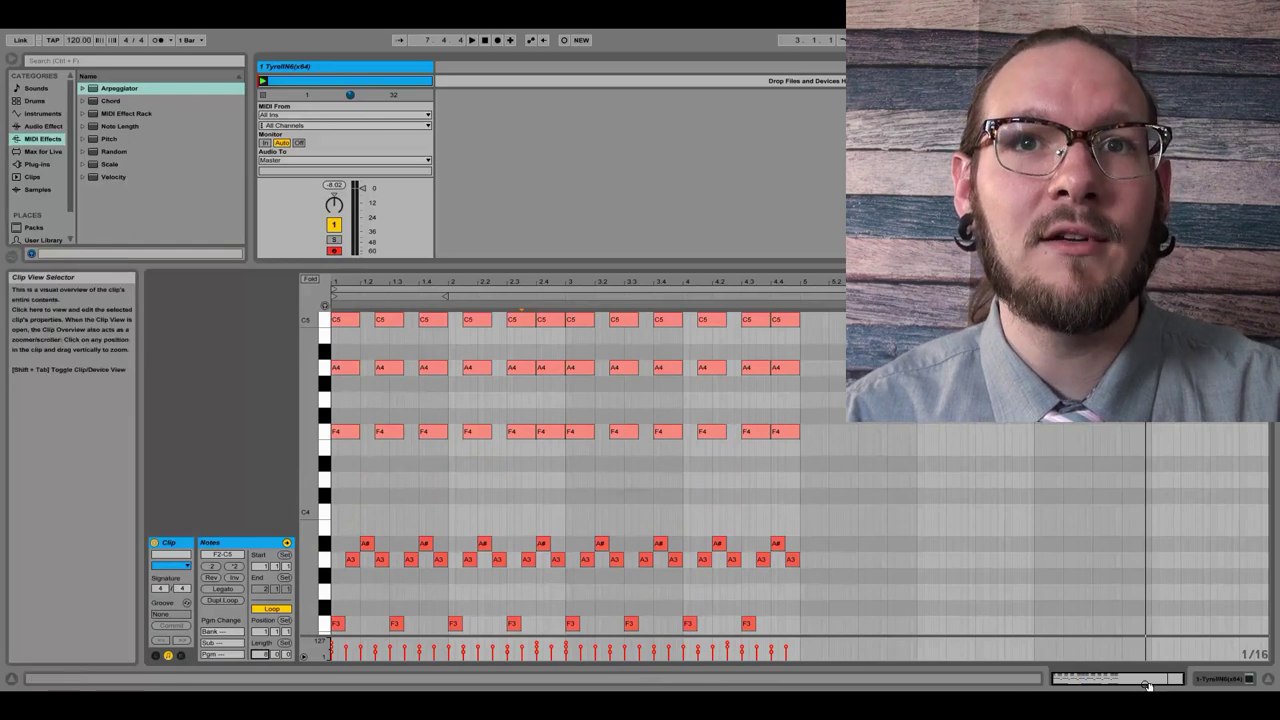
scroll(818, 495, down, 2)
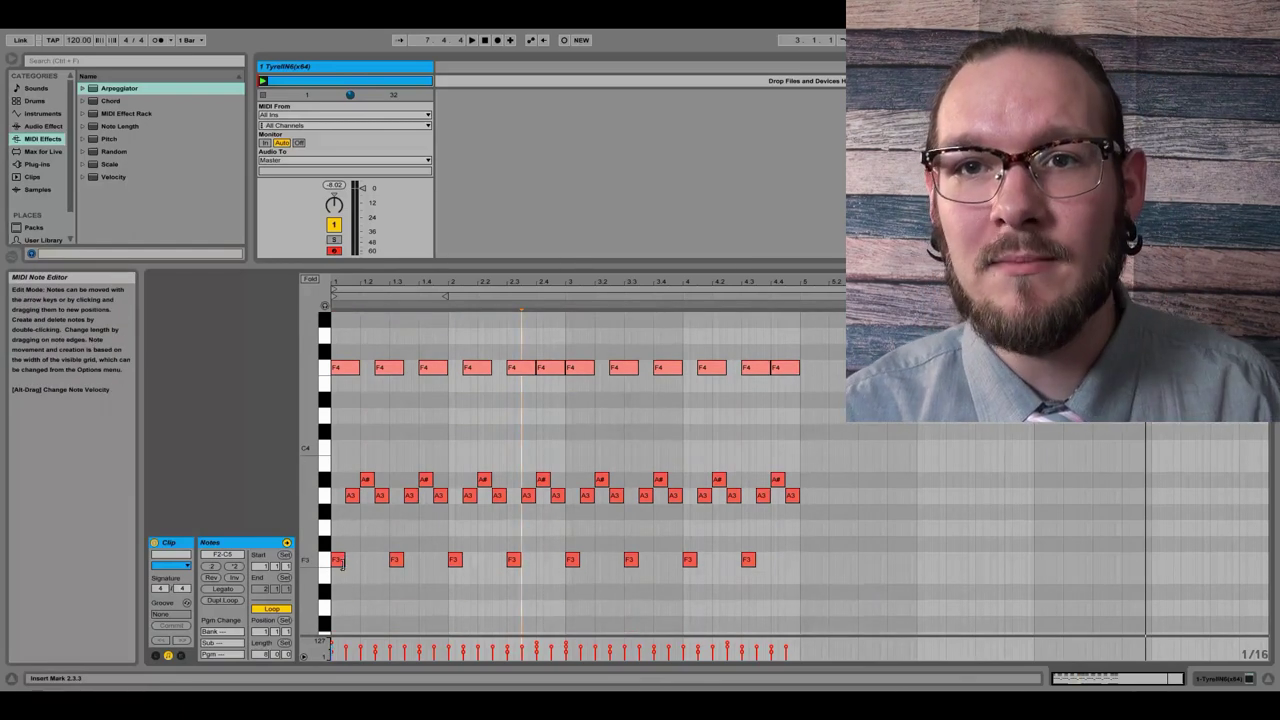
Step: Select all notes of the four-bar F major pattern and duplicate them into bars 5 to 8, starting at 5.1.1
scroll(823, 574, up, 3)
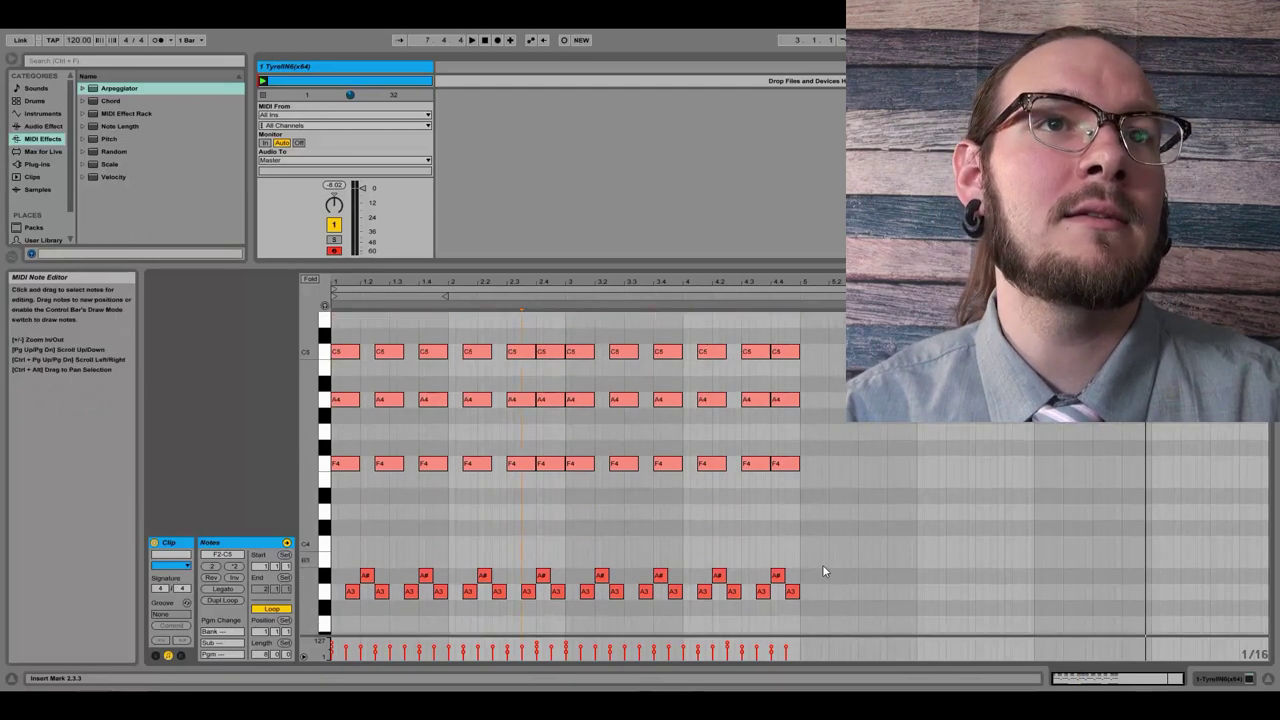
scroll(822, 567, down, 4)
scroll(803, 560, up, 3)
scroll(456, 604, up, 3)
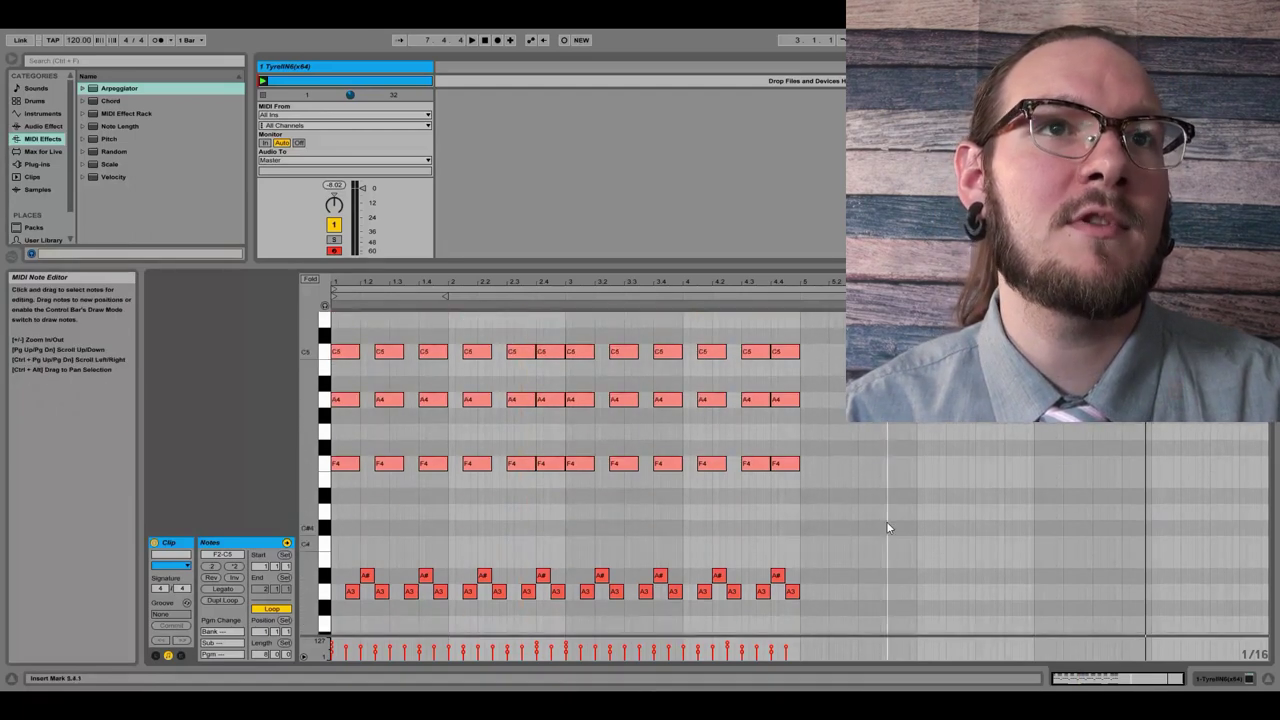
key(ctrl+a)
scroll(507, 537, down, 9)
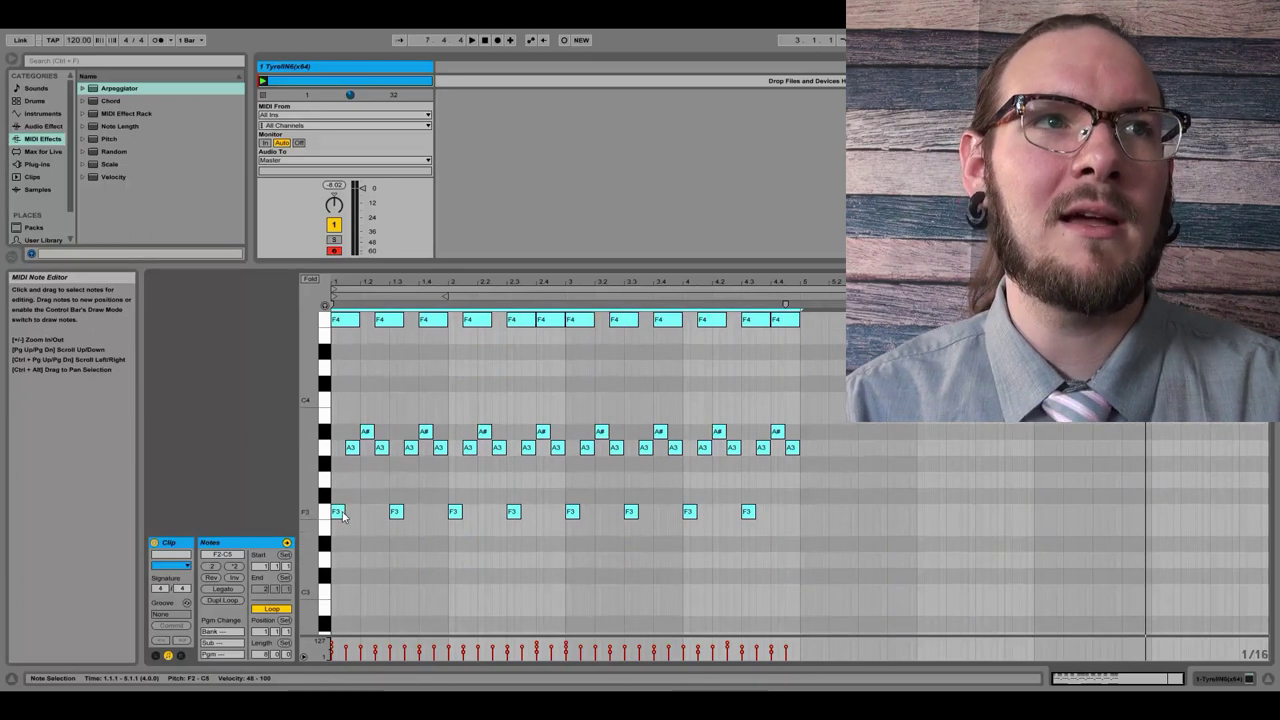
scroll(374, 539, down, 6)
scroll(388, 591, down, 4)
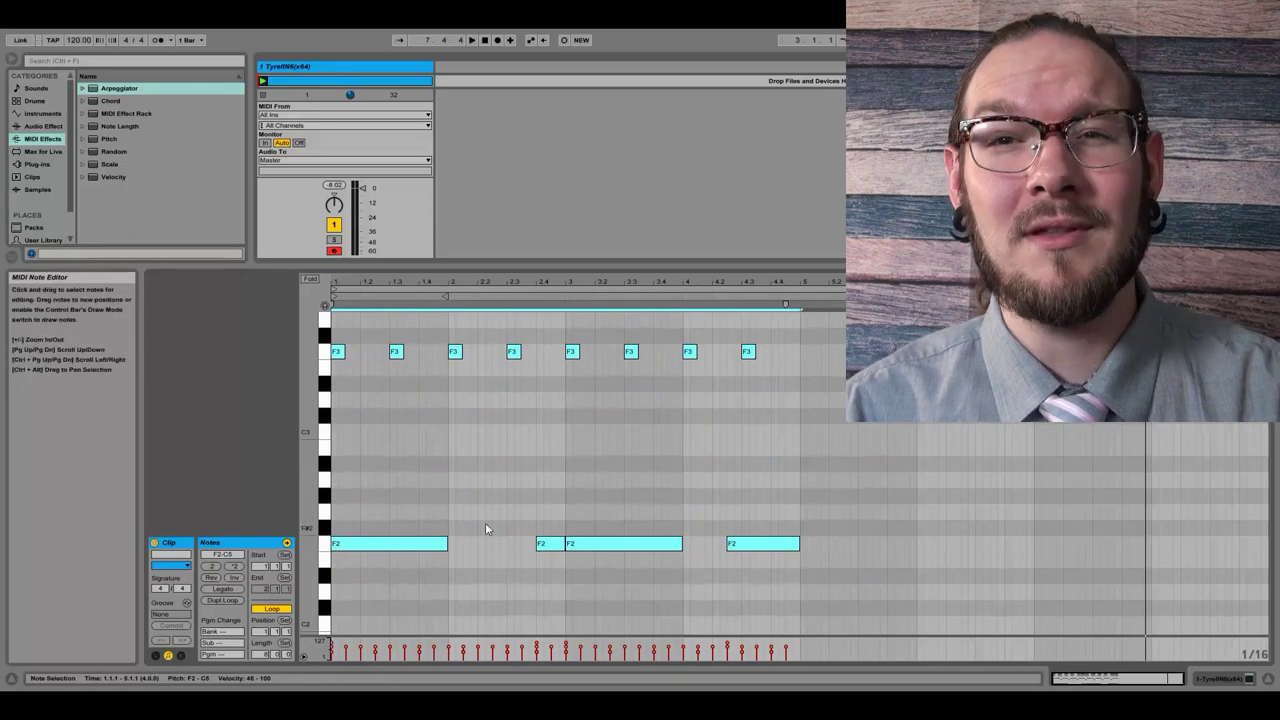
drag(355, 543, 825, 543)
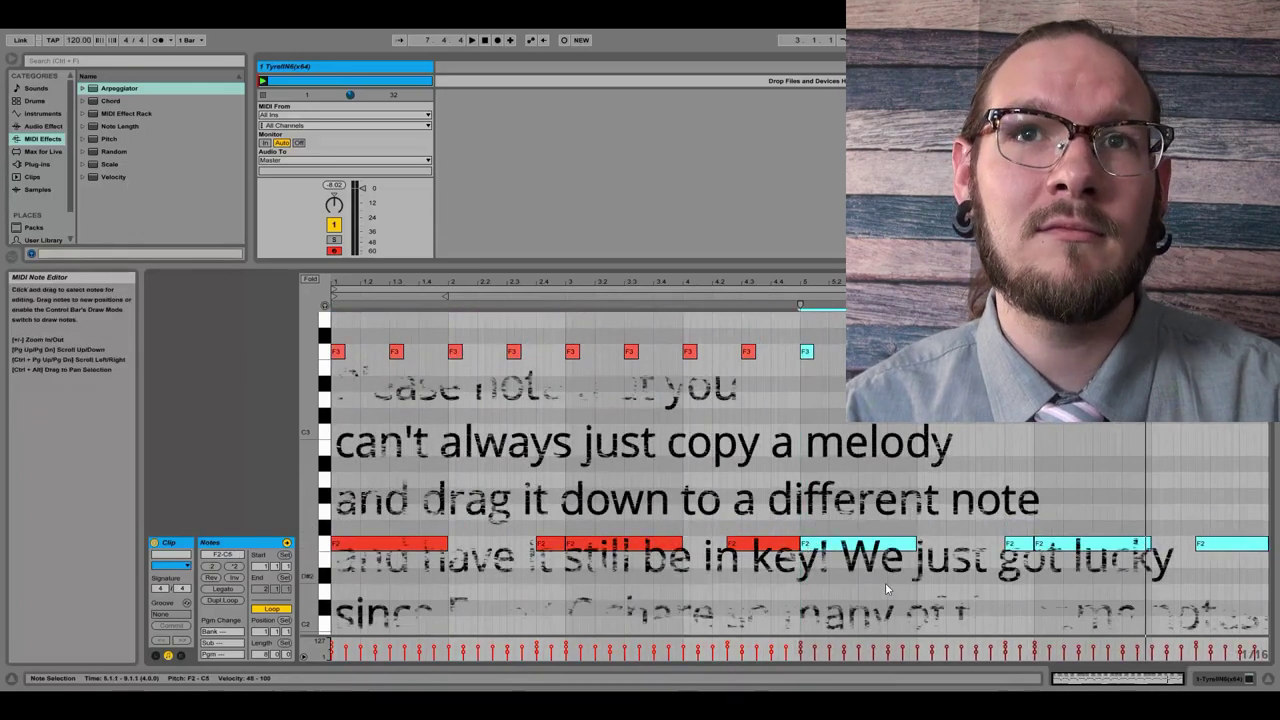
Step: Transpose the copied pattern in bars 5 to 8 down so its F2 bass notes land on C2, and deselect it
scroll(885, 590, down, 3)
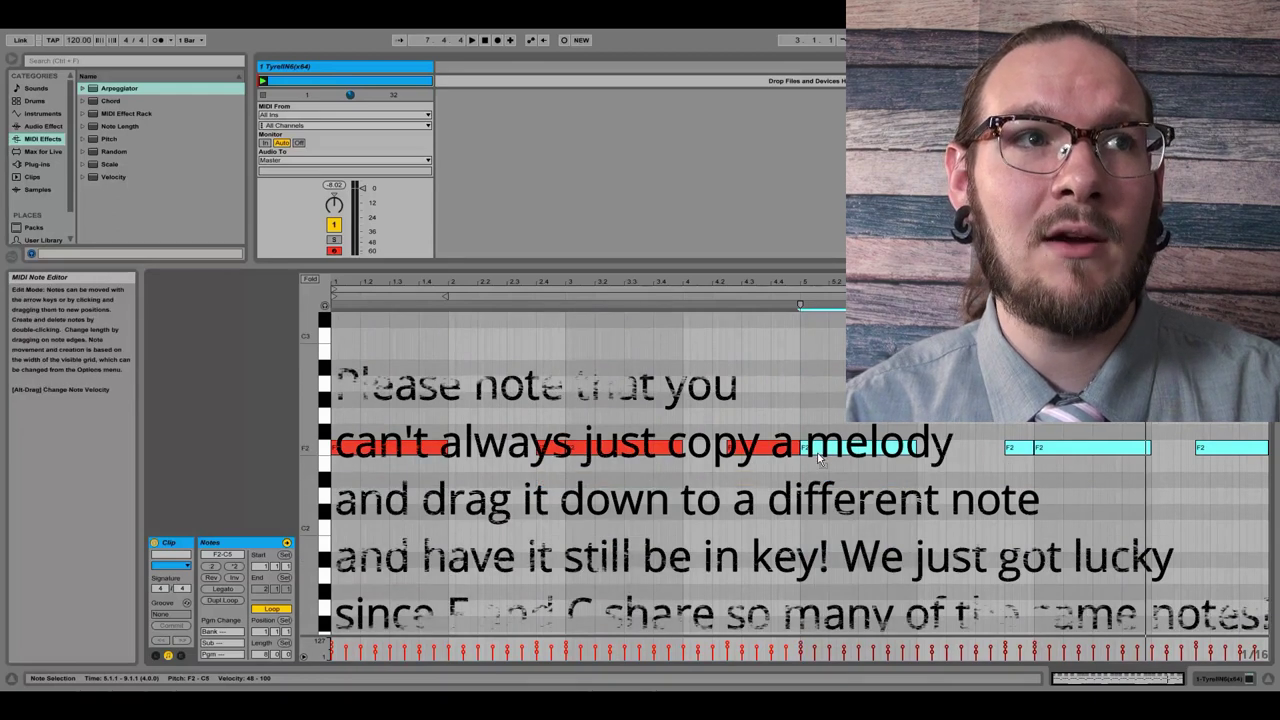
drag(818, 457, 822, 532)
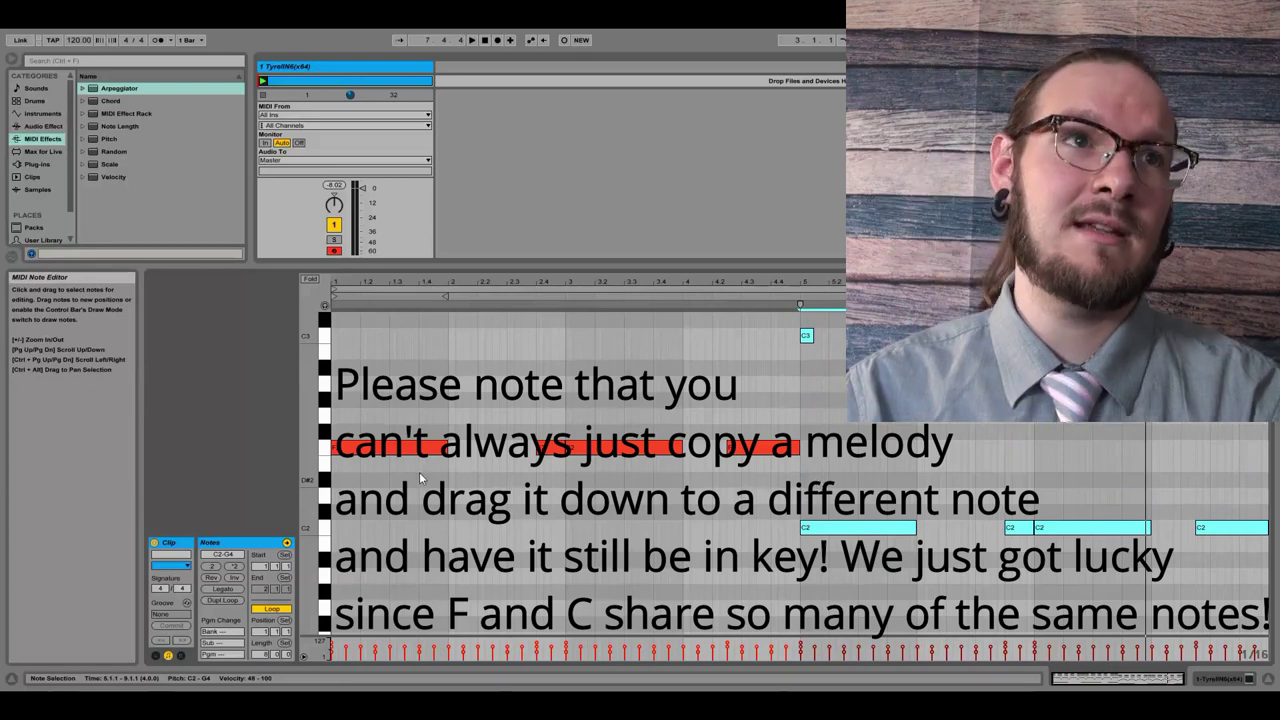
click(350, 480)
Step: Play the eight-bar clip and compare the F pattern in bars 1 to 4 with the C pattern in bars 5 to 8
key(space)
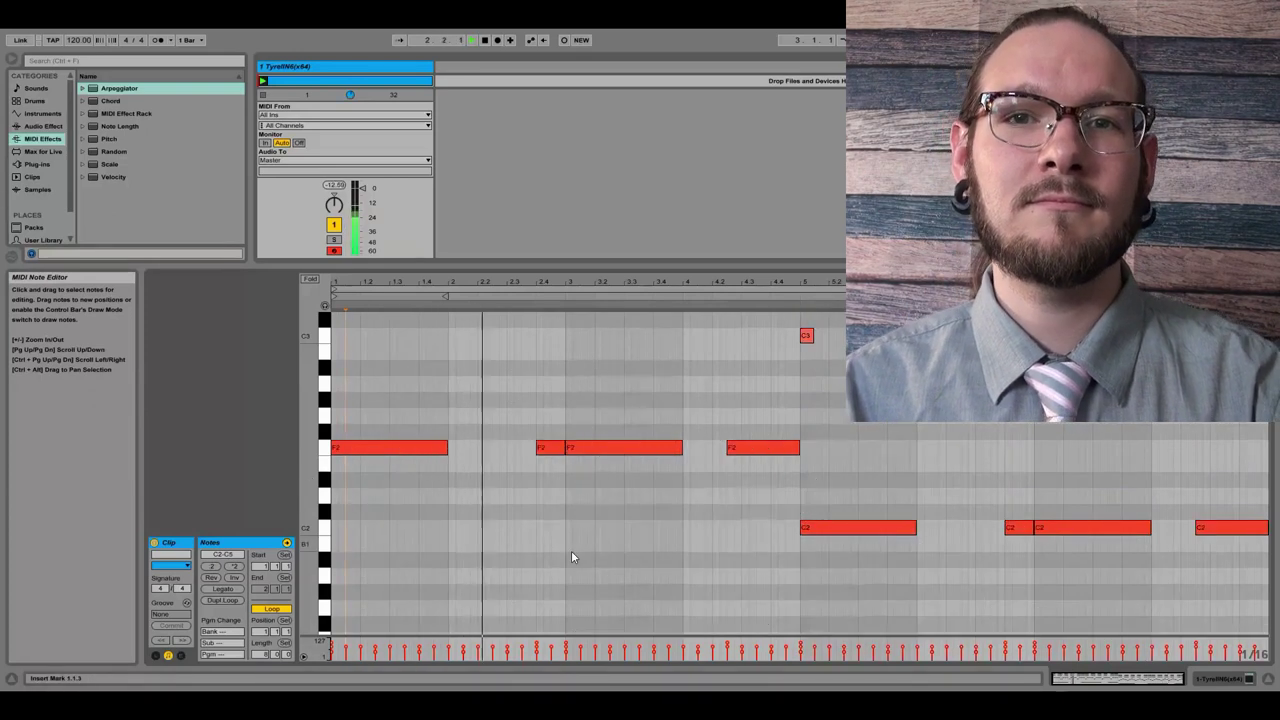
scroll(630, 580, up, 2)
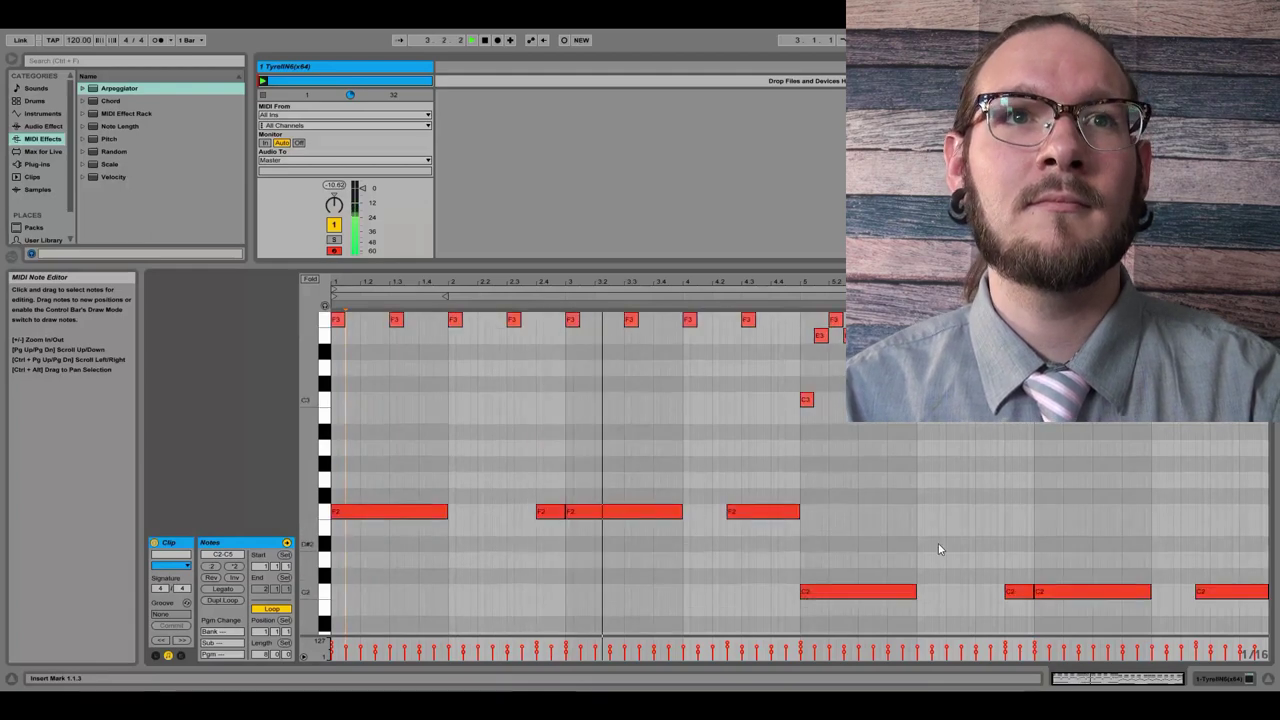
scroll(960, 551, up, 2)
scroll(960, 572, up, 3)
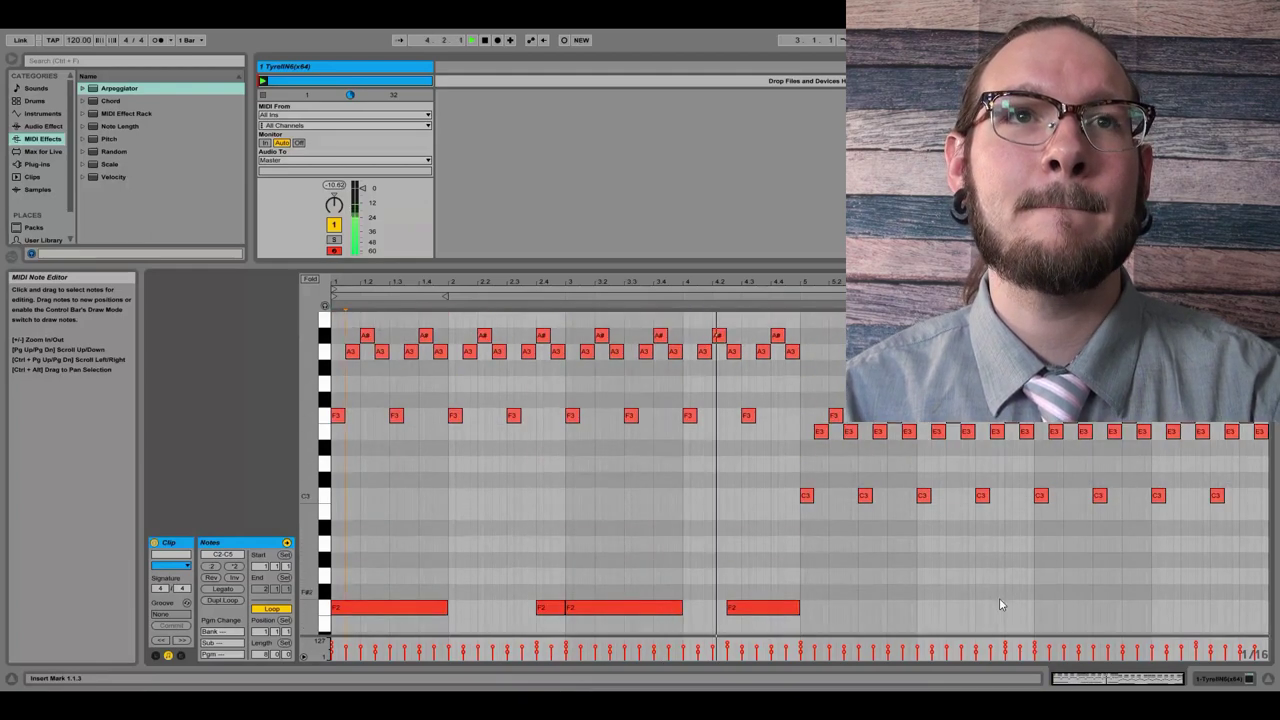
scroll(1024, 581, up, 1)
scroll(1017, 578, down, 2)
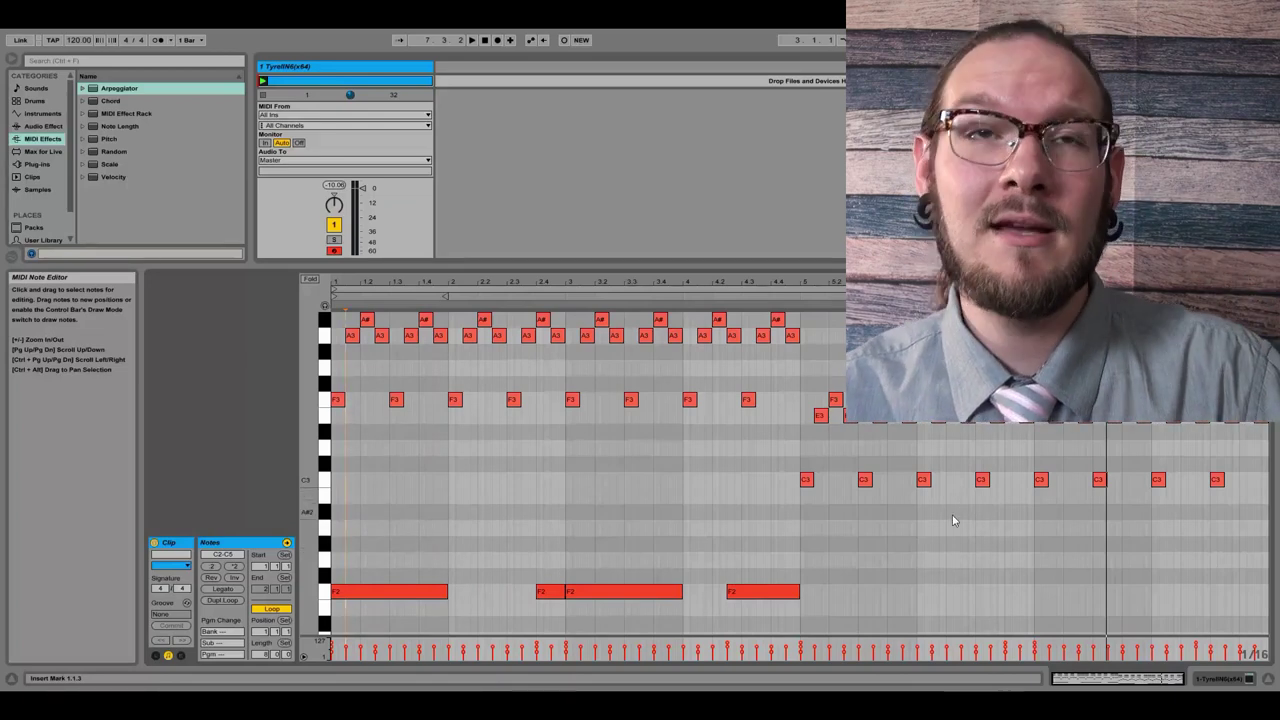
Step: Compare the C pattern's chord and arpeggio notes in bars 5 to 8 with the F pattern in bars 1 to 4
scroll(930, 590, up, 3)
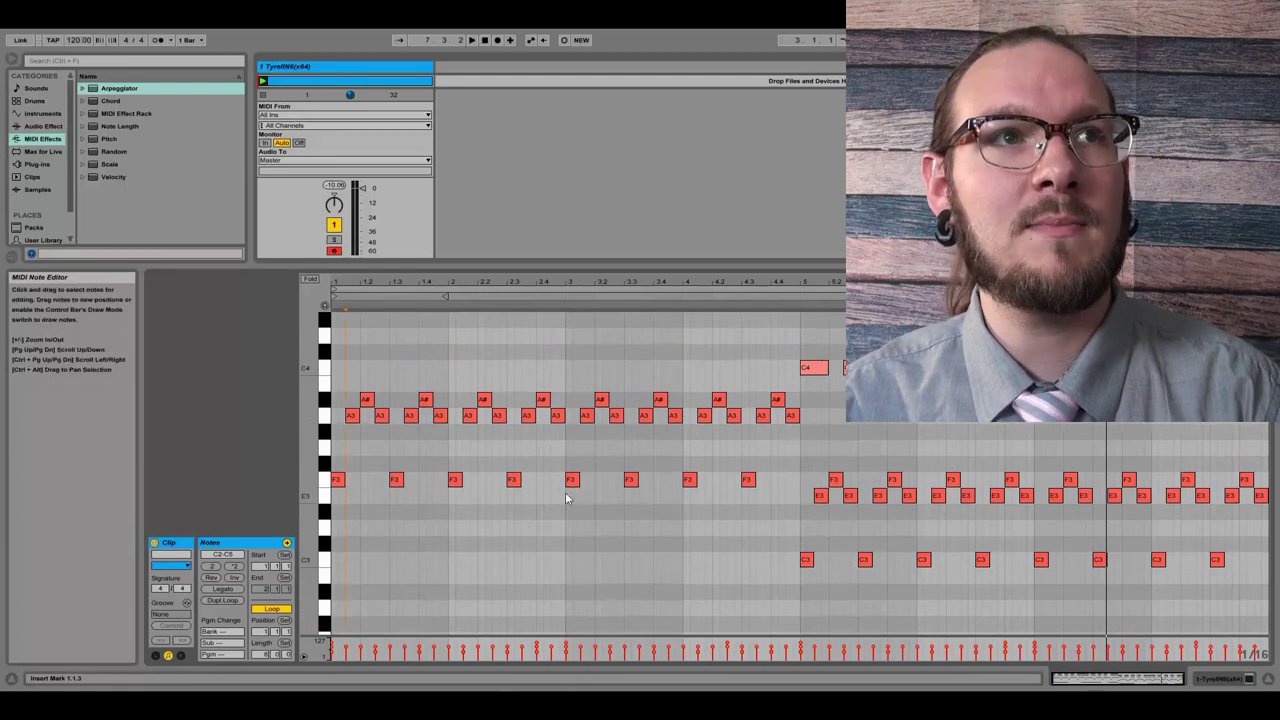
click(815, 368)
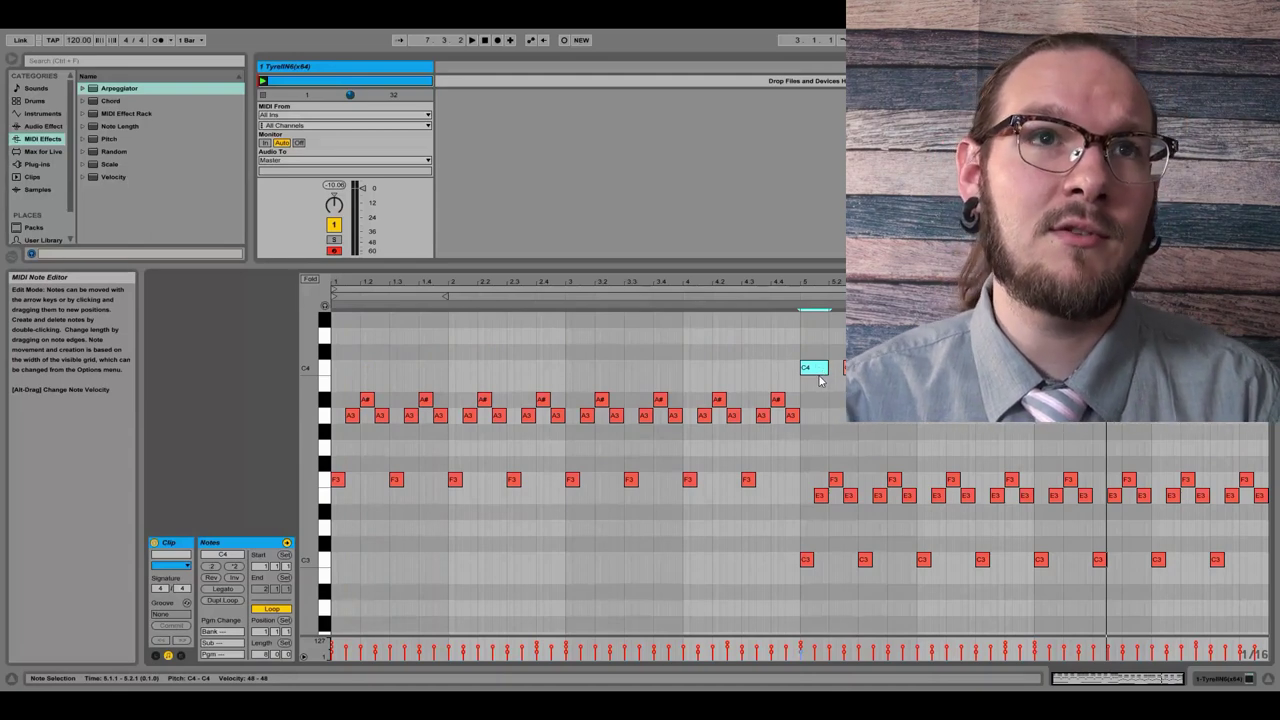
scroll(829, 430, up, 3)
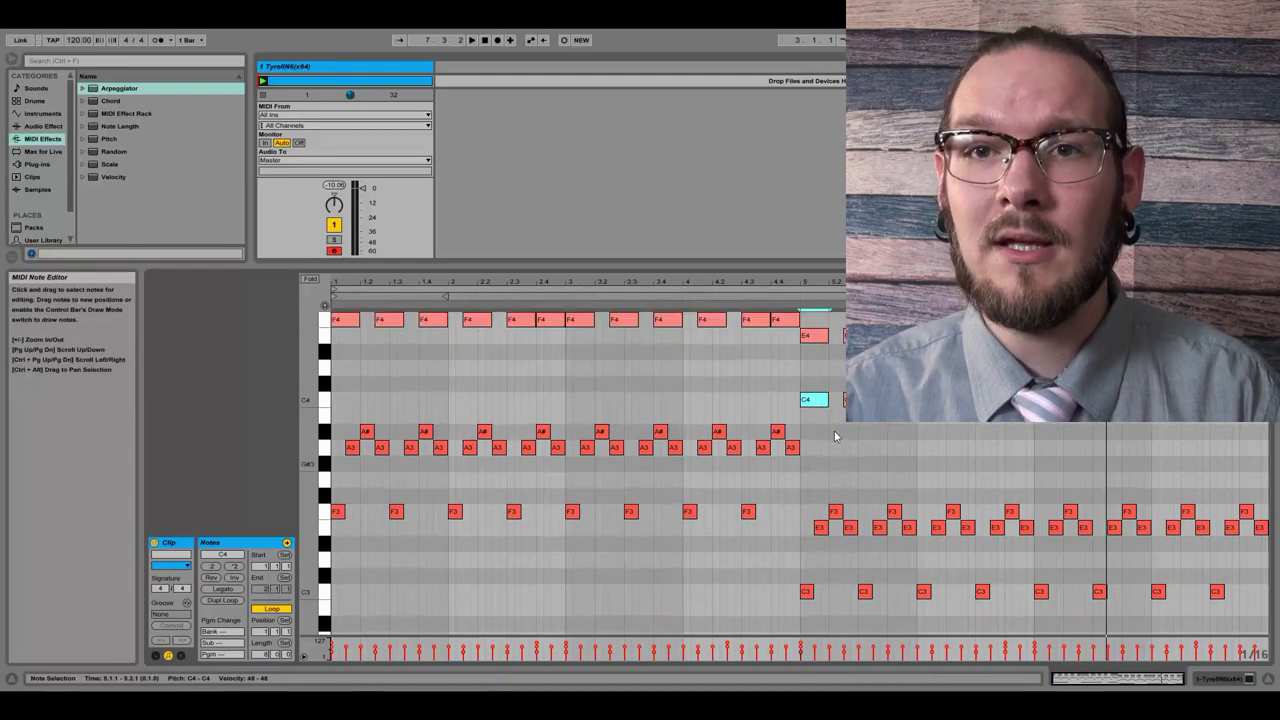
scroll(837, 476, down, 4)
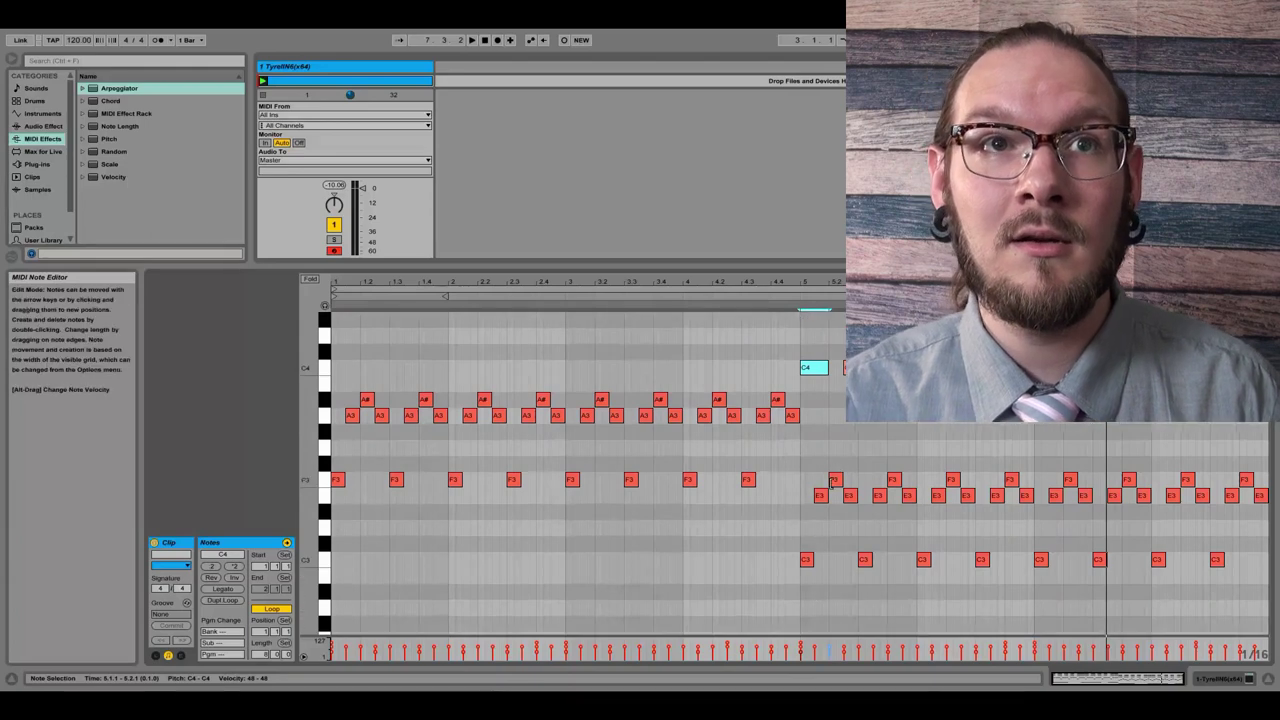
scroll(442, 559, up, 9)
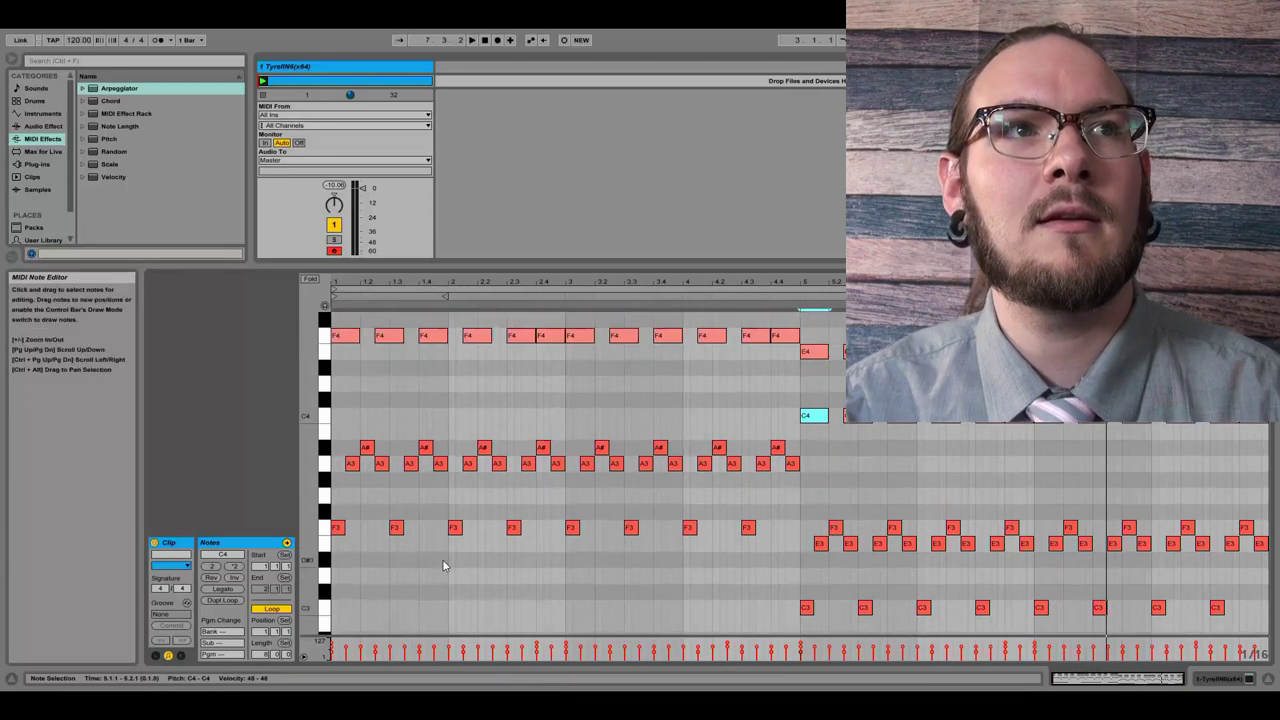
Step: Try out extra sixteenth notes on G3, A3, A#3 and C4 at 1.1.1, then delete them
double_click(338, 577)
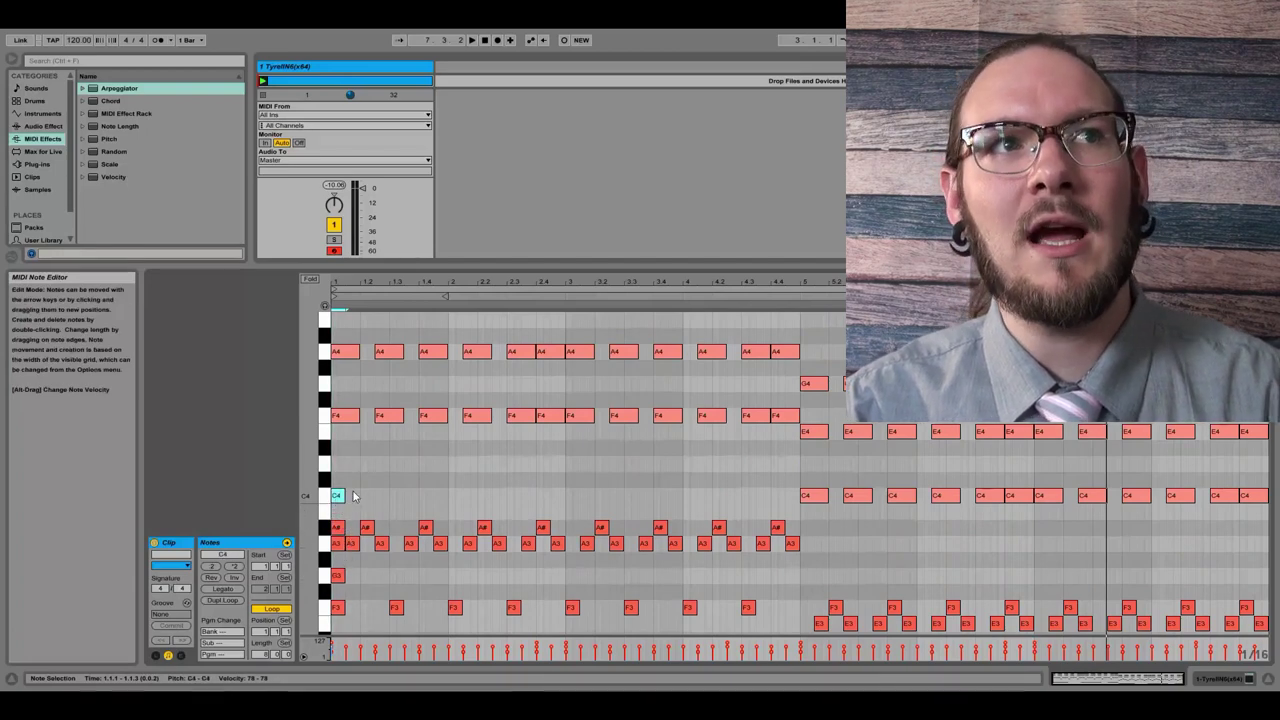
drag(345, 488, 326, 618)
click(338, 576)
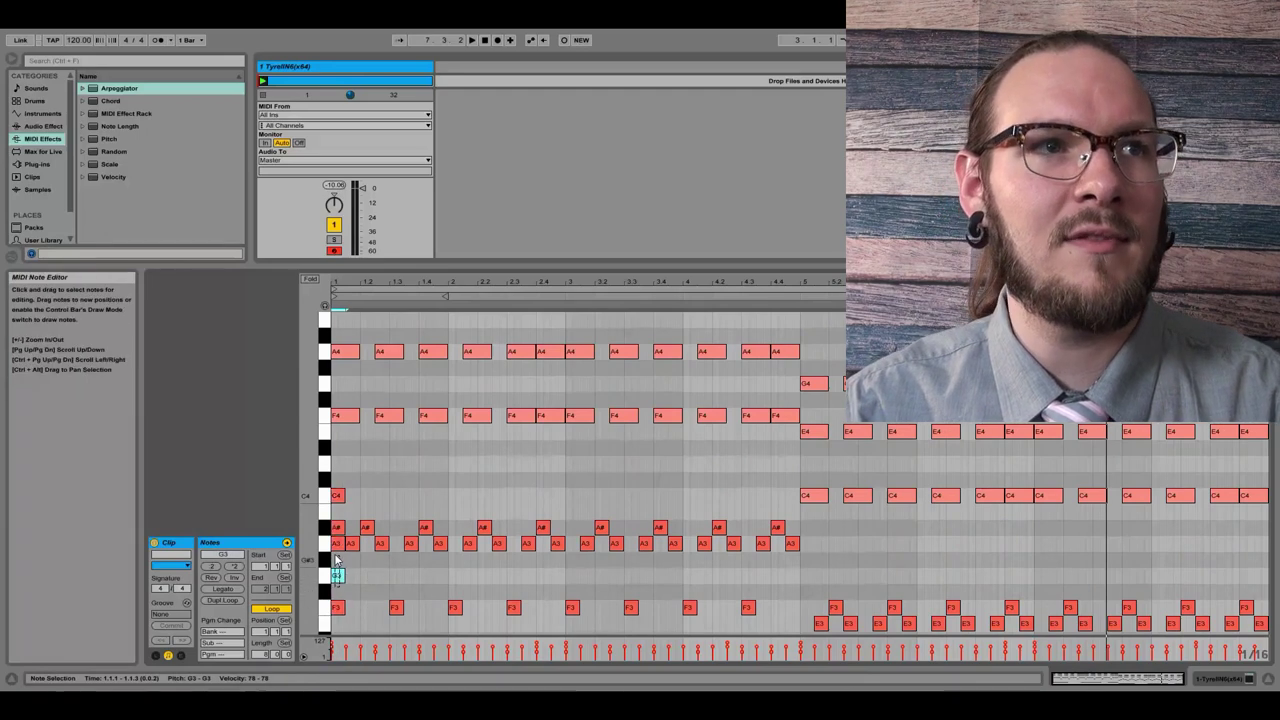
key(Delete)
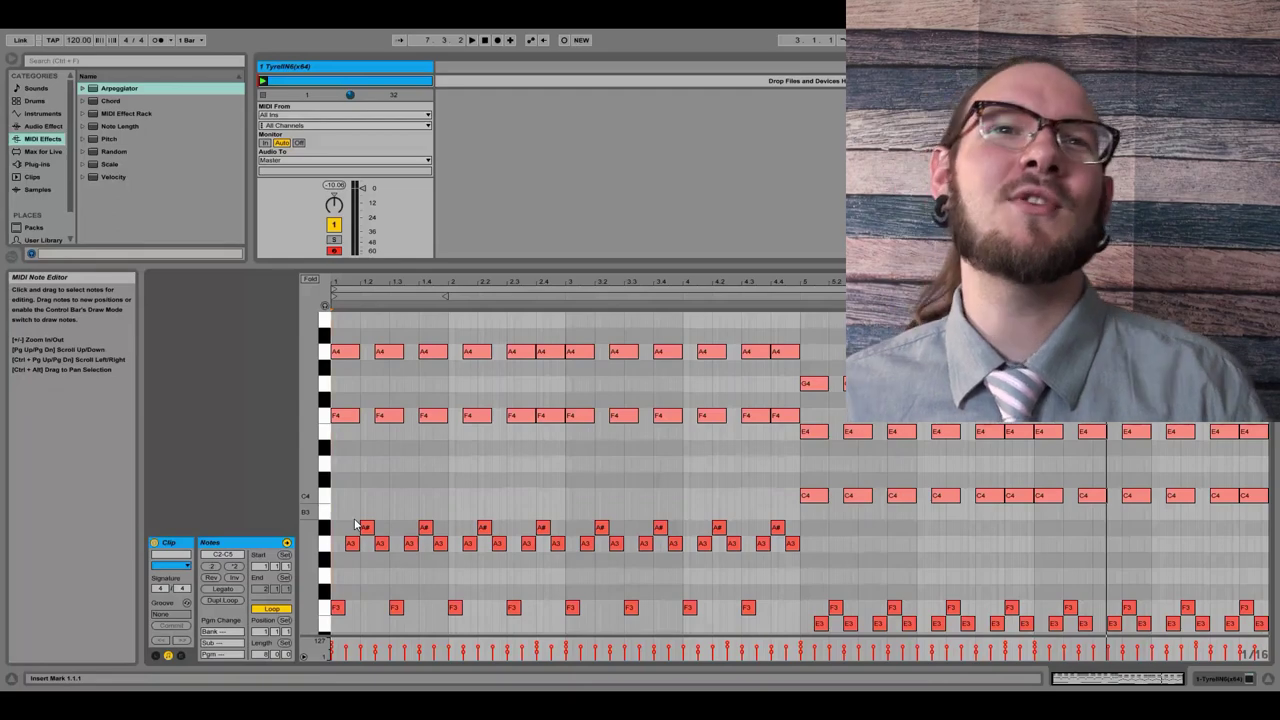
Step: Examine the F and C chord notes together with the arpeggio notes across the clip's pitch range
scroll(482, 514, up, 5)
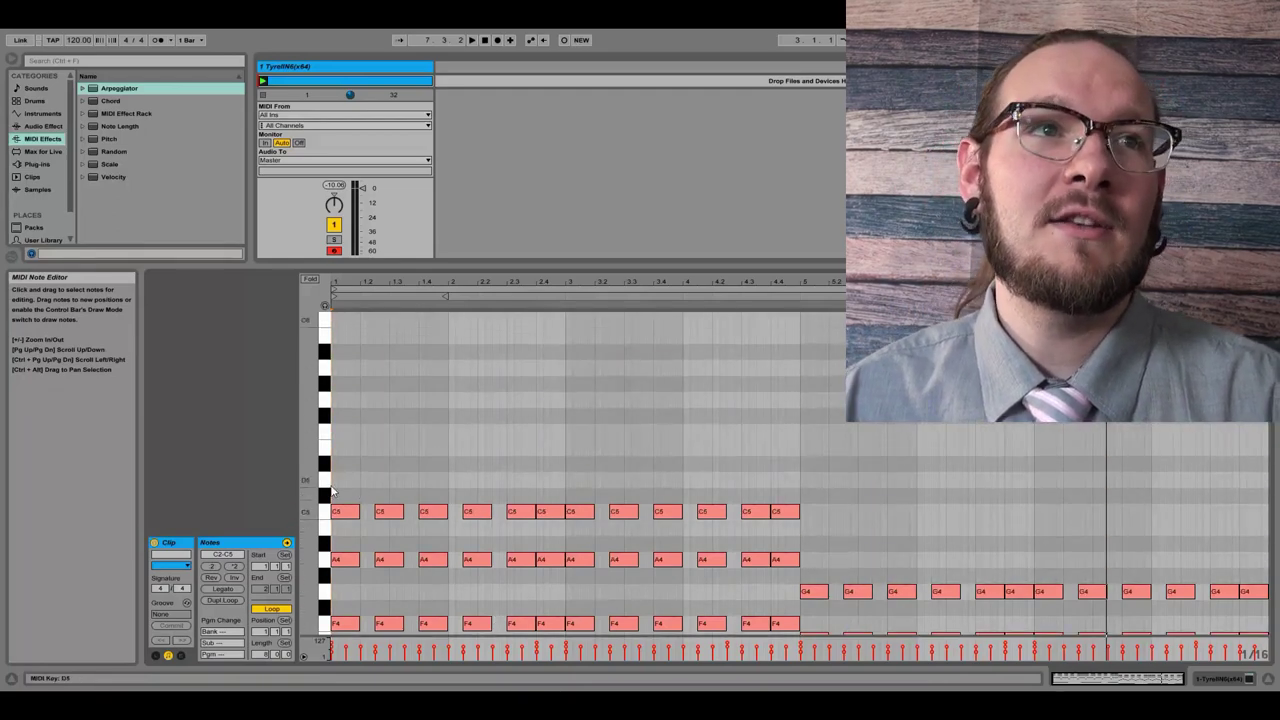
scroll(420, 505, down, 4)
scroll(462, 497, up, 4)
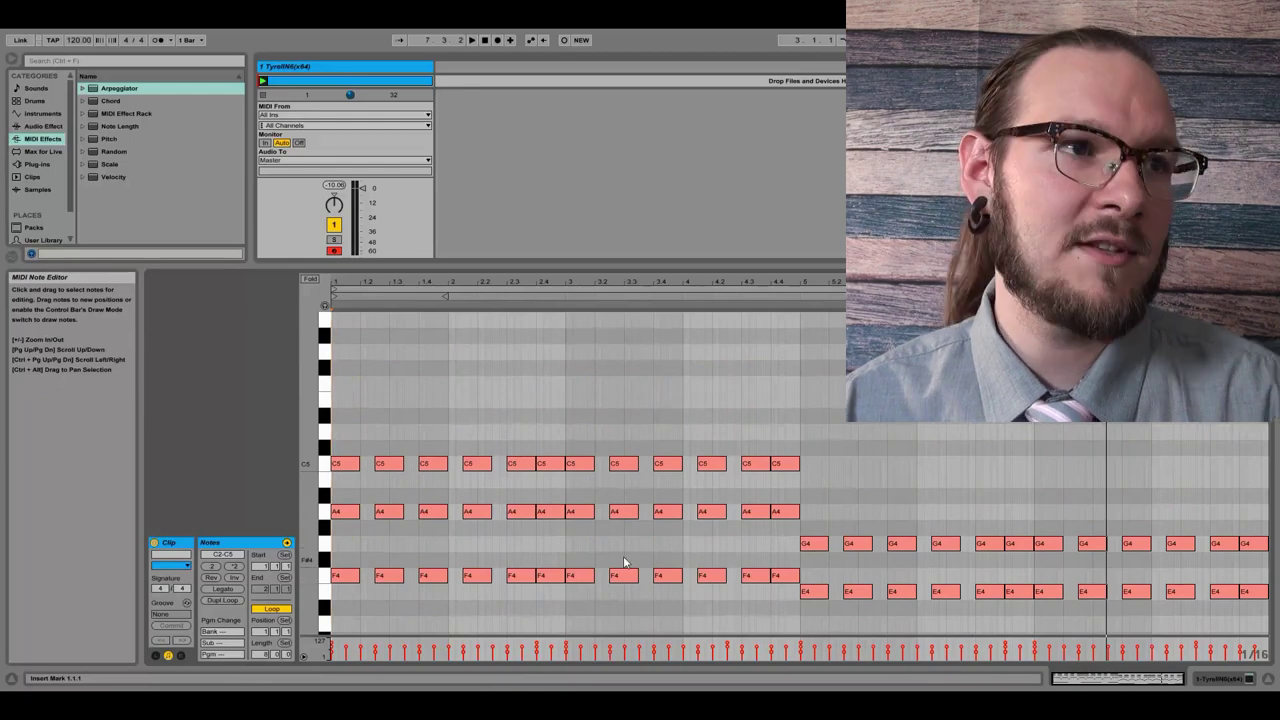
scroll(830, 474, down, 3)
scroll(560, 580, up, 3)
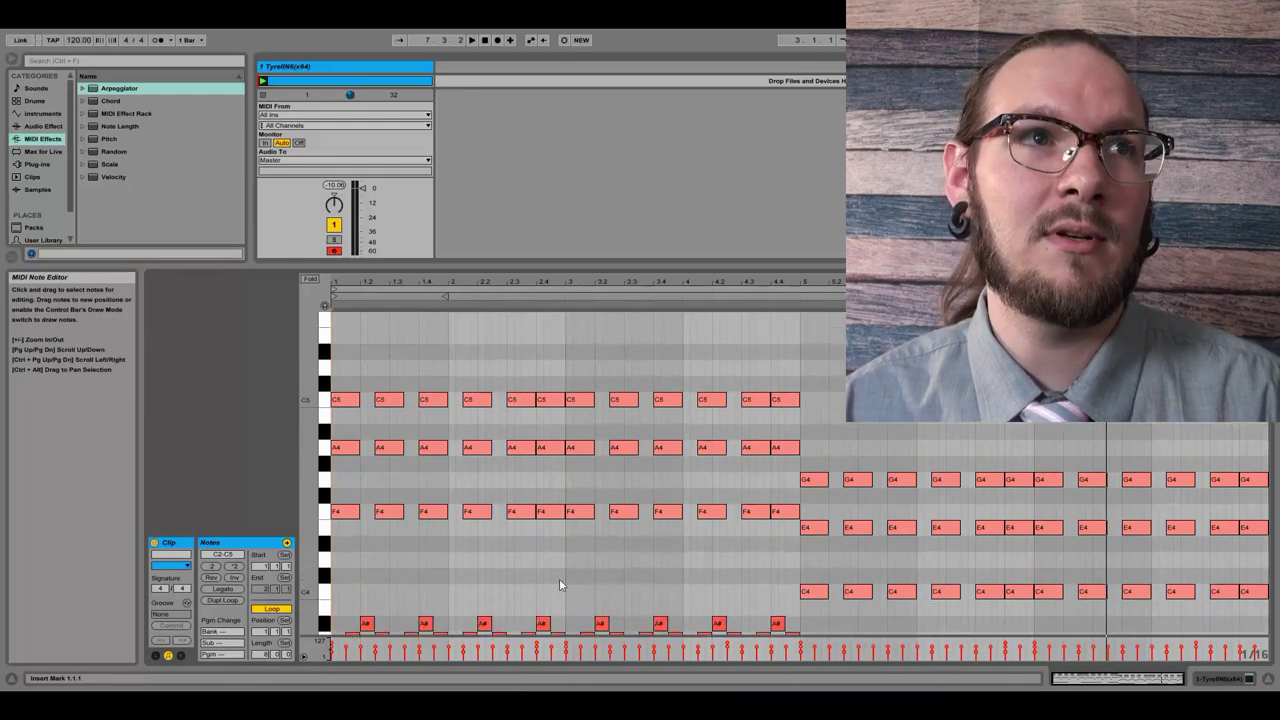
scroll(527, 568, down, 3)
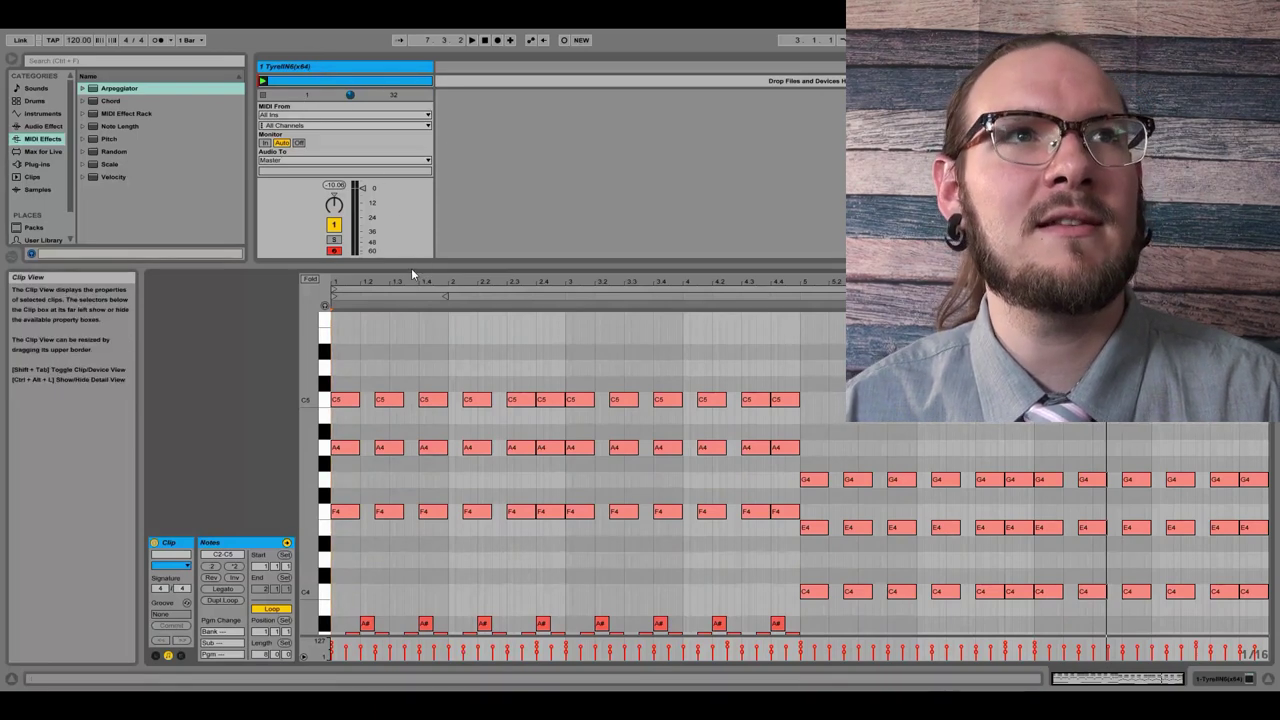
Step: Enlarge the session area and insert a new MIDI track beside the TyrellN6 track
drag(395, 262, 395, 358)
right_click(465, 74)
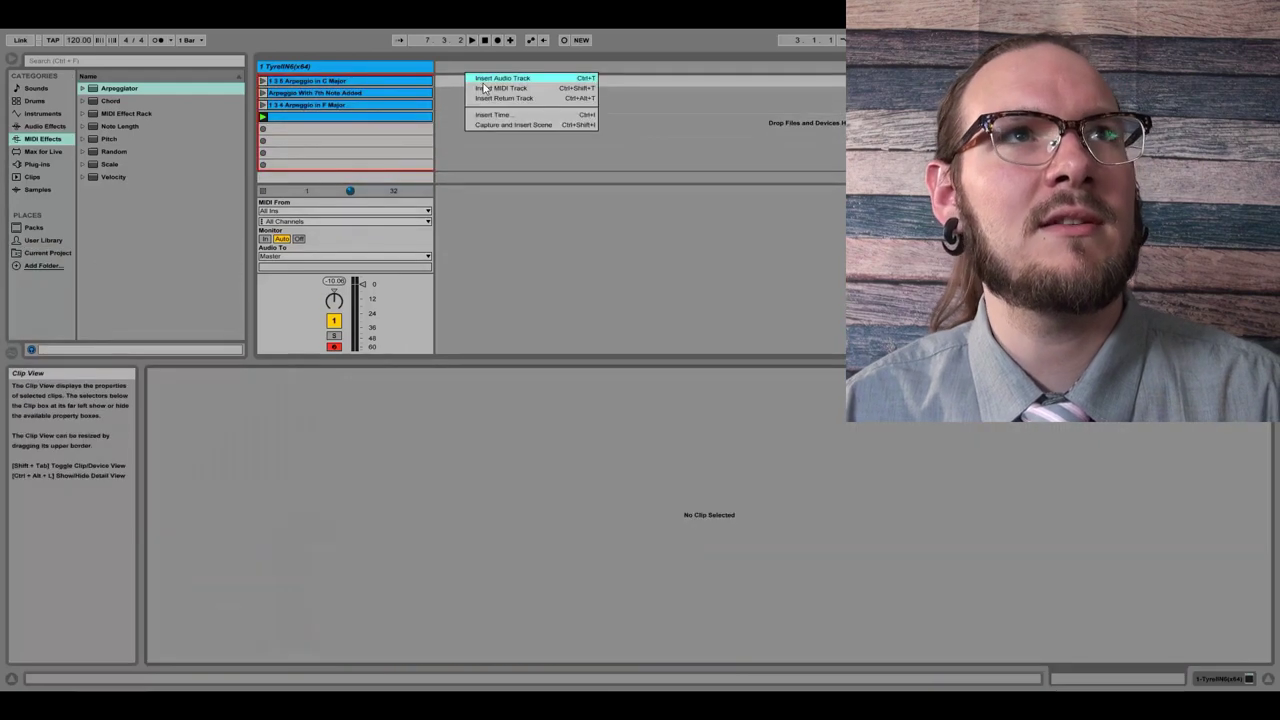
click(480, 92)
click(463, 70)
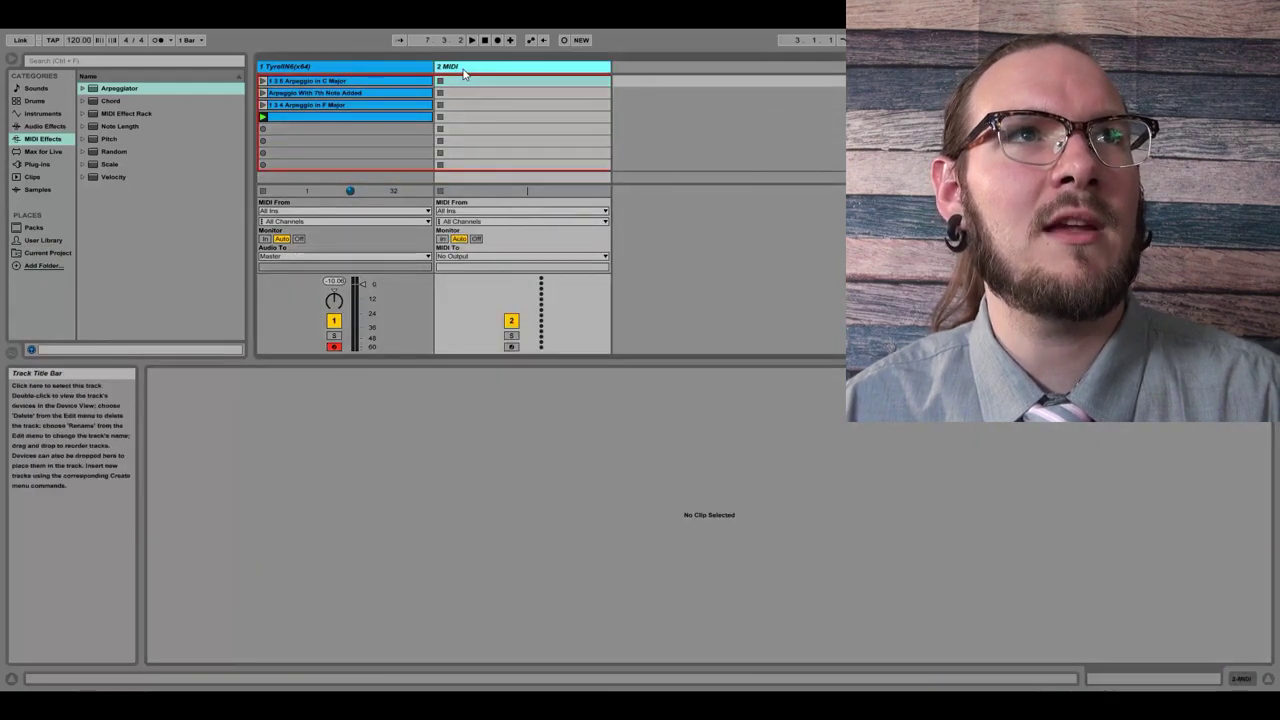
Step: Duplicate the TyrellN6 track with all its clips and delete the empty MIDI track
click(328, 65)
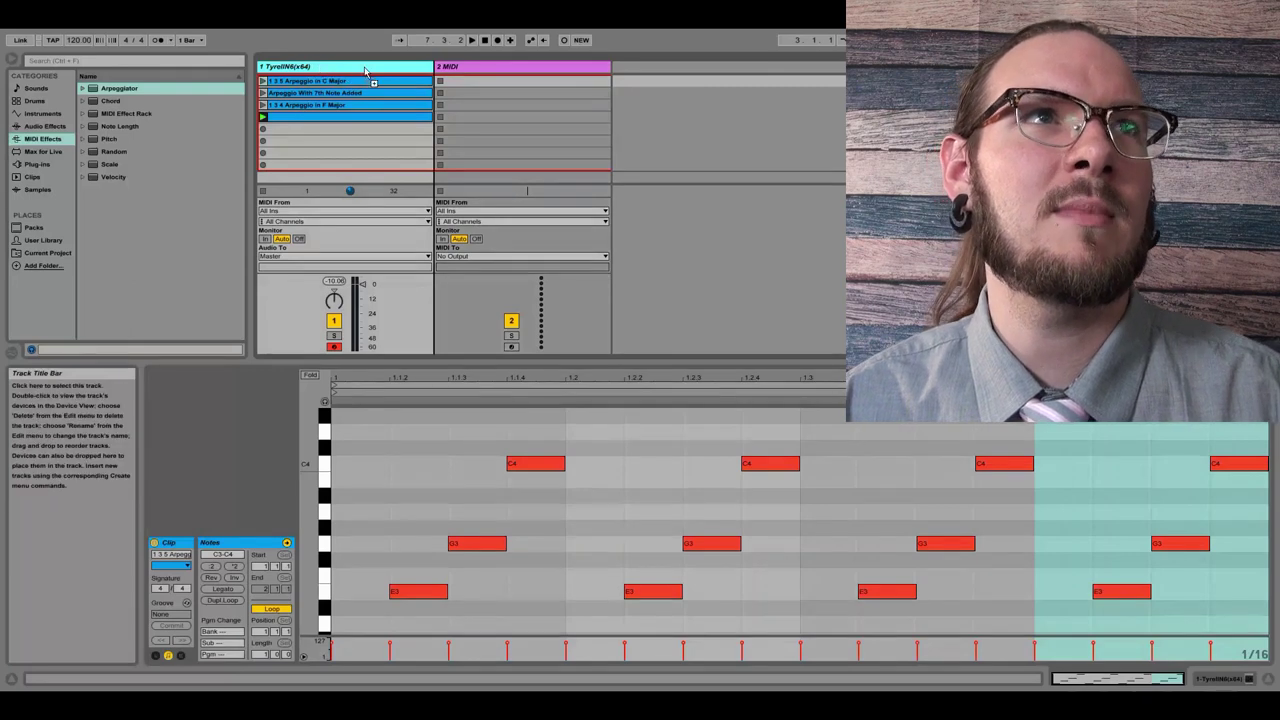
key(ctrl+d)
click(643, 68)
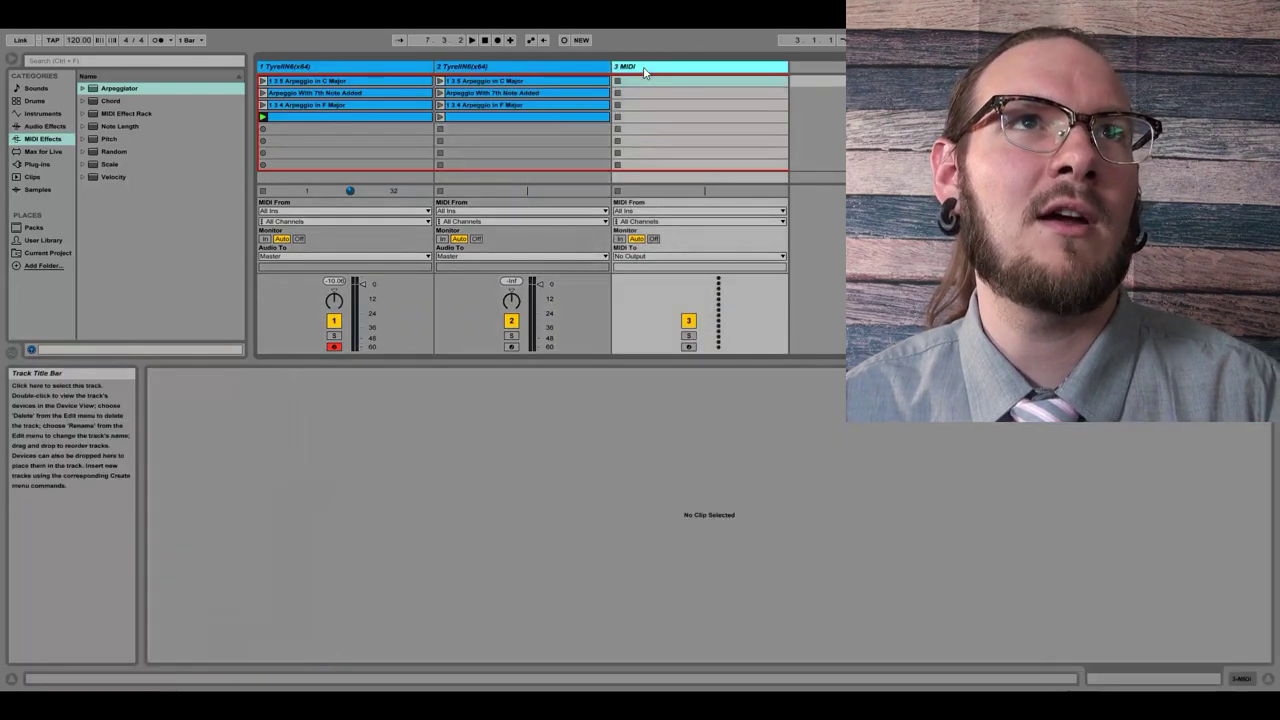
key(Delete)
click(329, 67)
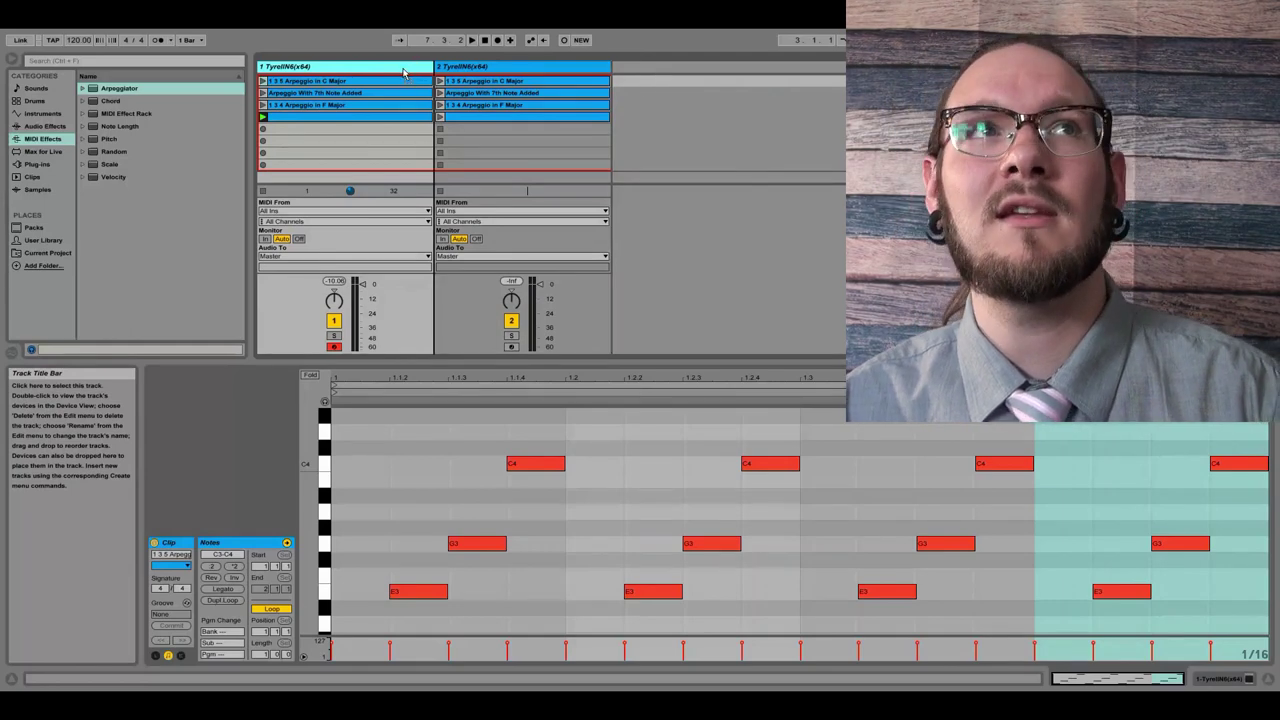
click(490, 68)
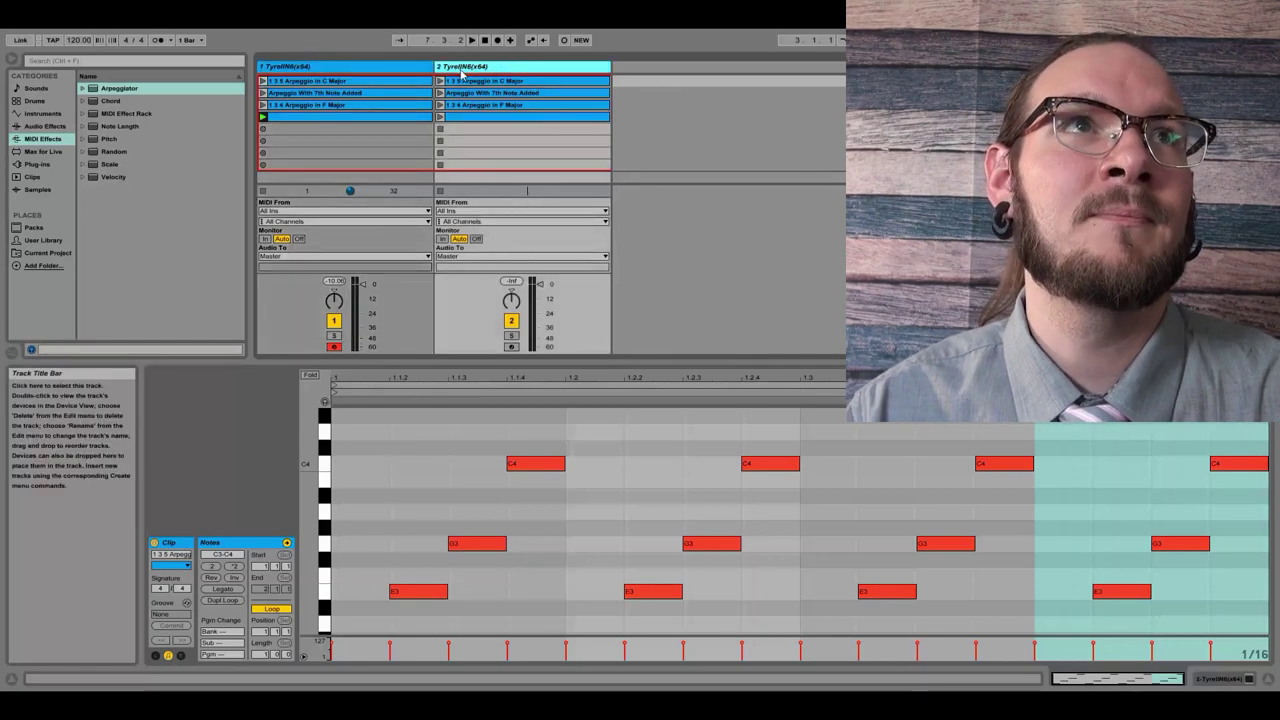
Step: Open the unnamed eight-bar clip on the duplicated track and delete its chord notes above C4
click(460, 121)
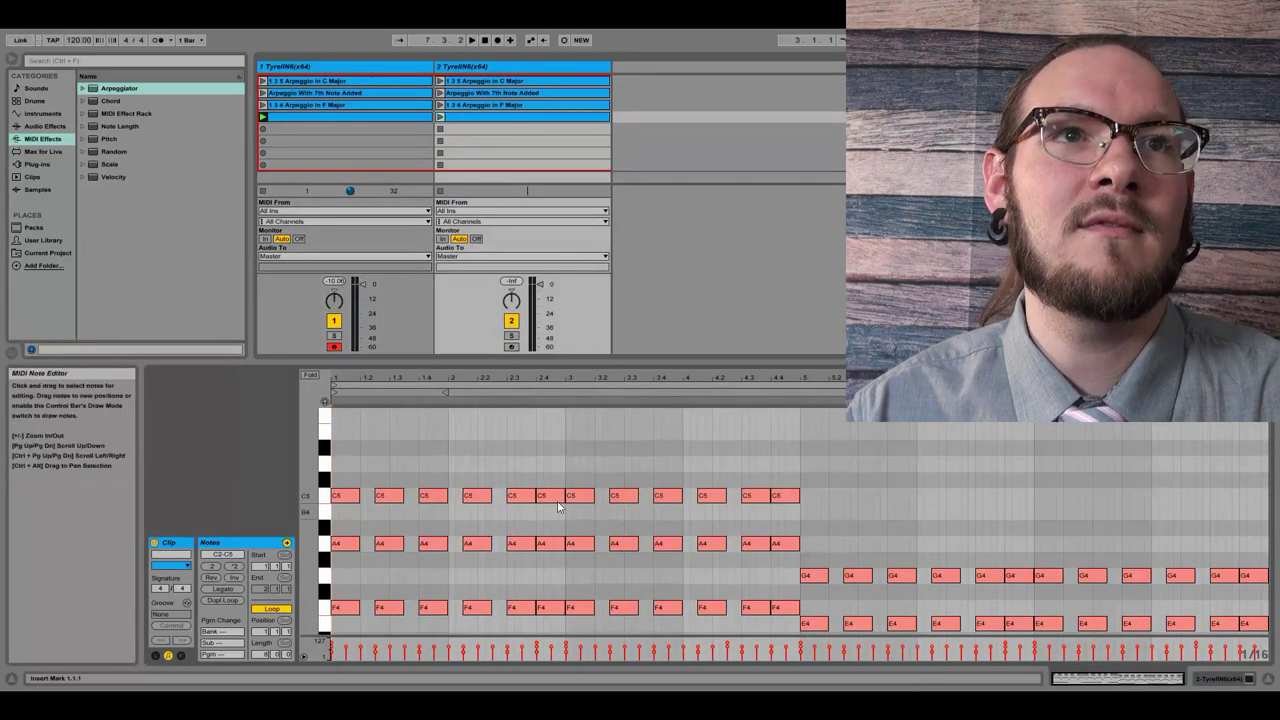
click(471, 146)
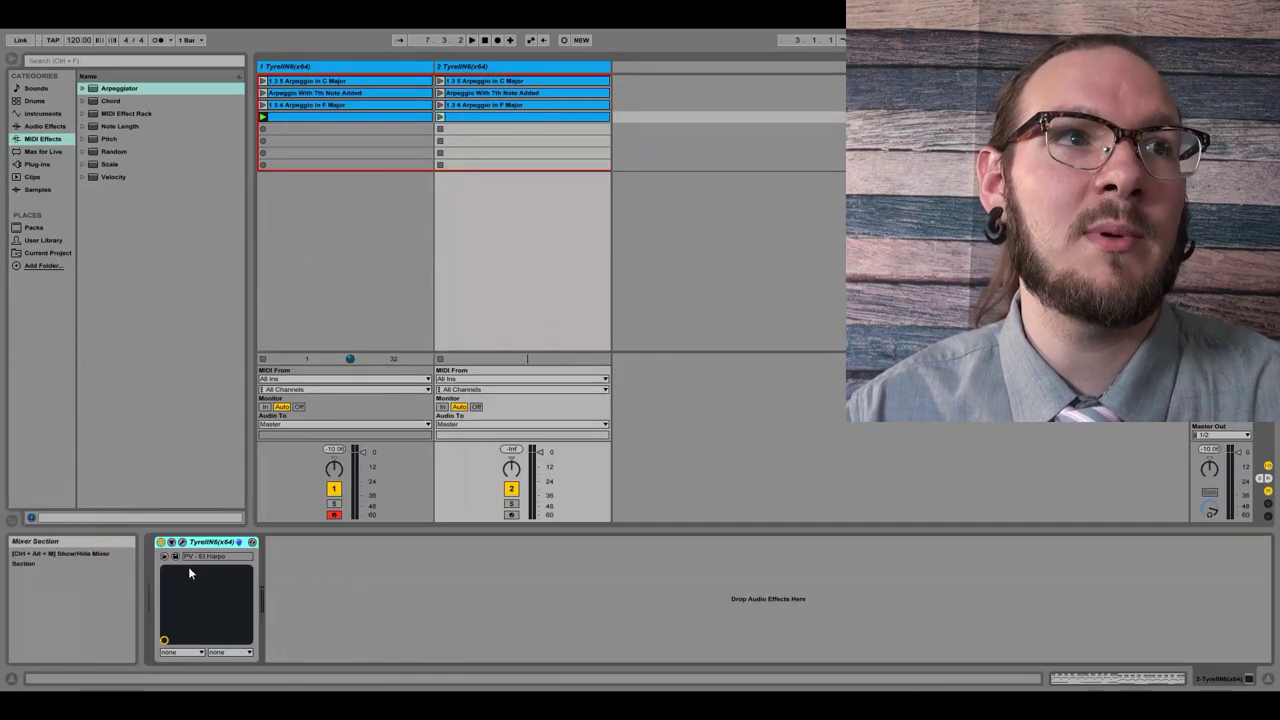
click(443, 118)
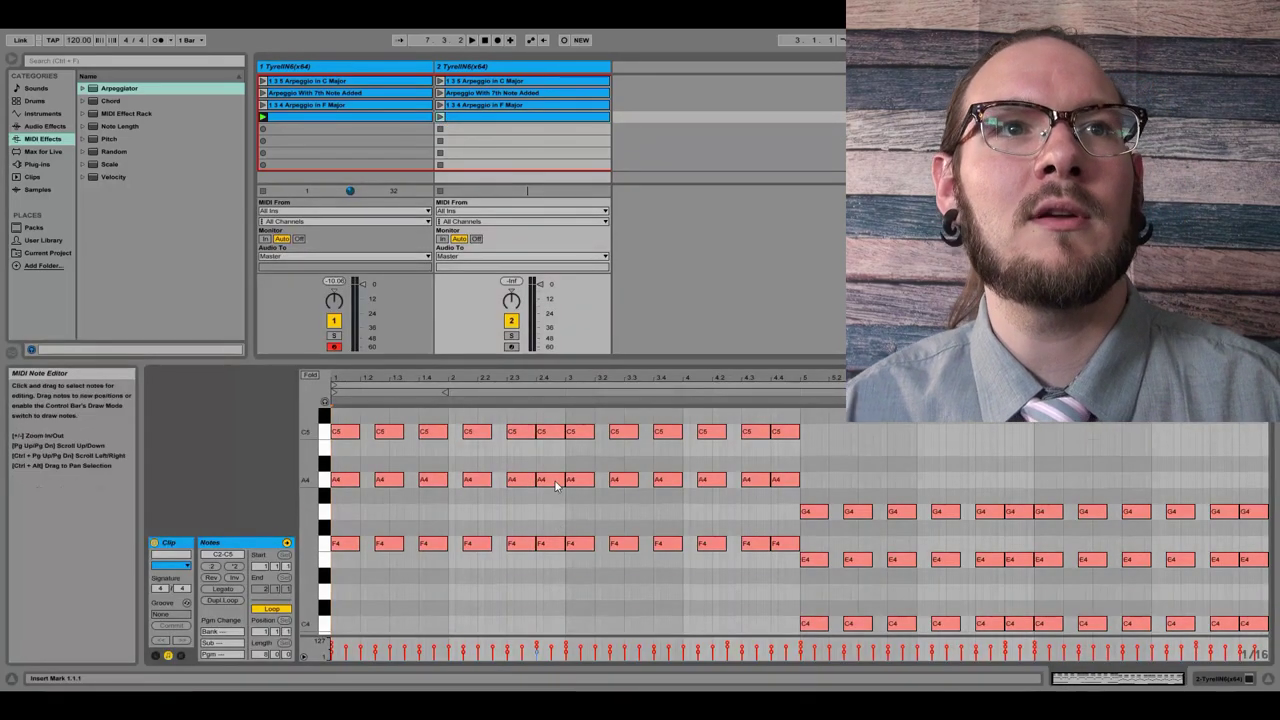
scroll(556, 485, down, 2)
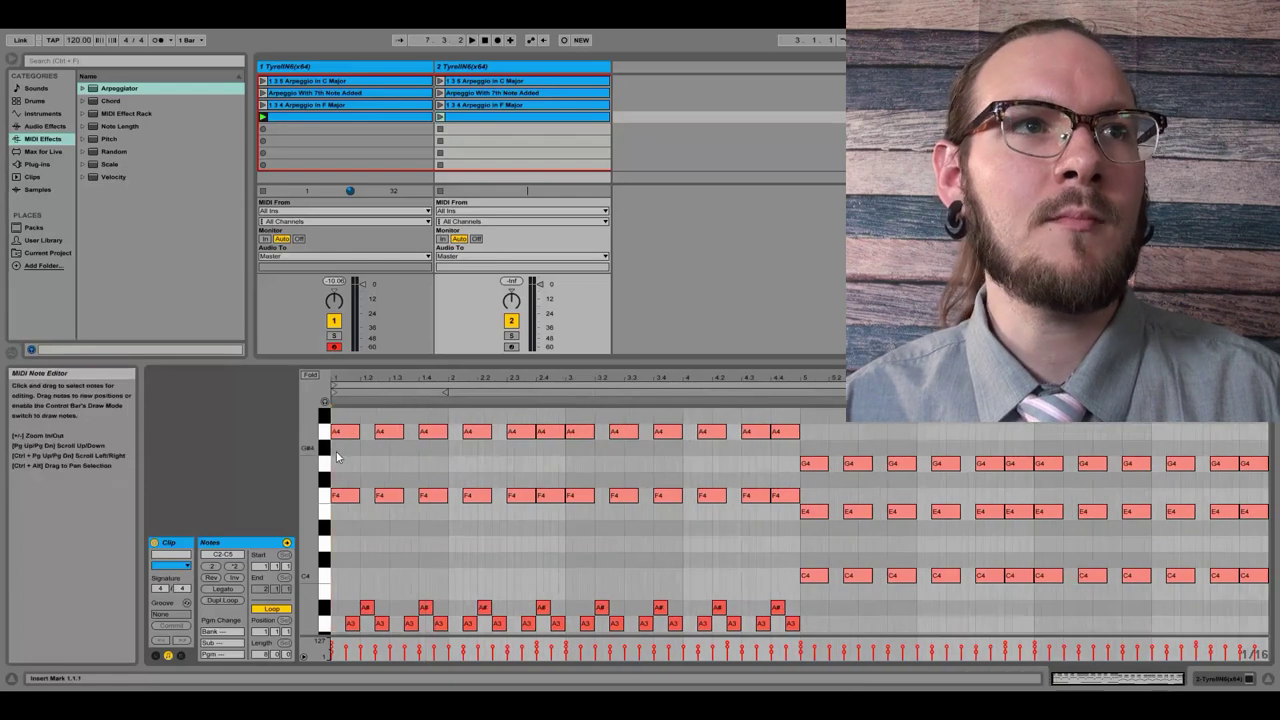
drag(326, 450, 322, 518)
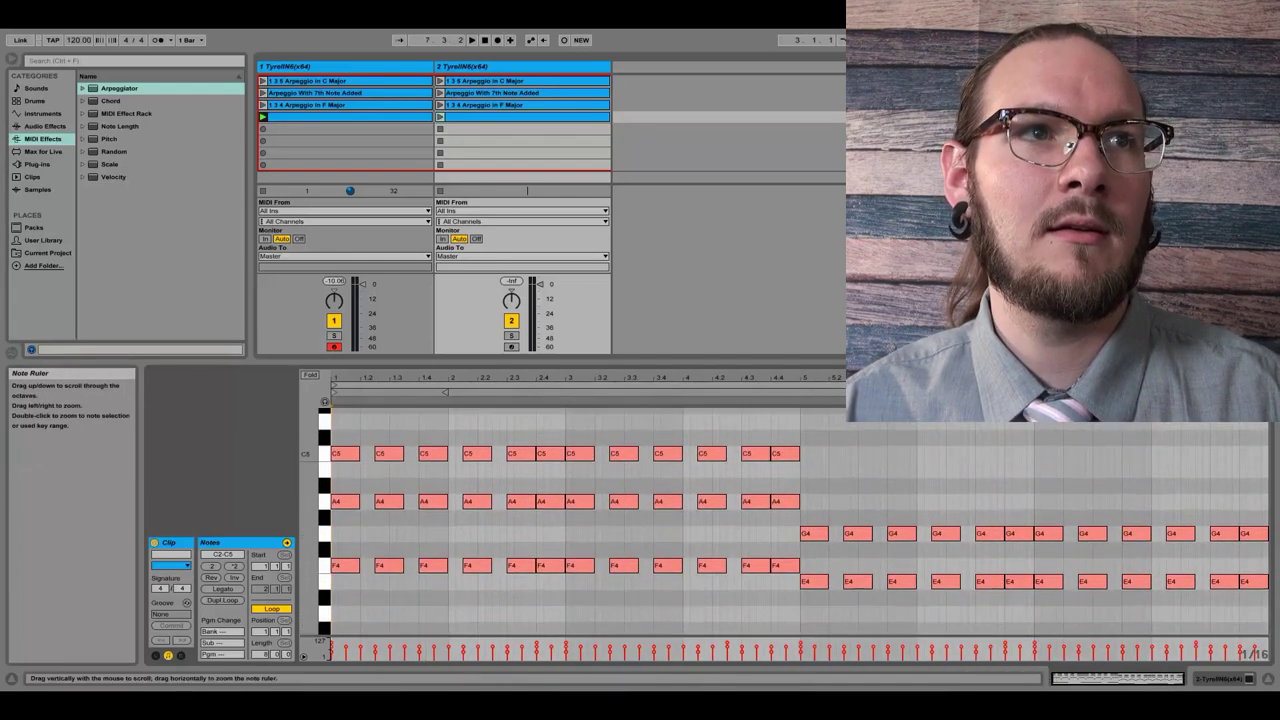
key(ctrl+a)
key(Delete)
key(ctrl+z)
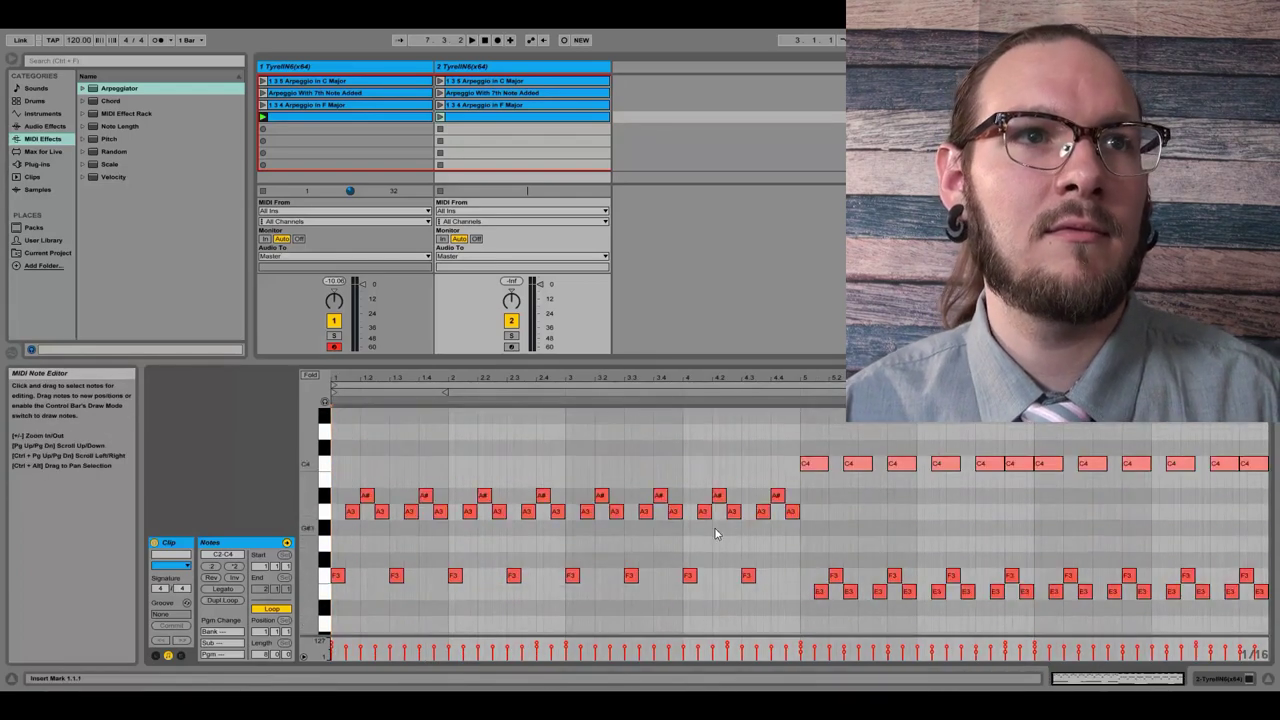
Step: Delete the remaining C4 chord notes and all arpeggio notes, keeping only the F2 and C2 bass notes
key(ctrl+z)
key(ctrl+z)
key(ctrl+z)
key(ctrl+z)
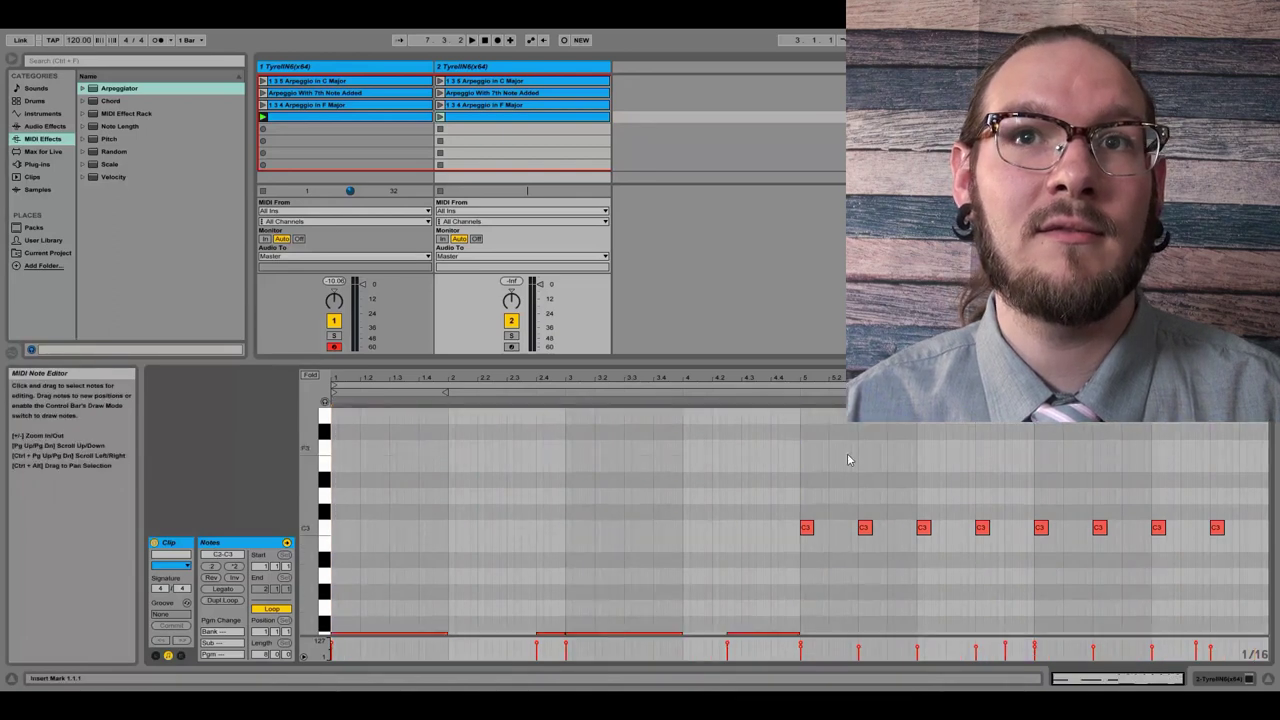
key(ctrl+z)
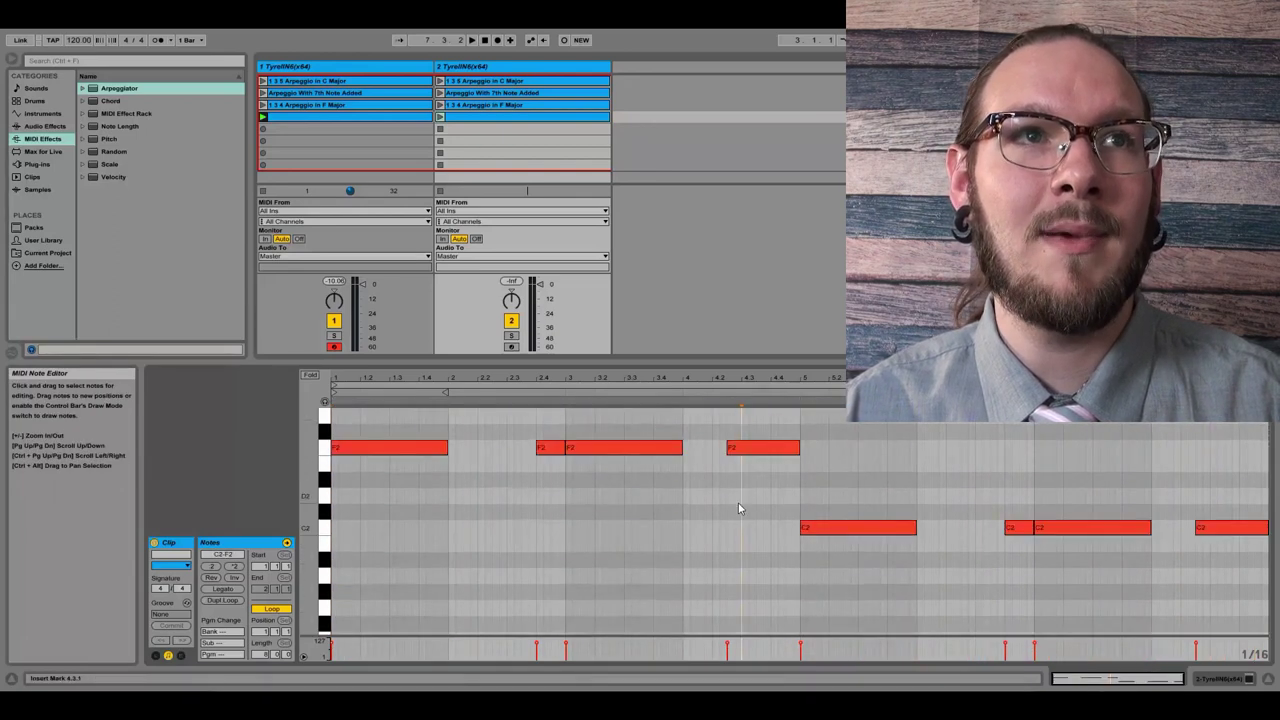
Step: Launch the bass clip on track 2 and load the Unobass-2 NF preset in that track's TyrellN6, closing the synth window
click(453, 118)
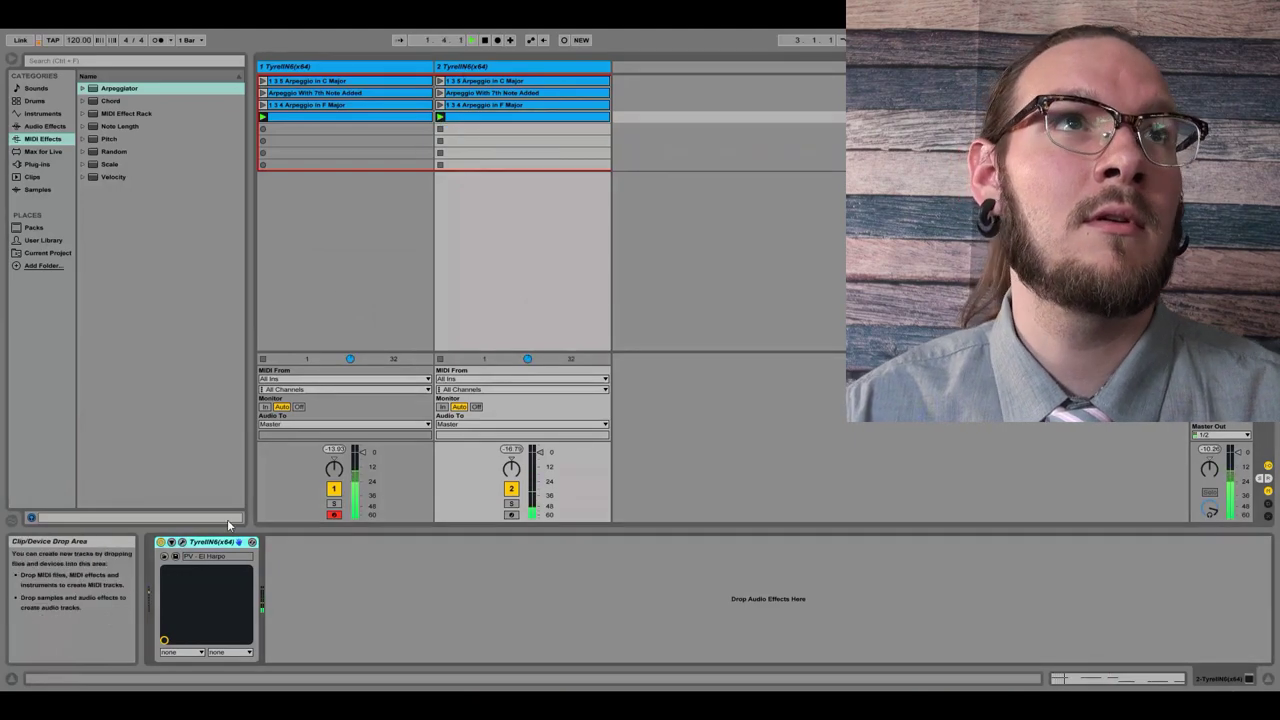
click(181, 541)
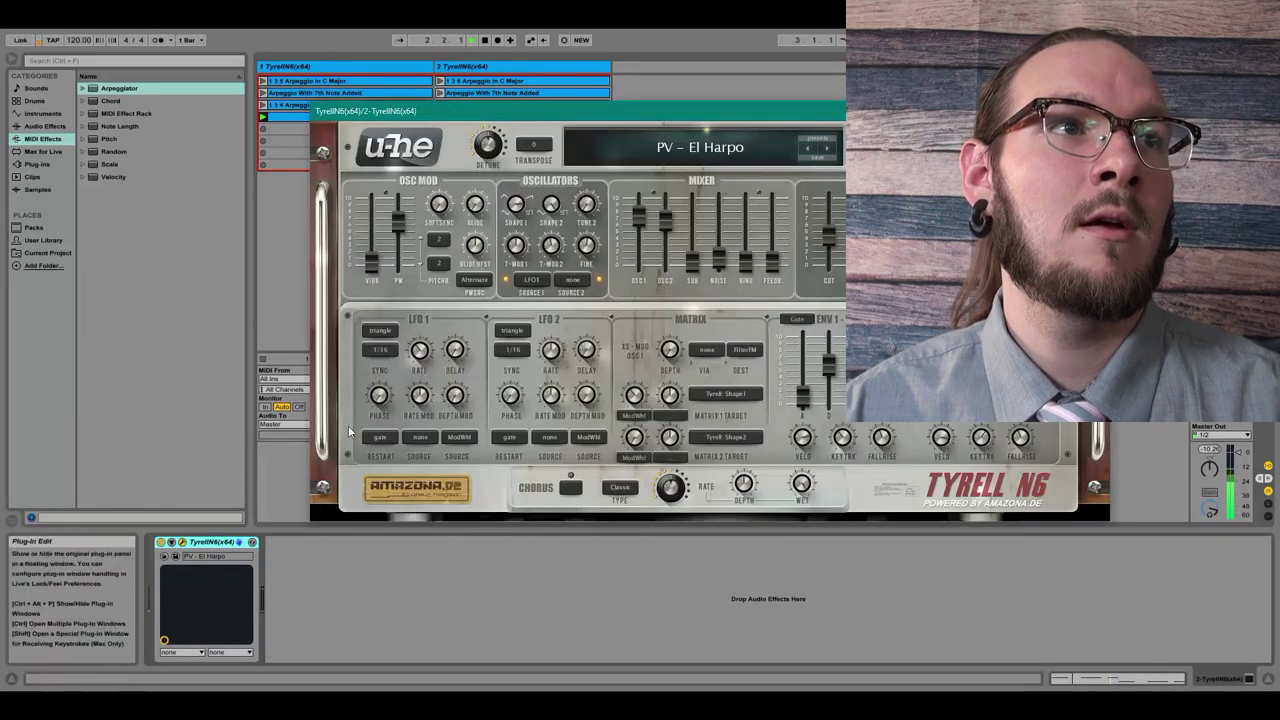
click(817, 153)
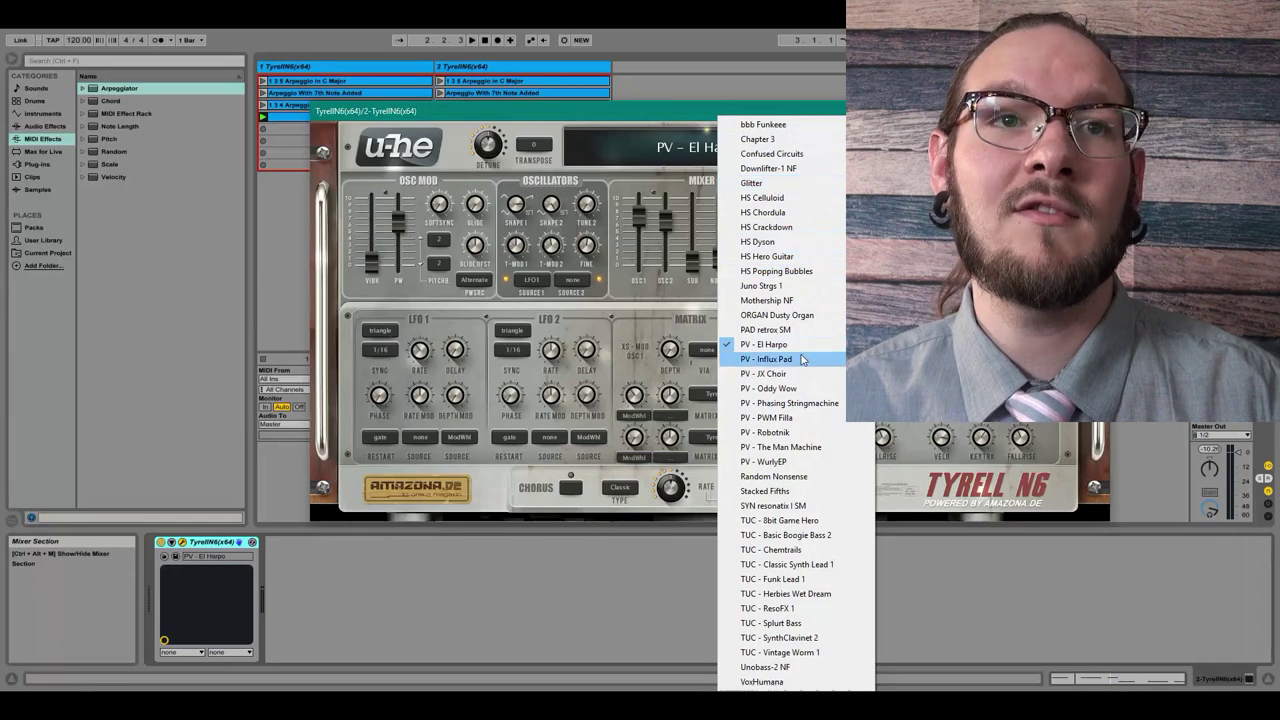
click(766, 667)
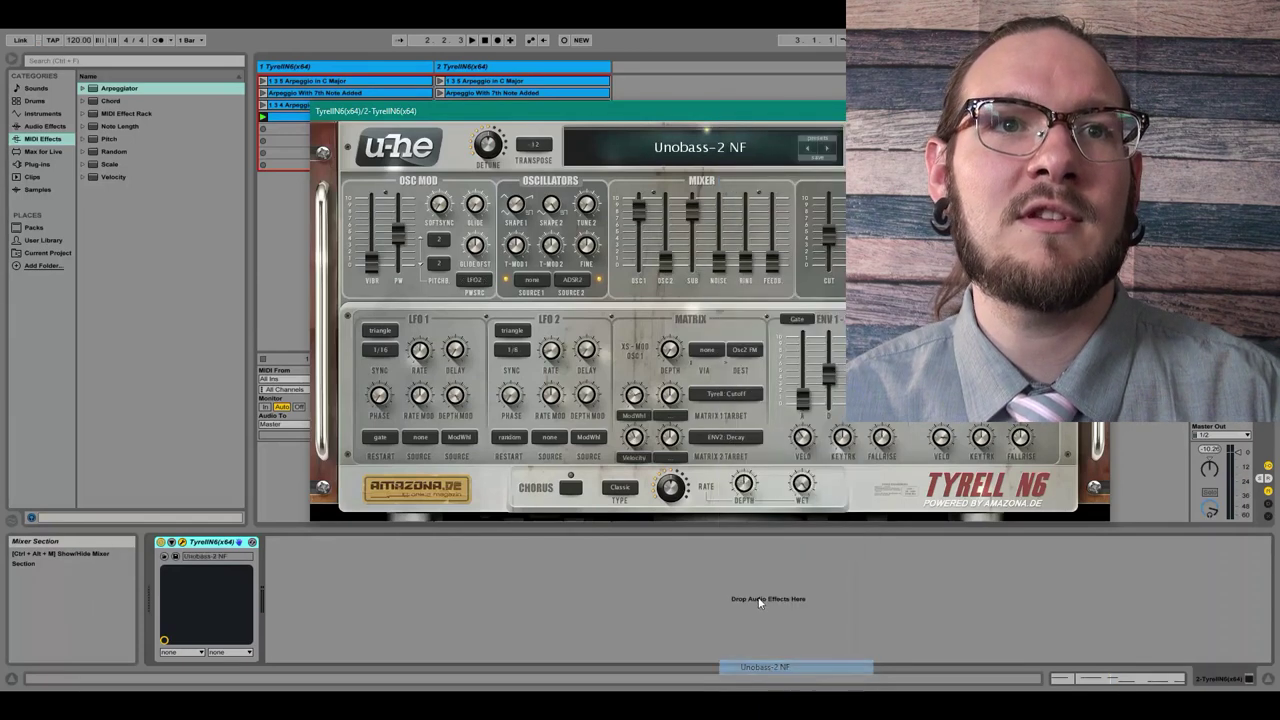
drag(721, 119, 821, 189)
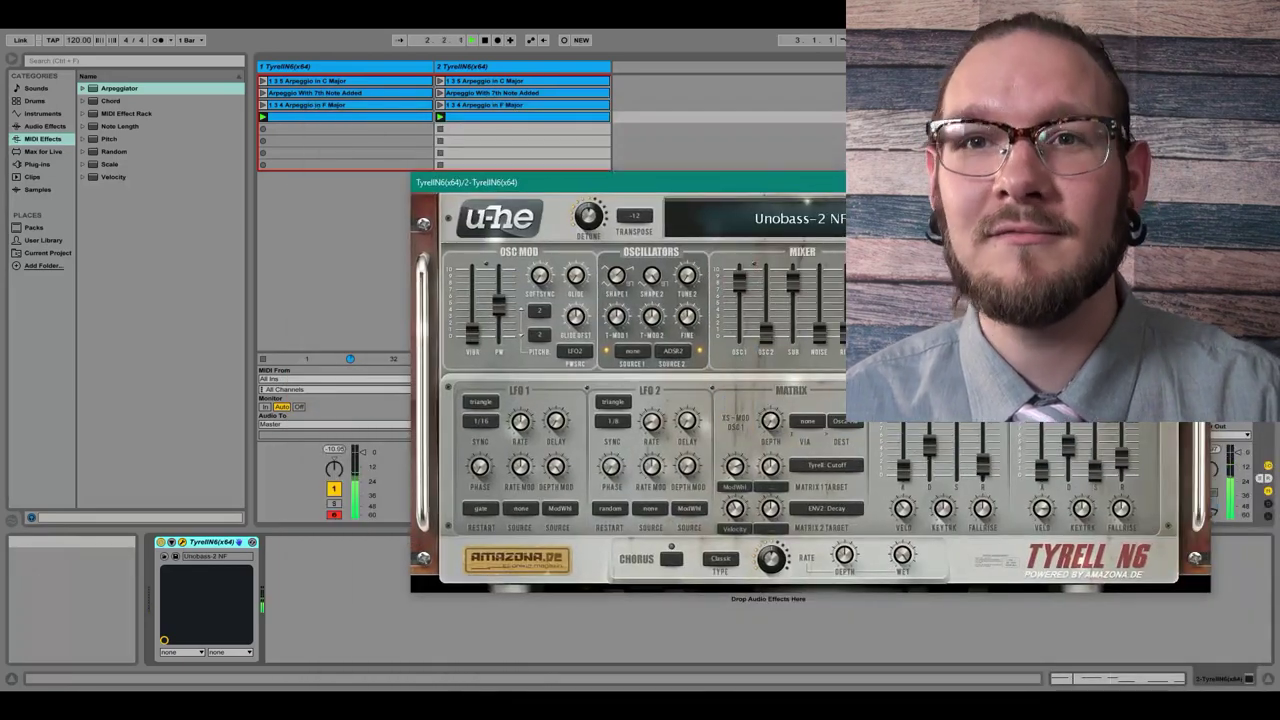
click(1196, 182)
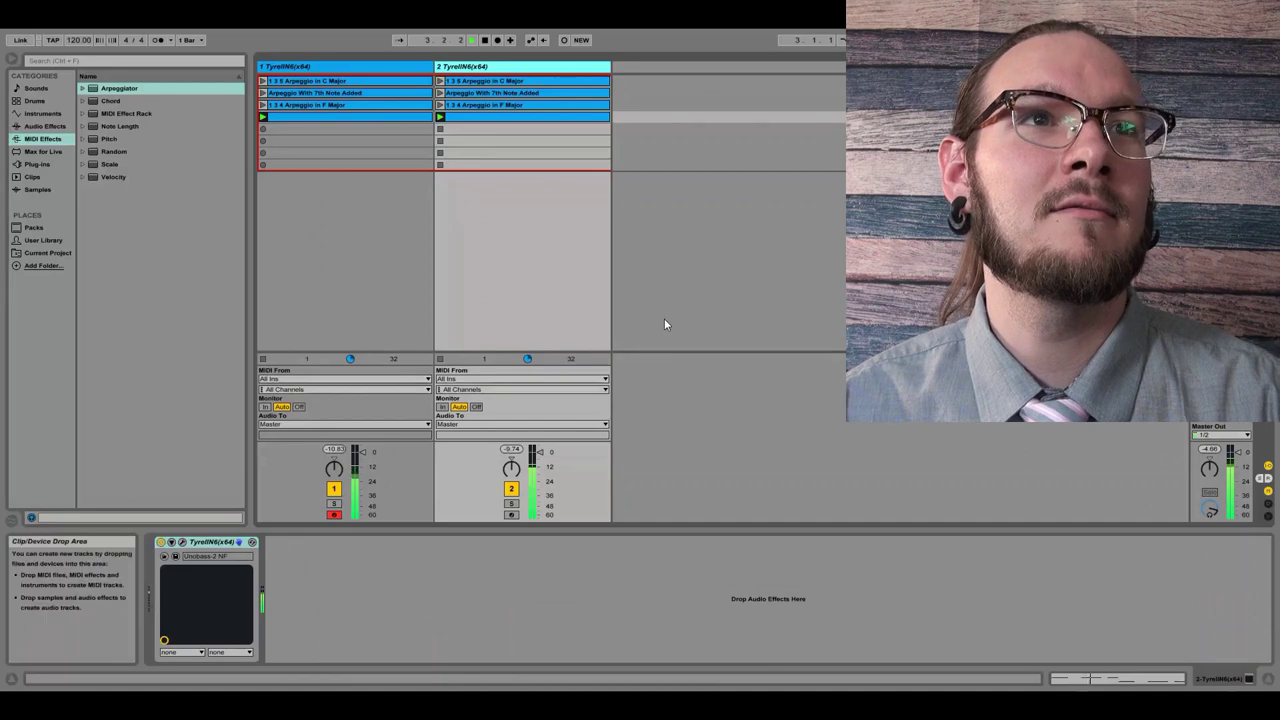
Step: Insert a return track next to the Master track
click(400, 185)
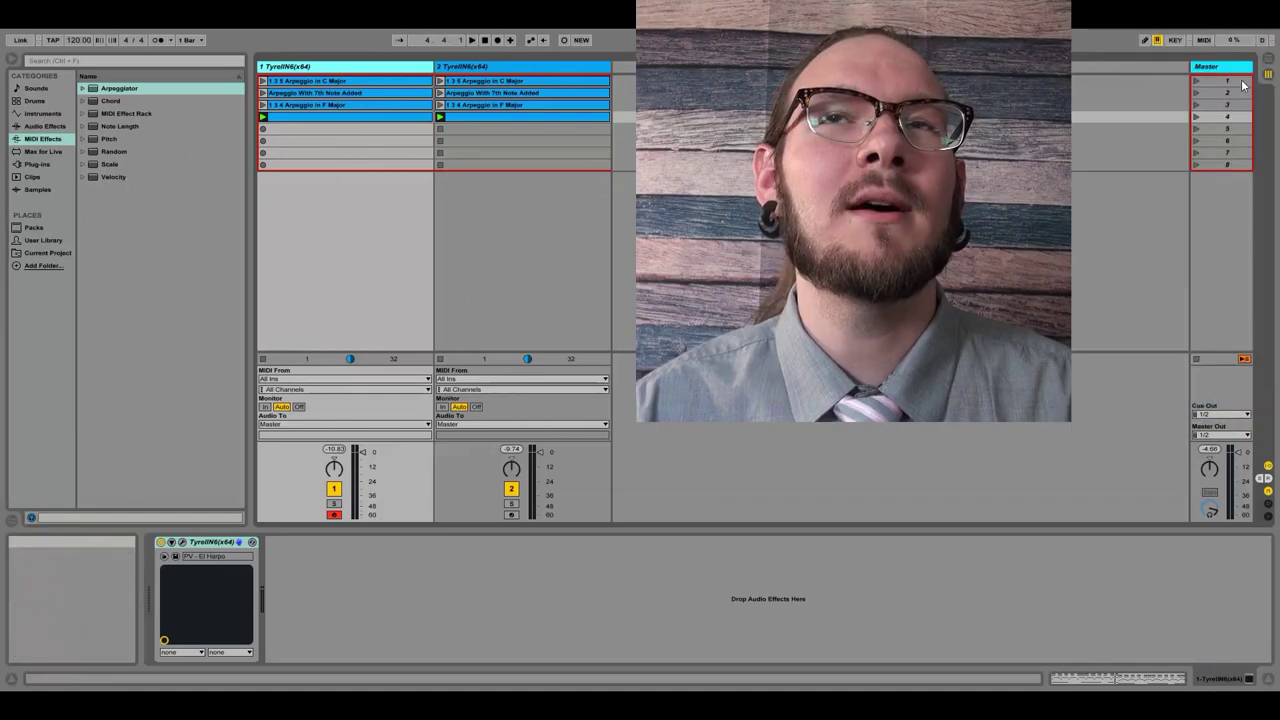
right_click(1224, 72)
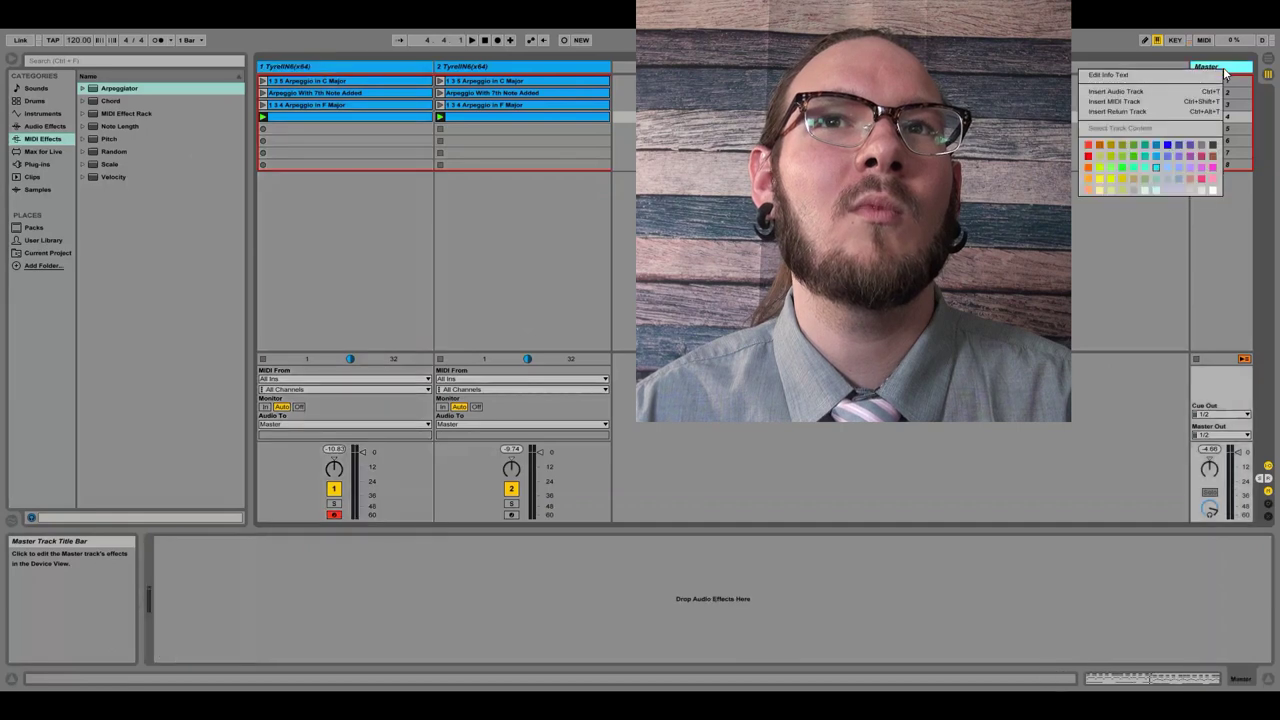
click(1123, 117)
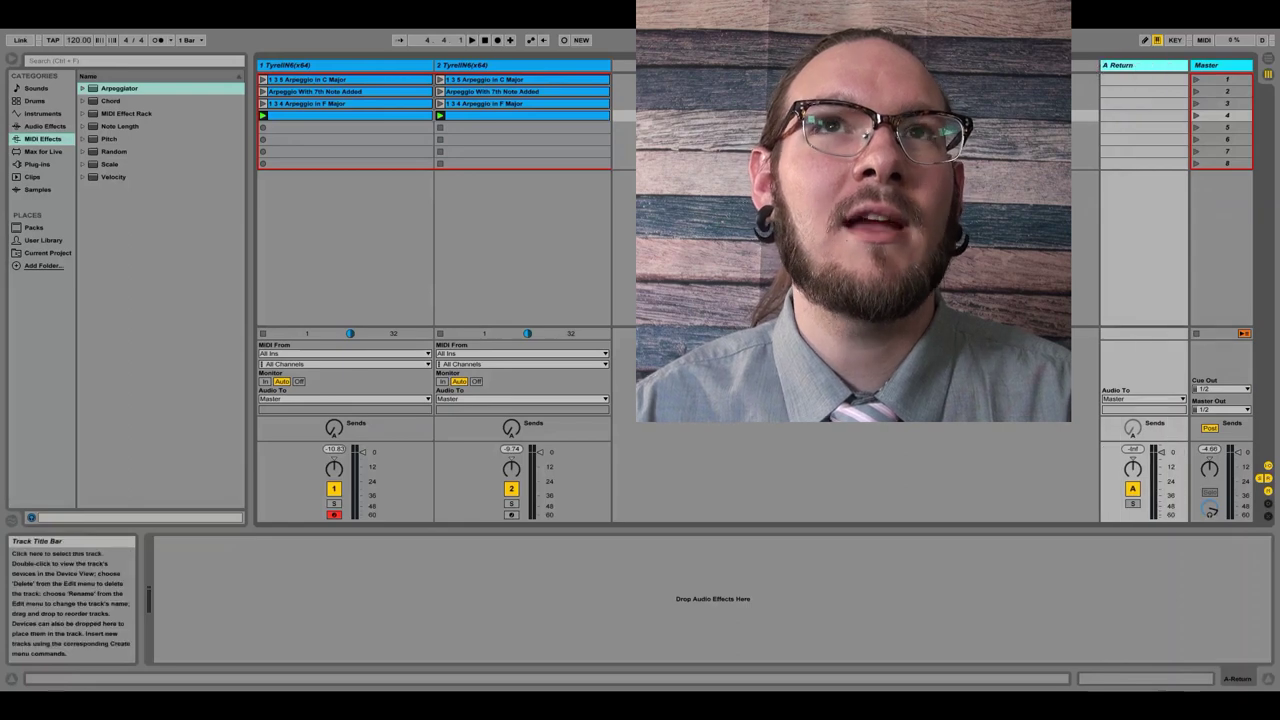
Step: Set track 1's send to the A return track to 0.0 dB
click(474, 66)
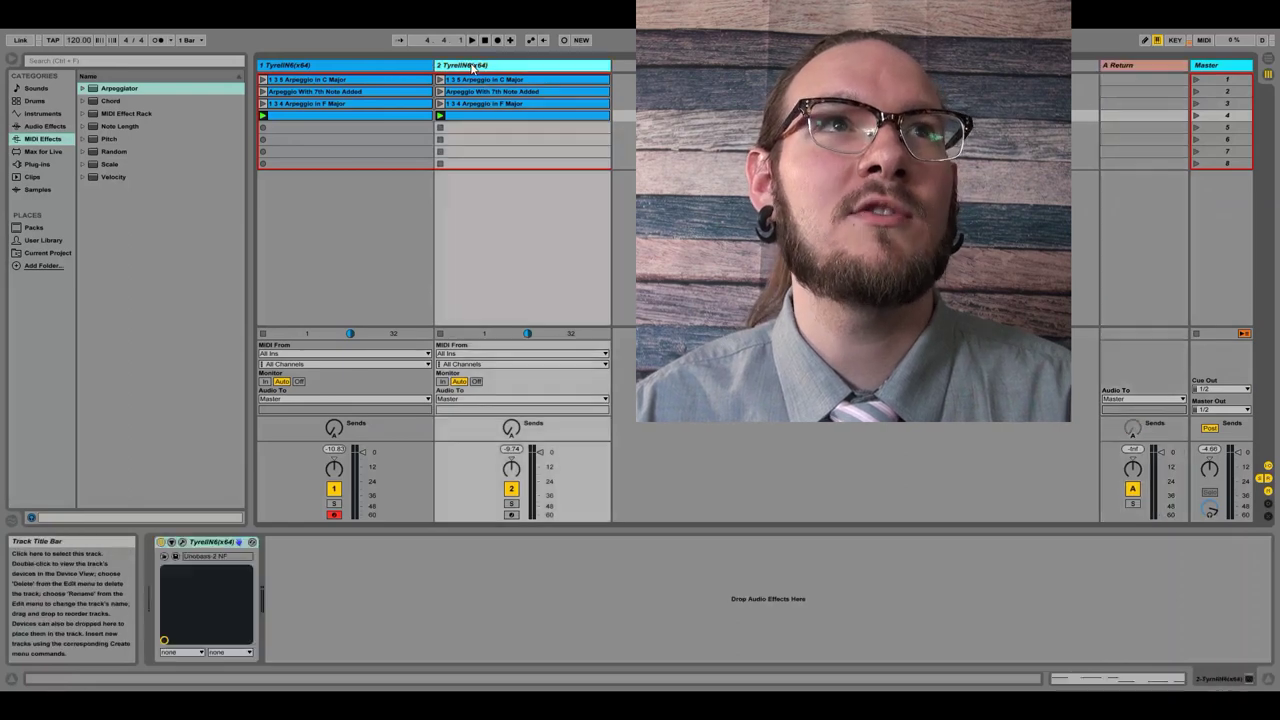
click(511, 428)
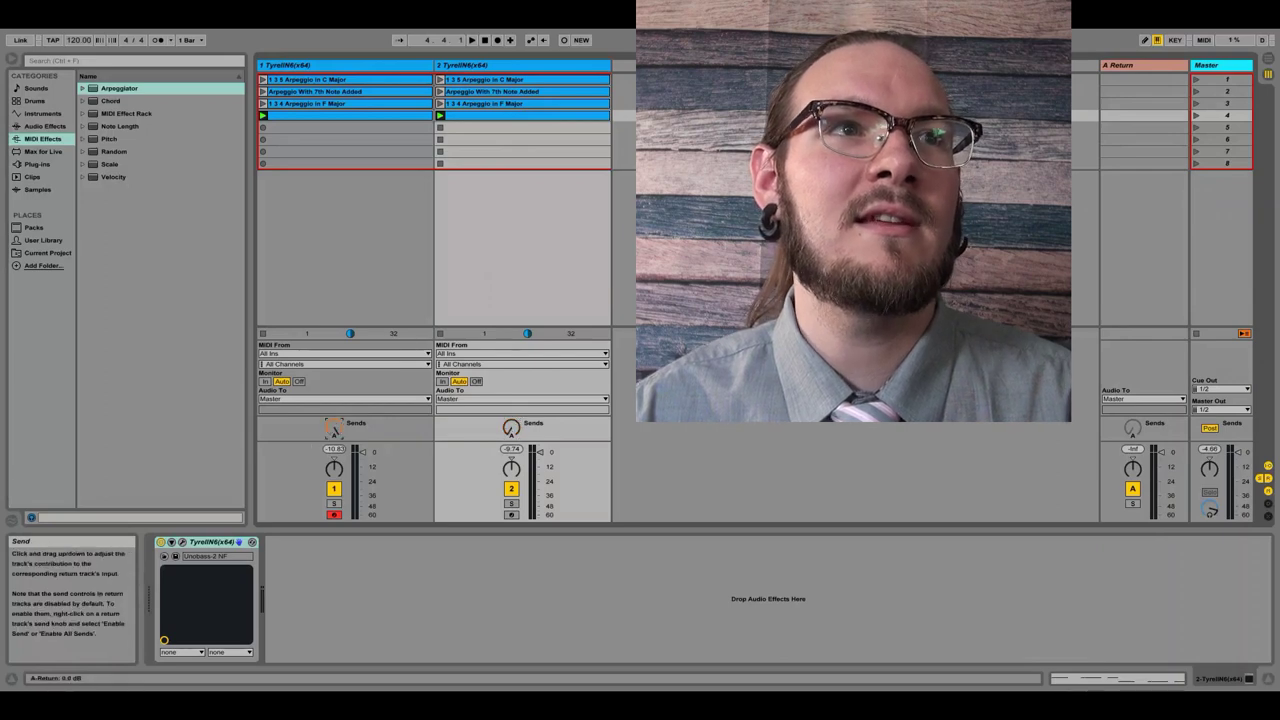
click(283, 62)
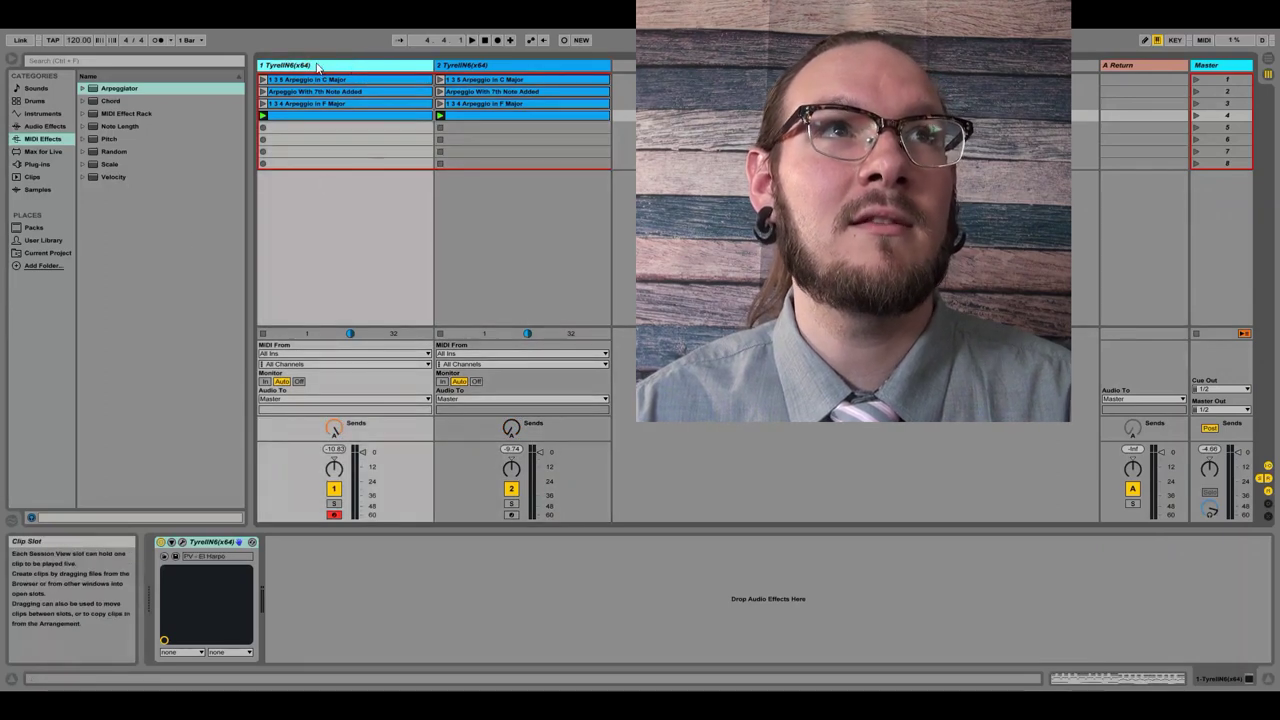
Step: Rename the second TyrellN6 track as Bass
click(441, 66)
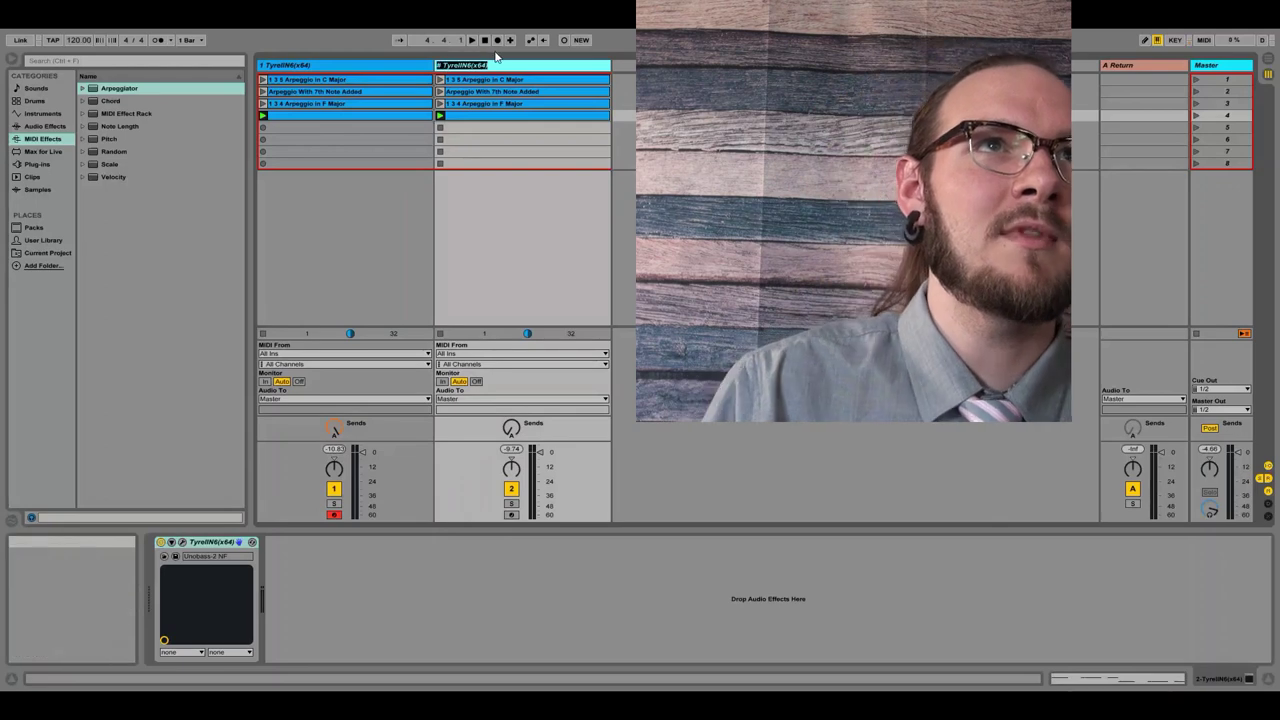
text(Bass)
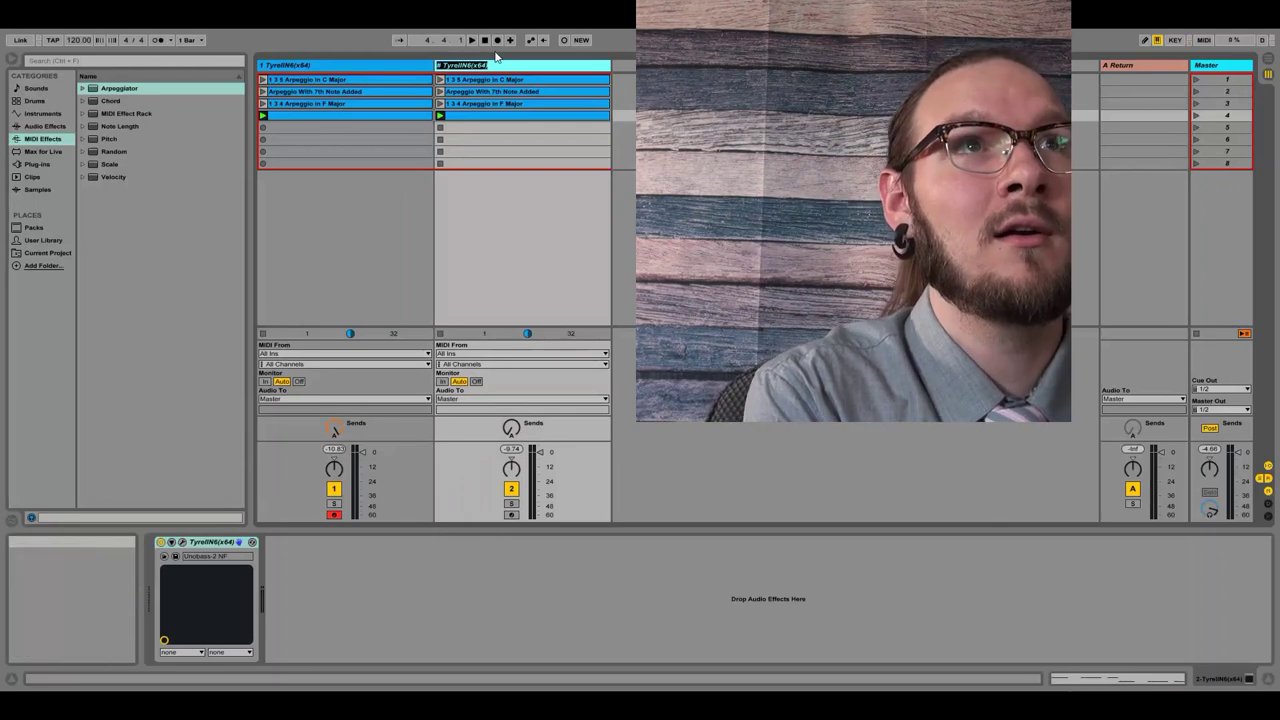
key(Return)
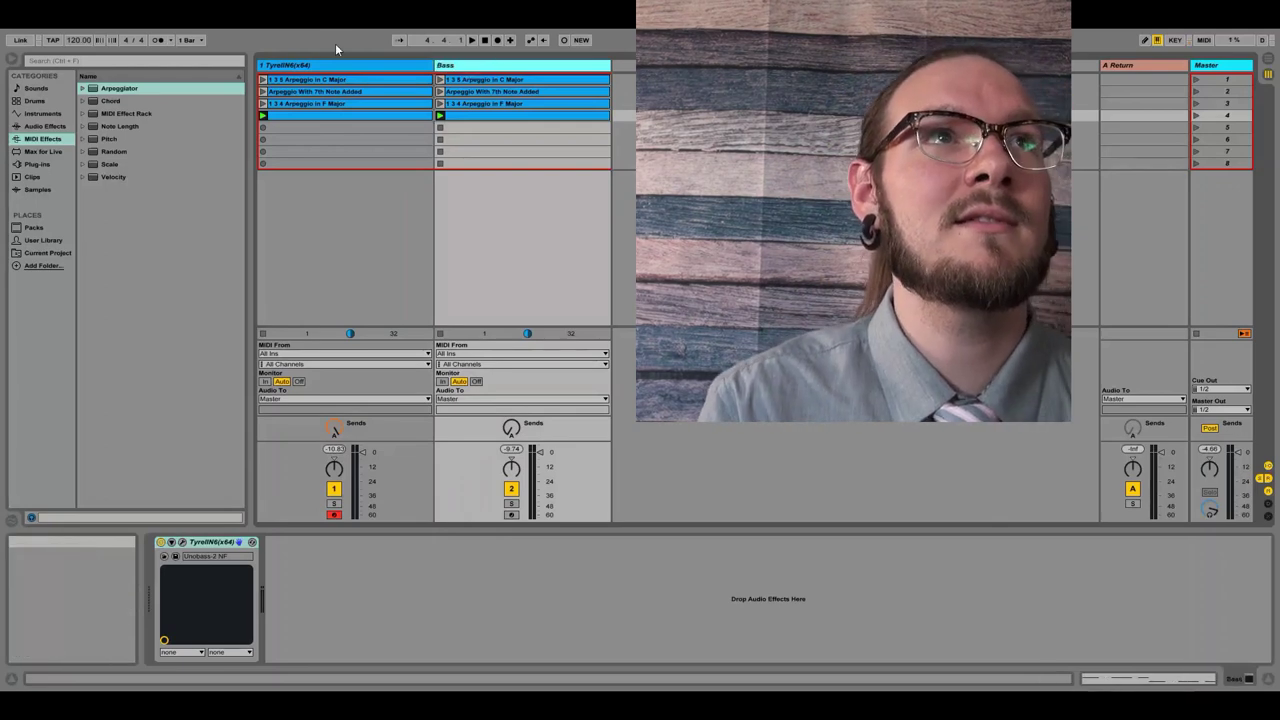
Step: Rename the first TyrellN6 track as Lead
click(340, 64)
key(ctrl+r)
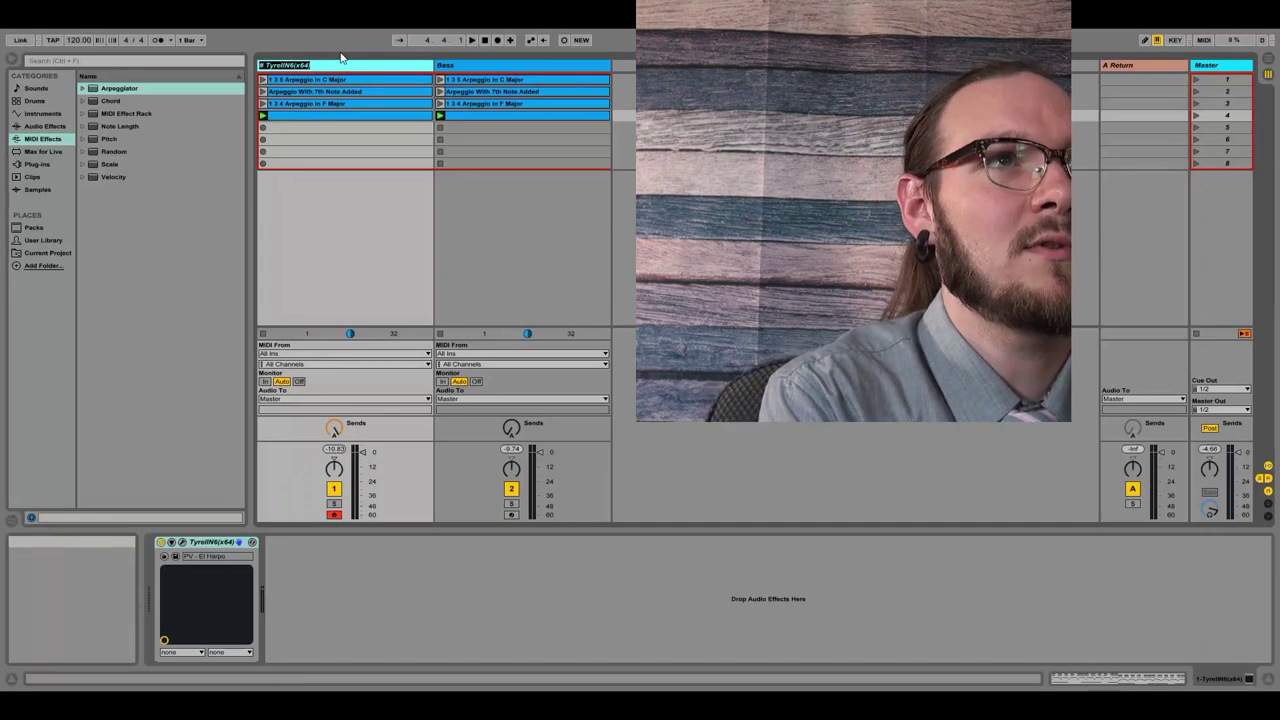
text(Lead)
key(Return)
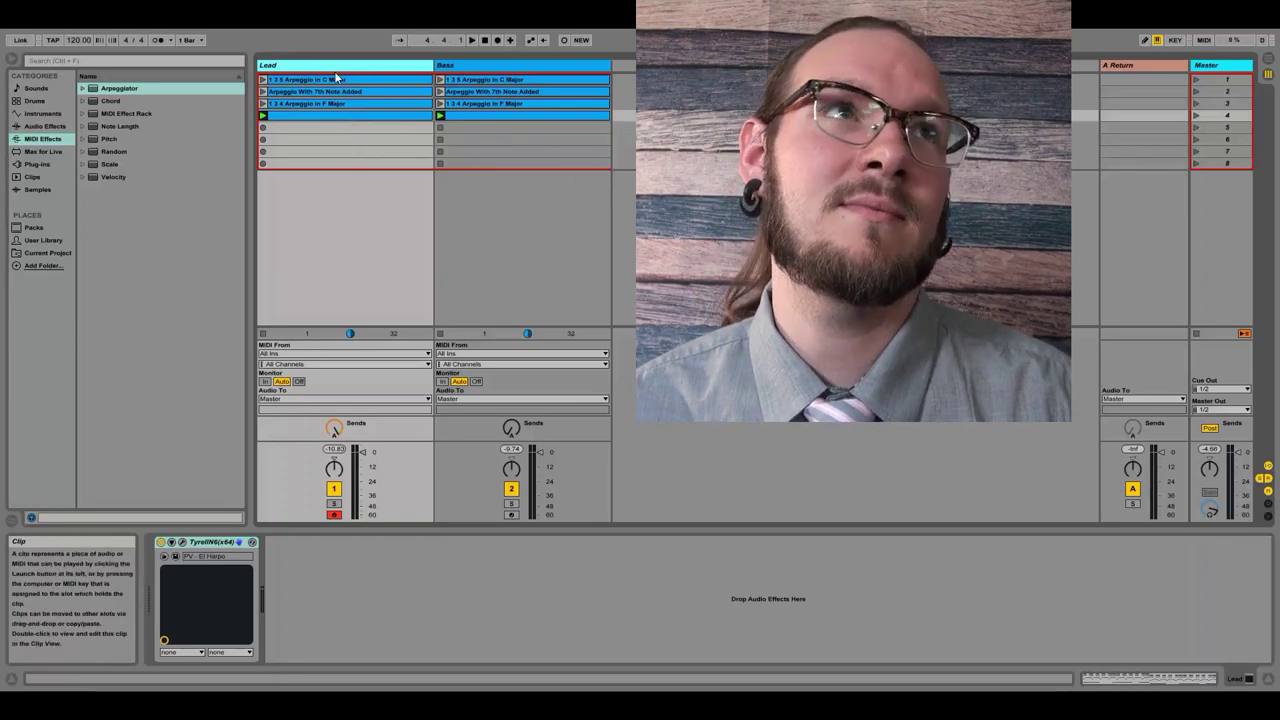
Step: Rename the Lead track as Accompanyment
text(Acco)
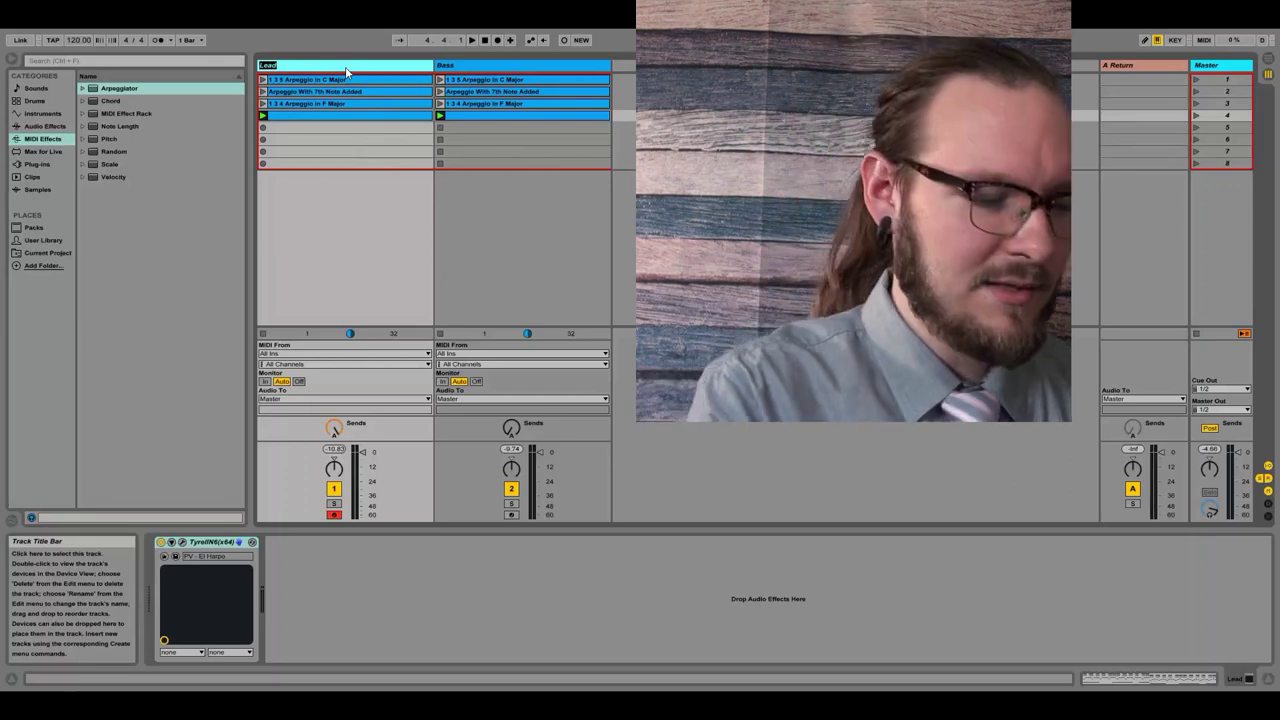
text(m)
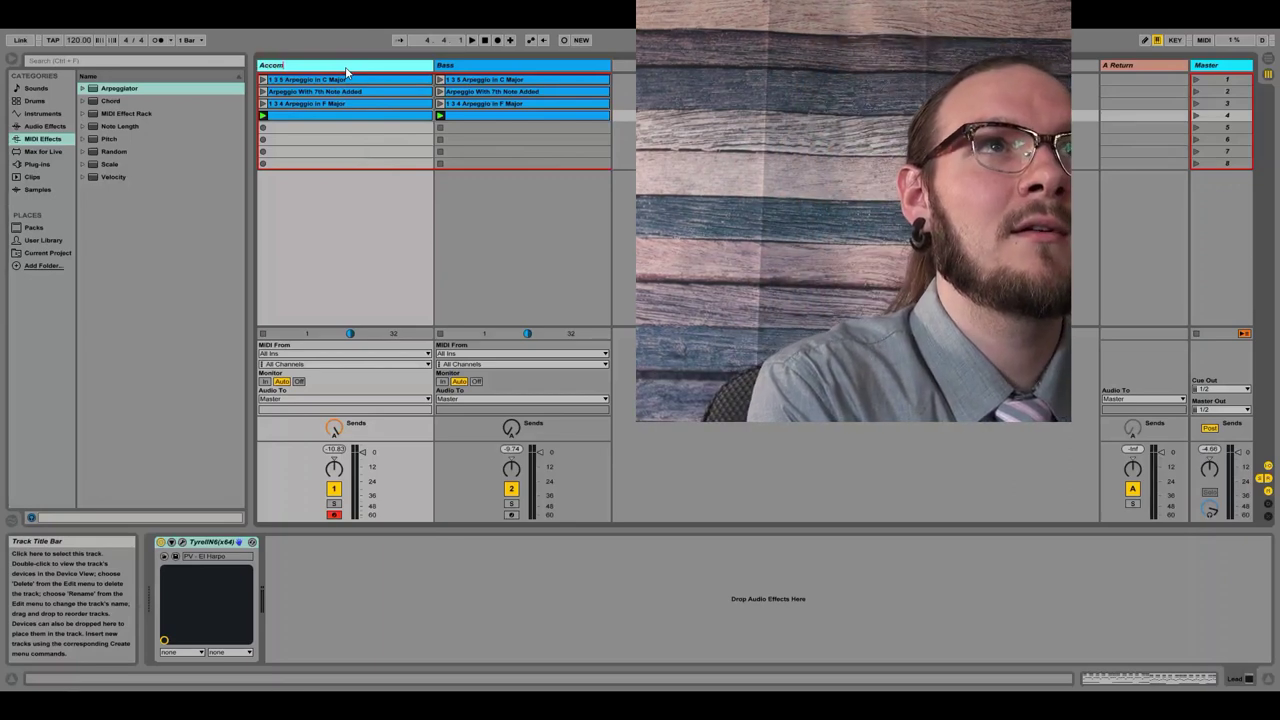
text(panimen)
key(BackSpace)
key(BackSpace)
key(BackSpace)
key(BackSpace)
text(ym)
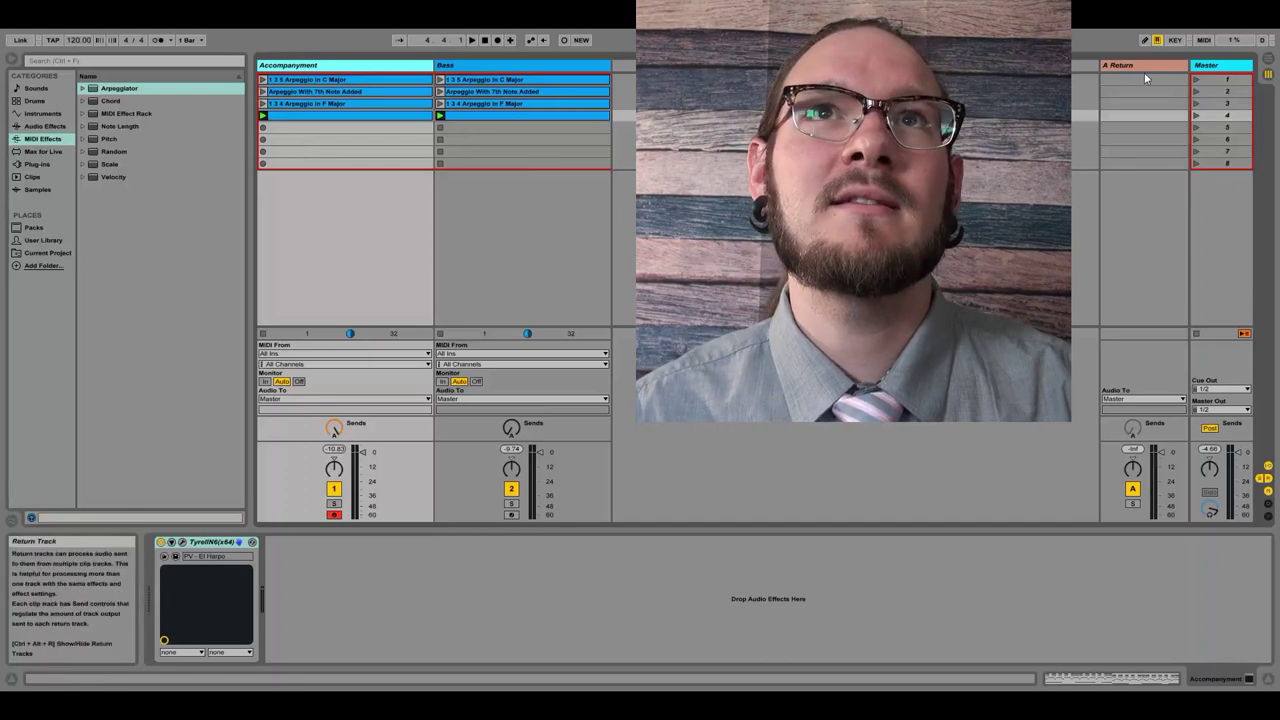
Step: Load the Reverb audio effect onto return track A
click(1144, 70)
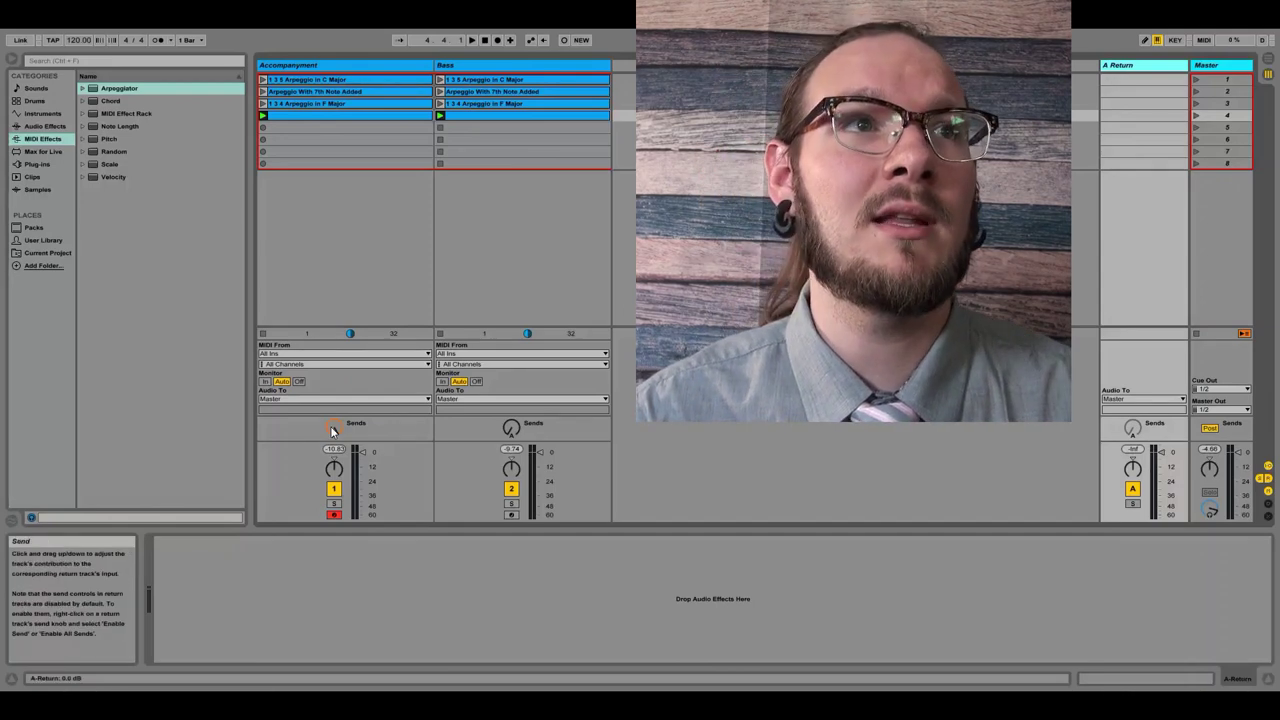
click(331, 68)
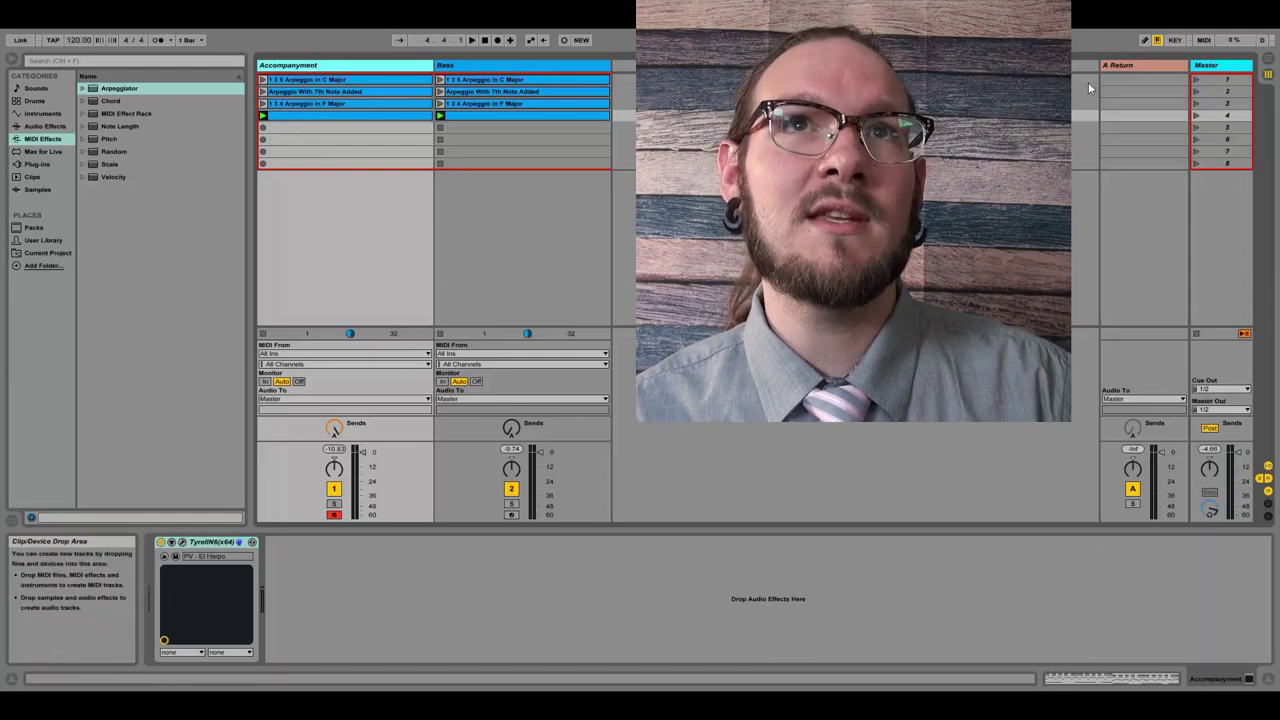
click(1145, 65)
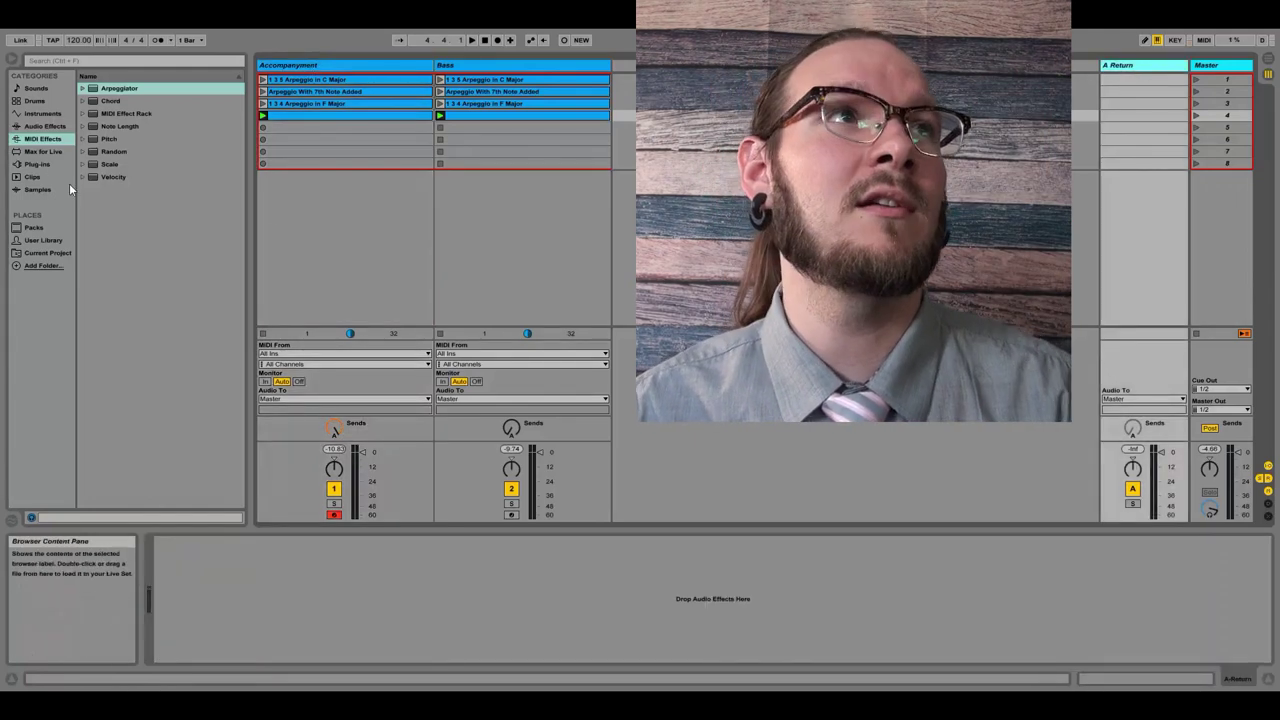
click(44, 126)
scroll(128, 350, down, 3)
click(112, 412)
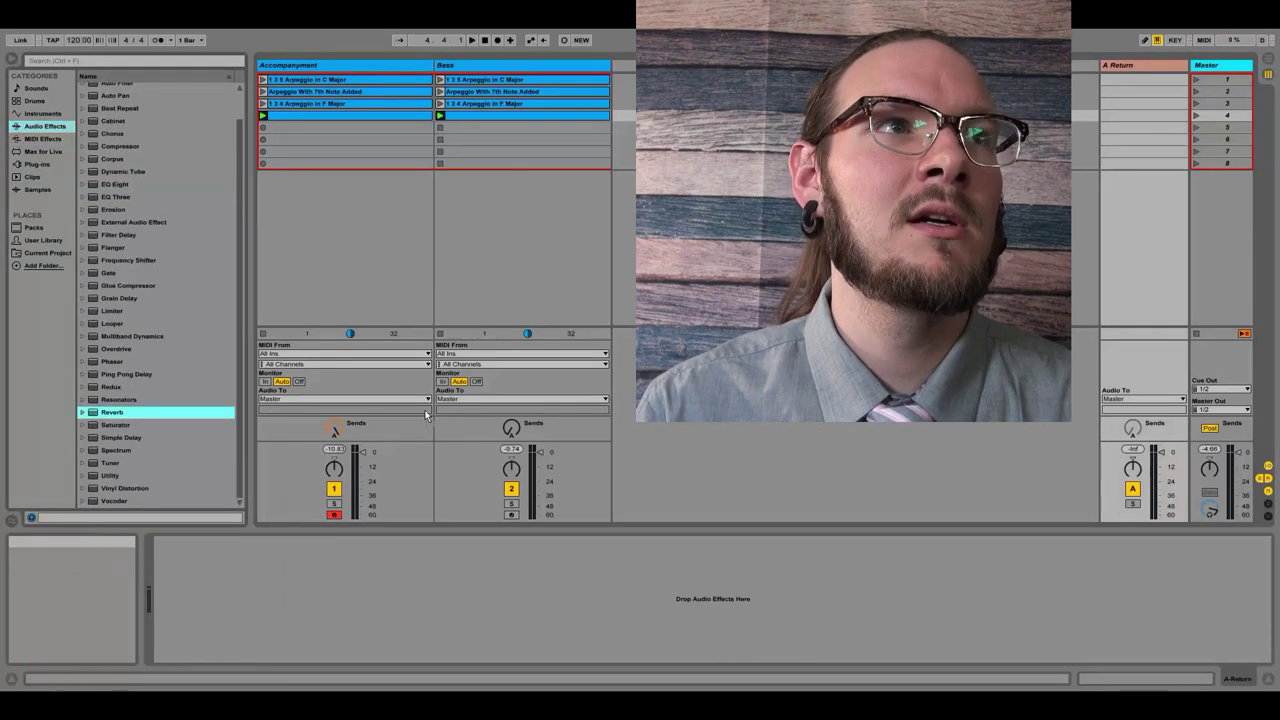
drag(1139, 97, 1139, 97)
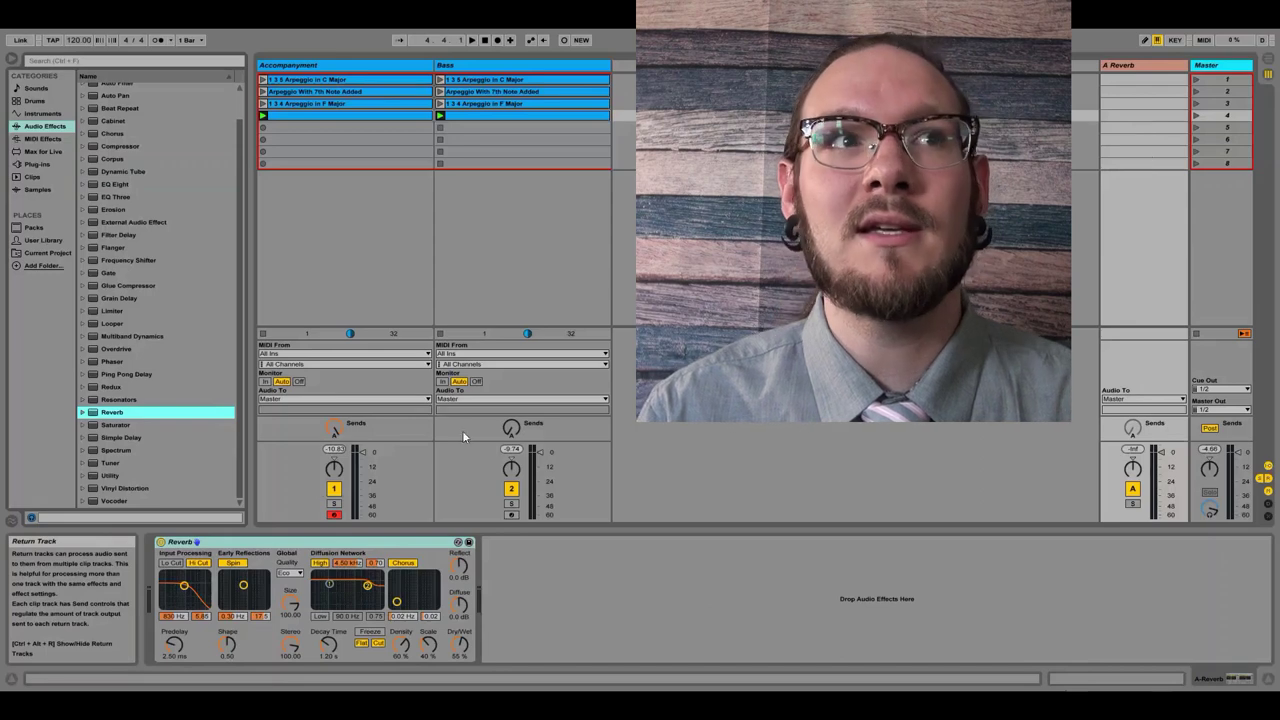
Step: Set the Reverb to 100% wet and High quality, with its input filter at 1.62 kHz and a decay time of 3.46 s
click(457, 651)
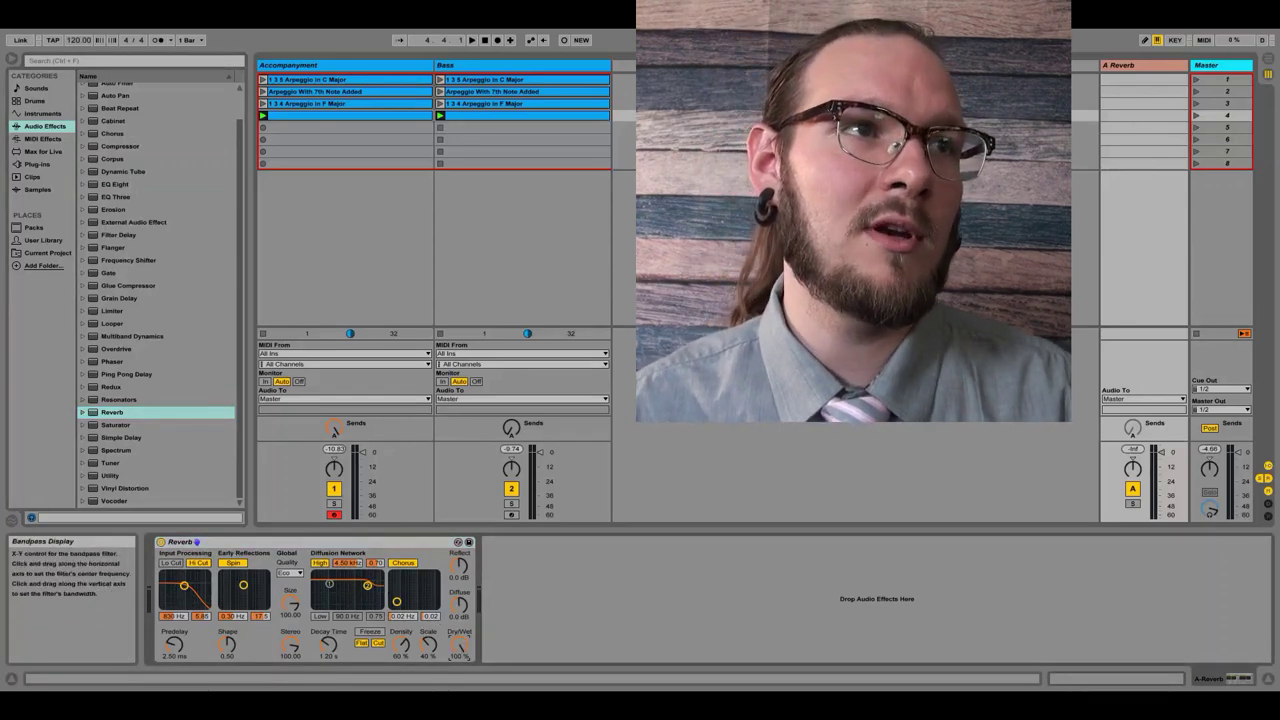
click(289, 574)
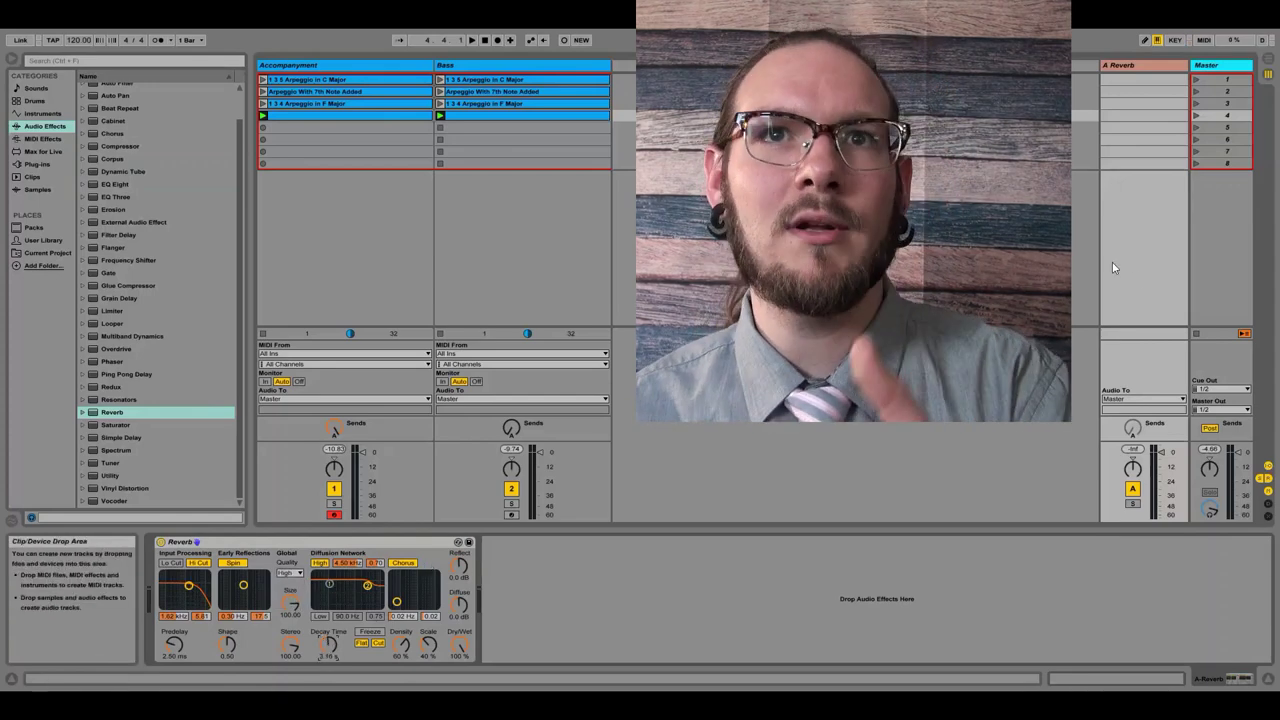
click(1135, 64)
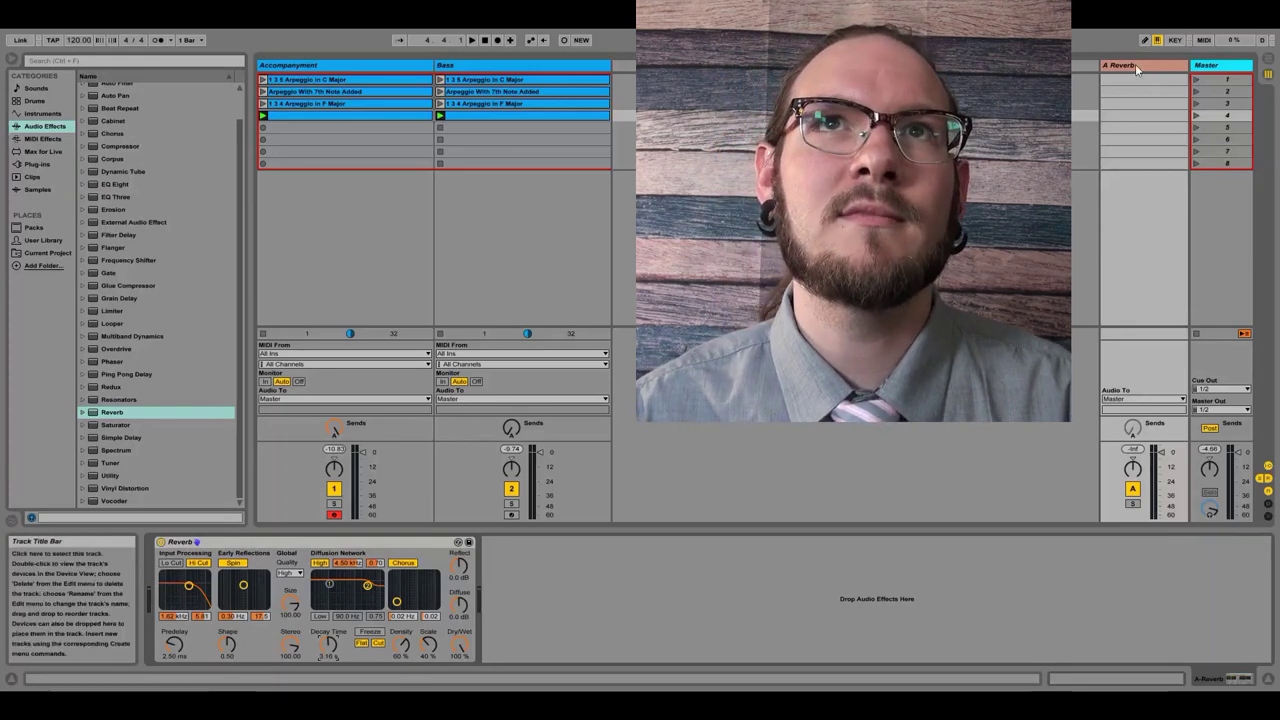
drag(338, 641, 338, 630)
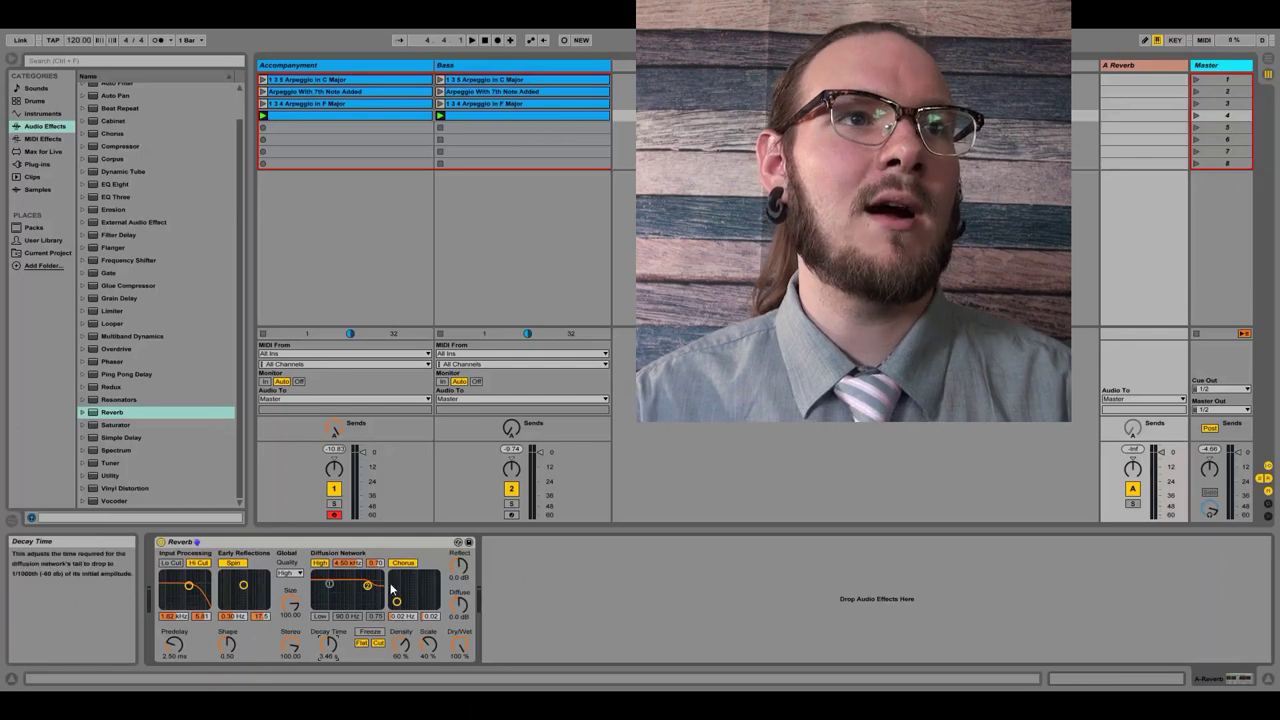
Step: Audition the reverb return in solo and enable the low cut in the Reverb's input processing, setting the filter to about 1.77 kHz
click(1134, 504)
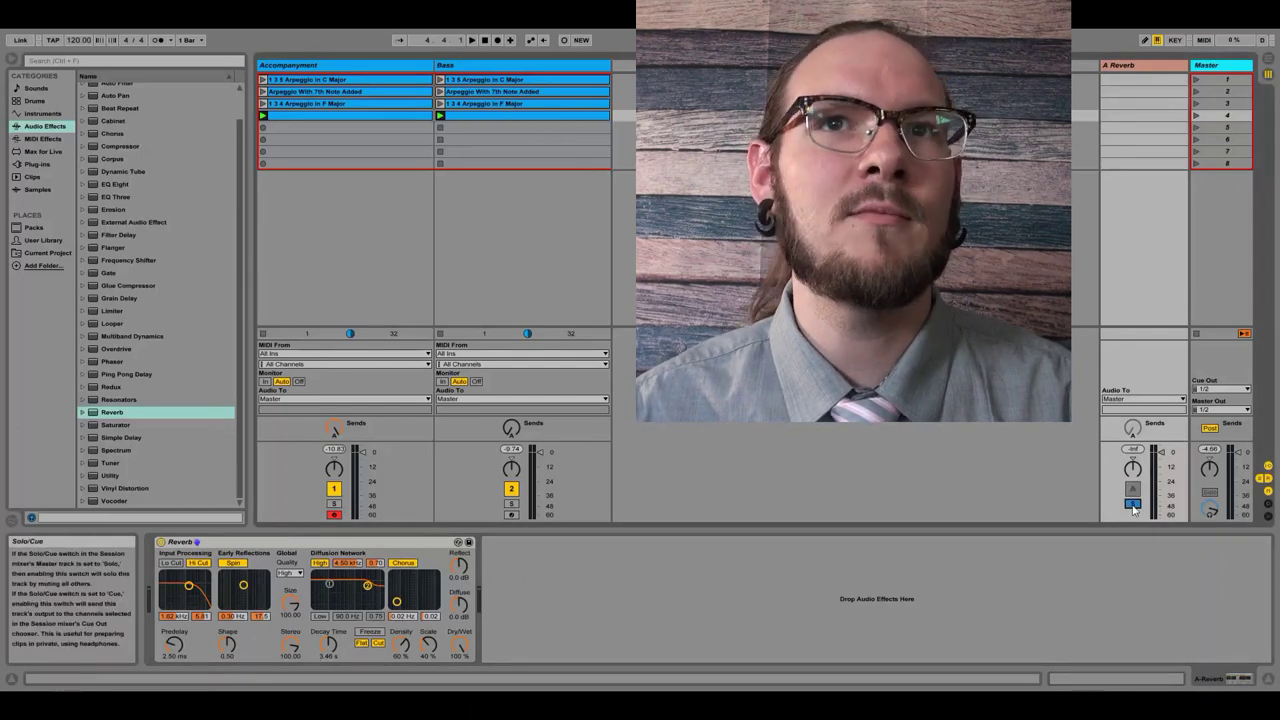
key(space)
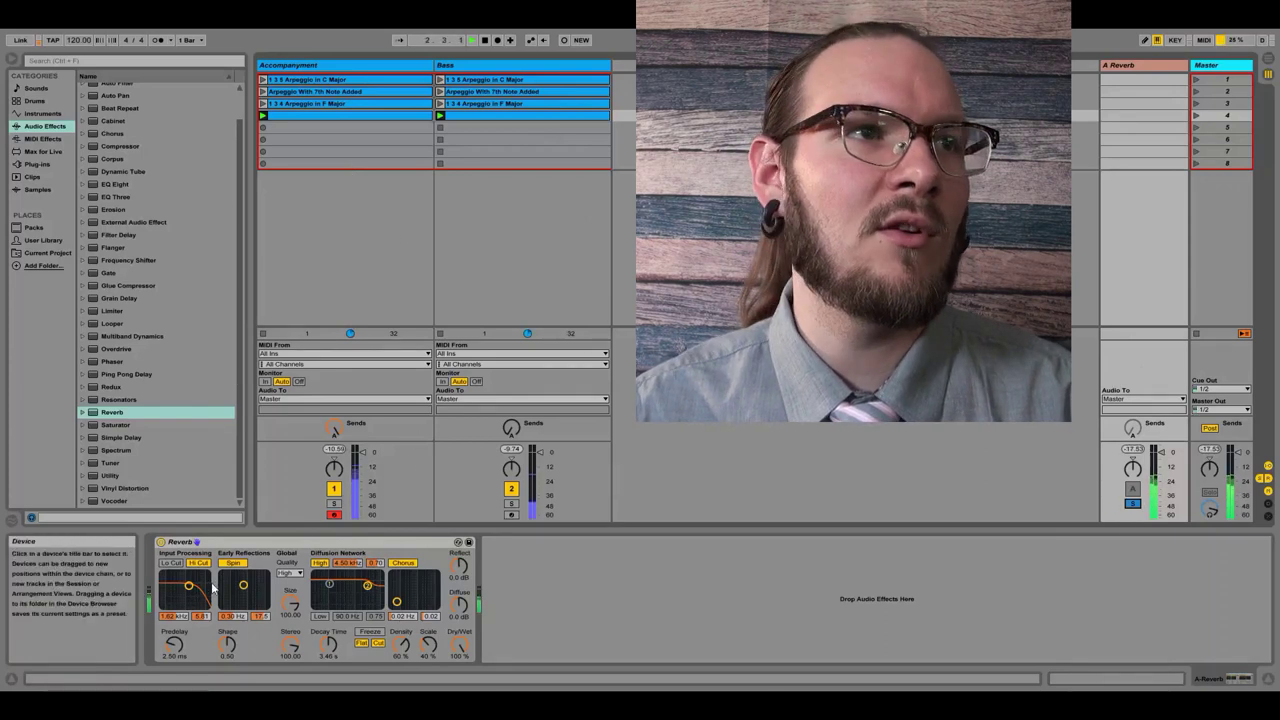
click(177, 564)
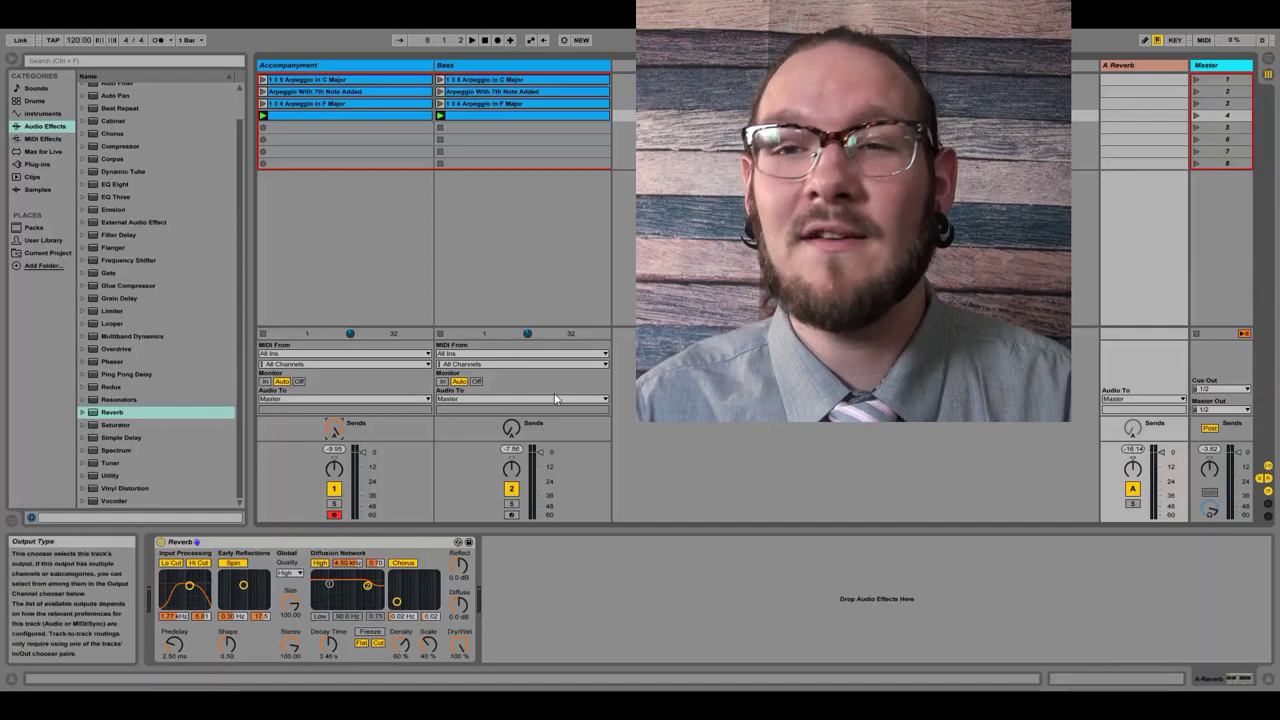
Step: Open the unnamed clip on the Bass track, select its F2 notes in the first four bars and play it back
click(340, 115)
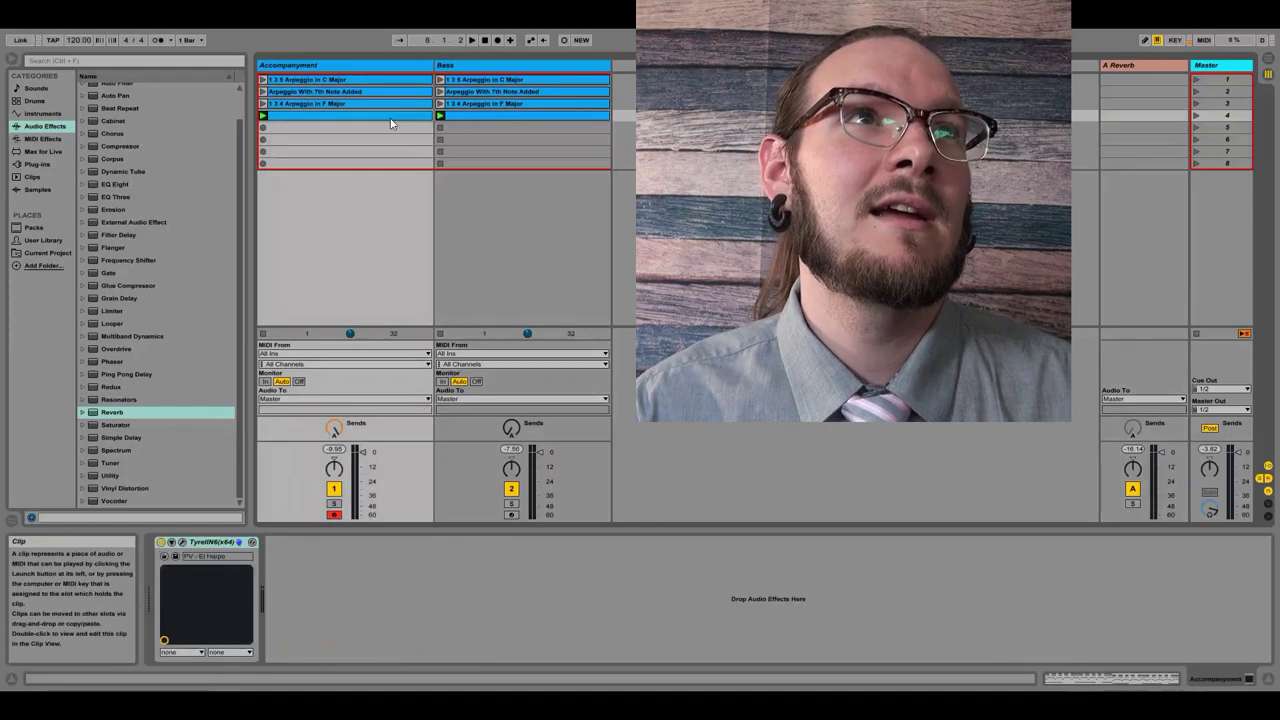
click(496, 118)
double_click(489, 120)
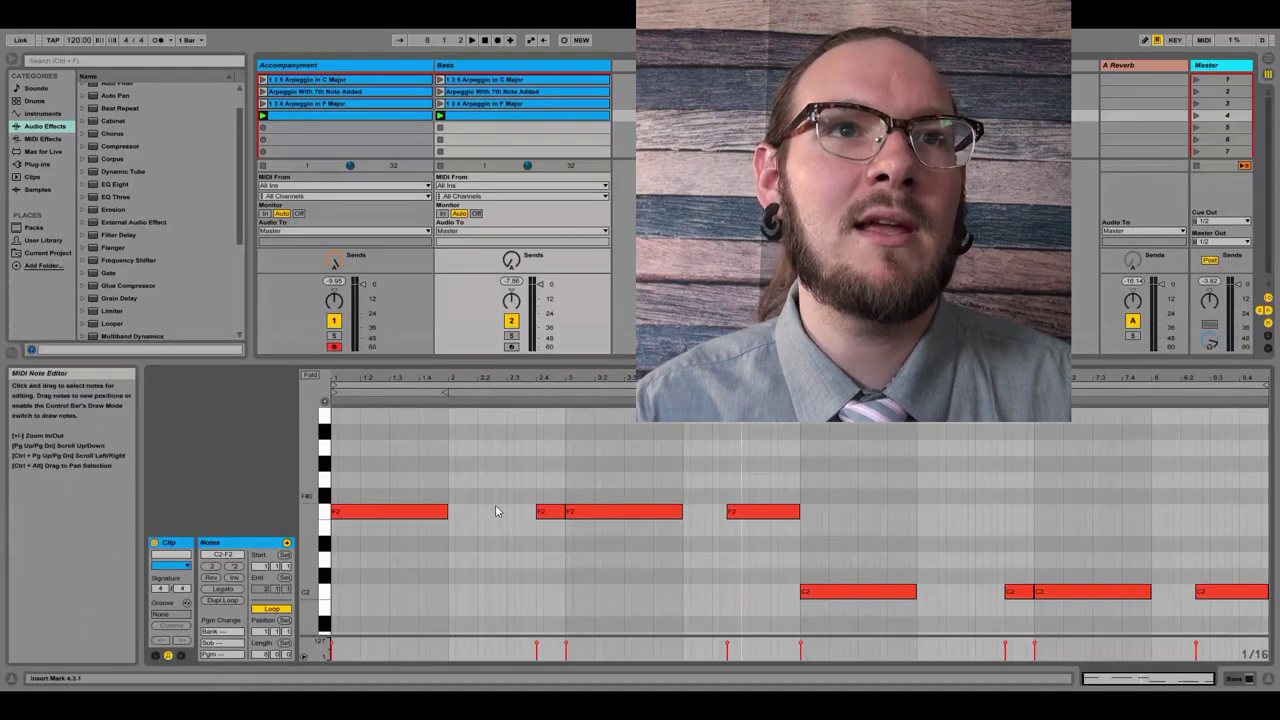
drag(406, 575, 892, 450)
scroll(611, 560, down, 1)
drag(400, 537, 795, 437)
key(space)
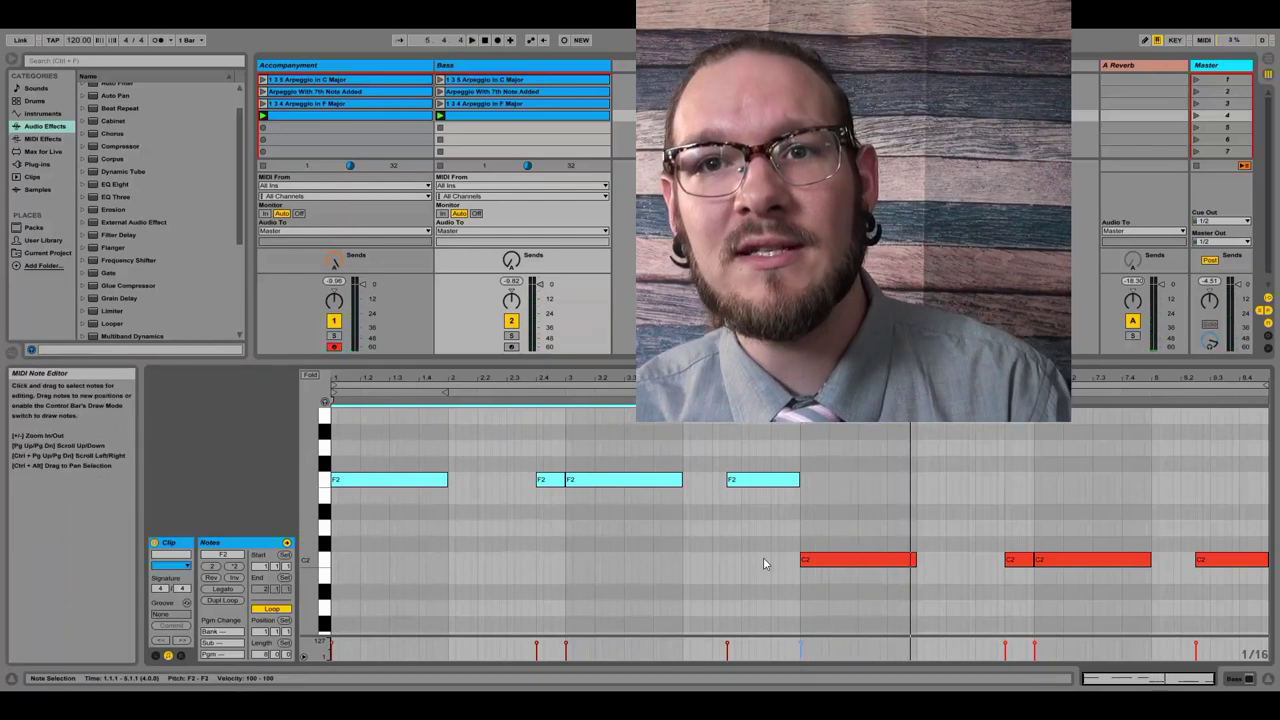
click(453, 559)
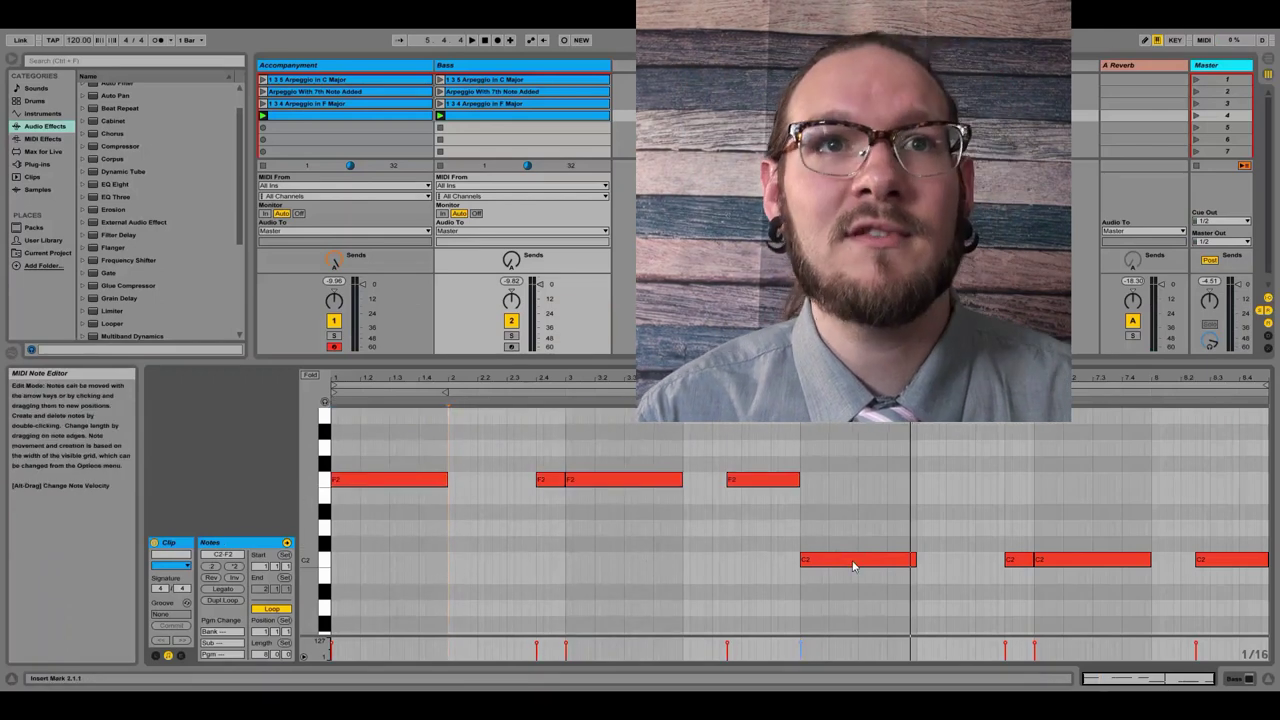
Step: Open the Accompanyment track's unnamed clip and highlight the arpeggio notes, plus the F4, A4 and C5 chord notes in the first four bars
click(375, 104)
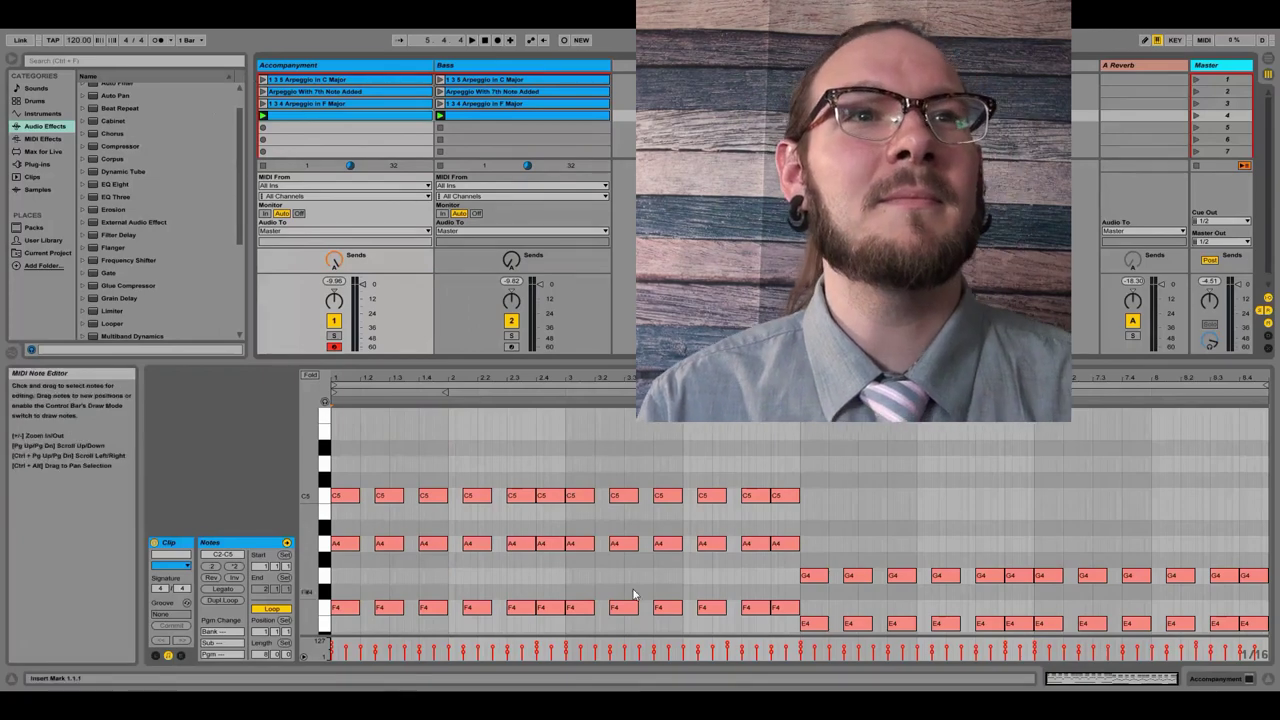
scroll(590, 490, down, 6)
drag(332, 566, 798, 402)
scroll(560, 582, up, 4)
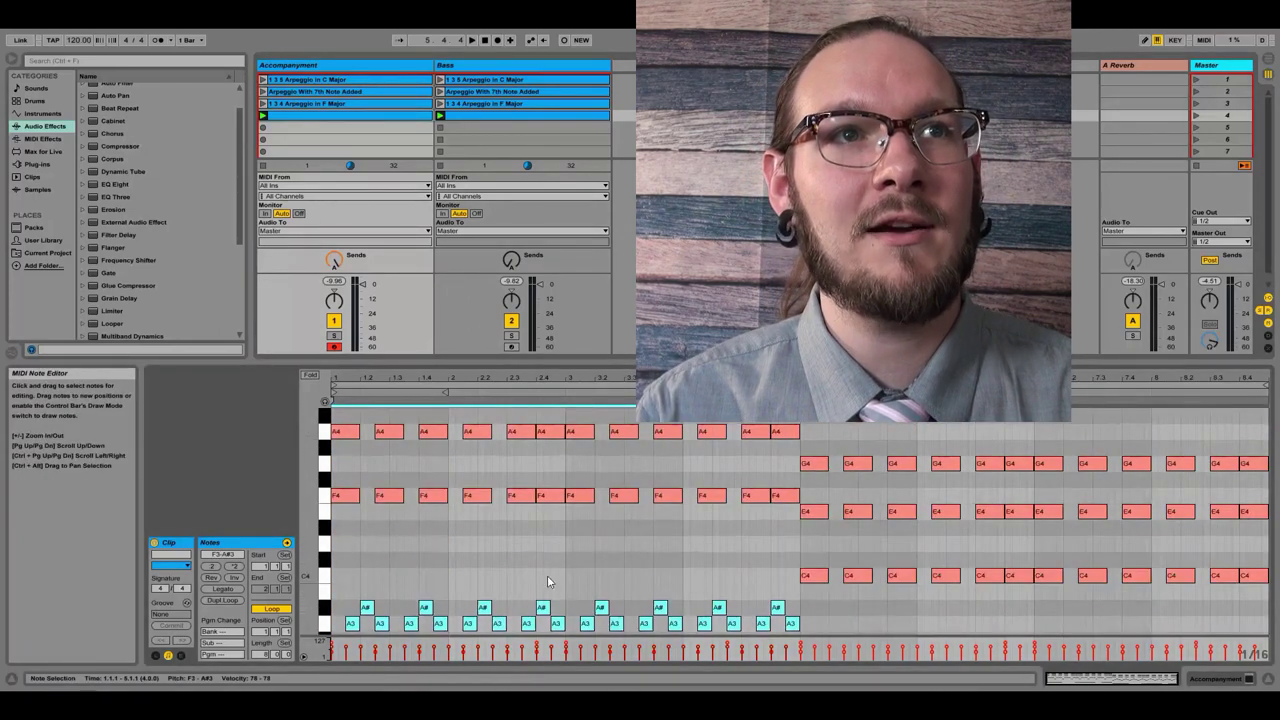
scroll(360, 522, up, 2)
drag(350, 570, 805, 410)
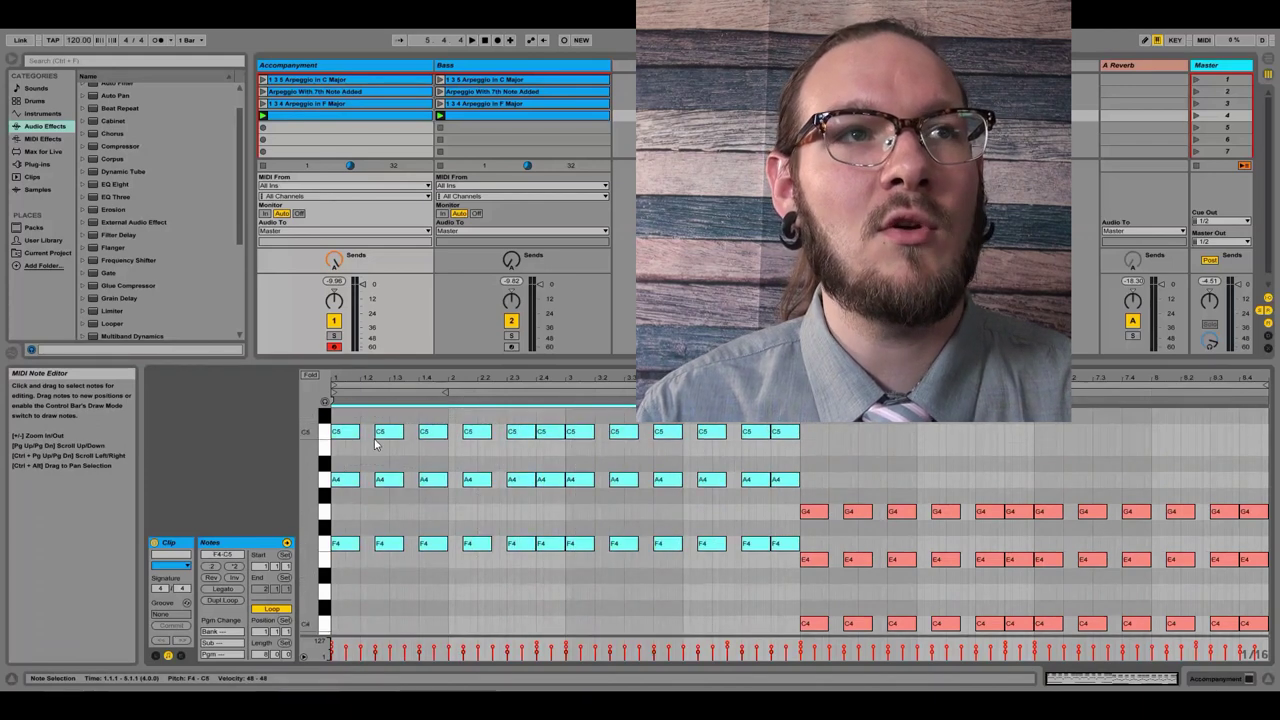
Step: Select the F4, A4 and C5 notes of the first chord one at a time
click(413, 594)
click(345, 543)
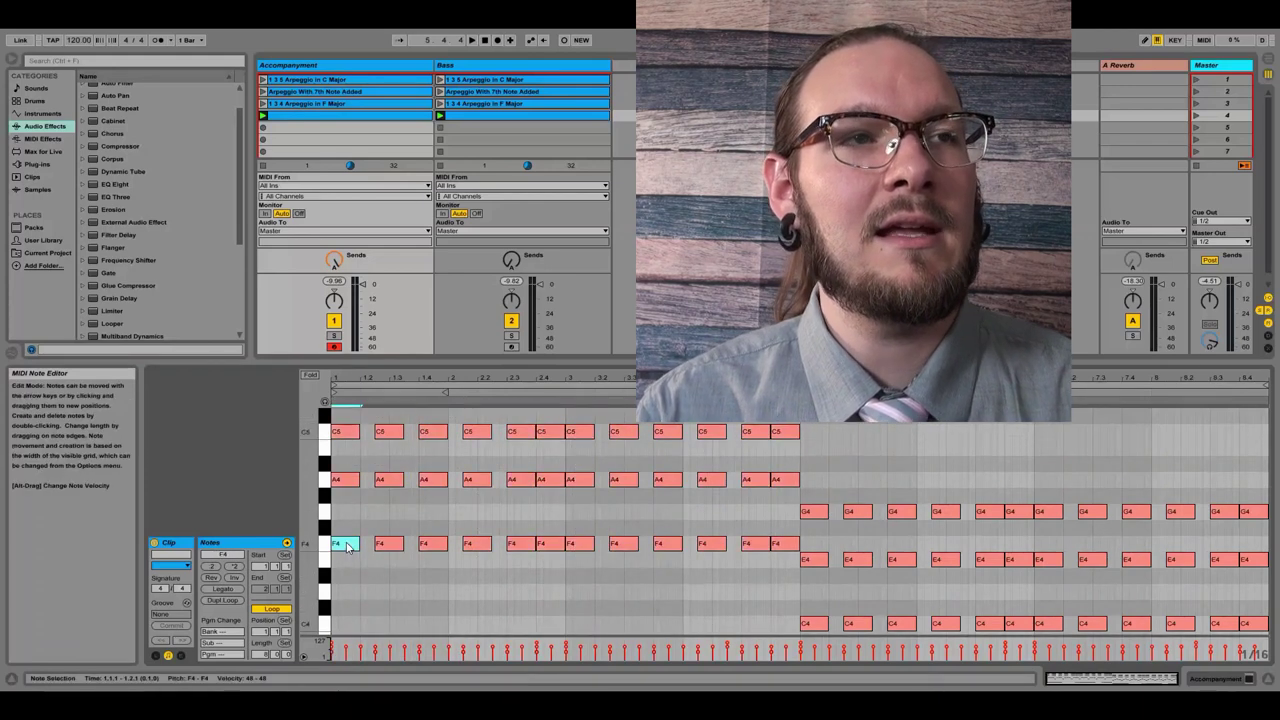
click(345, 480)
click(345, 431)
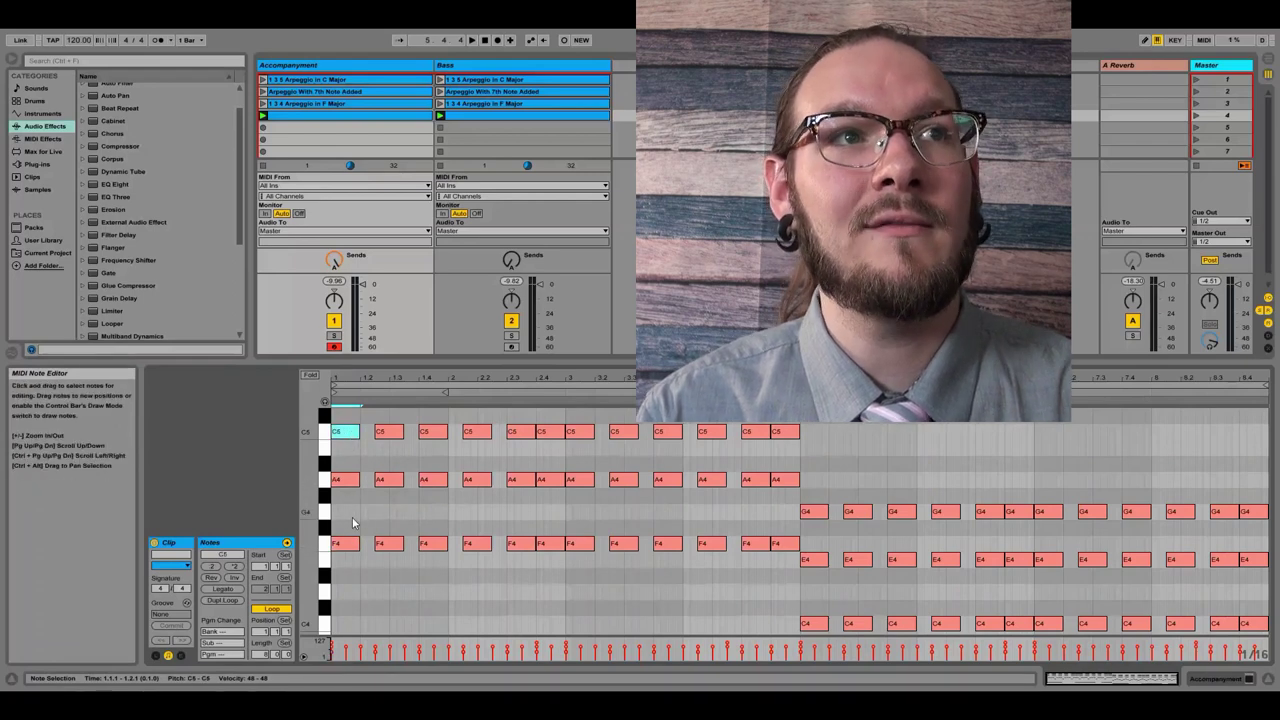
Step: Examine the lower arpeggio notes in the Accompanyment clip and reopen the Bass clip for comparison
scroll(558, 511, down, 2)
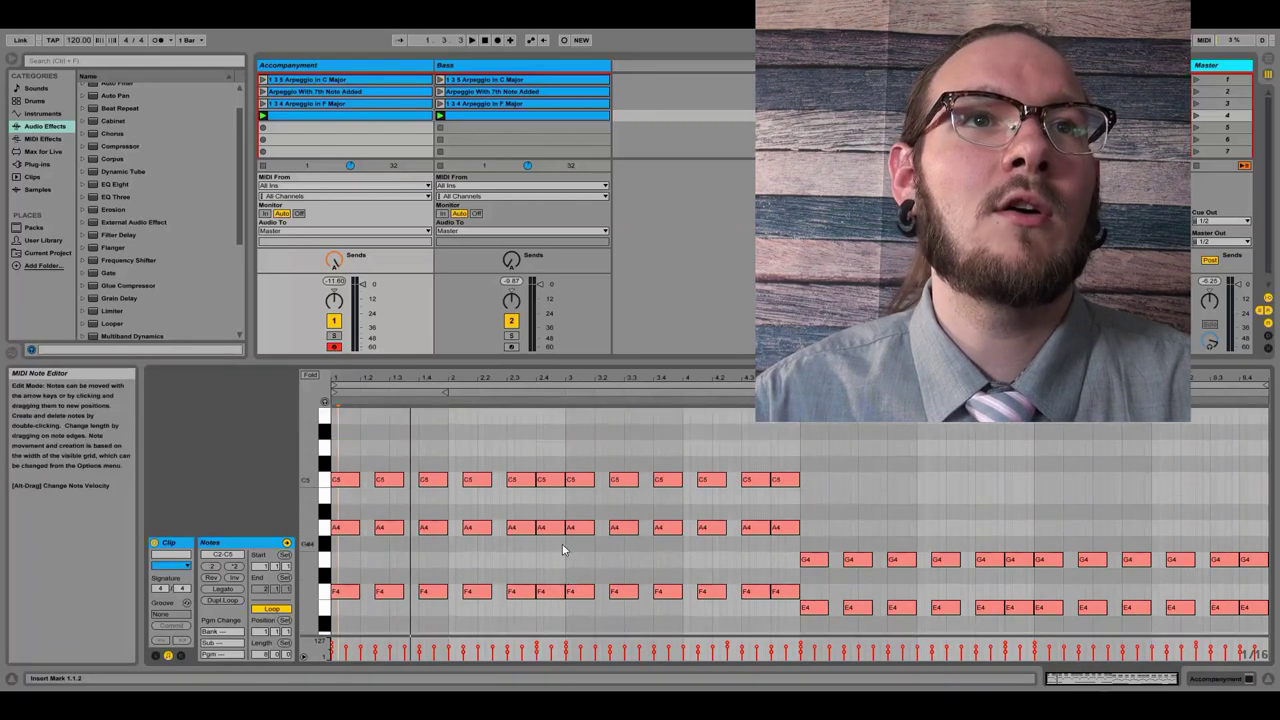
scroll(477, 523, down, 3)
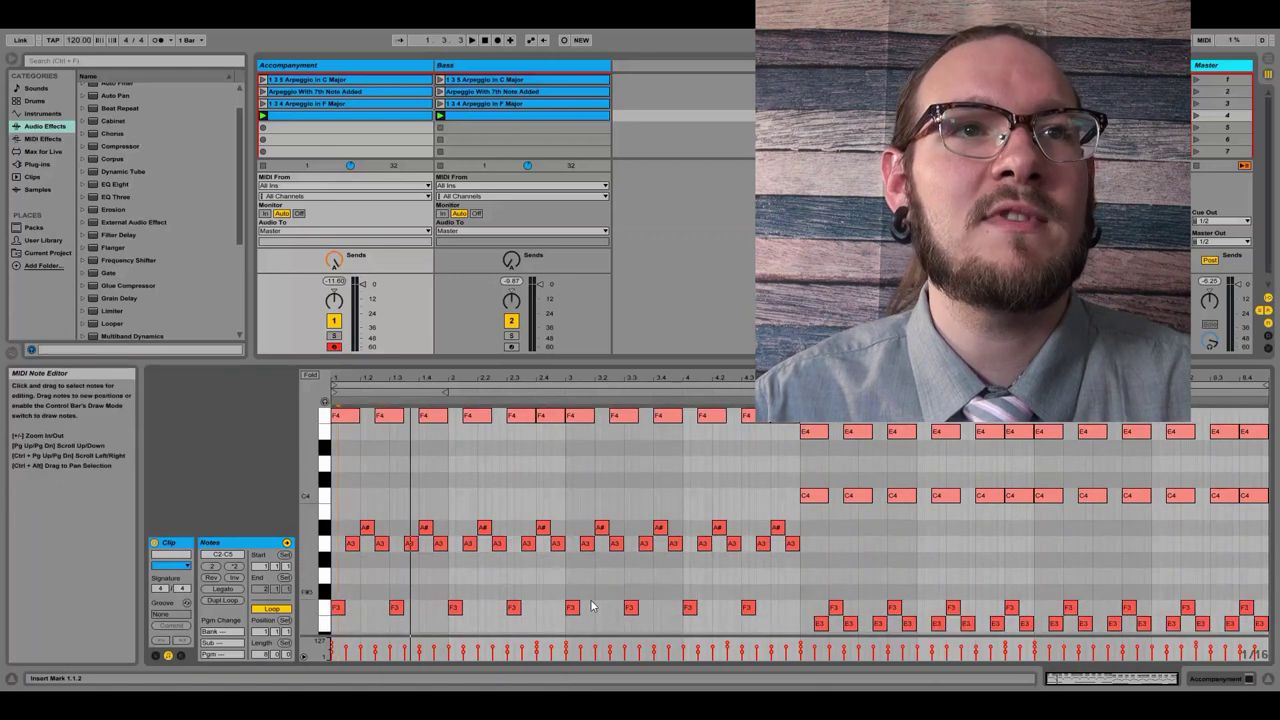
click(463, 114)
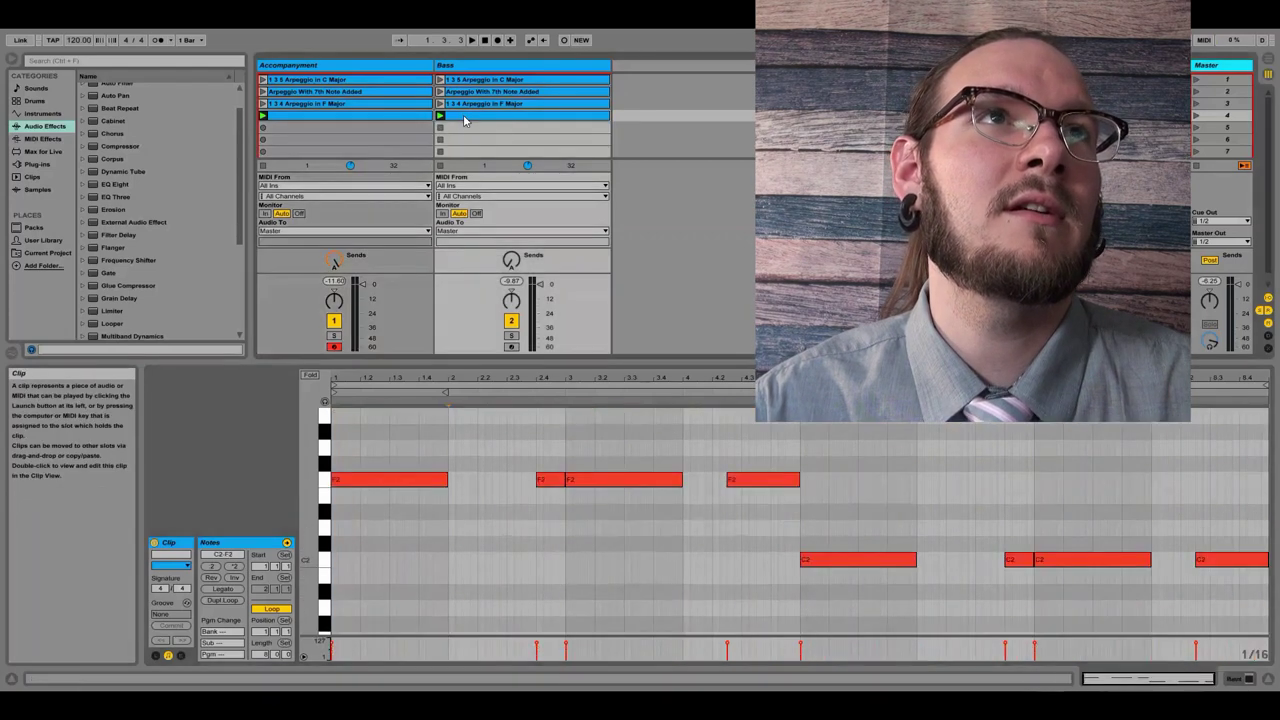
Step: Duplicate the Accompanyment track and lower the original track's volume to about -13.8 dB
click(575, 130)
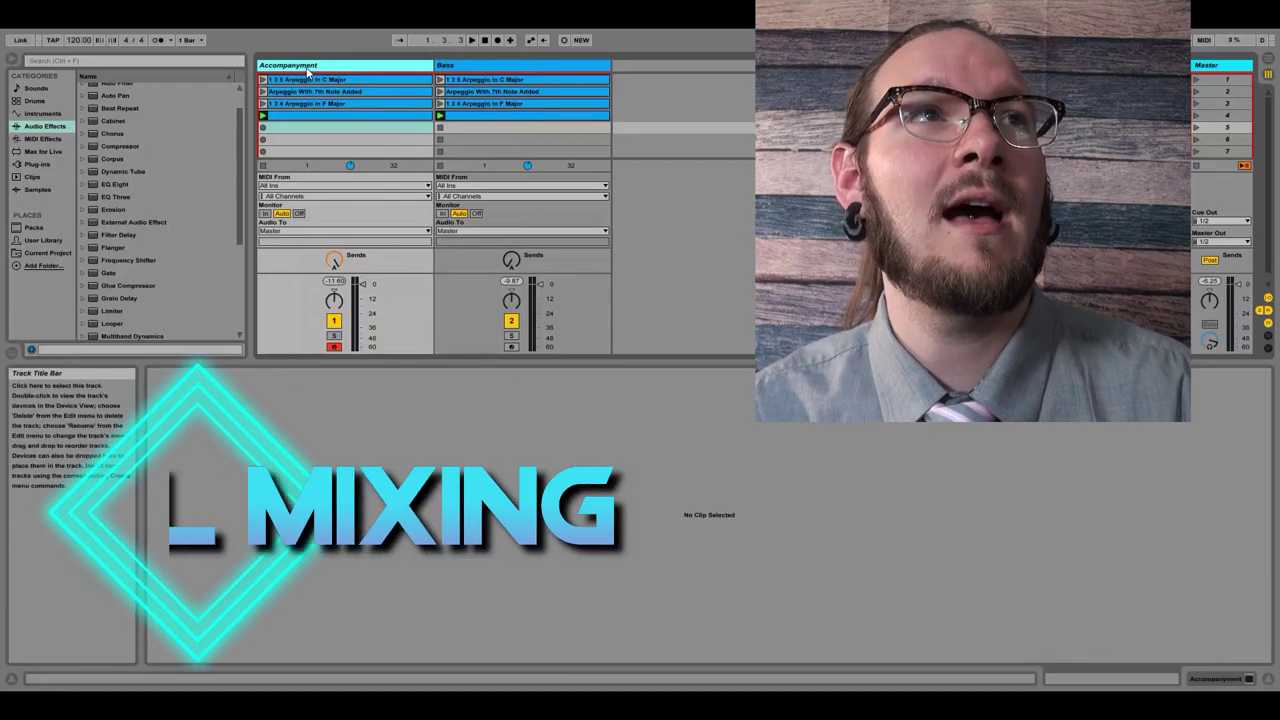
key(ctrl+d)
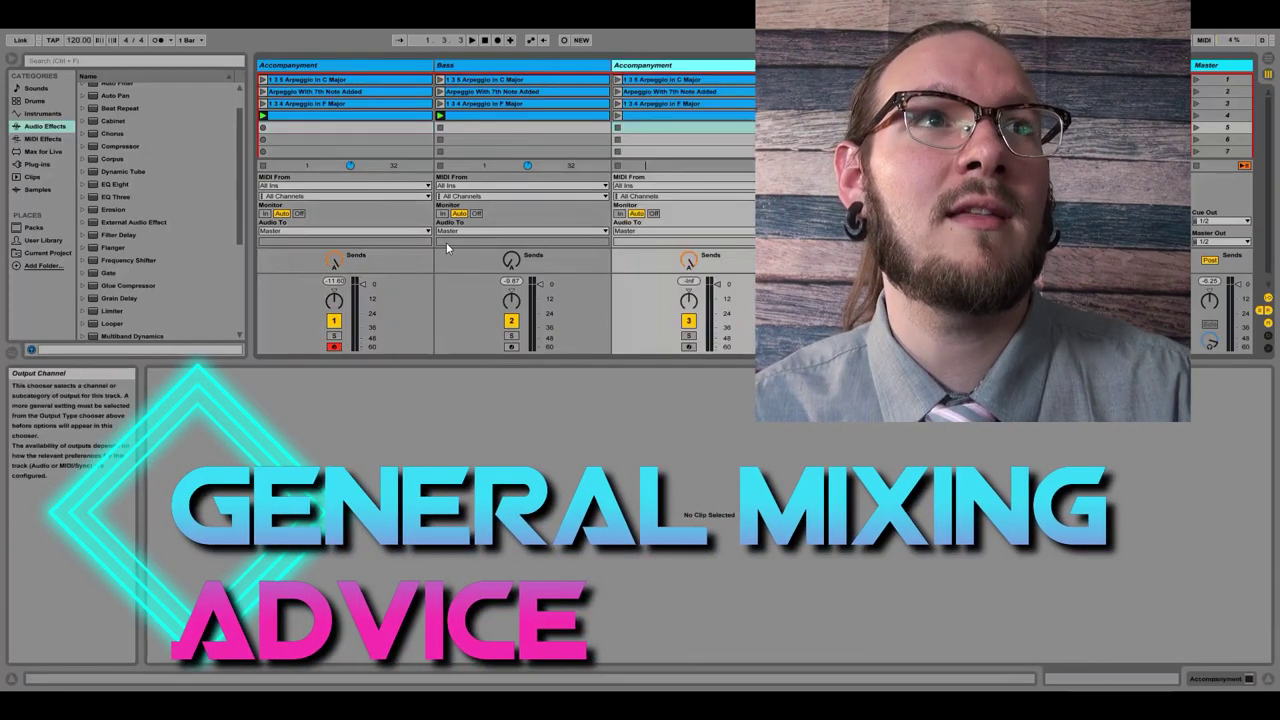
click(317, 68)
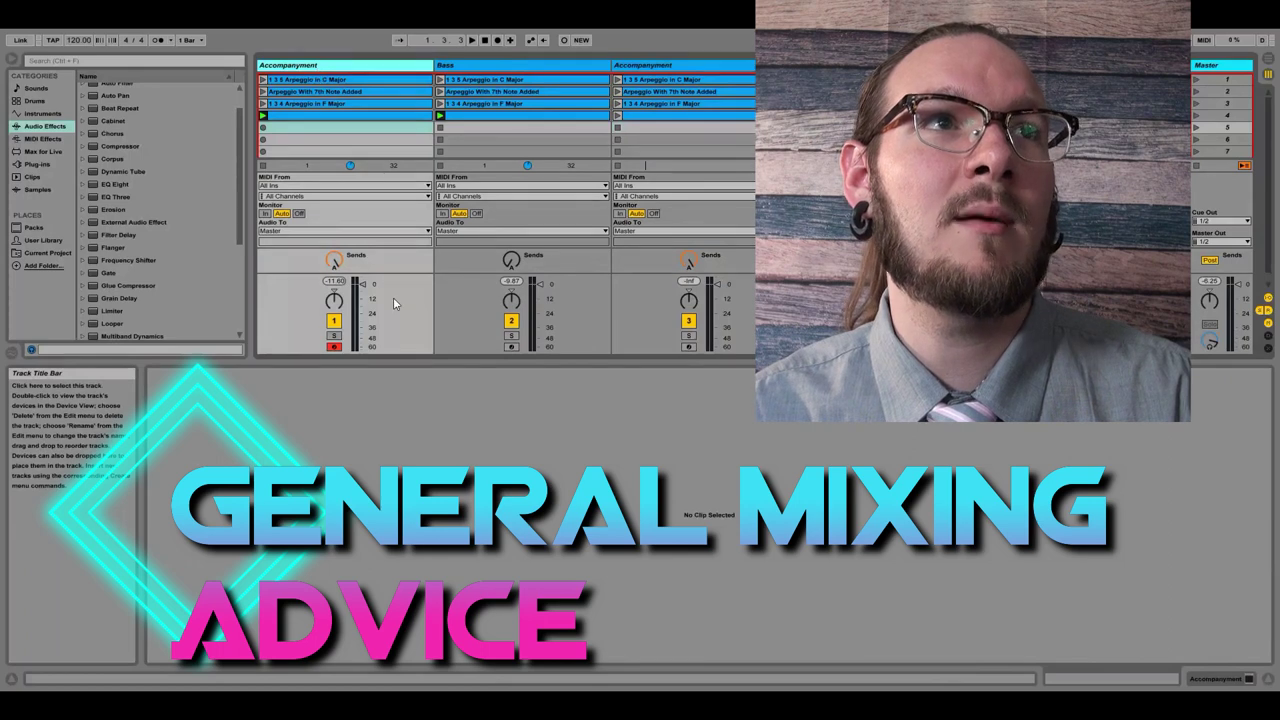
drag(362, 284, 362, 290)
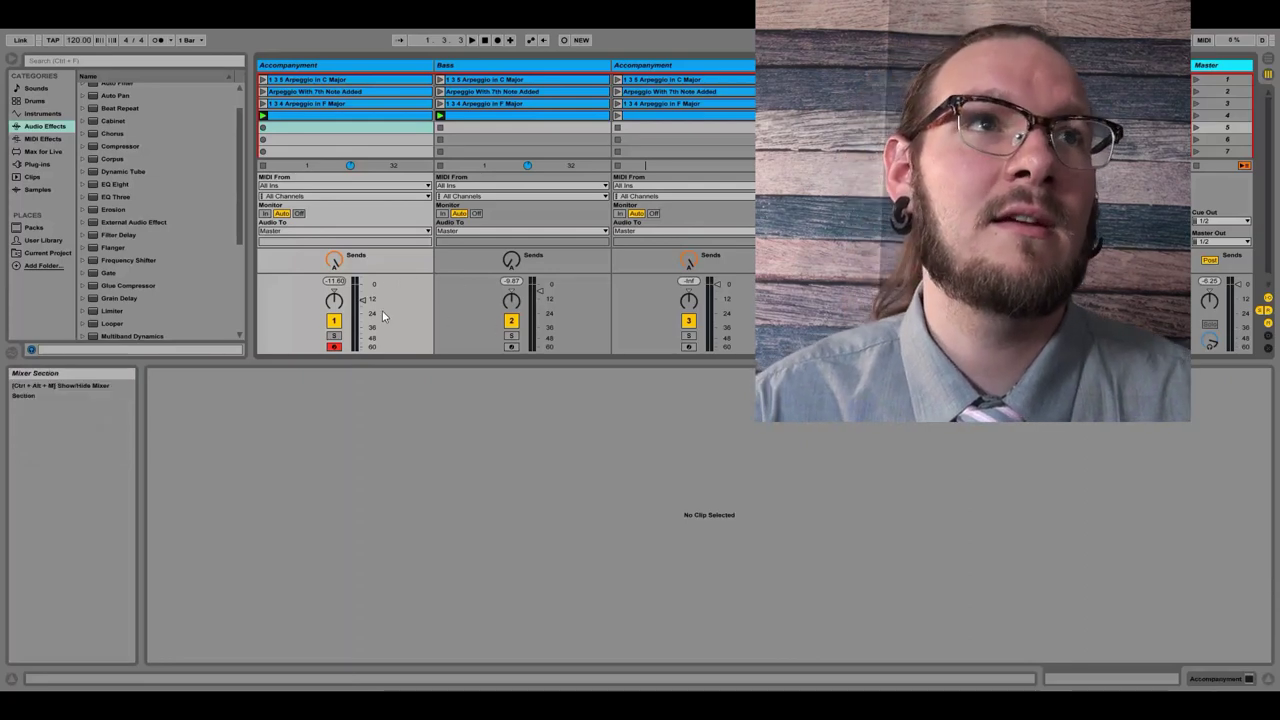
click(324, 66)
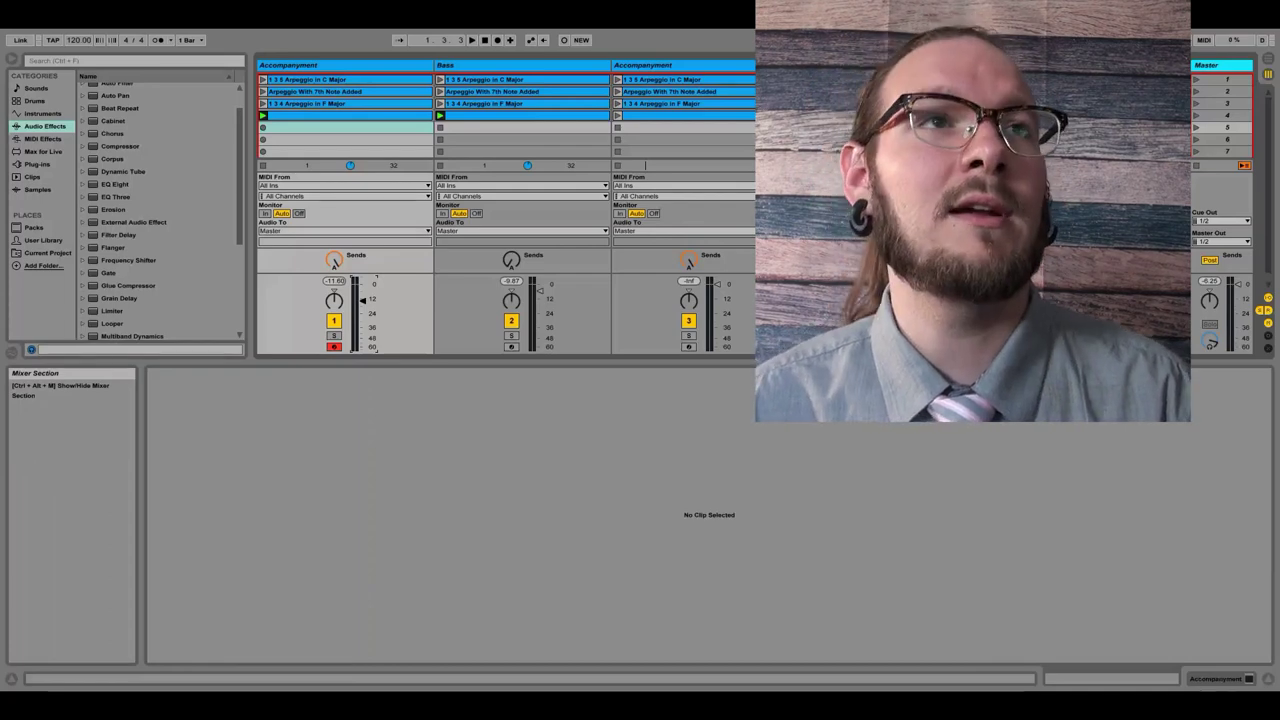
click(313, 64)
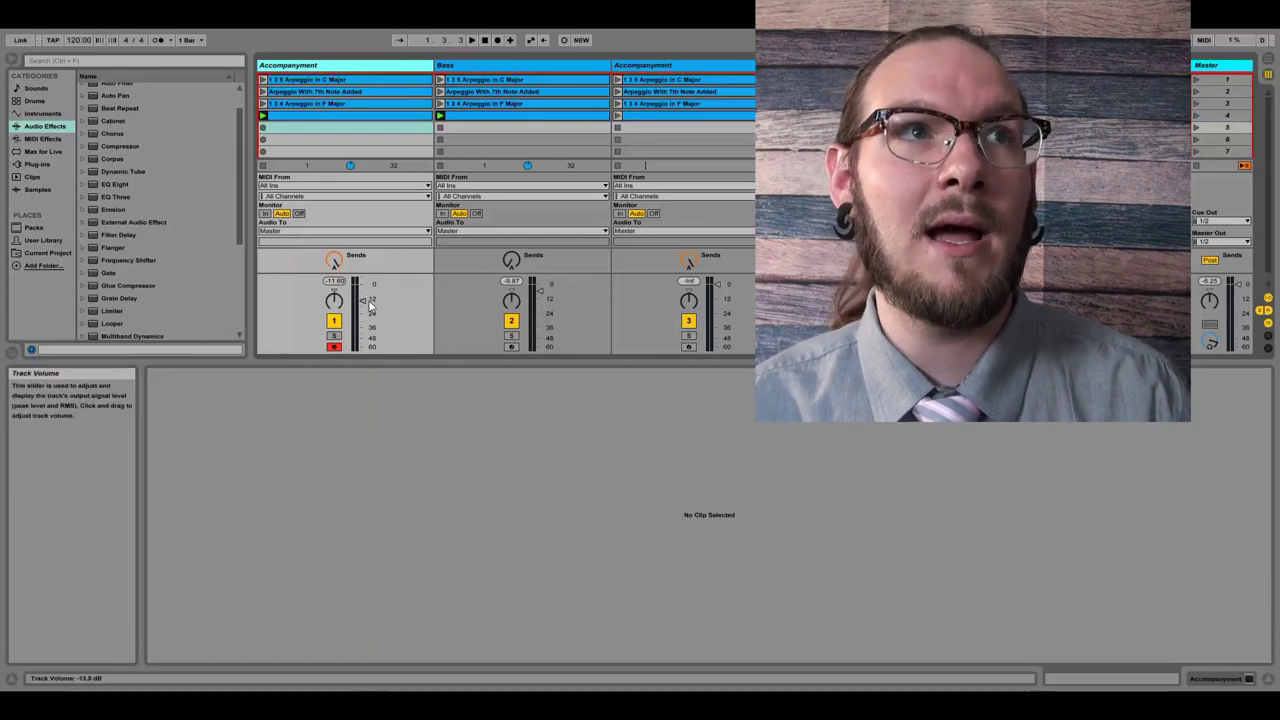
Step: Rename the duplicated Accompanyment track to Lead
click(679, 65)
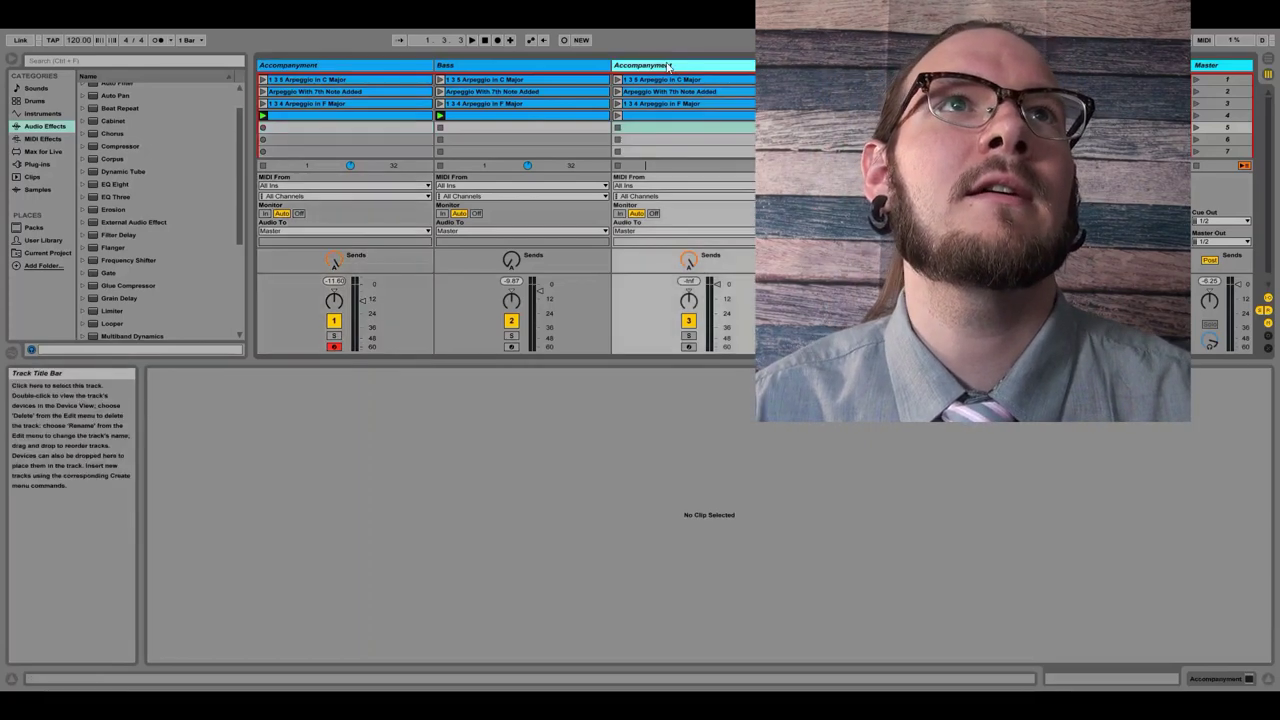
key(ctrl+r)
key(BackSpace)
text(Load)
key(Return)
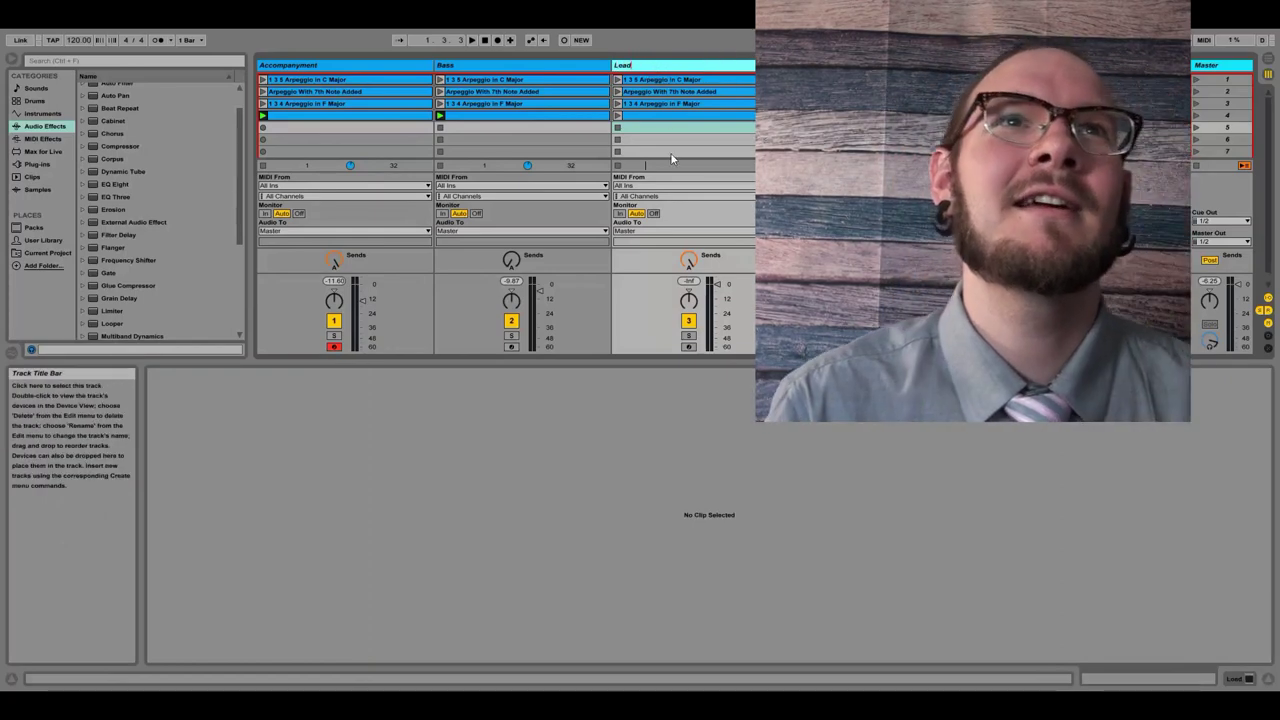
Step: Open the unnamed fourth clip on the Lead track and delete all of its notes
click(649, 115)
scroll(583, 465, up, 2)
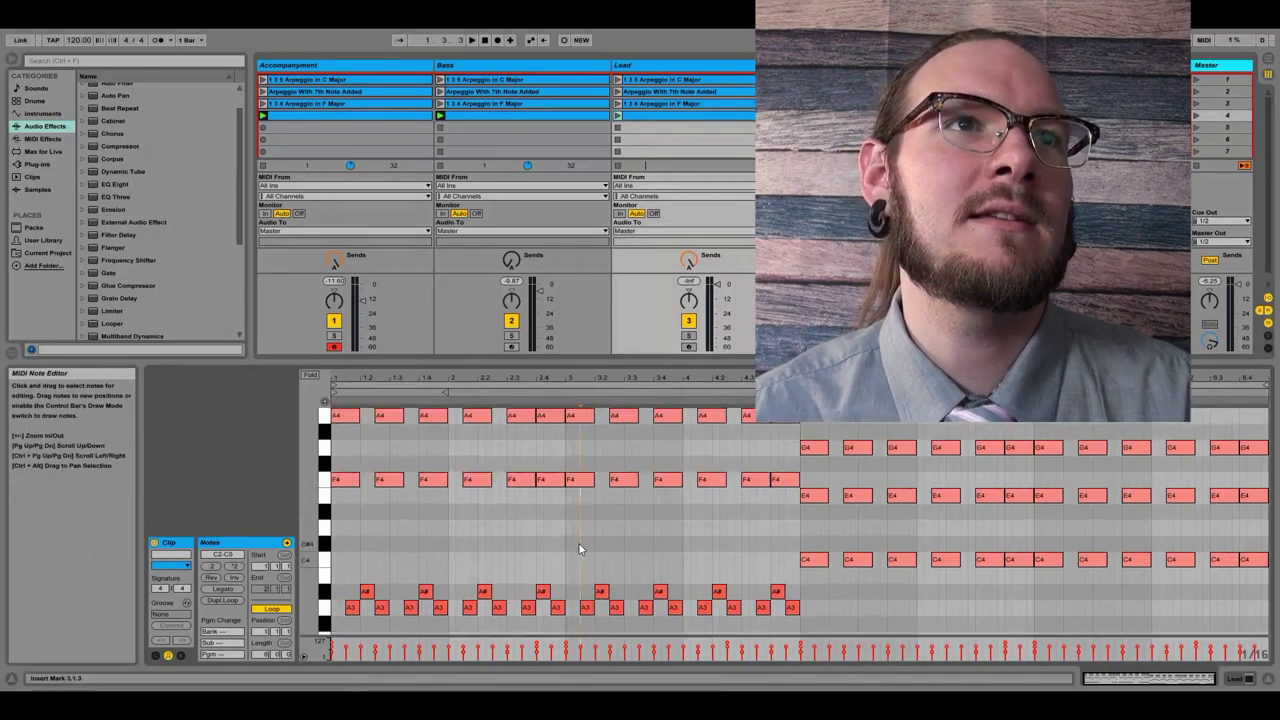
key(ctrl+a)
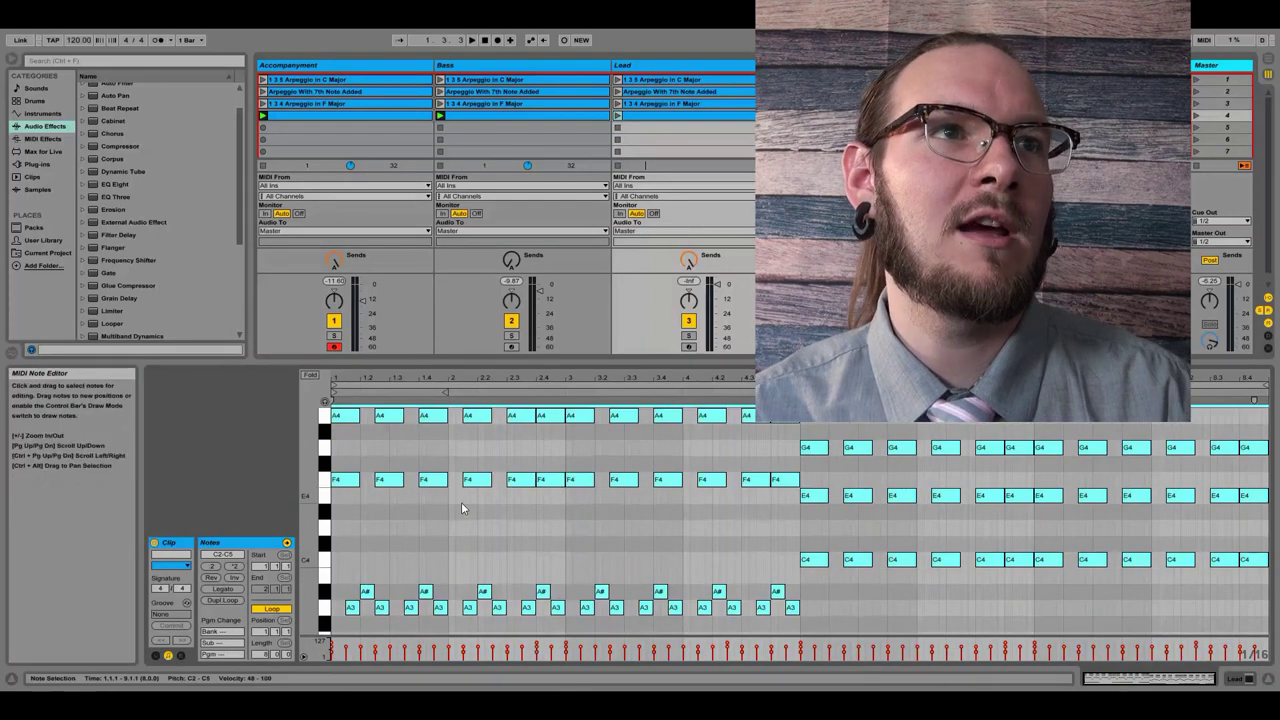
key(Delete)
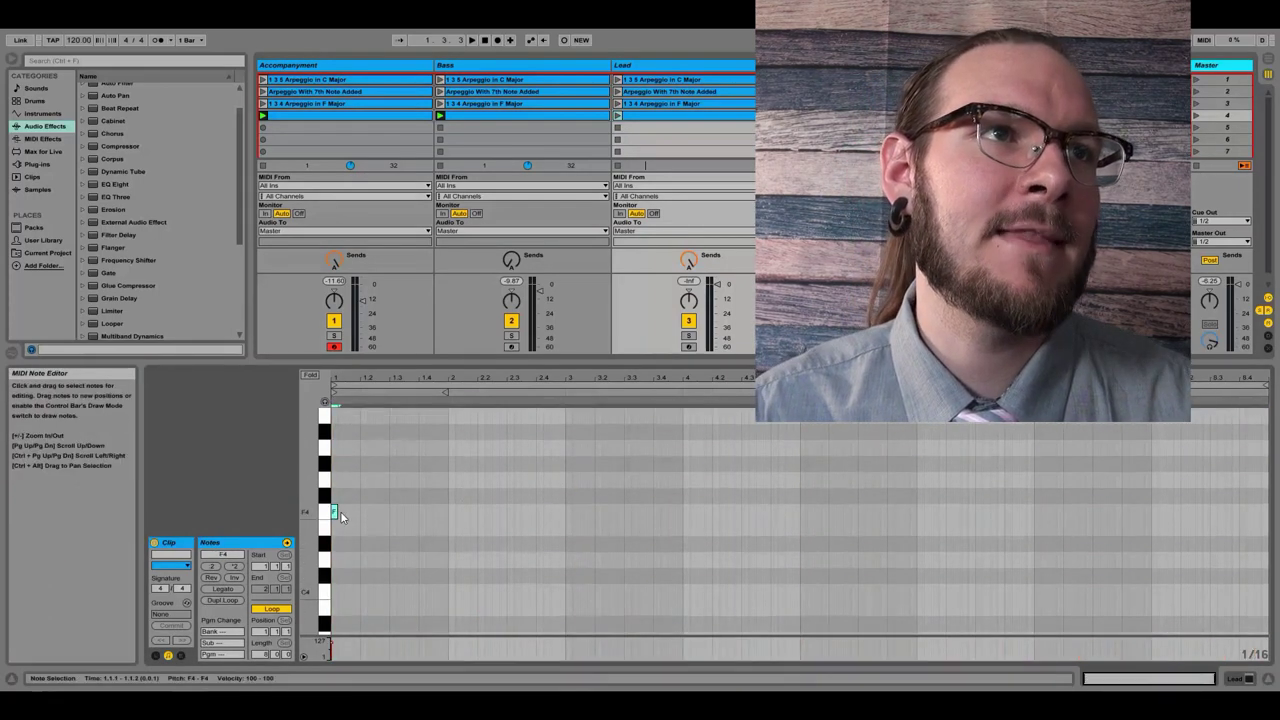
Step: Add a half-bar F4 note at the start of the Lead clip, followed by a half-bar A4 note
mouse_move(334, 515)
mouse_down()
mouse_move(390, 518)
mouse_move(446, 481)
mouse_move(406, 460)
mouse_up()
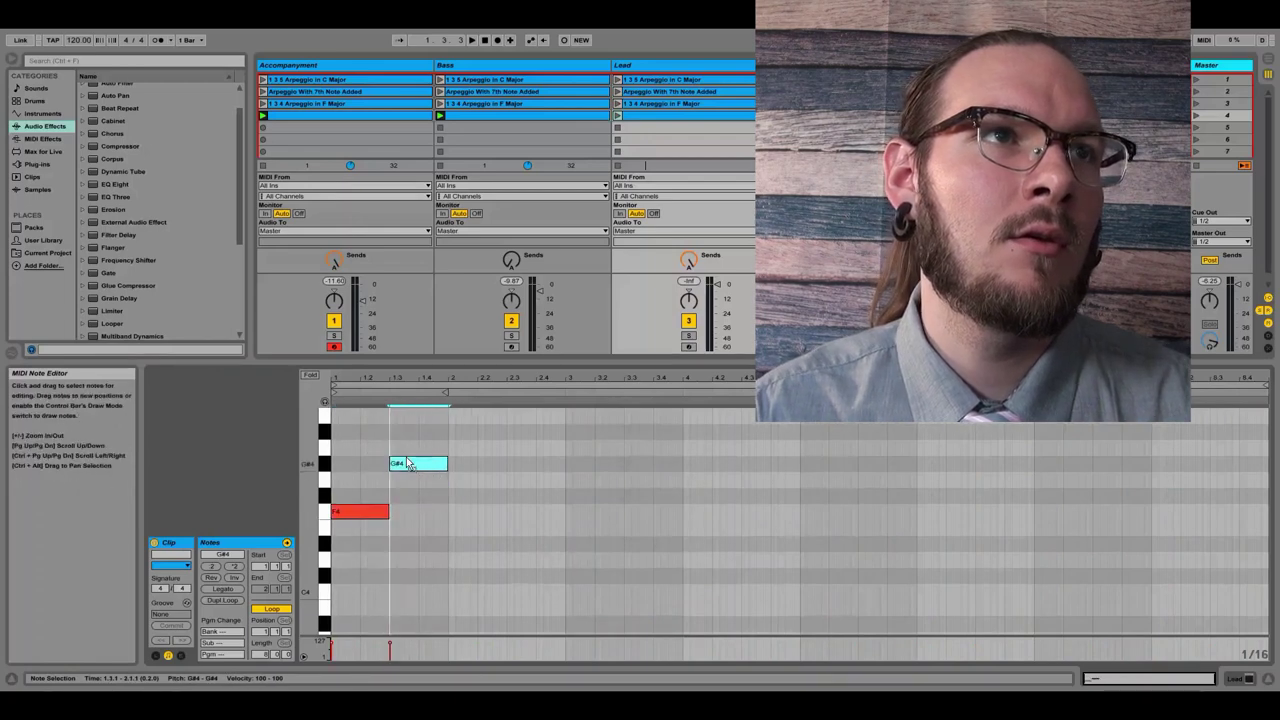
scroll(451, 540, up, 2)
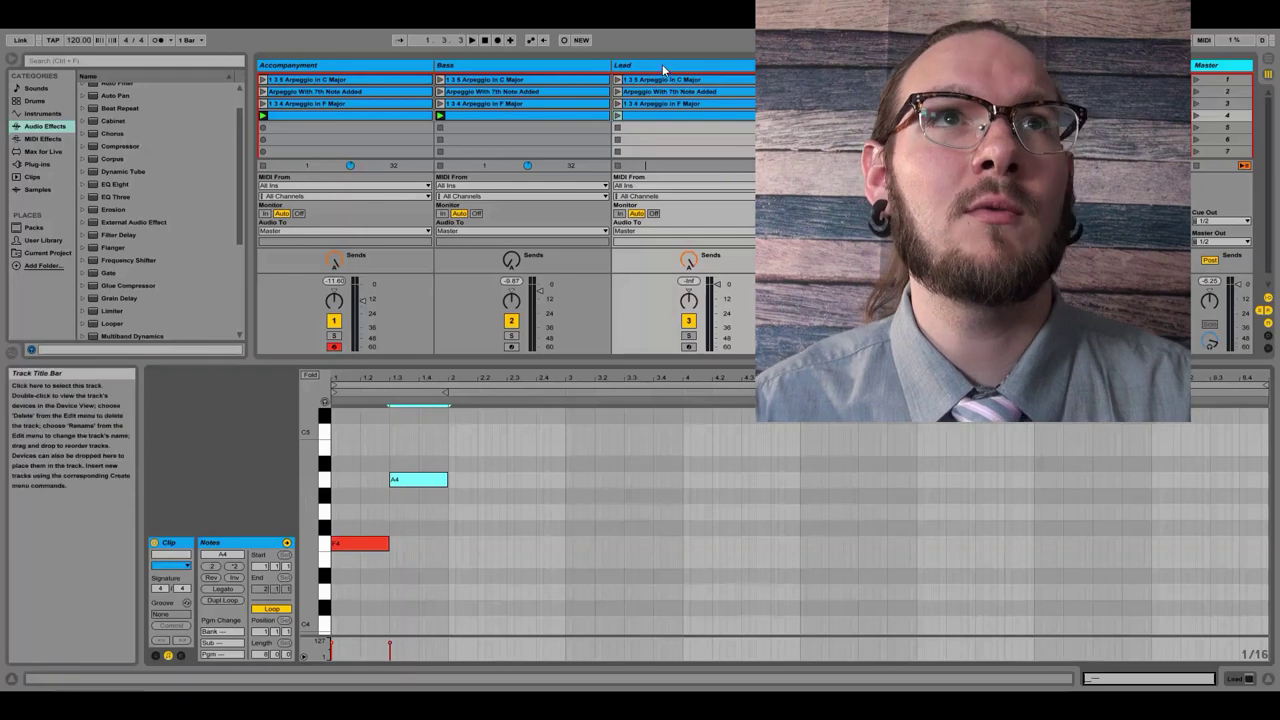
click(662, 64)
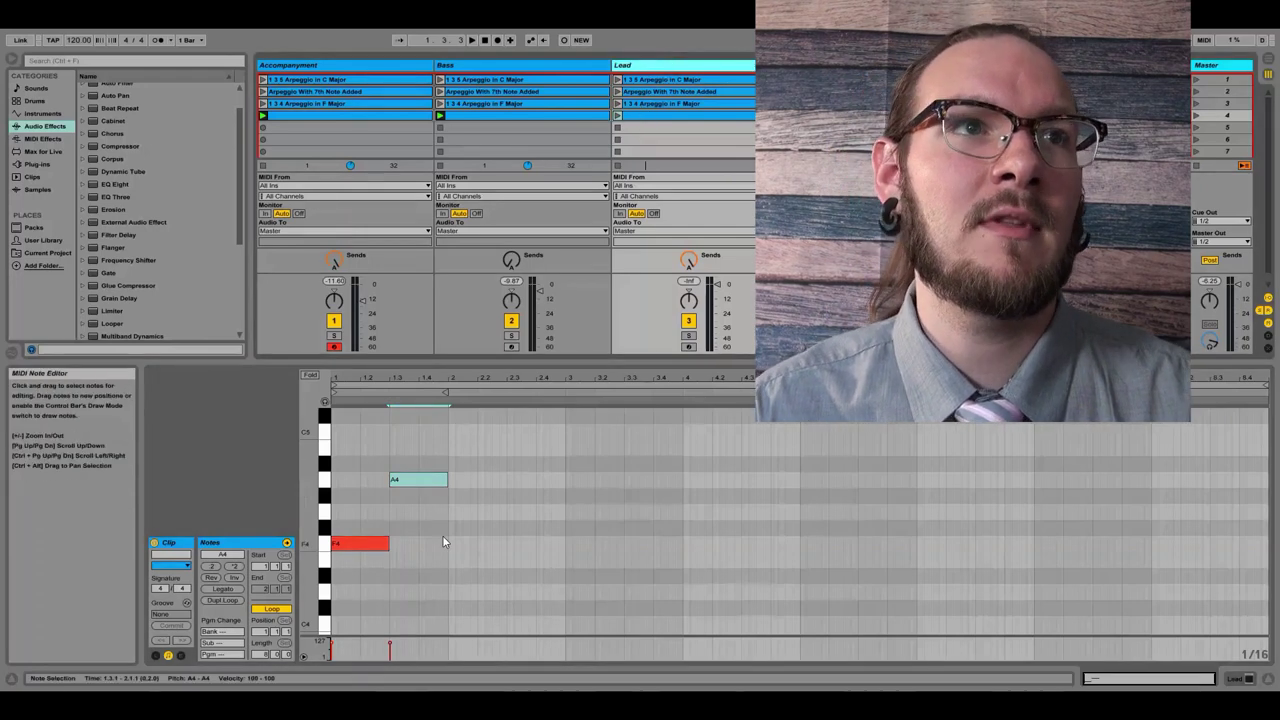
Step: Delete the second note and raise the opening F4 note to A4
click(420, 479)
key(Delete)
scroll(380, 555, up, 4)
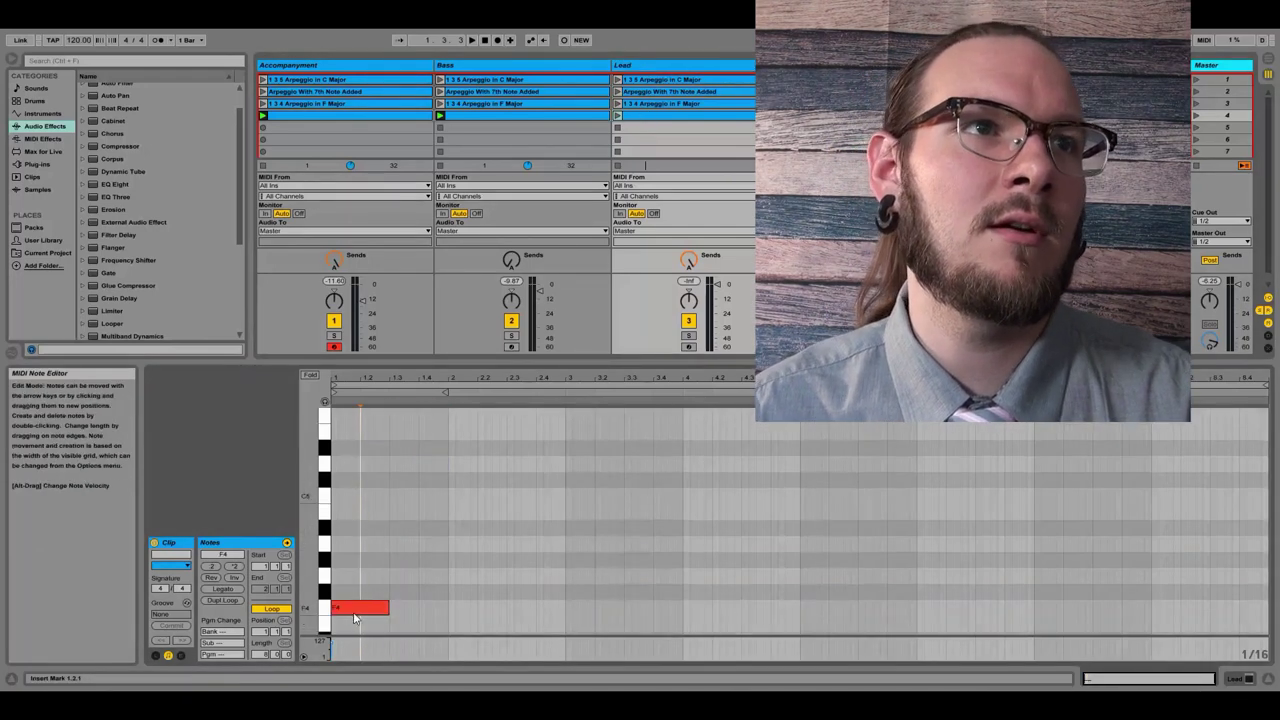
click(355, 608)
drag(348, 618, 345, 547)
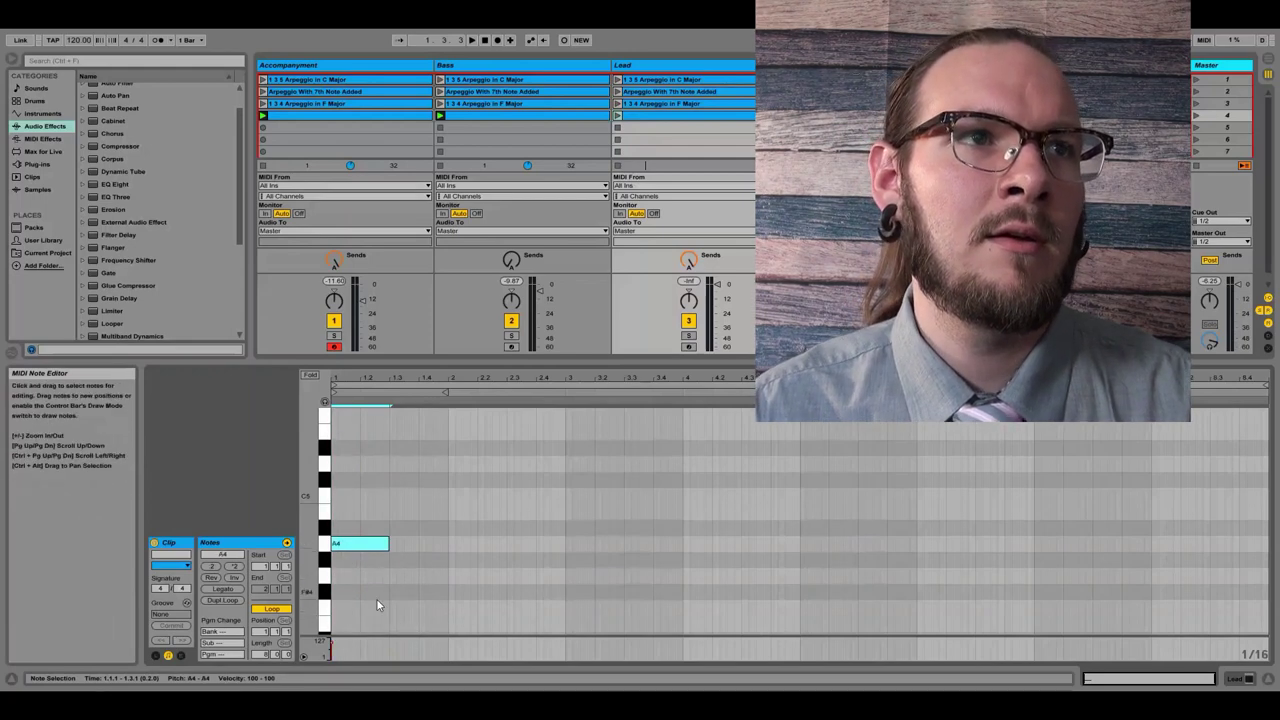
Step: Launch the Lead clip with the other tracks and lengthen the opening A4 note to one full bar
scroll(376, 598, down, 1)
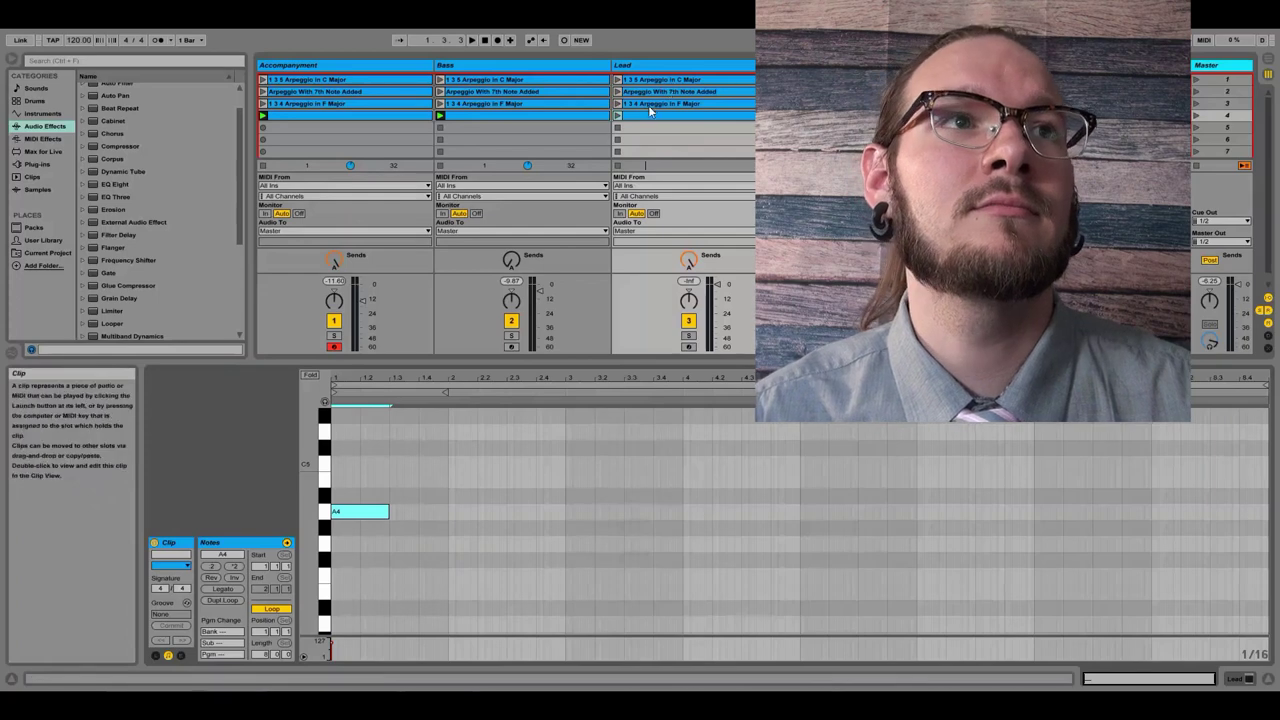
click(617, 115)
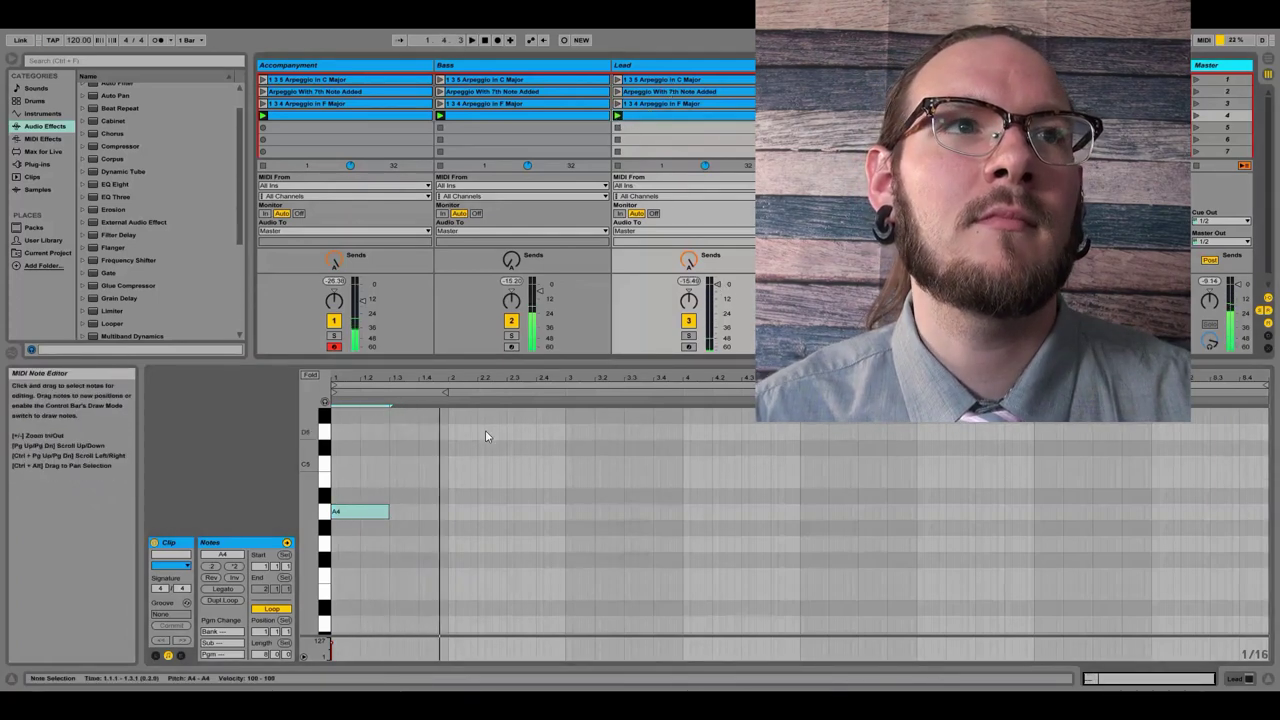
drag(386, 512, 440, 512)
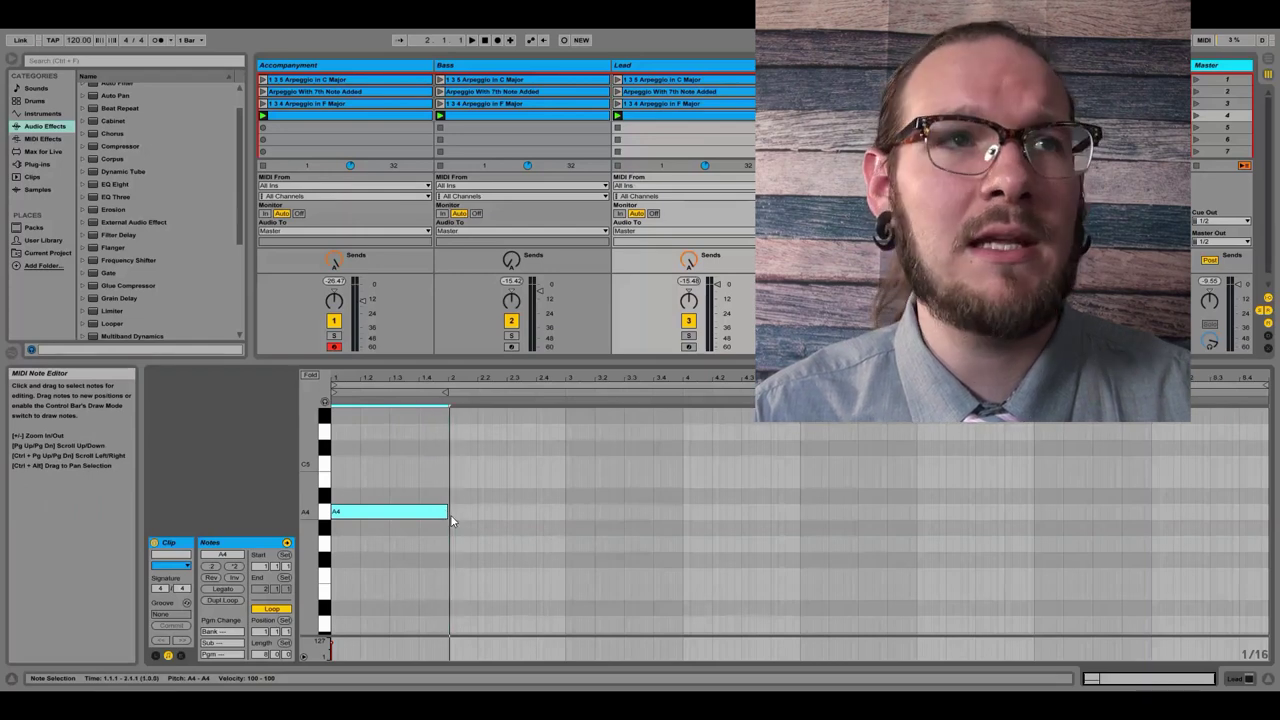
Step: Try a one-bar C5 copy of the A4 note starting at 2.2 and play the clip
drag(370, 512, 496, 463)
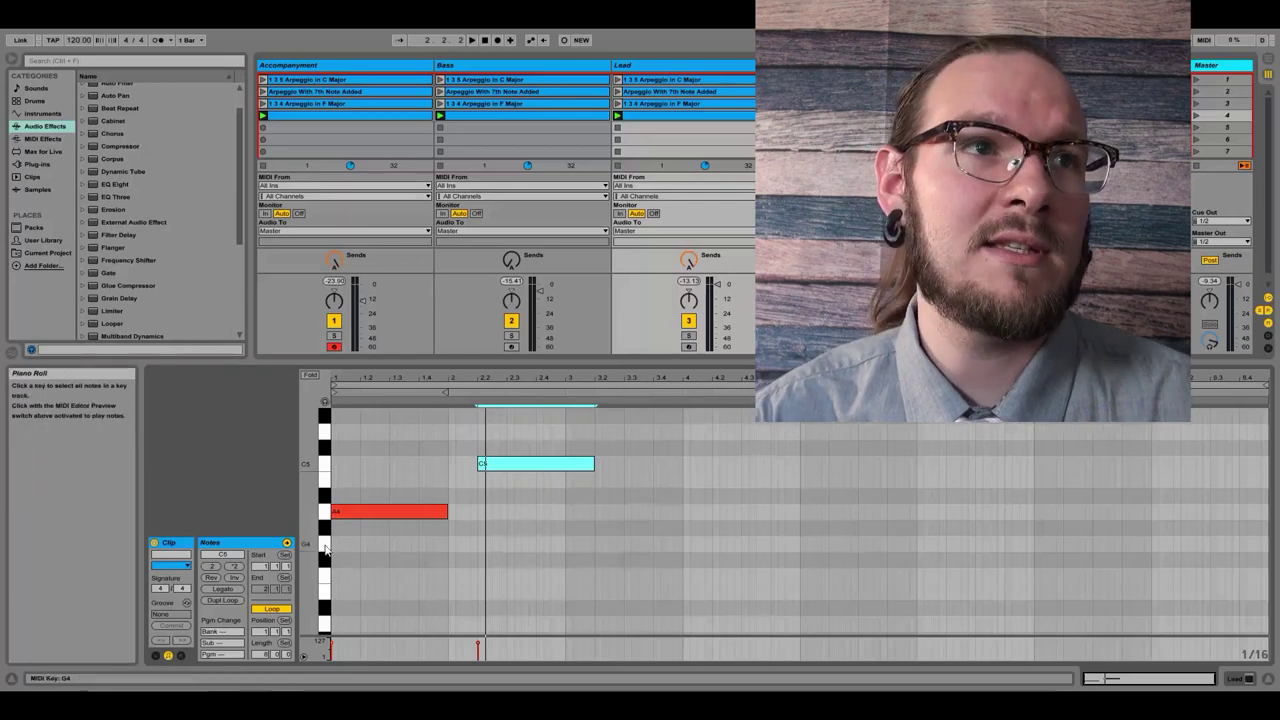
click(364, 514)
key(space)
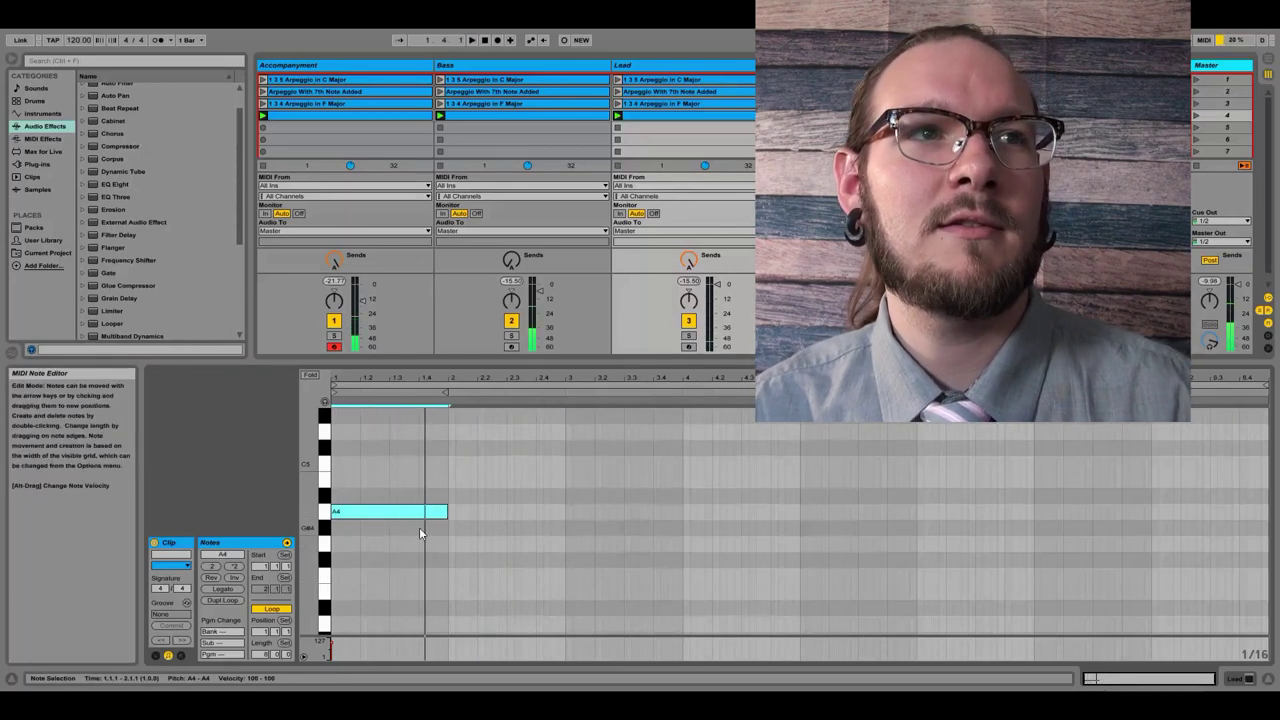
Step: Shorten the opening A4 note to end at 1.4.3 and place a one-bar C5 note directly after it
drag(369, 518, 482, 465)
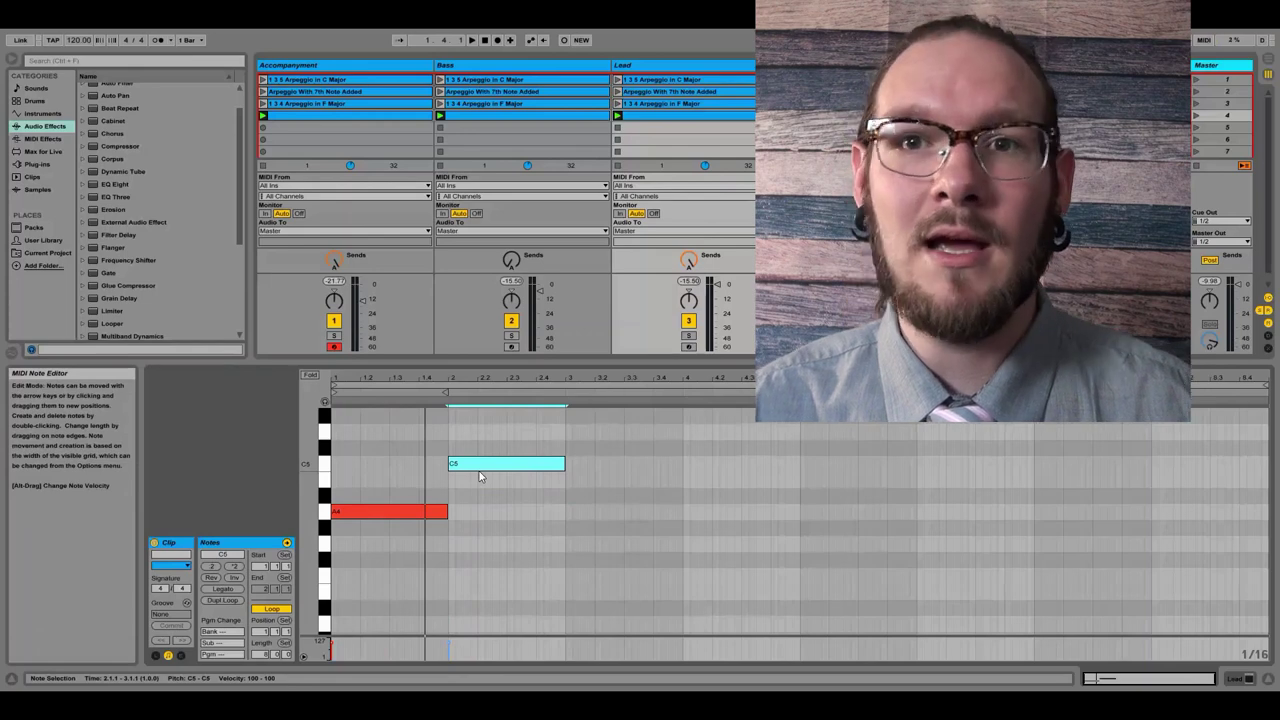
drag(476, 470, 433, 511)
key(space)
click(442, 512)
click(445, 509)
click(482, 465)
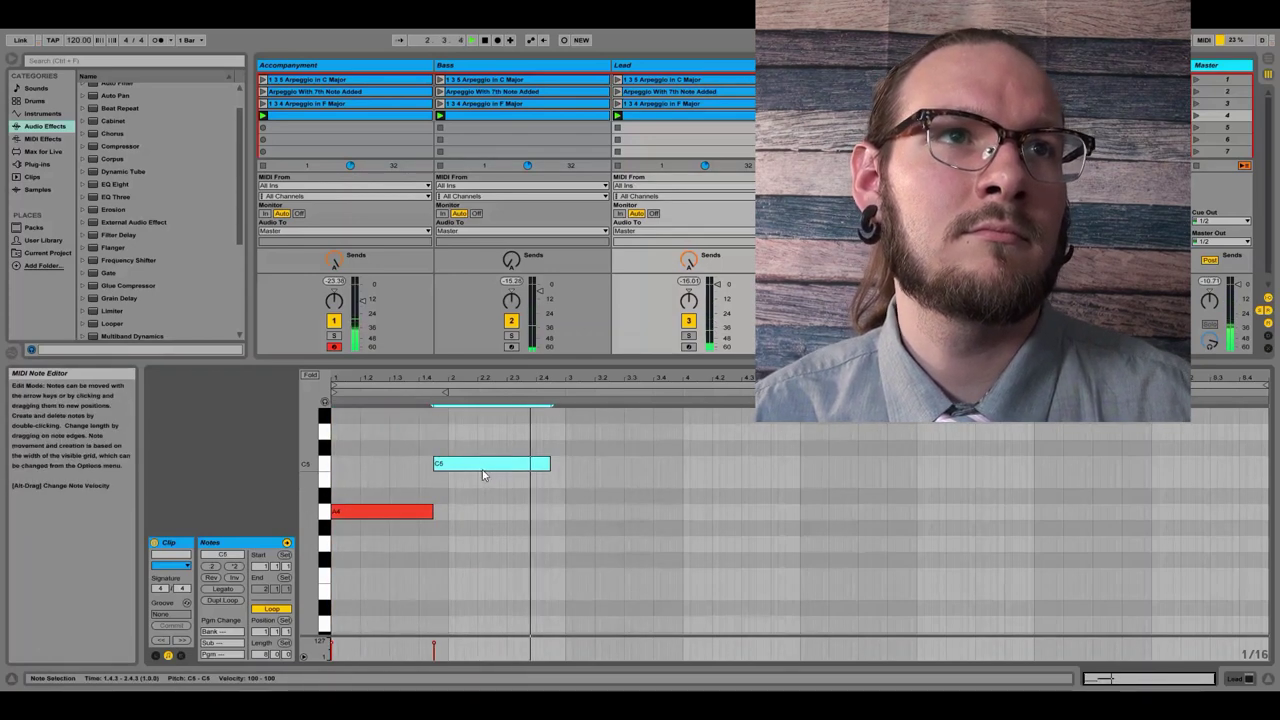
Step: Add a one-bar G4 note at bar 3, a half-bar F4 at bar 4 and a half-bar D#4 at 4.3
drag(486, 466, 592, 548)
scroll(560, 535, down, 1)
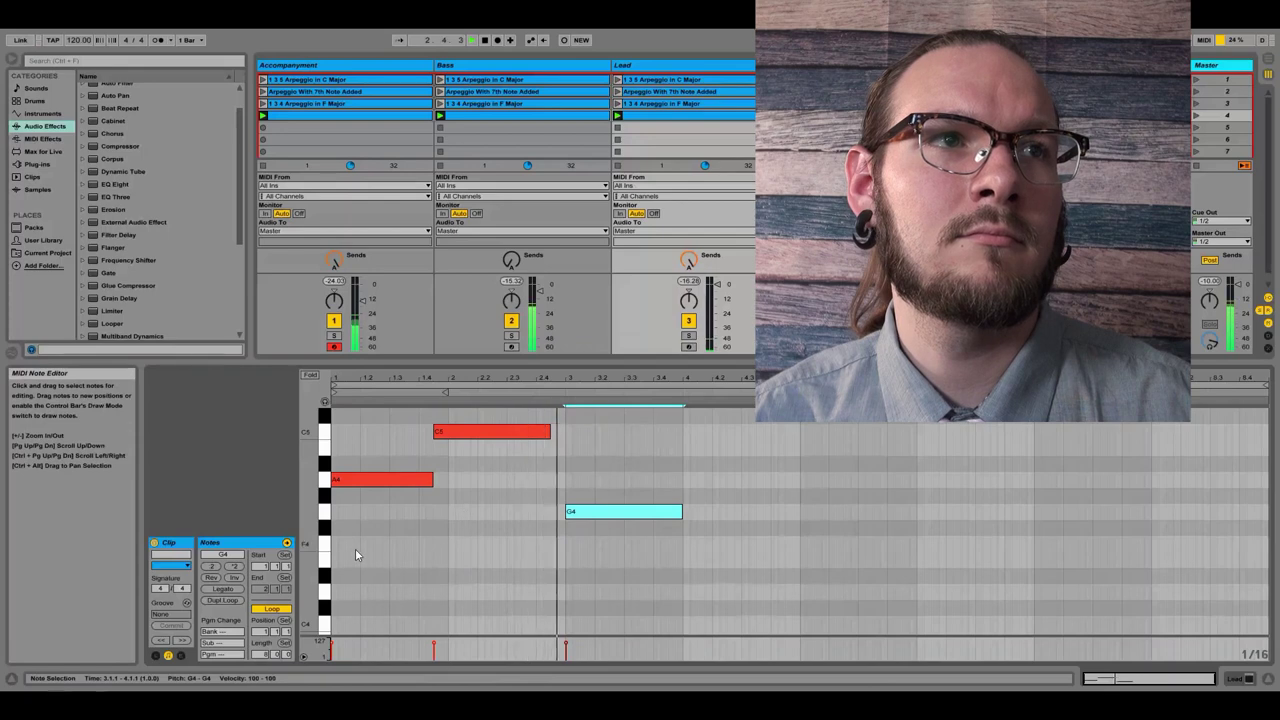
drag(620, 514, 780, 587)
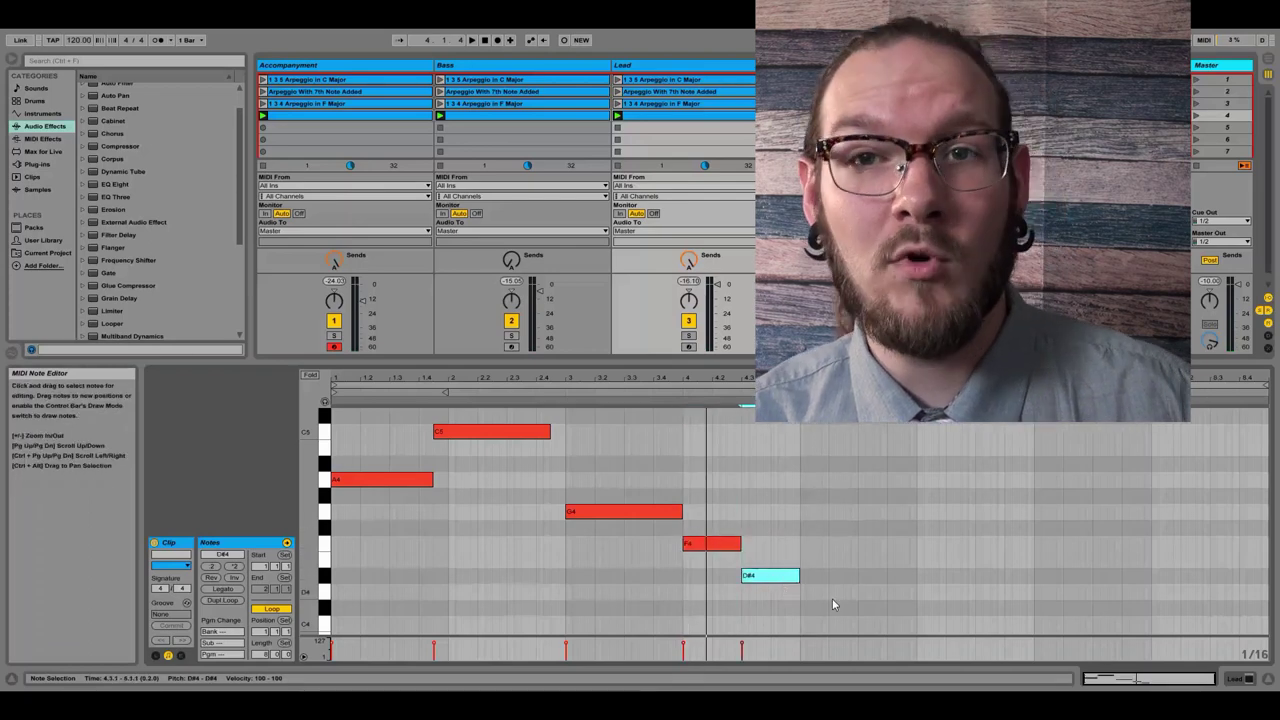
Step: Lower the last melody note by a semitone to D4
scroll(763, 598, down, 1)
scroll(760, 505, down, 4)
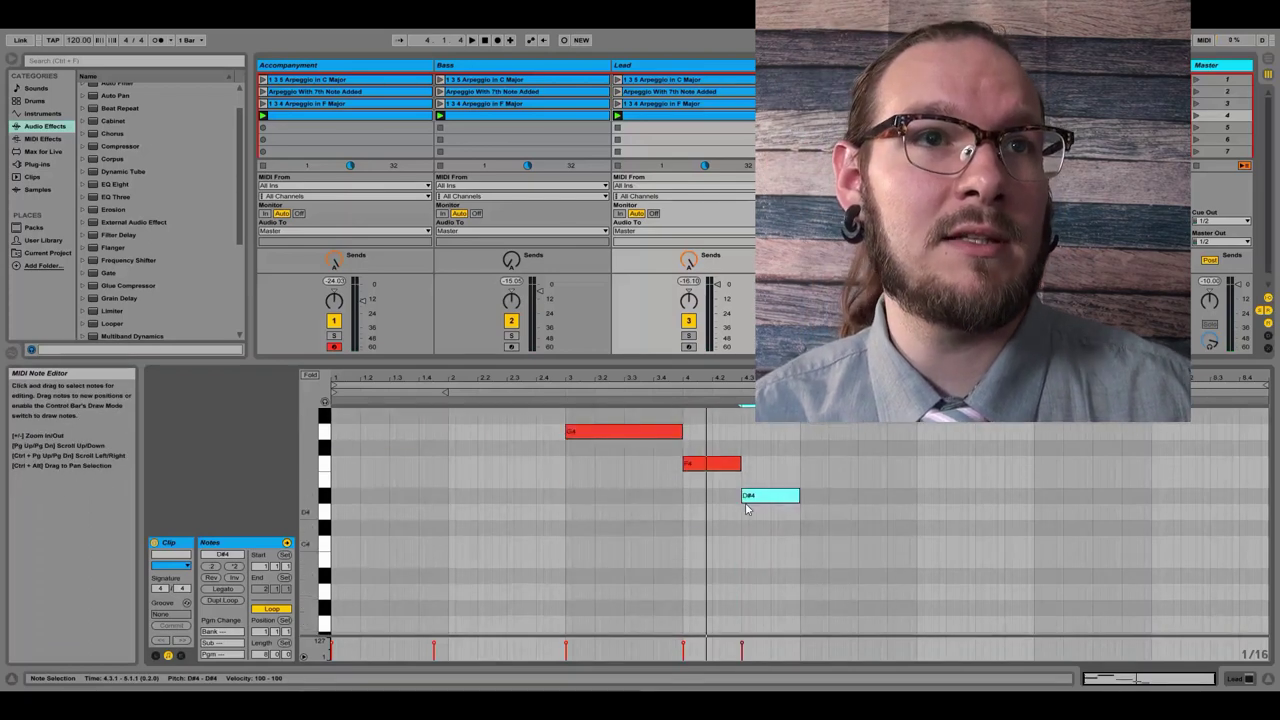
key(Down)
scroll(758, 514, up, 3)
scroll(758, 514, up, 2)
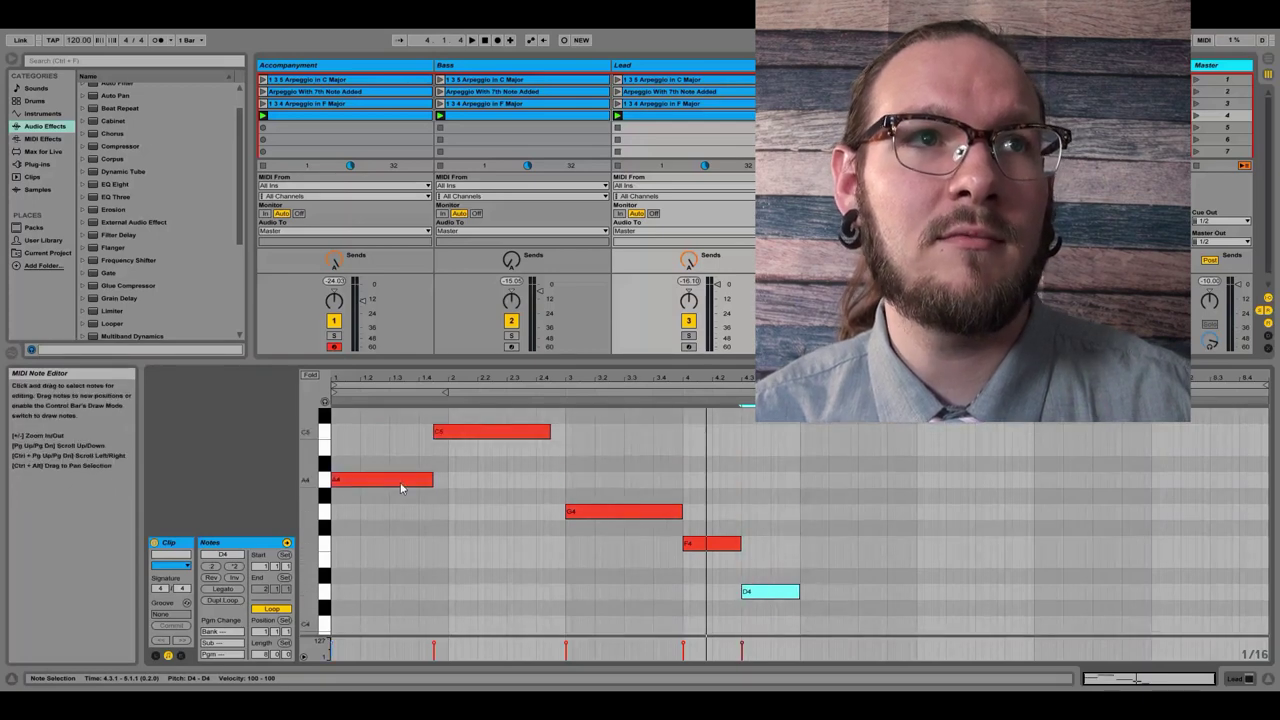
Step: Examine the pitches and spacing of the notes in the Lead clip's four-bar melody
scroll(885, 504, down, 2)
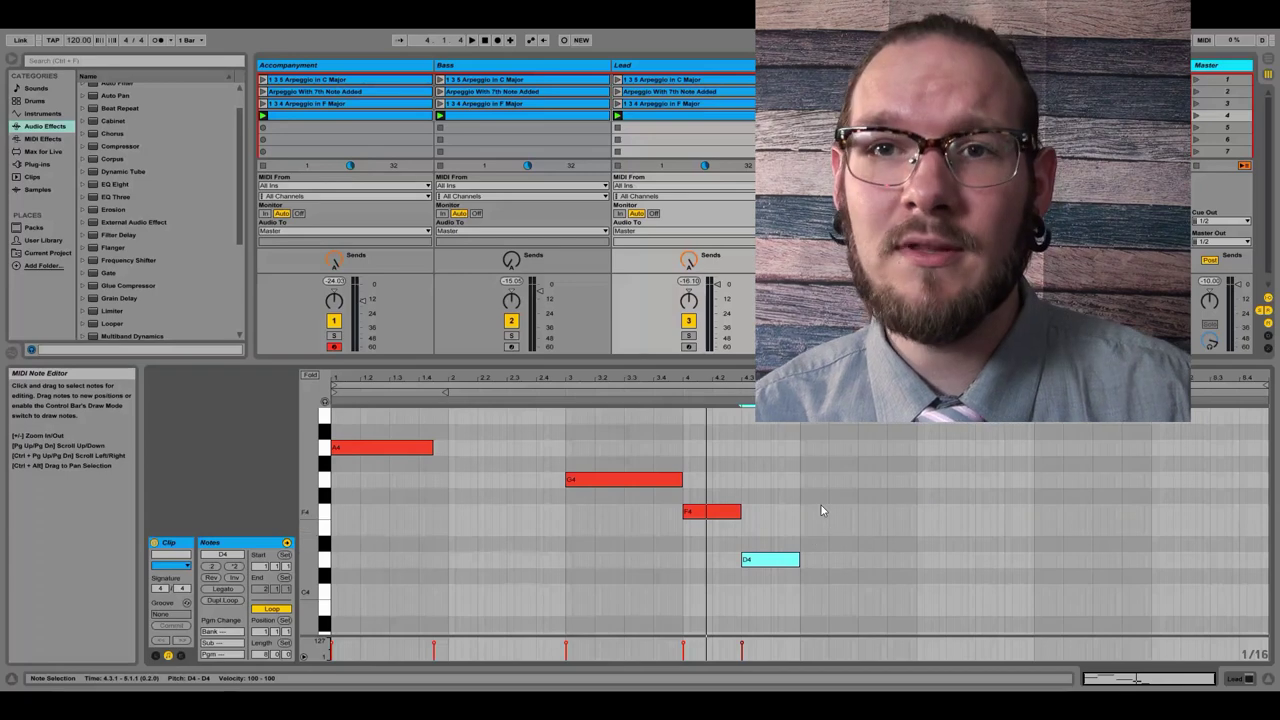
scroll(821, 510, up, 6)
scroll(824, 554, down, 3)
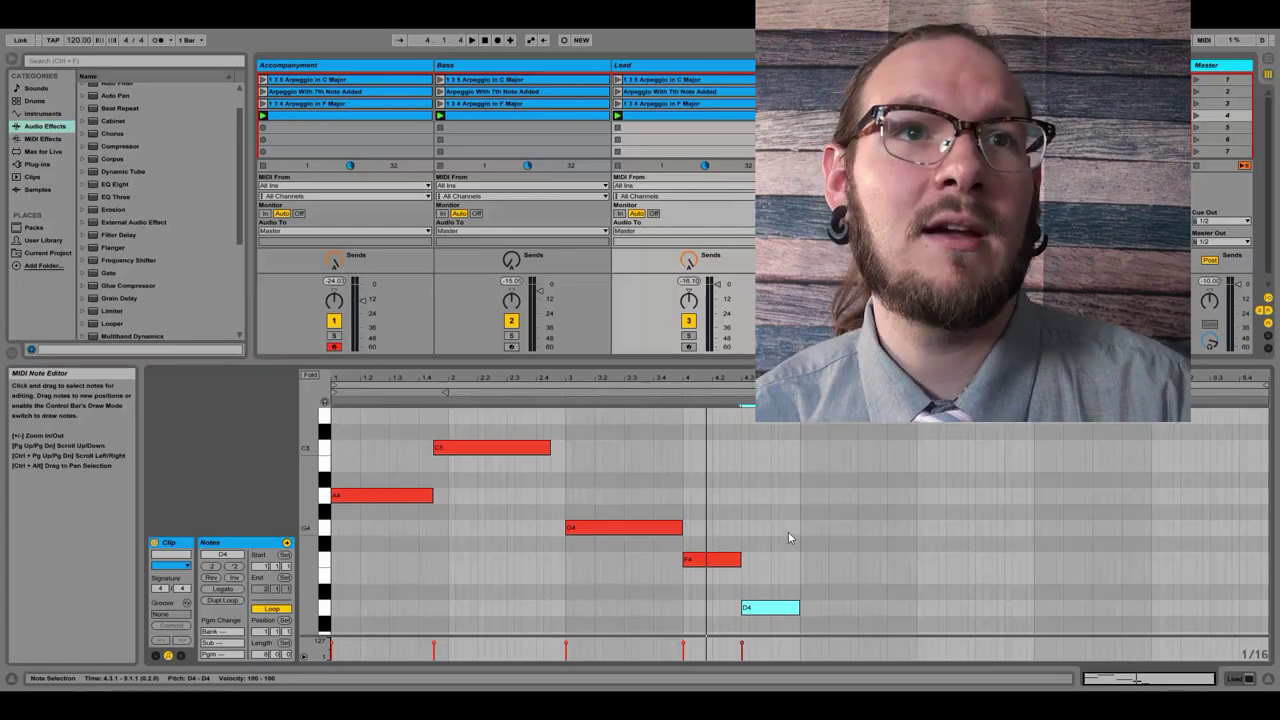
click(480, 540)
scroll(815, 529, down, 2)
scroll(535, 559, up, 3)
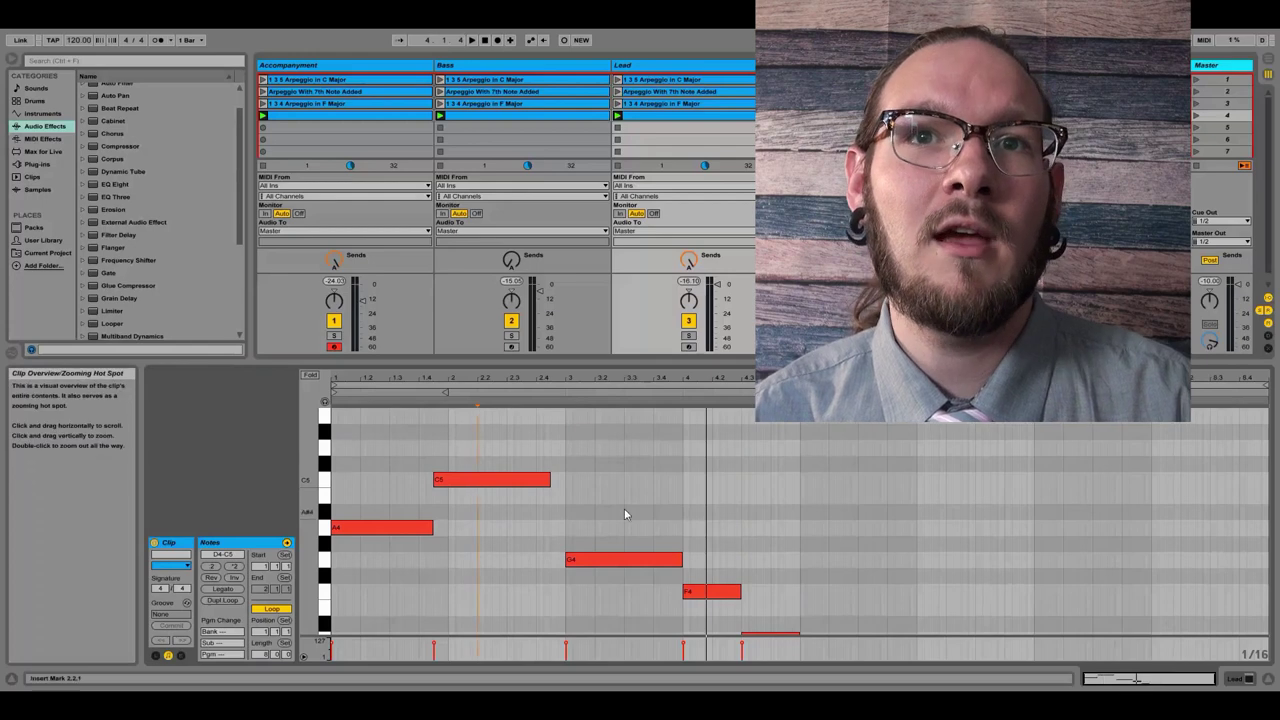
scroll(588, 535, down, 3)
scroll(588, 537, up, 2)
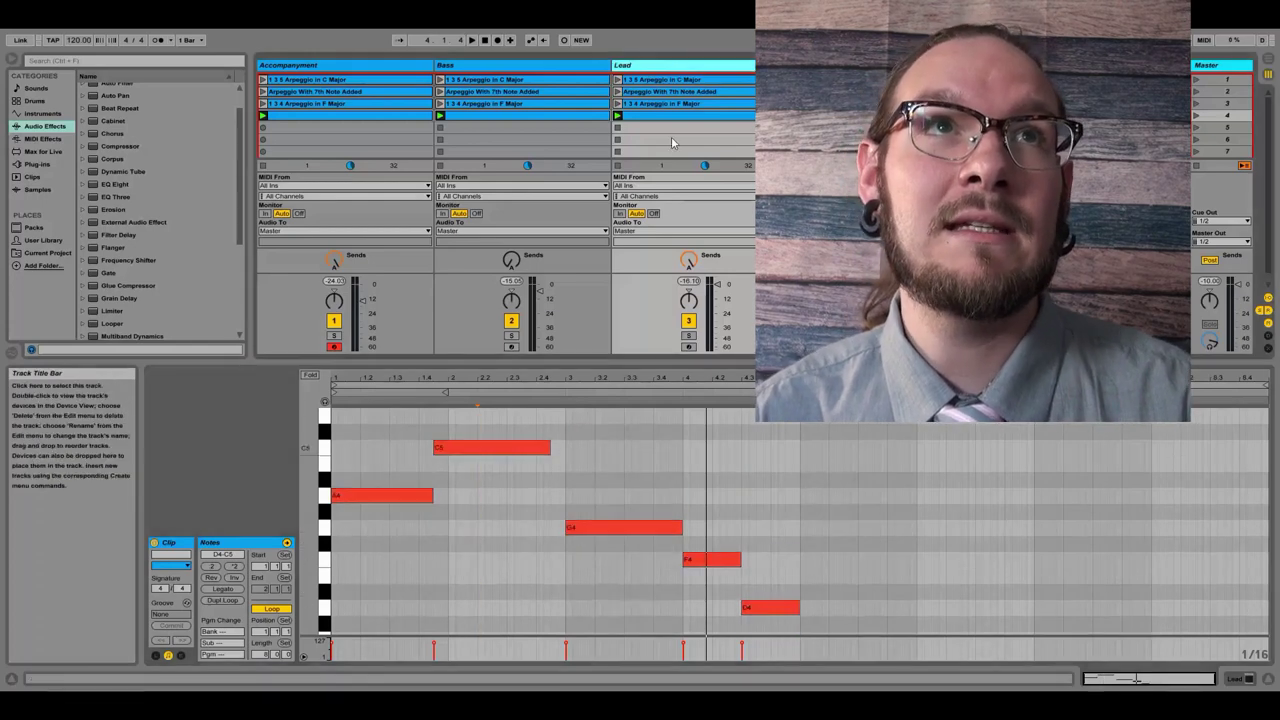
scroll(453, 590, down, 1)
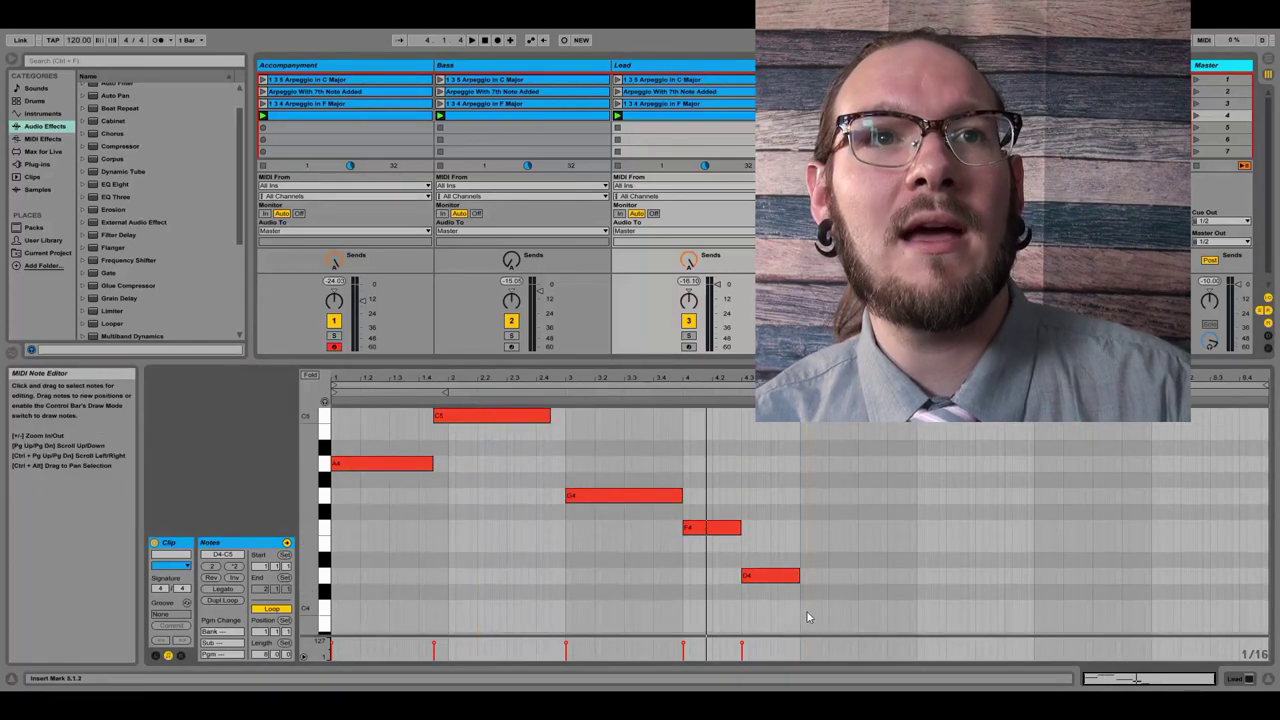
Step: Select all the notes in the Lead clip and review them from C5 down to D4
key(ctrl+a)
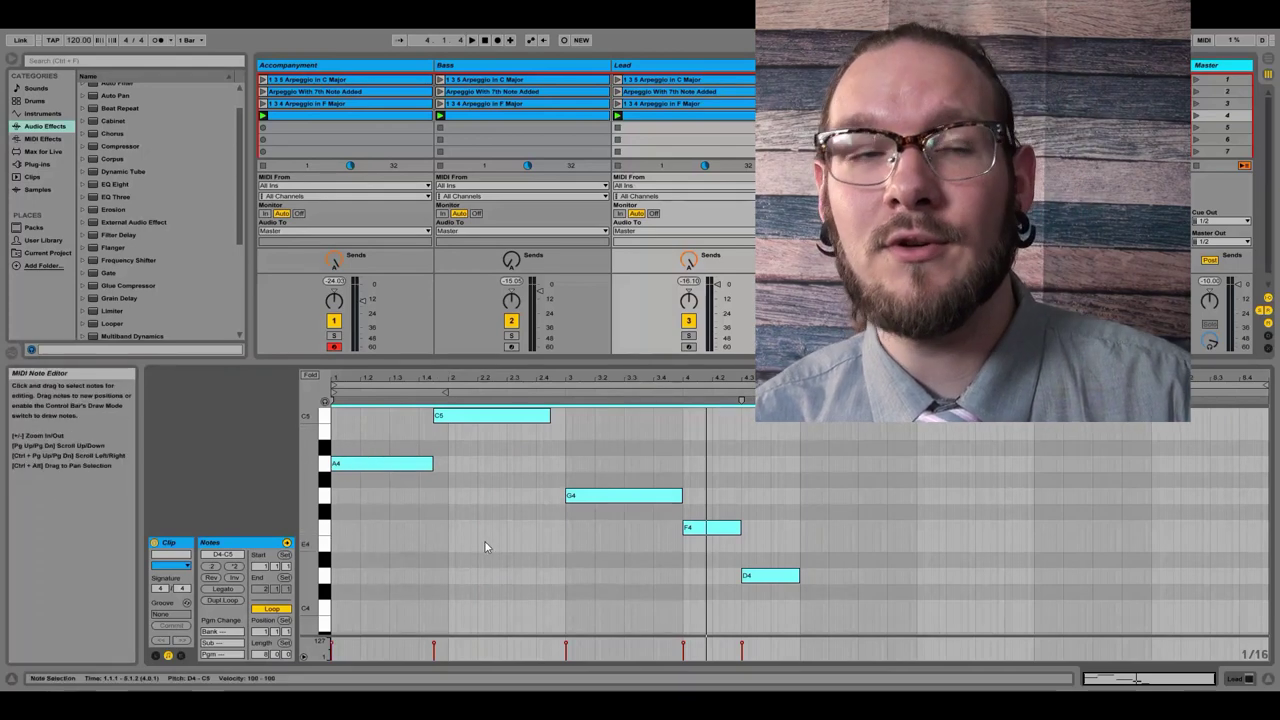
scroll(700, 563, down, 1)
scroll(425, 570, up, 3)
scroll(680, 567, down, 2)
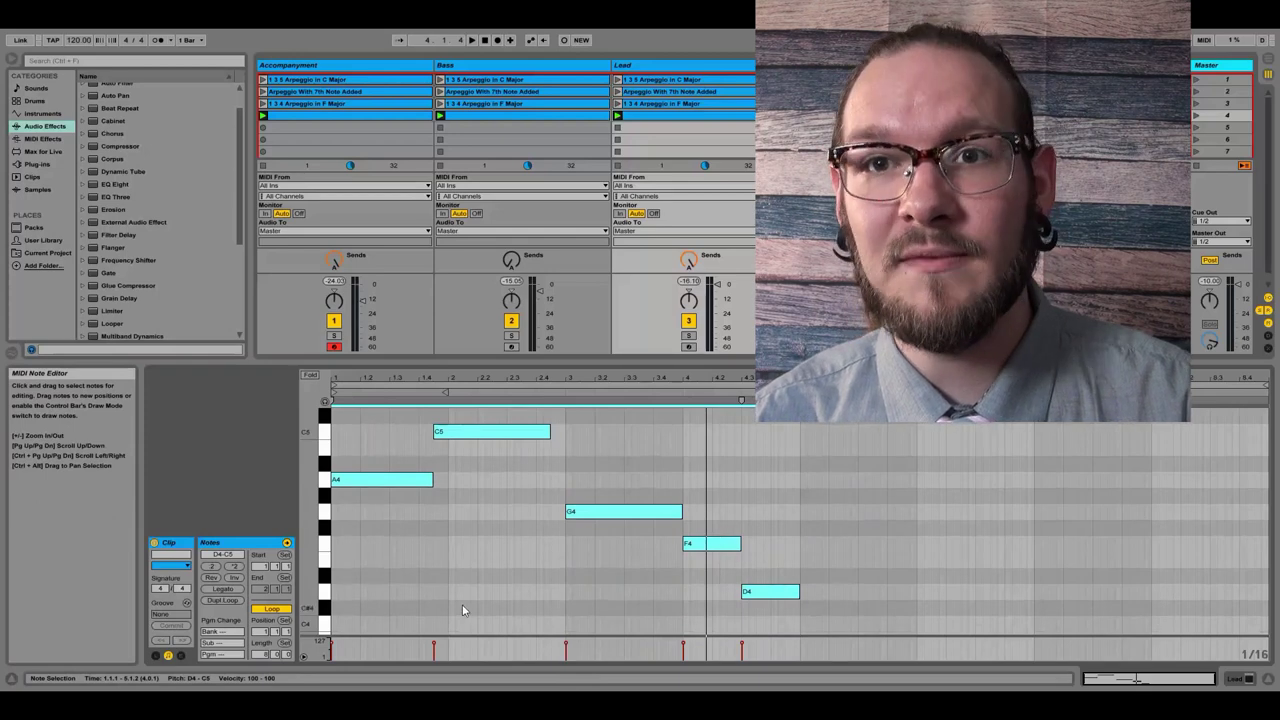
scroll(903, 591, down, 3)
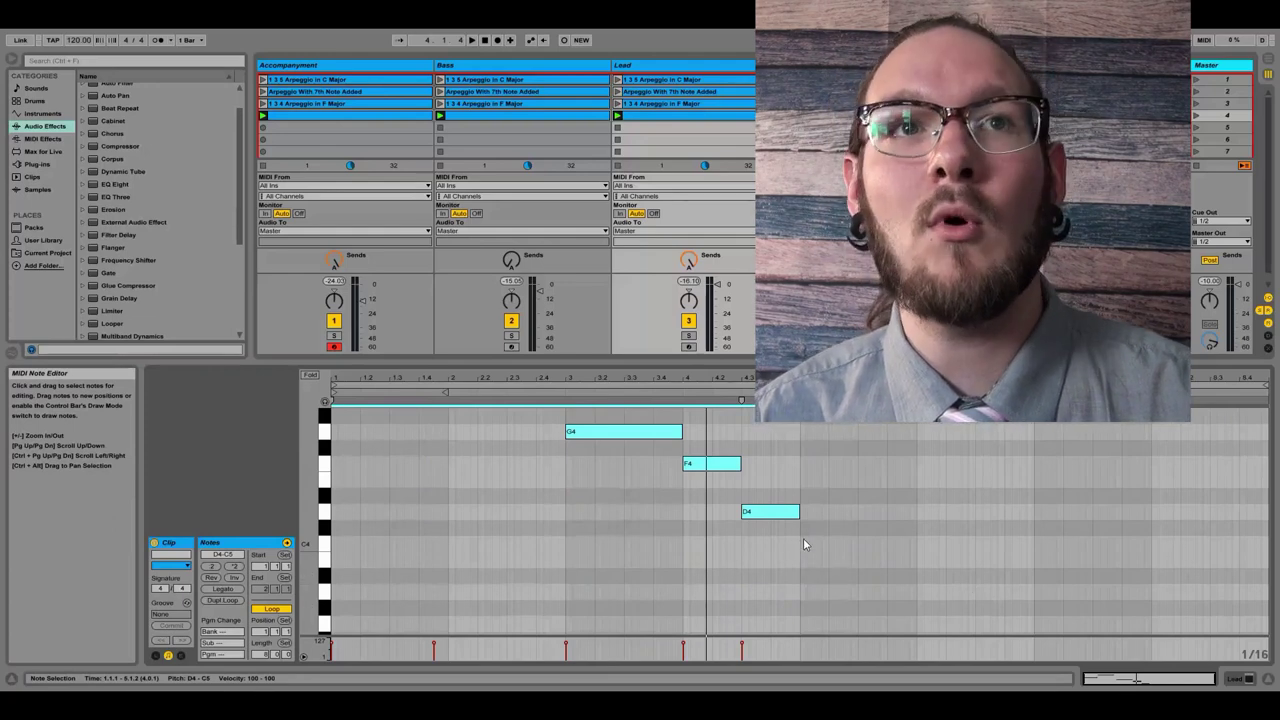
Step: Try a half-bar E4 note at bar 5 of the Lead clip and play the melody back
scroll(817, 545, up, 2)
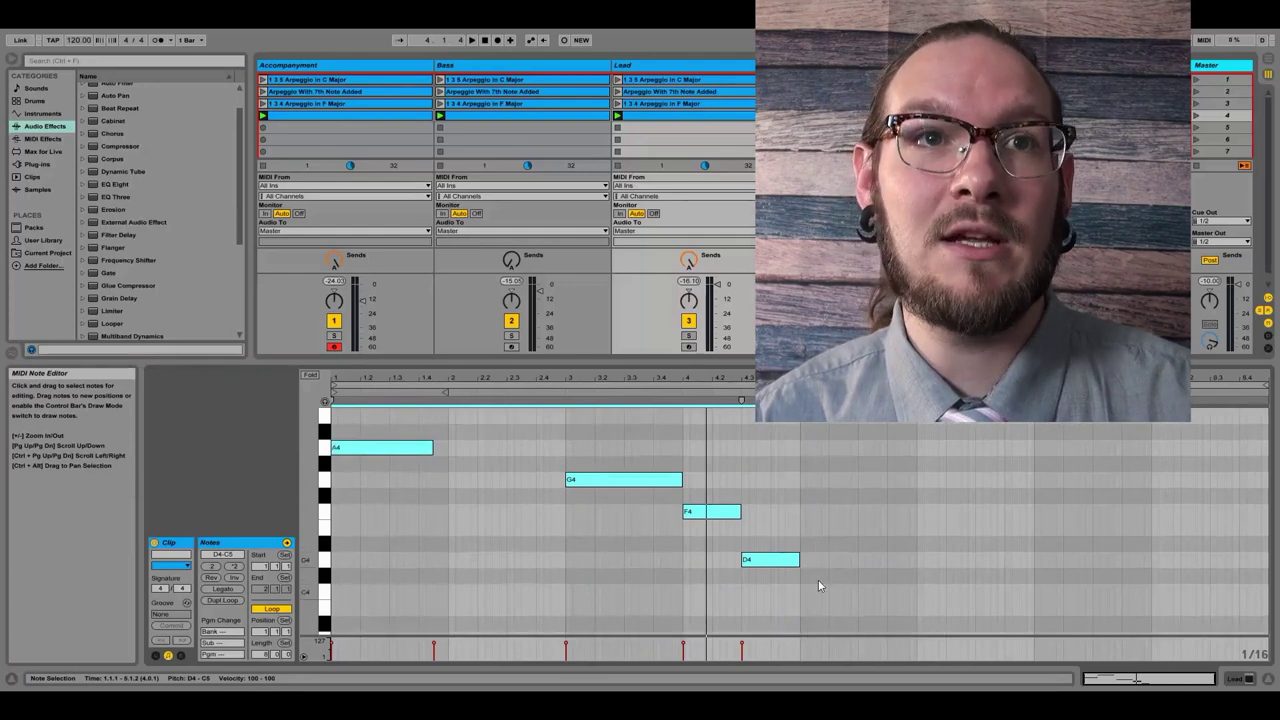
scroll(810, 590, down, 1)
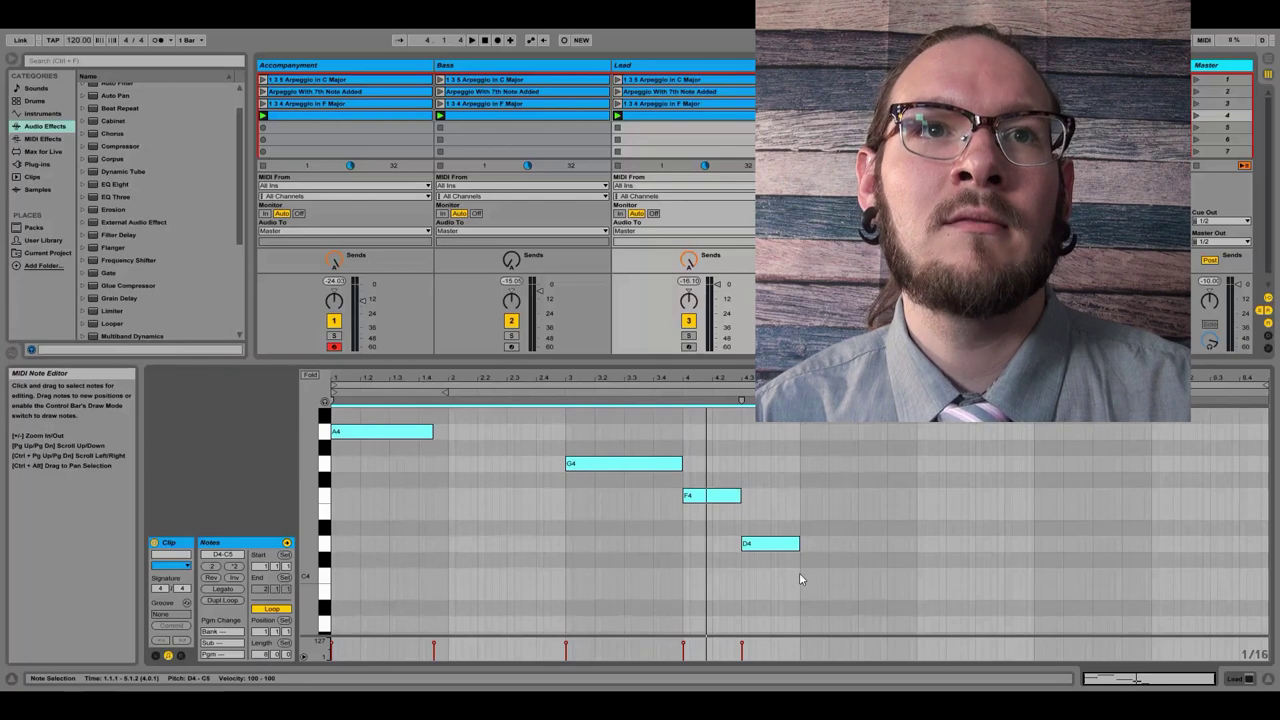
double_click(806, 514)
drag(807, 514, 838, 514)
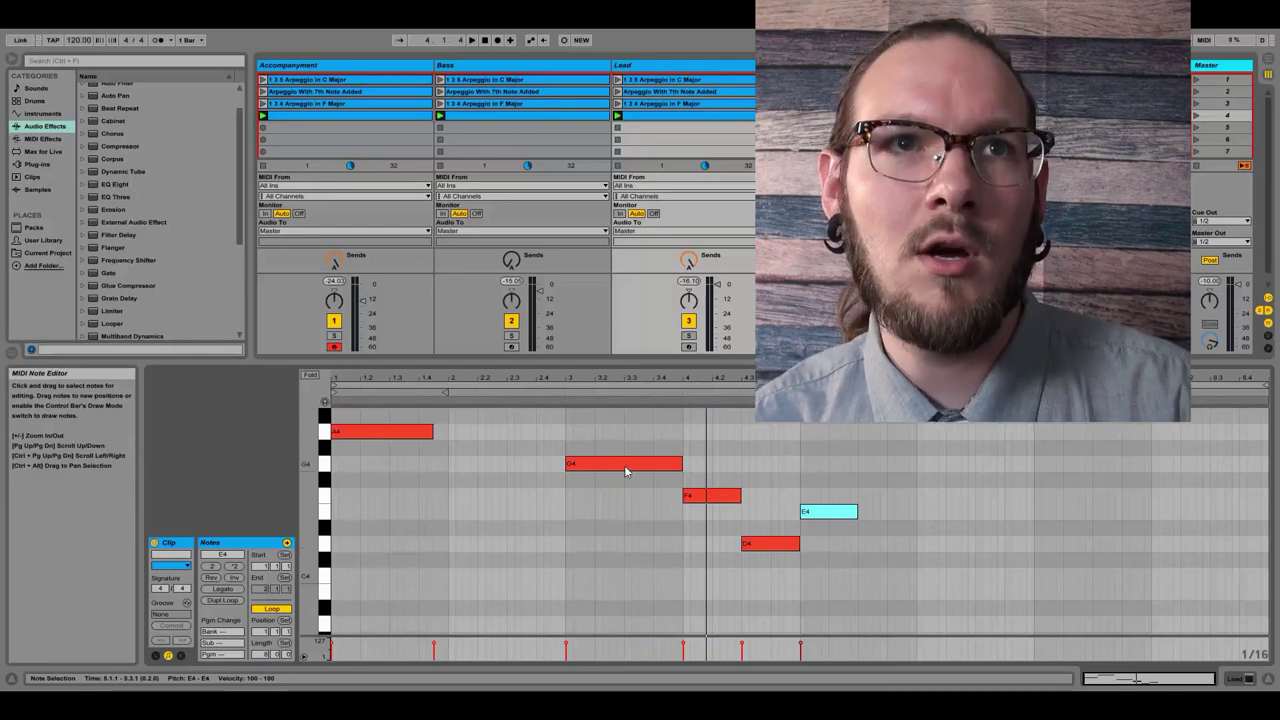
key(space)
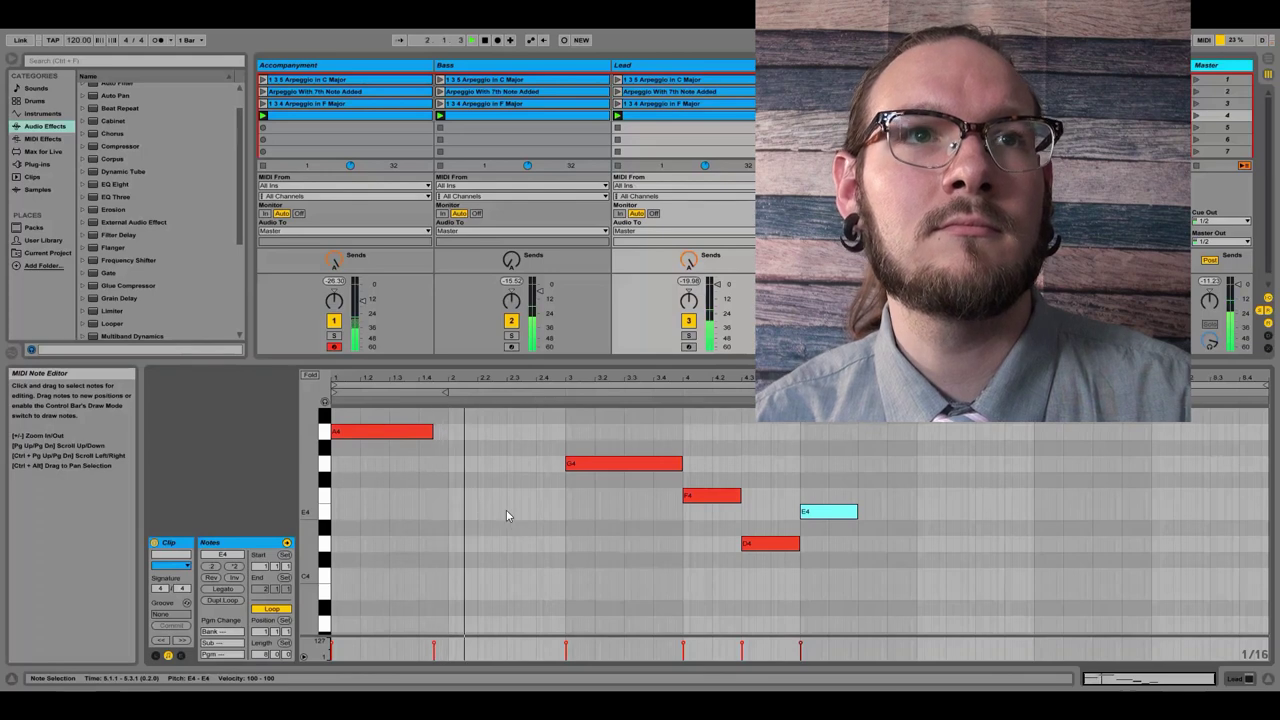
scroll(556, 548, up, 1)
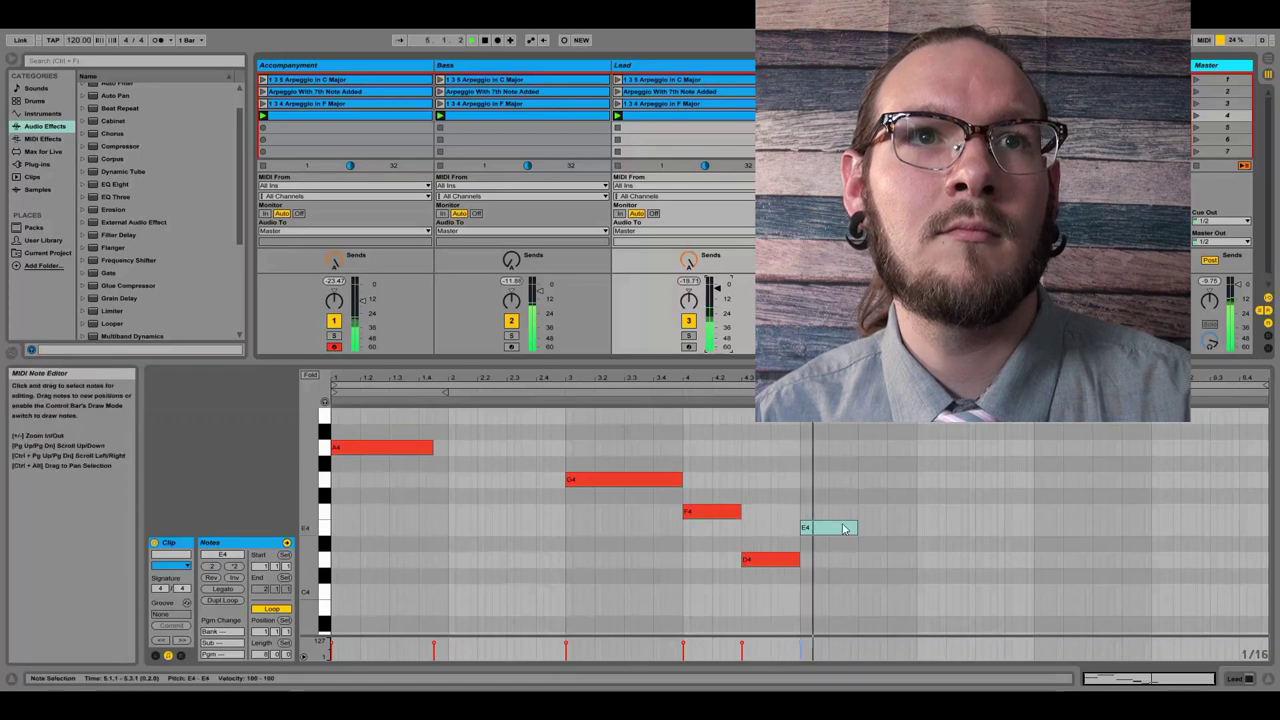
click(847, 568)
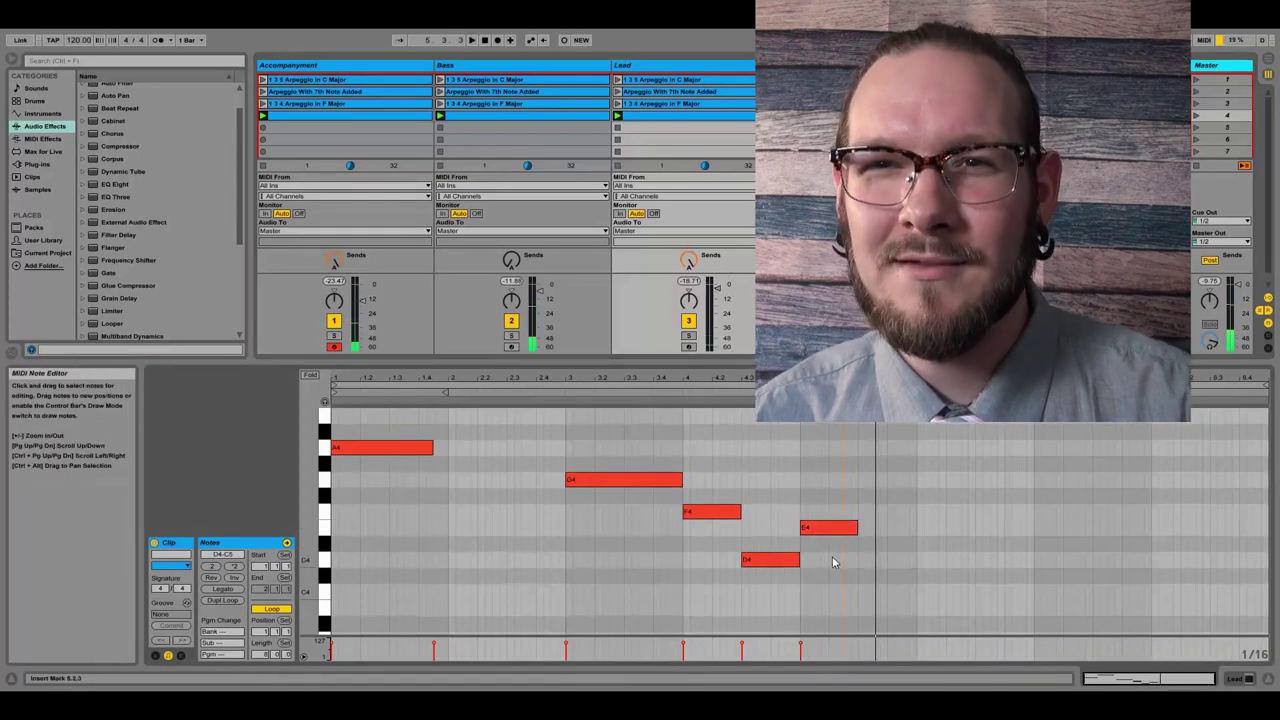
Step: Remove the bar 5 note and try E4 and A4 as the pitch of the half-bar note at 4.3
click(769, 566)
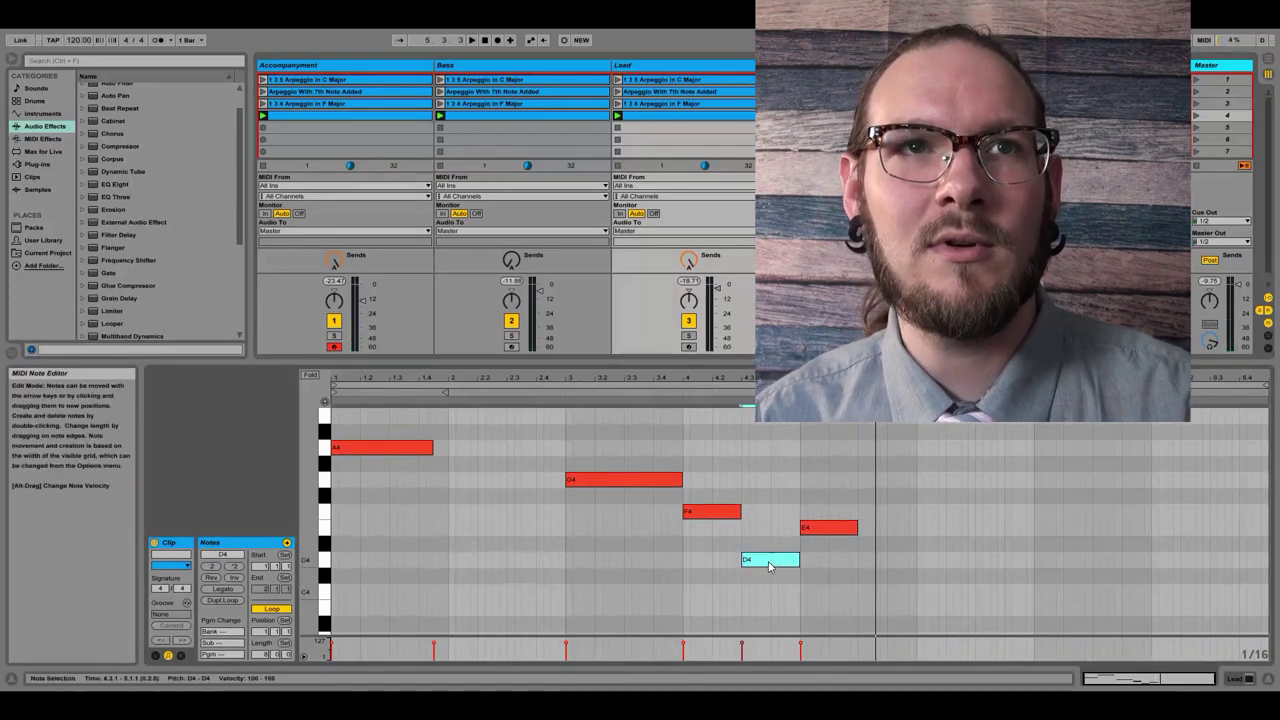
drag(771, 567, 770, 533)
key(ctrl+z)
key(ctrl+z)
scroll(570, 585, up, 2)
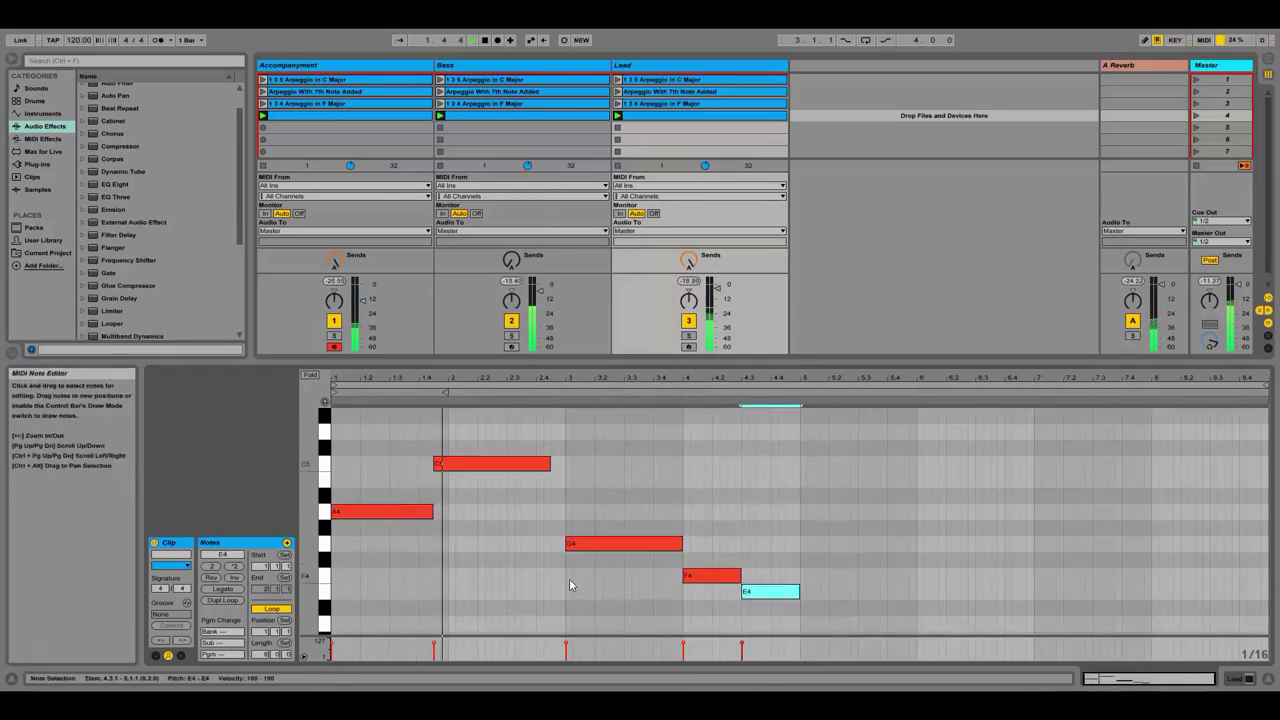
scroll(500, 578, down, 1)
key(ctrl+z)
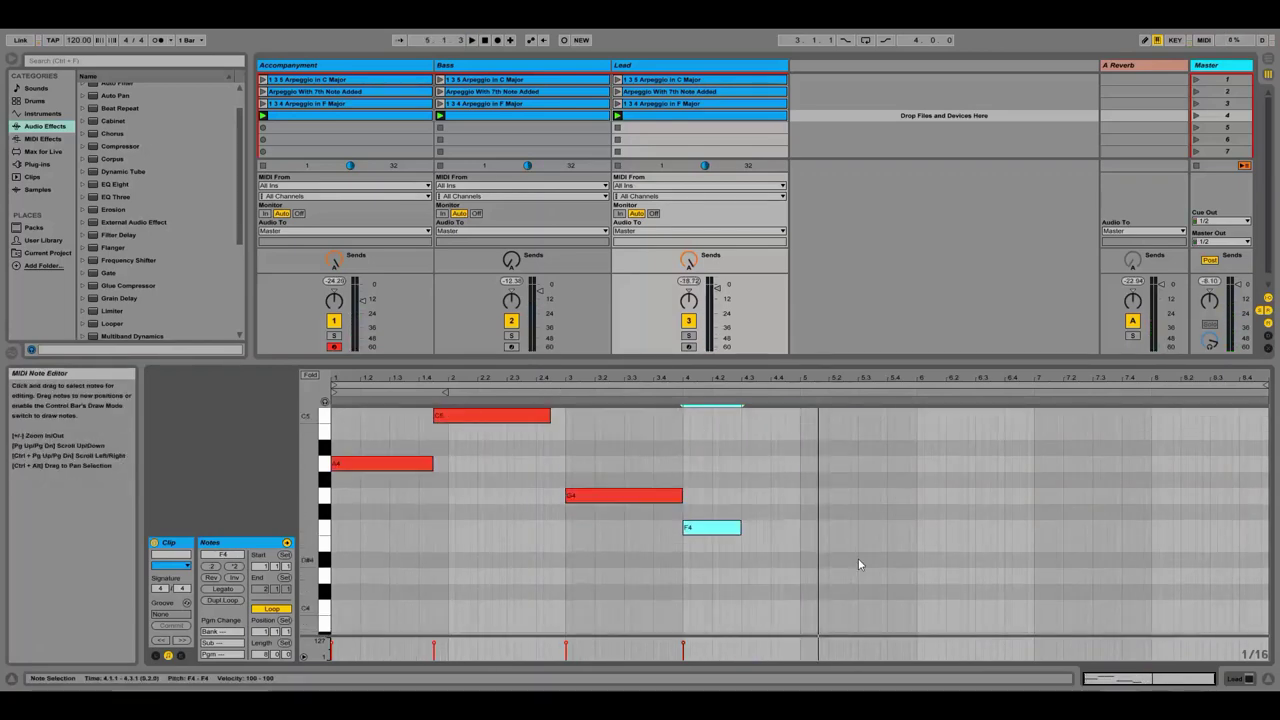
scroll(858, 565, down, 1)
scroll(737, 583, up, 5)
key(ctrl+z)
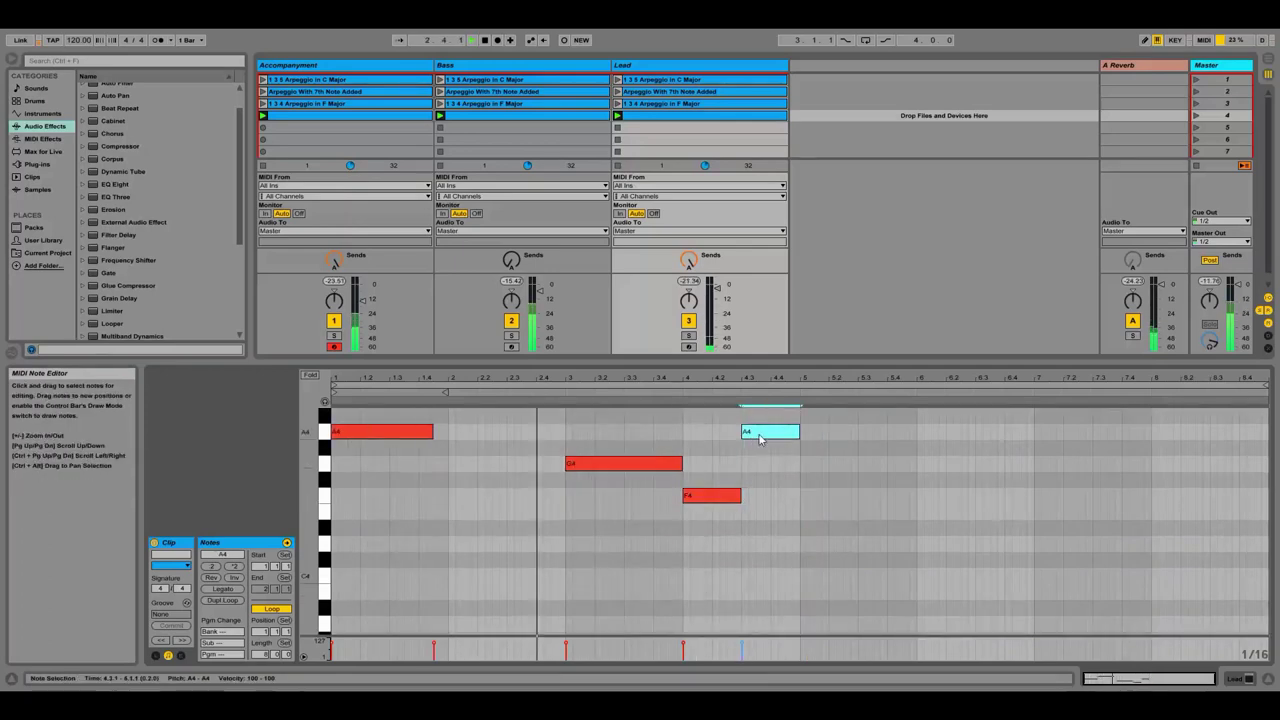
Step: Make the half-bar note at 4.3 an E4 and add half-bar C4 notes at bars 5 and 6
key(ctrl+z)
key(ctrl+z)
key(ctrl+z)
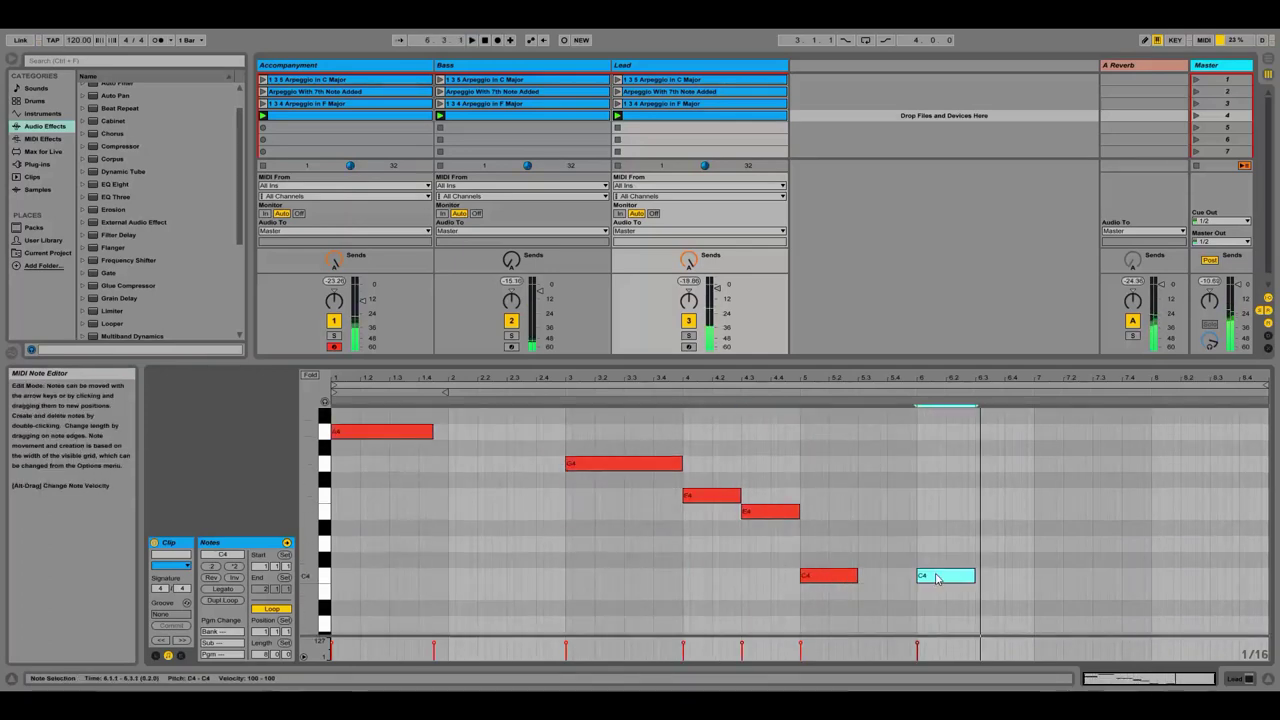
Step: Shorten the bar 5 C4 to one beat and replace the bar 6 C4 with half-bar E4 and F4 notes at 5.2.3 and 5.4.1
key(ctrl+z)
key(ctrl+z)
key(ctrl+z)
key(ctrl+z)
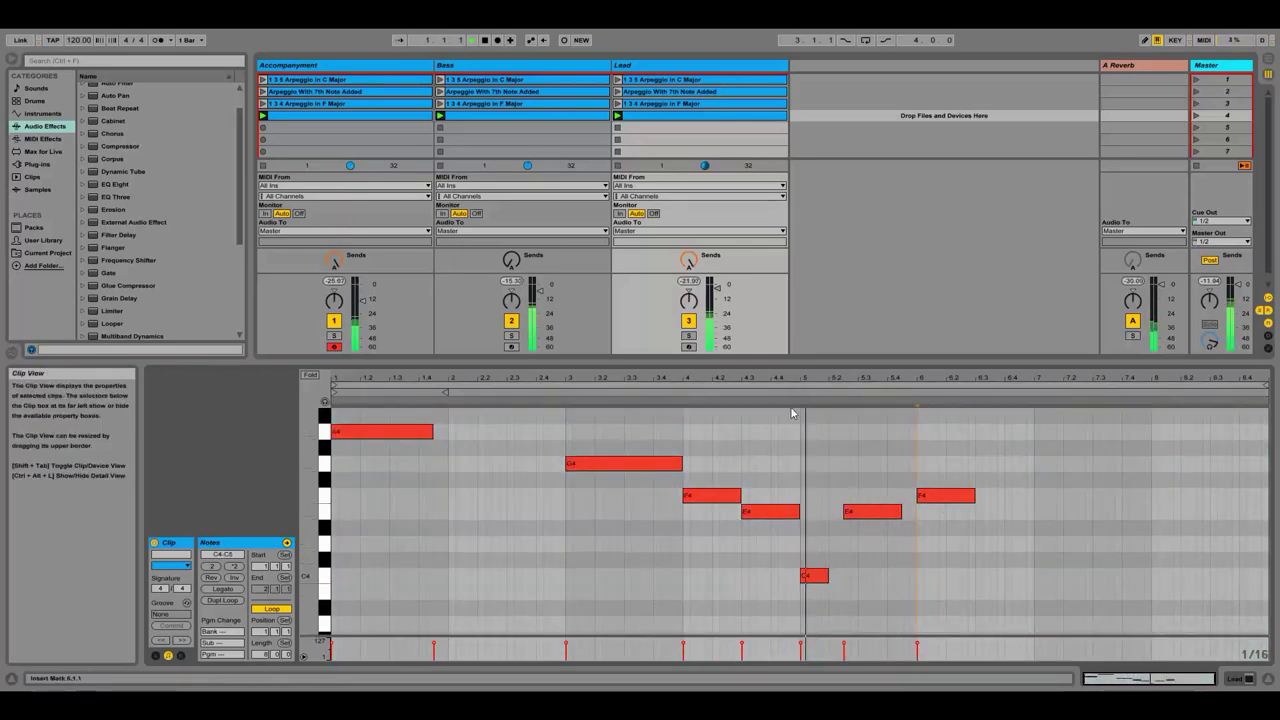
key(ctrl+z)
key(ctrl+z)
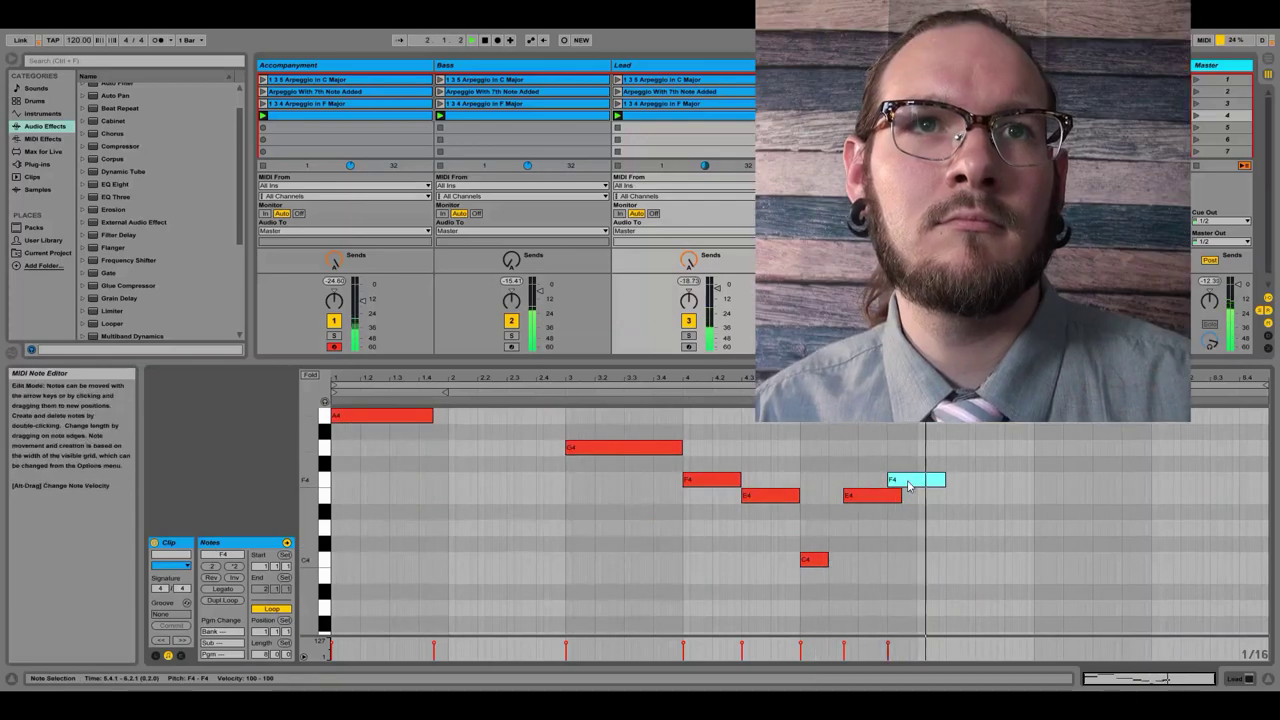
Step: Add a half-bar E4 at 6.1.3, a one-beat C4 at 6.3.1 and a half-bar F4 at 6.4.1
key(ctrl+y)
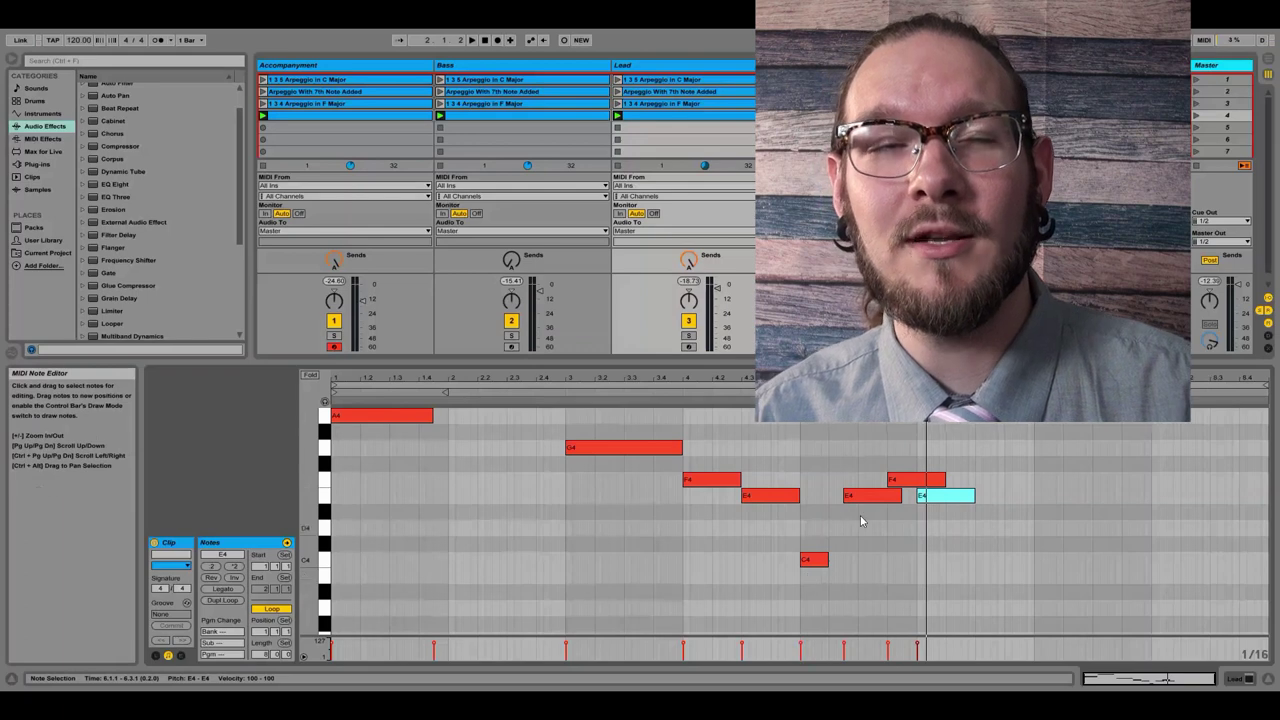
key(space)
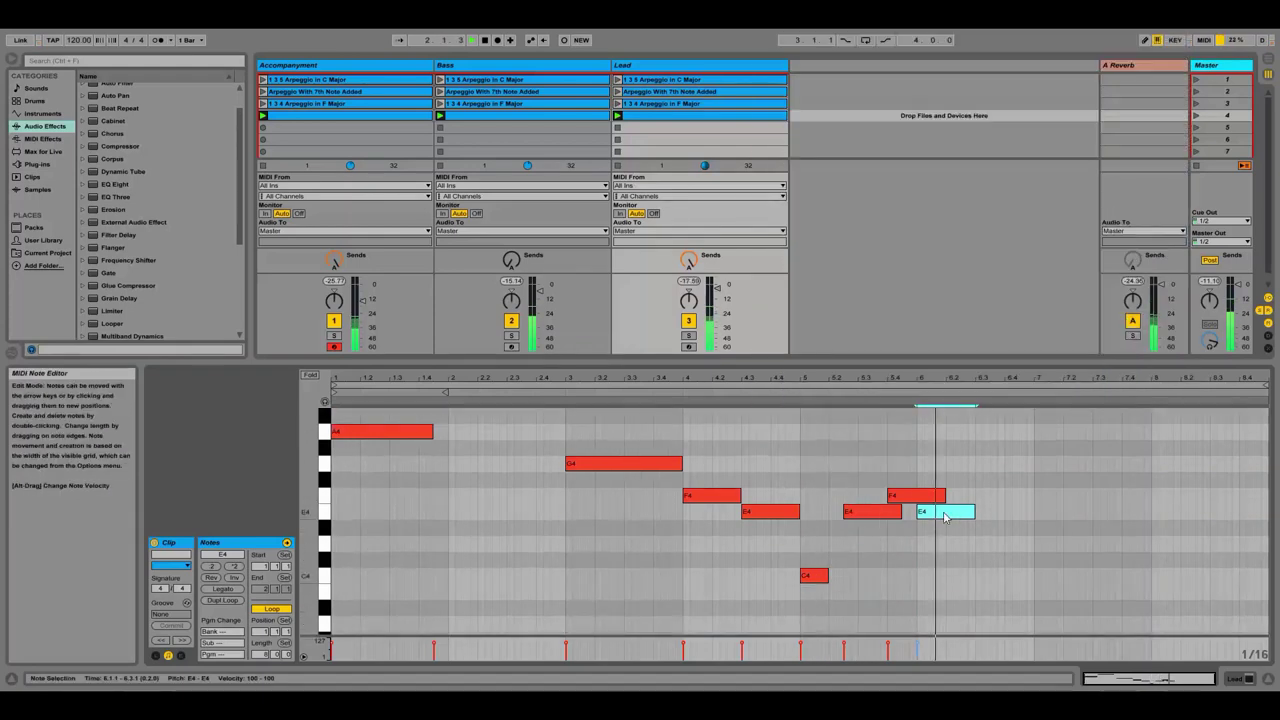
drag(937, 514, 1026, 497)
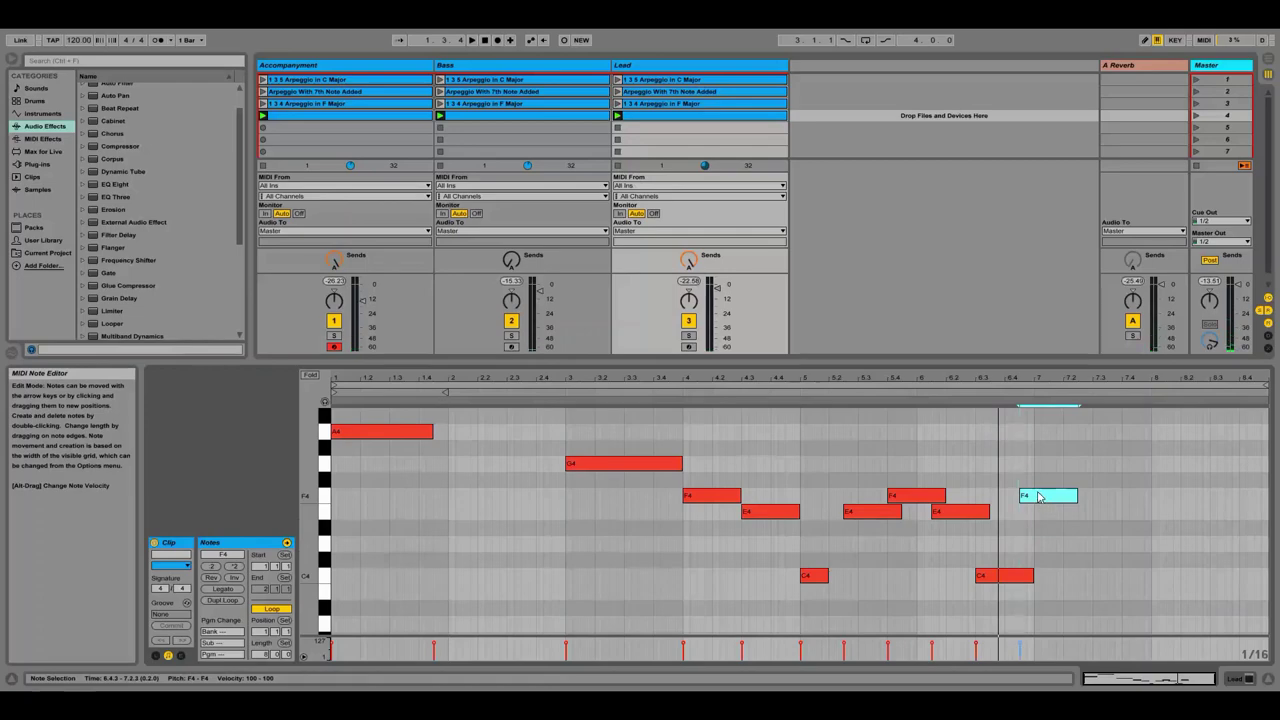
click(1027, 578)
scroll(943, 623, up, 4)
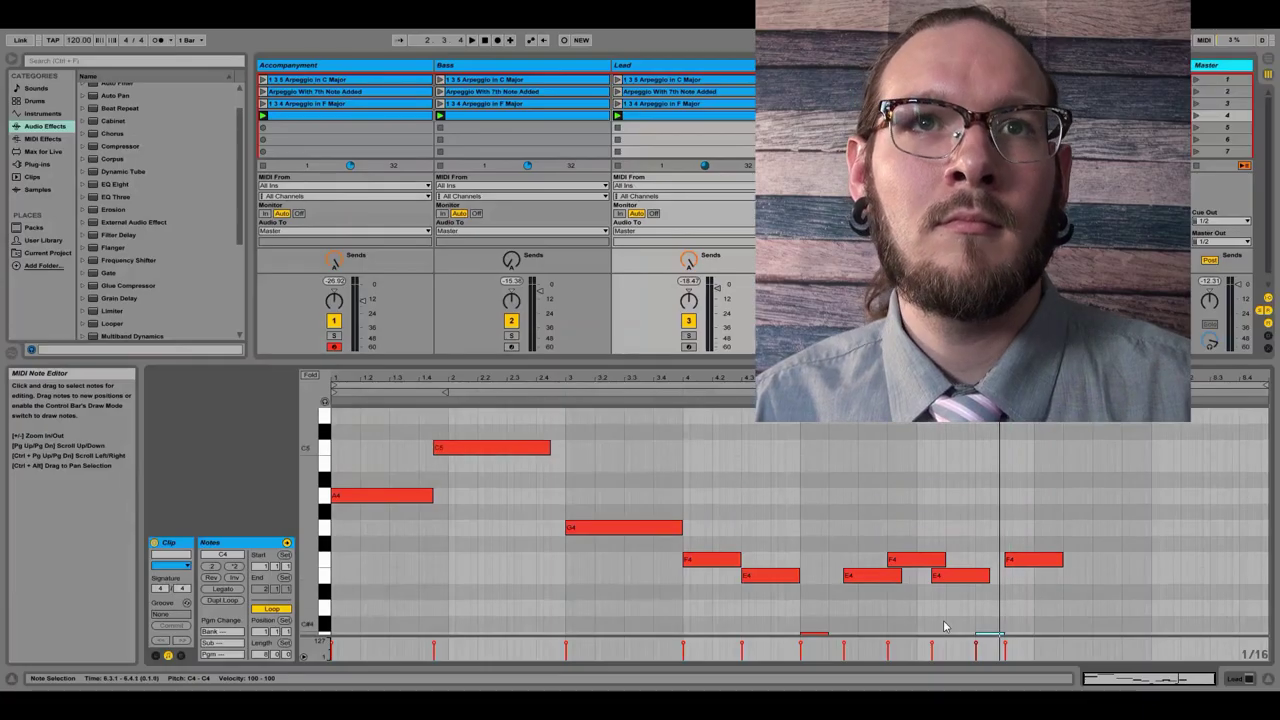
scroll(945, 600, up, 3)
scroll(940, 575, down, 6)
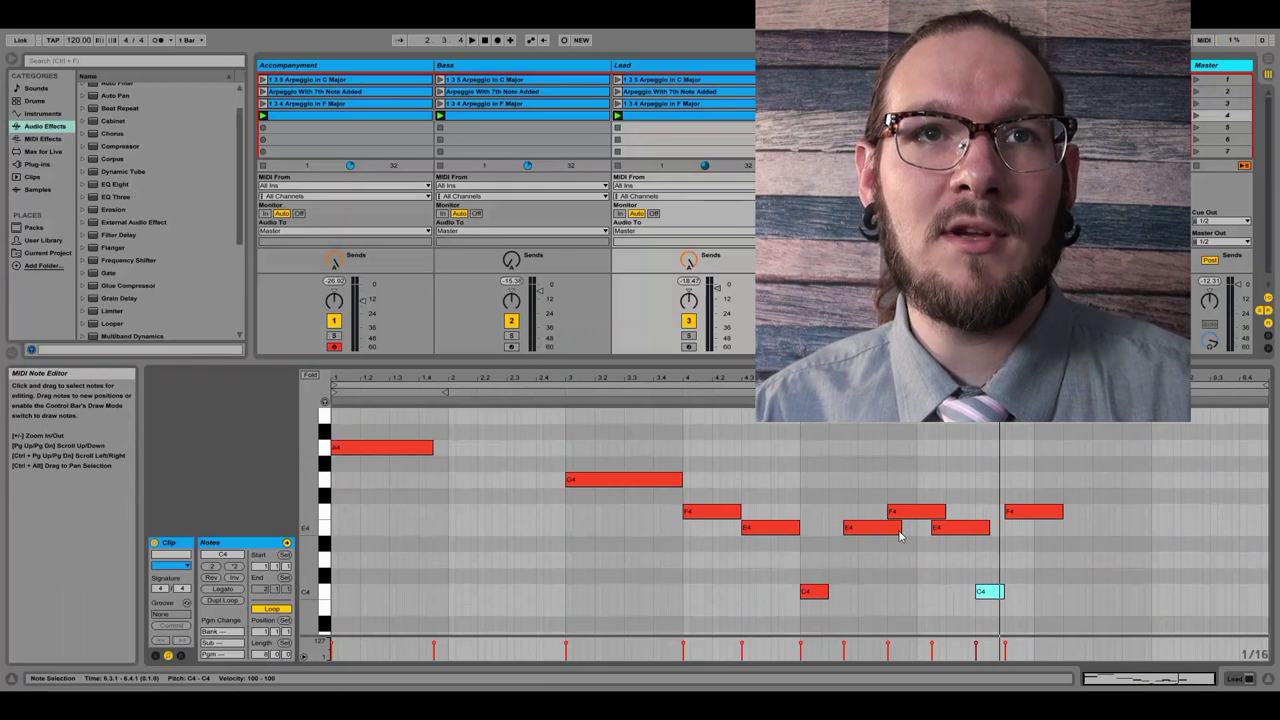
Step: Shorten the overlapping E4, F4 and E4 notes in bars 5 and 6 to end where the next begins, and the final F4 to one beat
drag(902, 528, 886, 528)
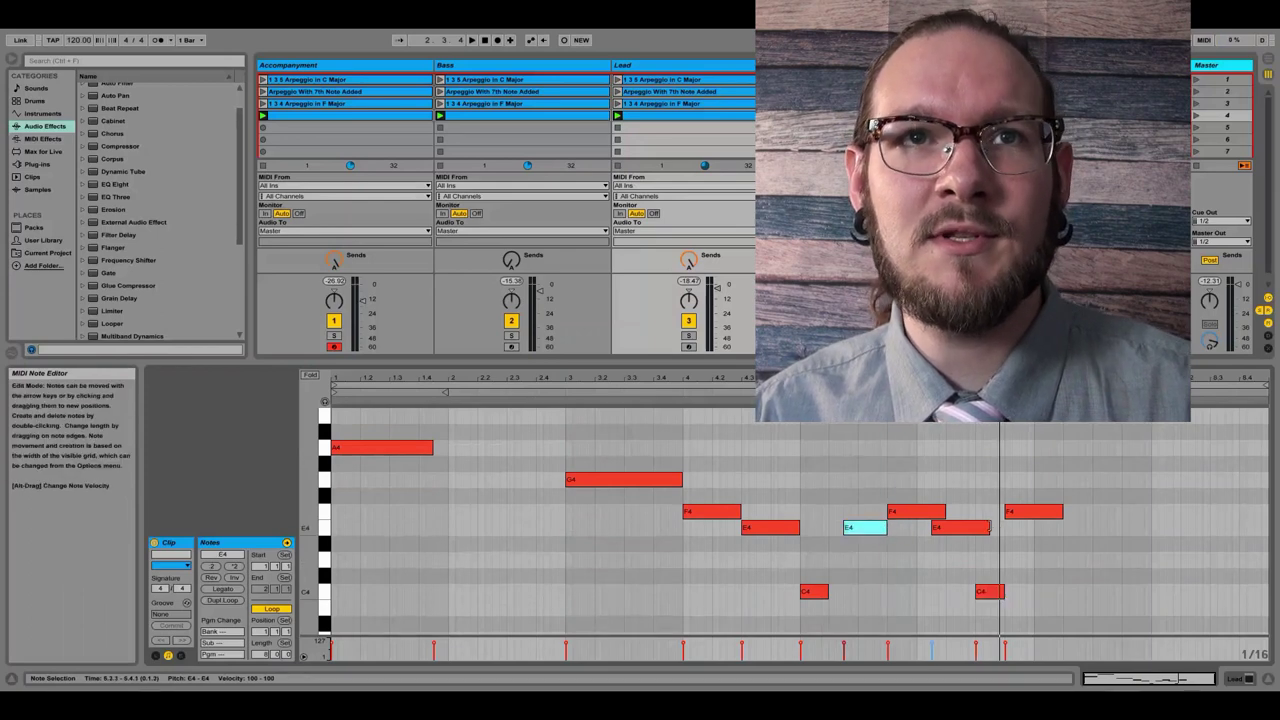
drag(988, 527, 930, 513)
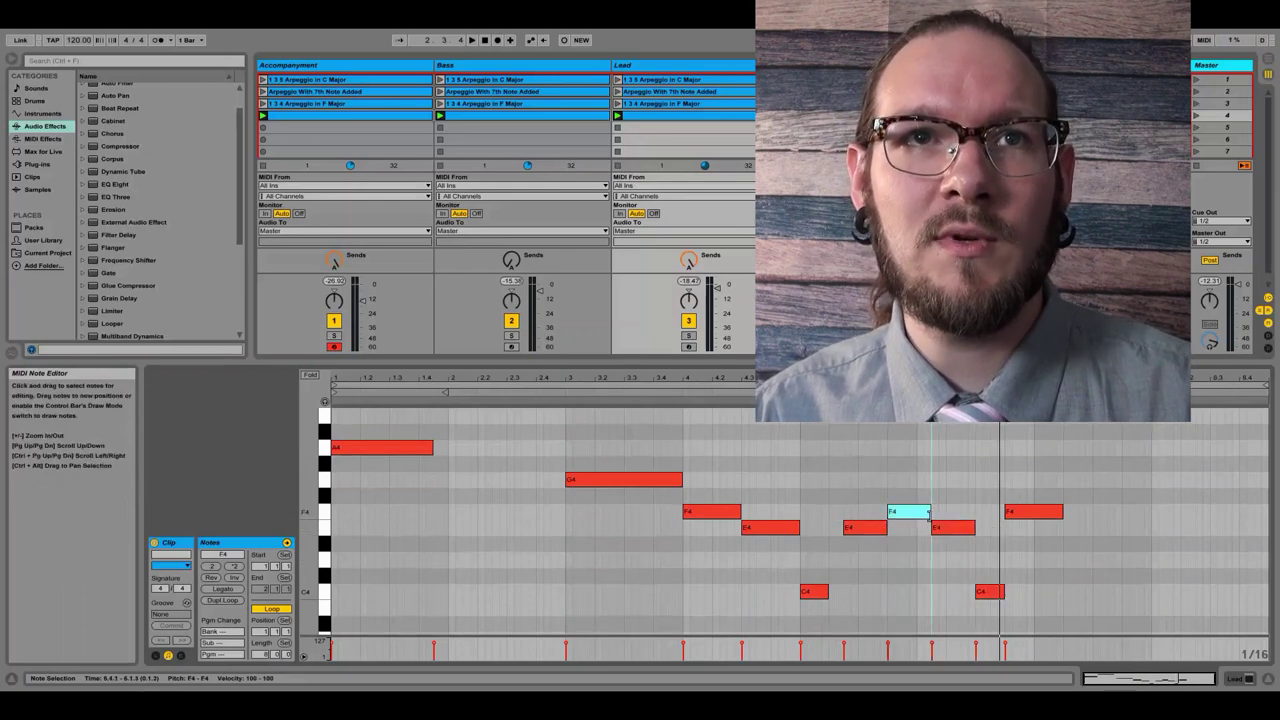
click(1062, 512)
drag(1036, 513, 1036, 514)
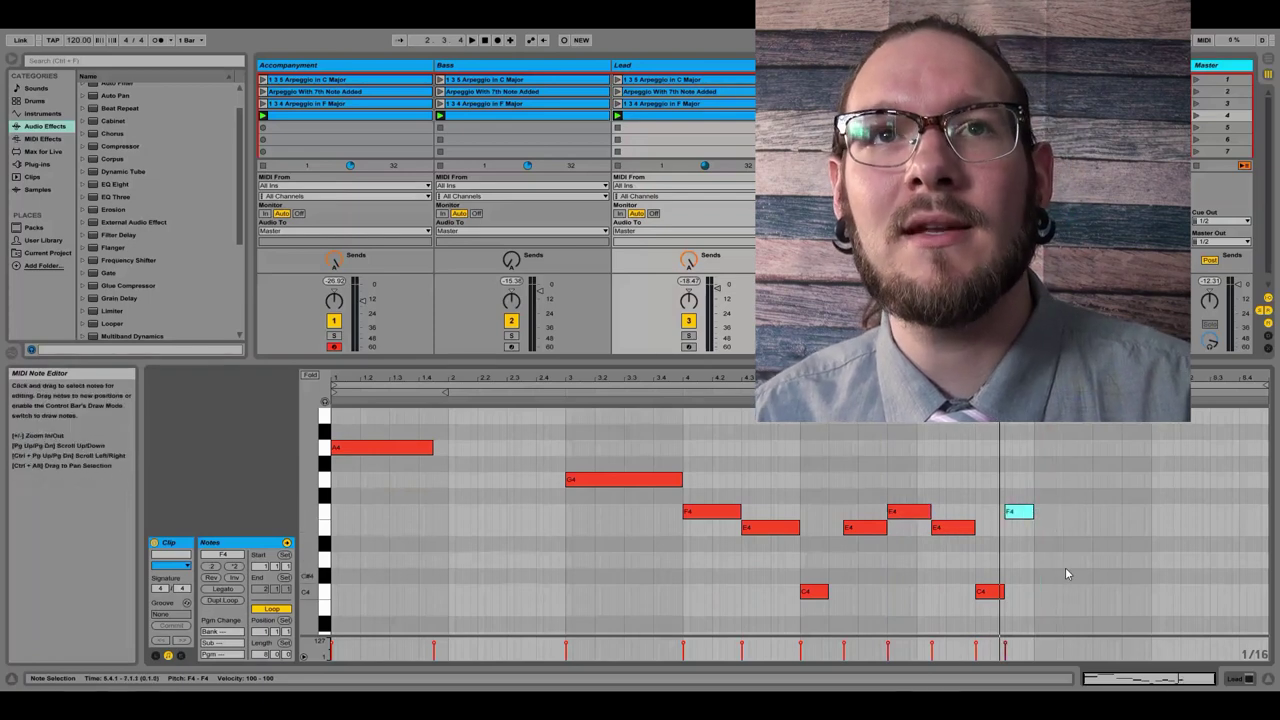
scroll(733, 486, down, 3)
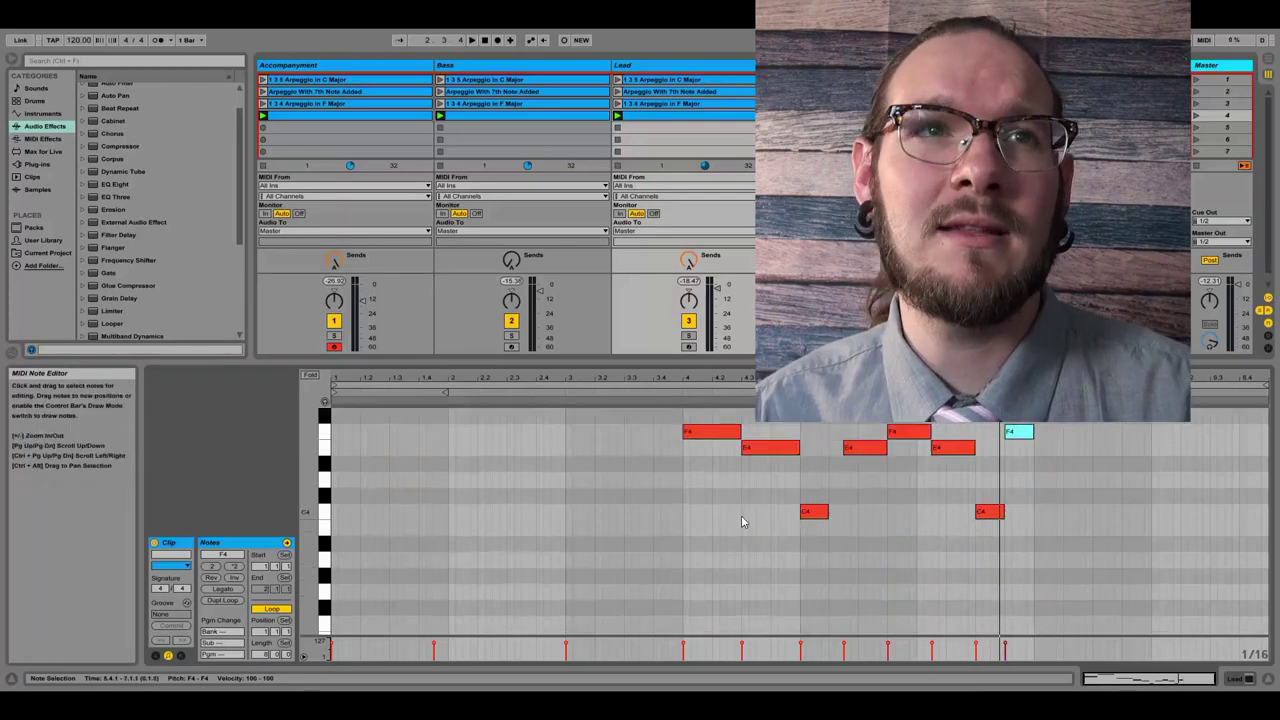
Step: Lengthen the C5 note in the Lead clip so it ends at bar 3, where the G4 begins
scroll(743, 517, up, 5)
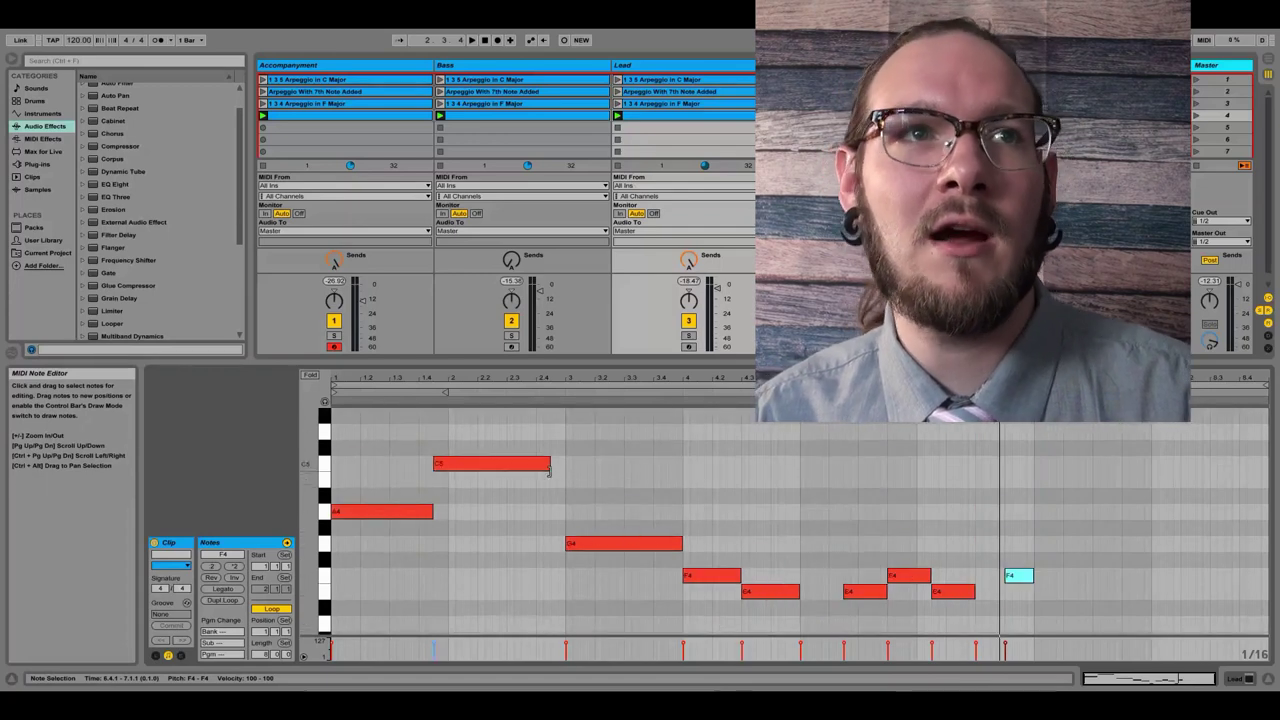
drag(550, 463, 565, 463)
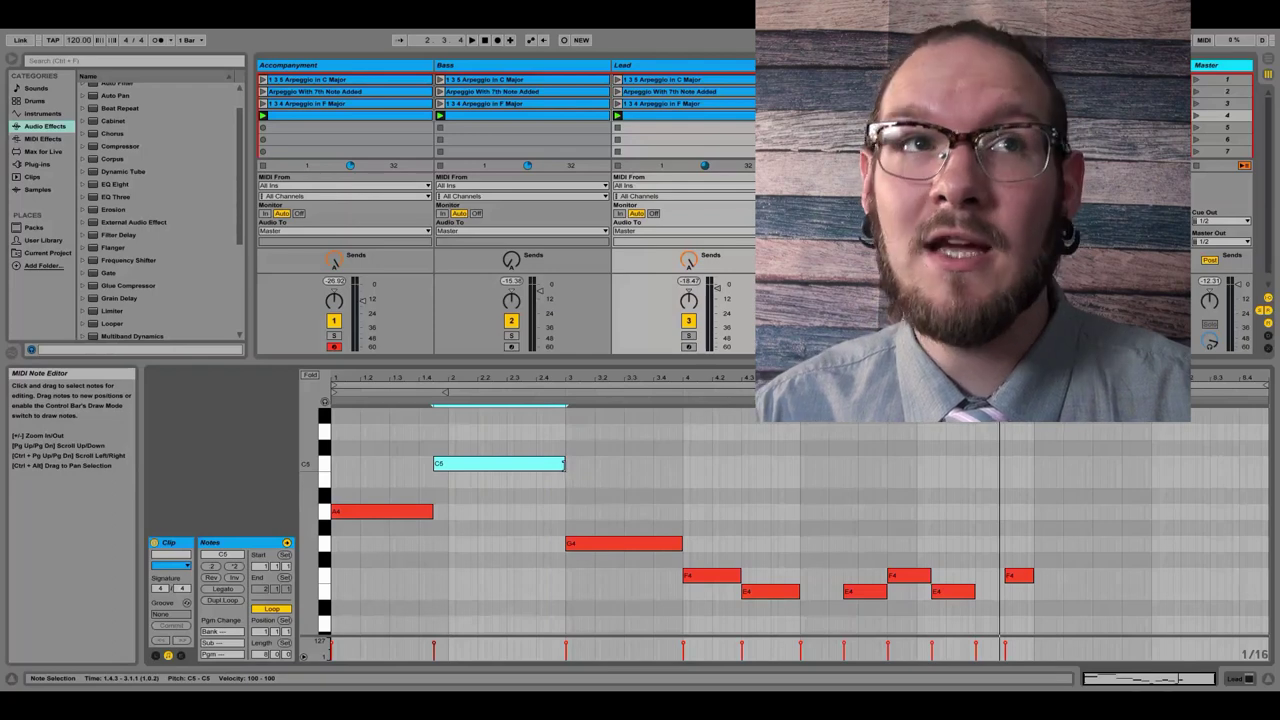
drag(567, 463, 675, 463)
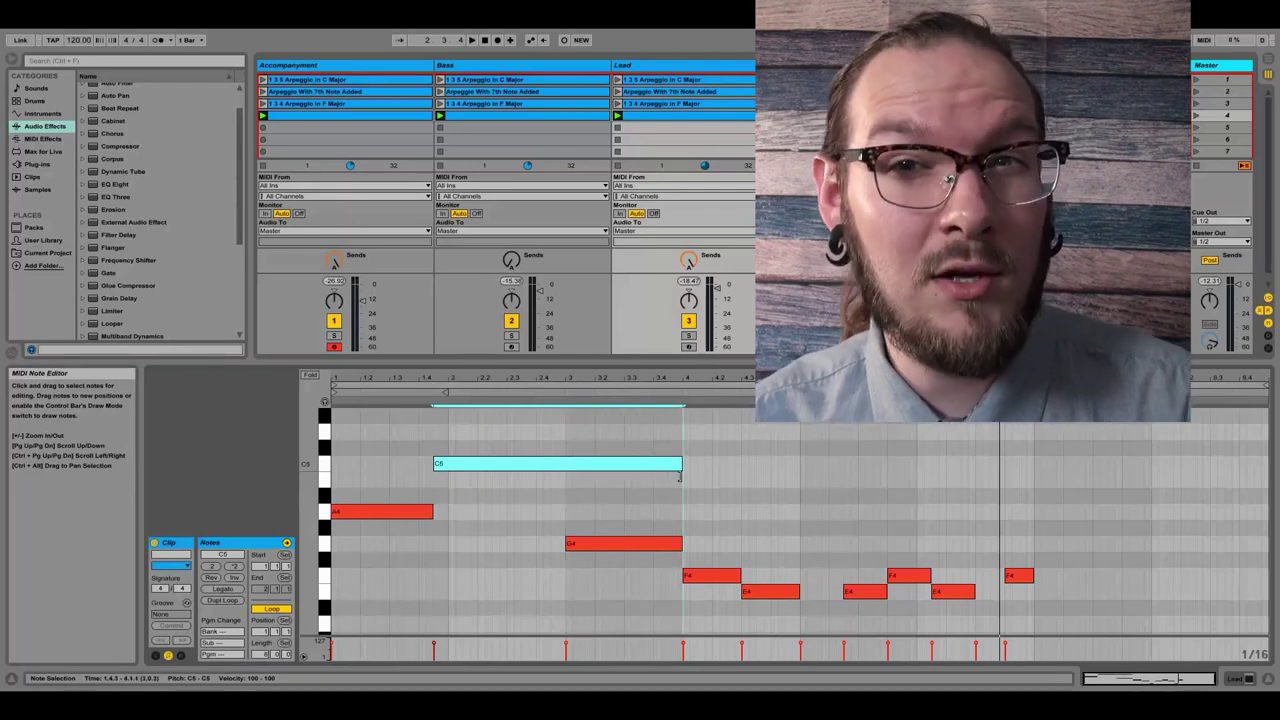
drag(679, 477, 582, 480)
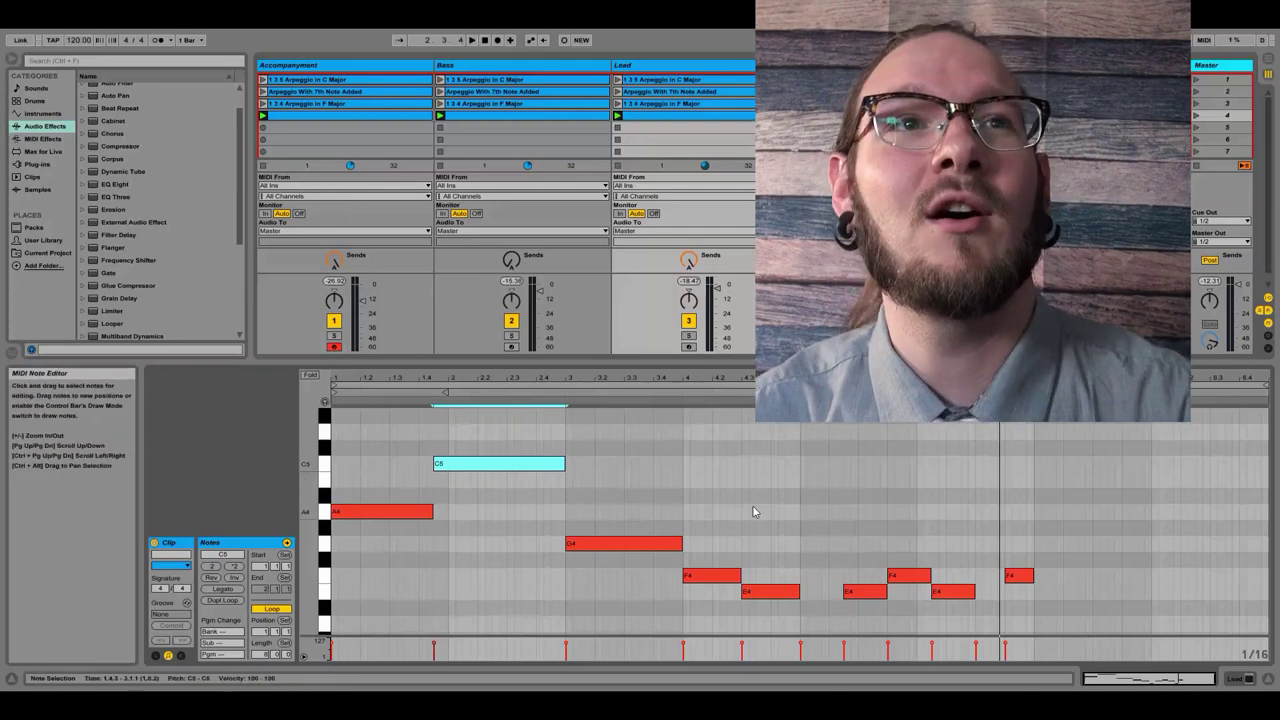
click(464, 530)
click(449, 531)
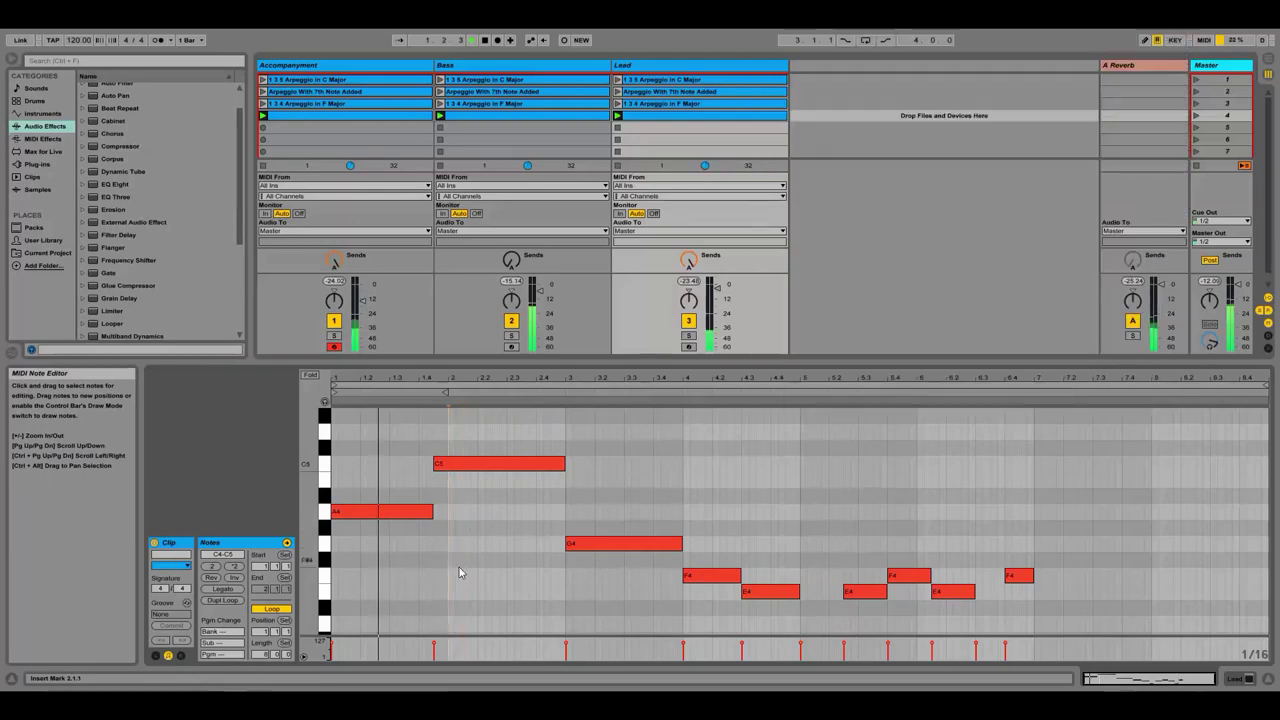
Step: Add a one-beat C4 at bar 7 and two half-beat C4 notes at 7.4.1 and 7.4.3
scroll(459, 567, down, 3)
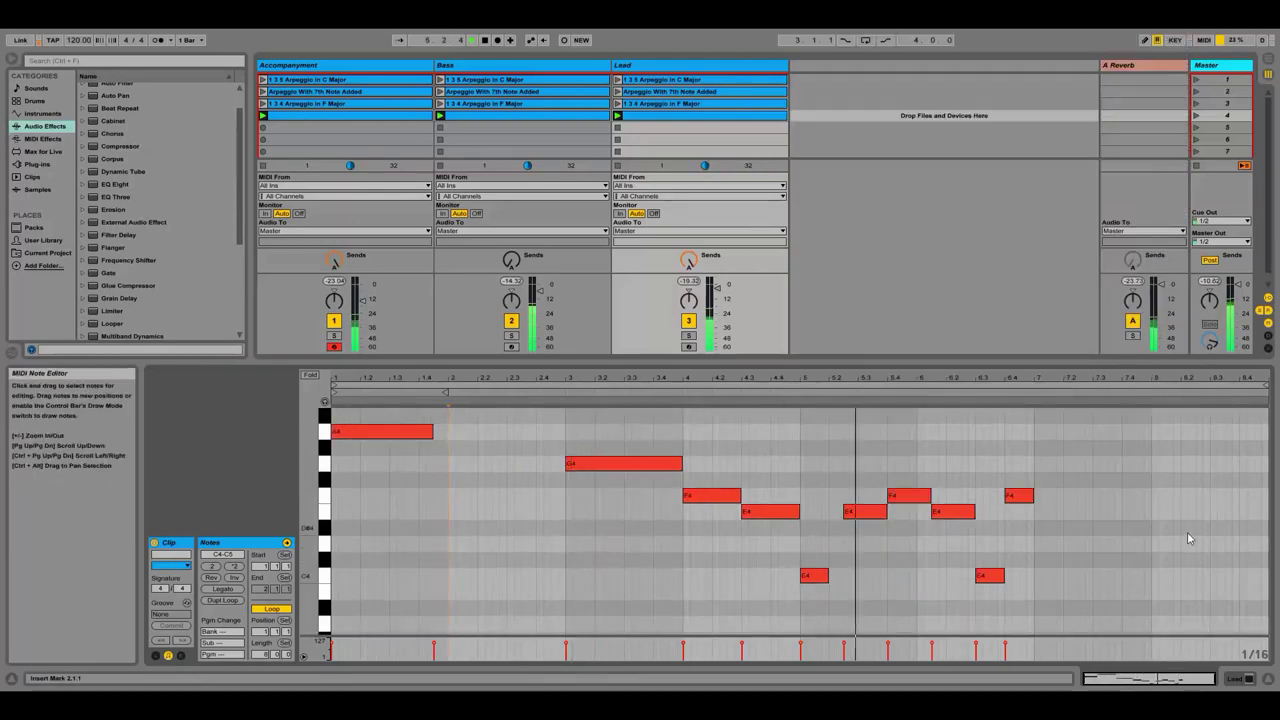
drag(1090, 543, 846, 549)
double_click(1046, 577)
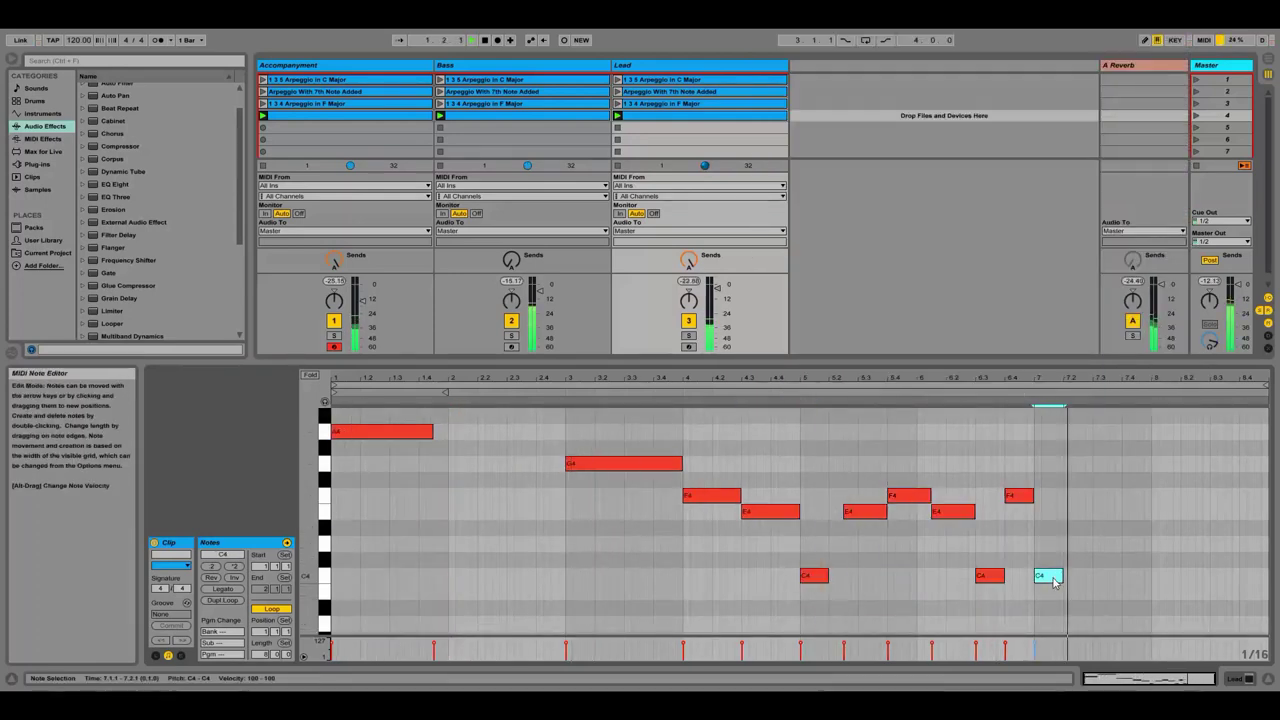
click(1115, 577)
double_click(1128, 576)
double_click(1143, 576)
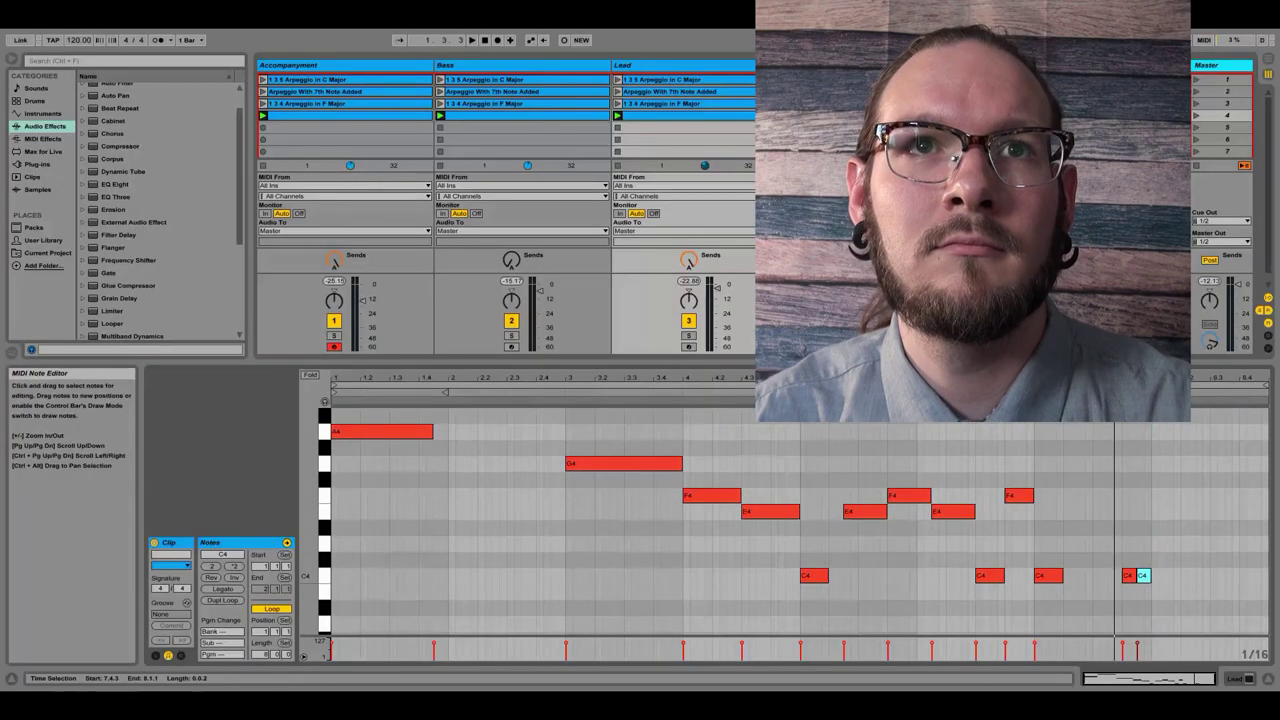
Step: Play back the extended lead melody with the other tracks and show the Accompanyment track's clip
key(space)
scroll(1150, 602, up, 2)
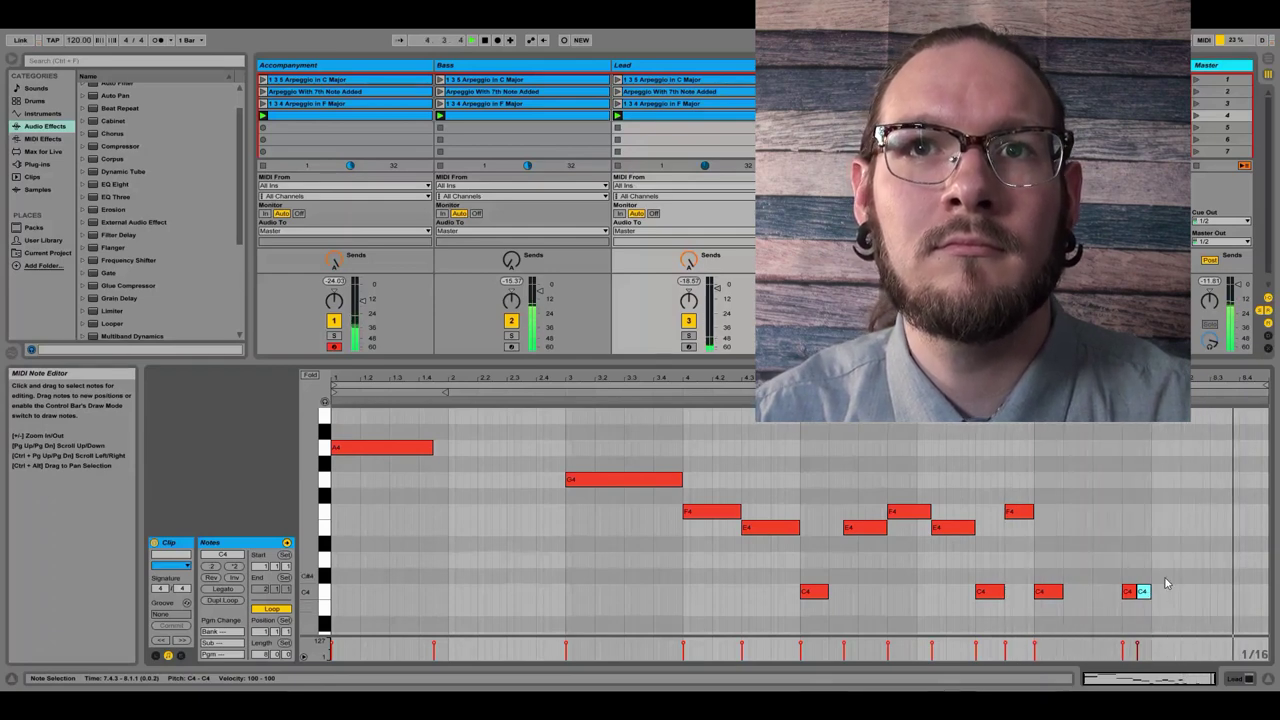
key(space)
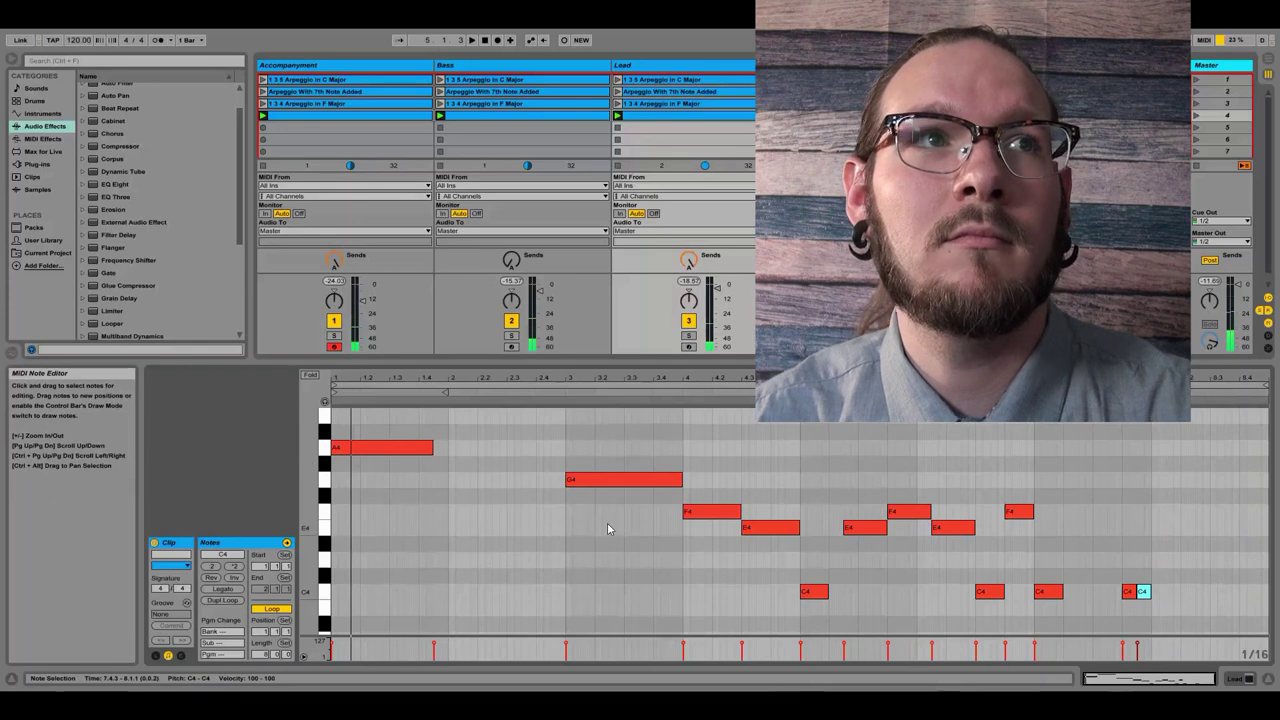
key(space)
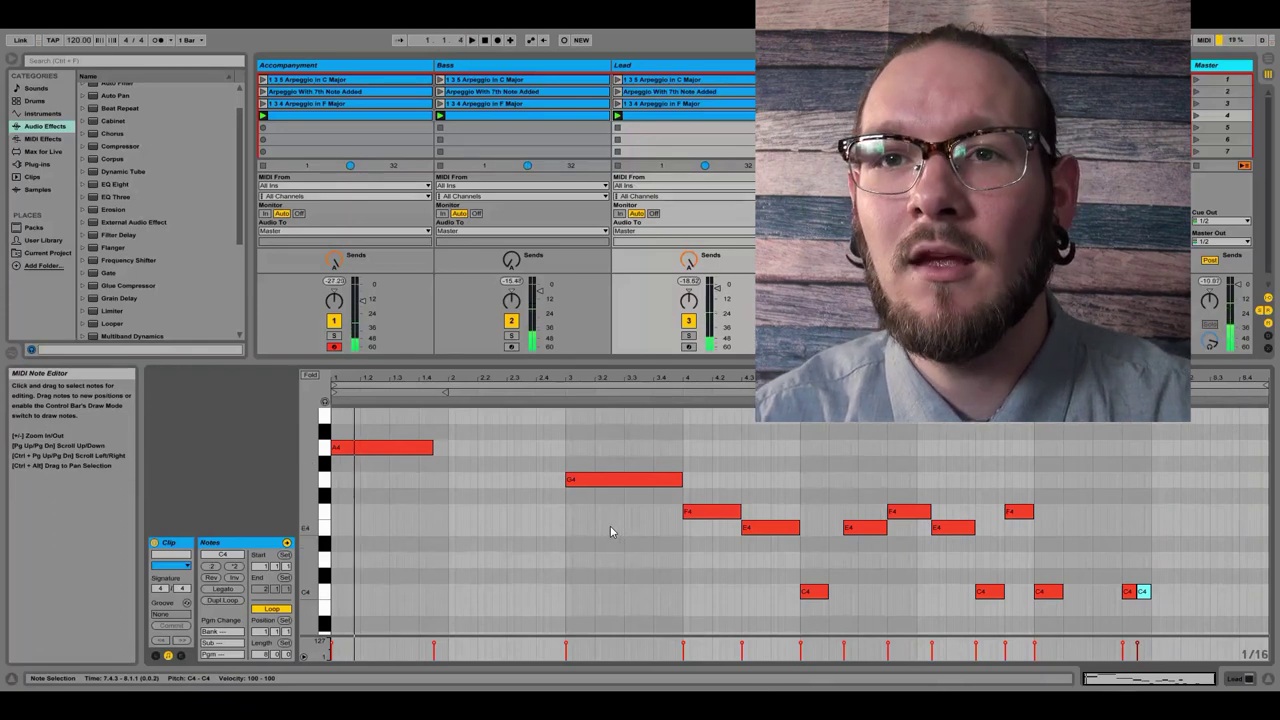
click(662, 72)
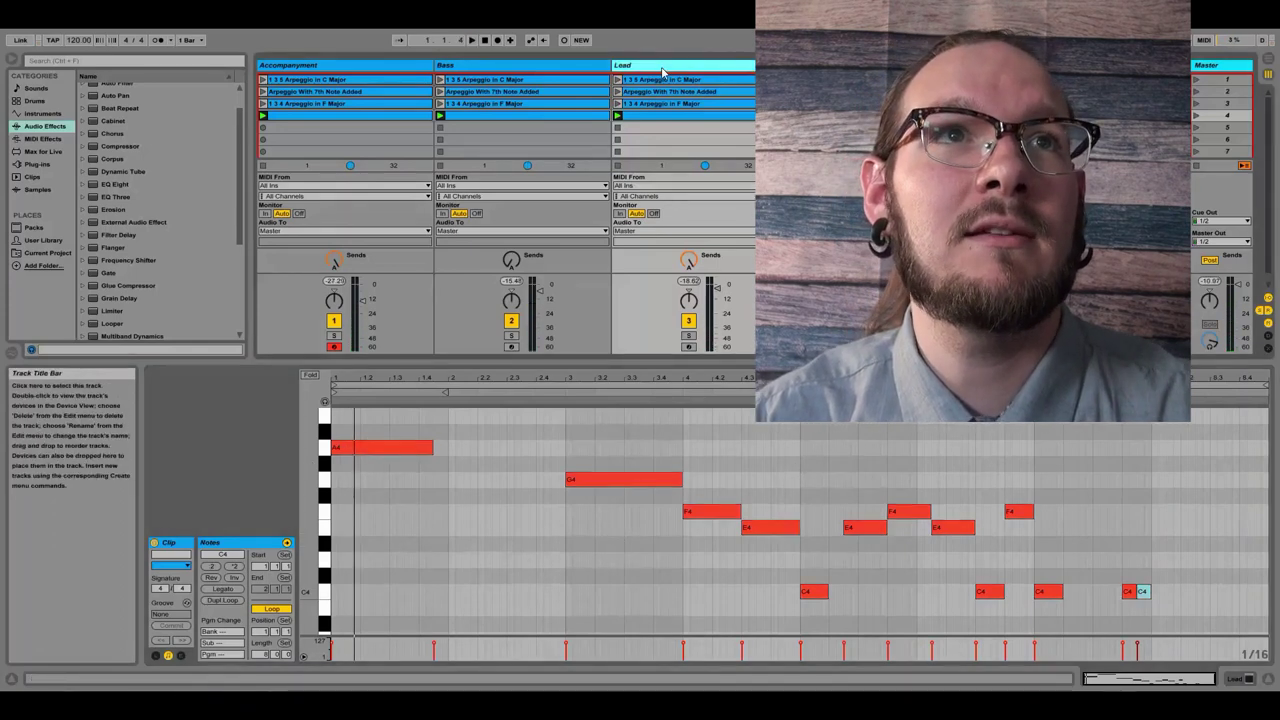
click(365, 82)
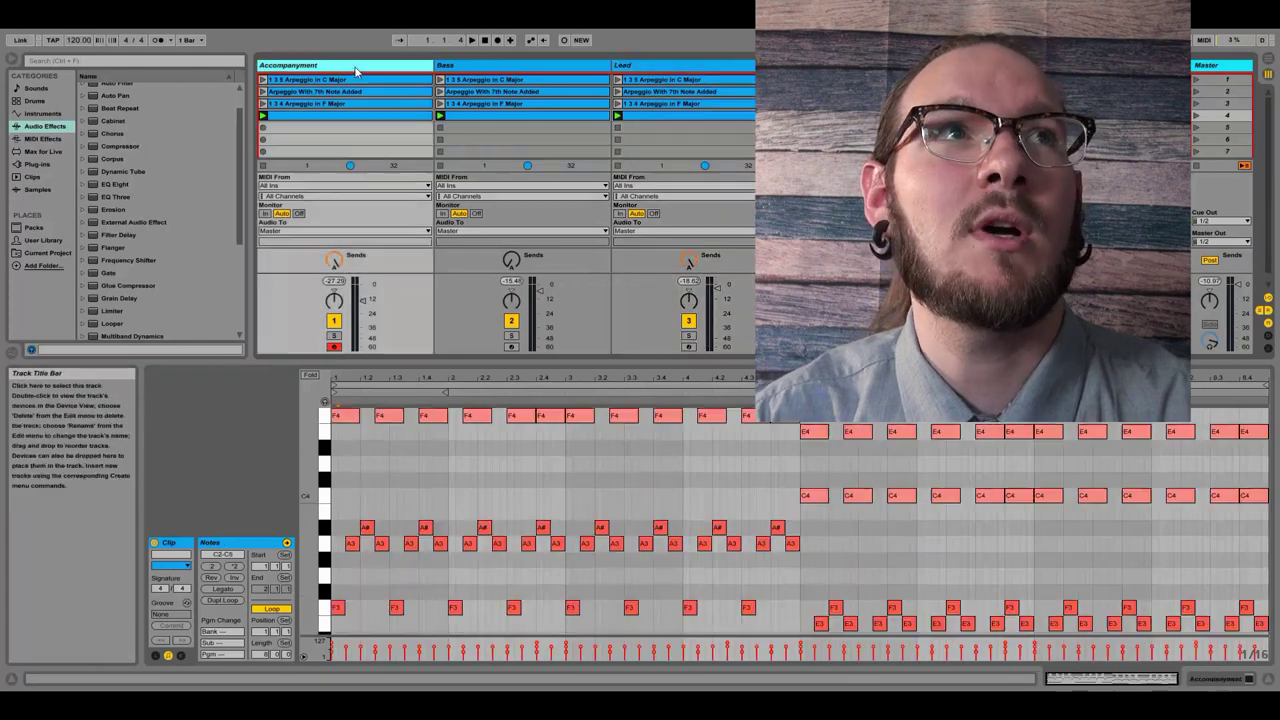
Step: Show the Bass clip and go through the Lead, Bass and Accompanyment tracks
key(Right)
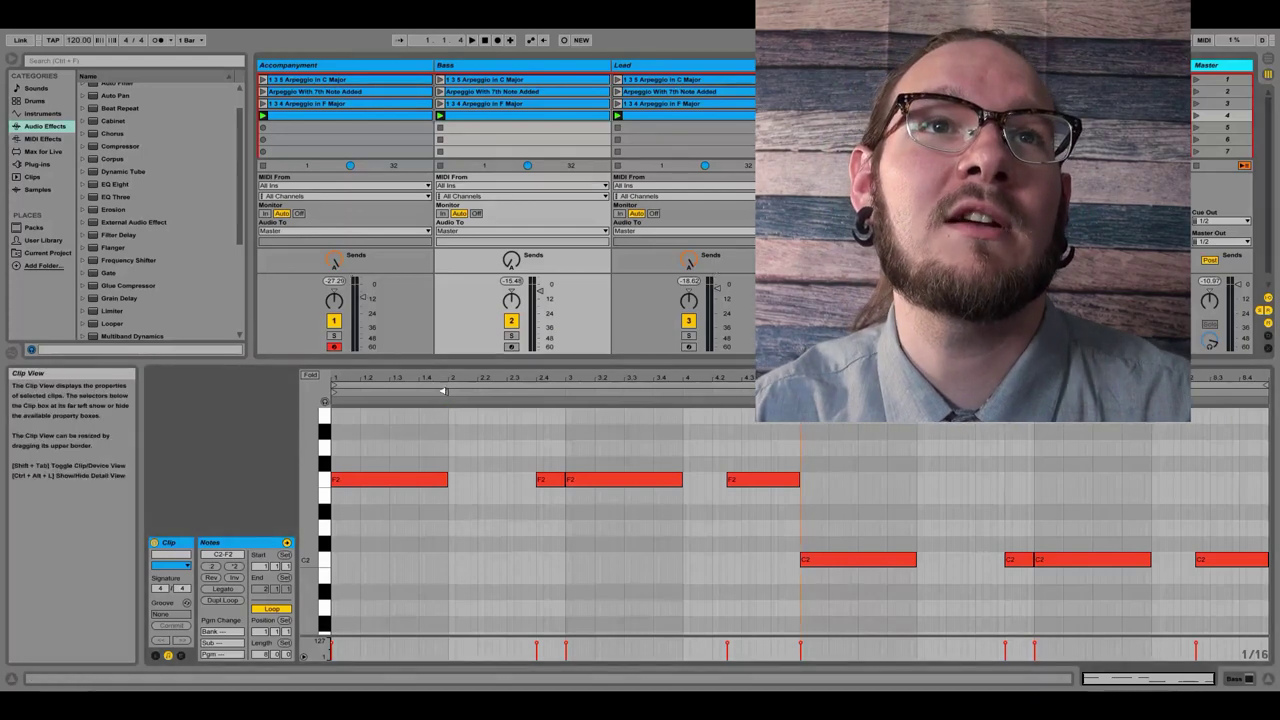
click(650, 65)
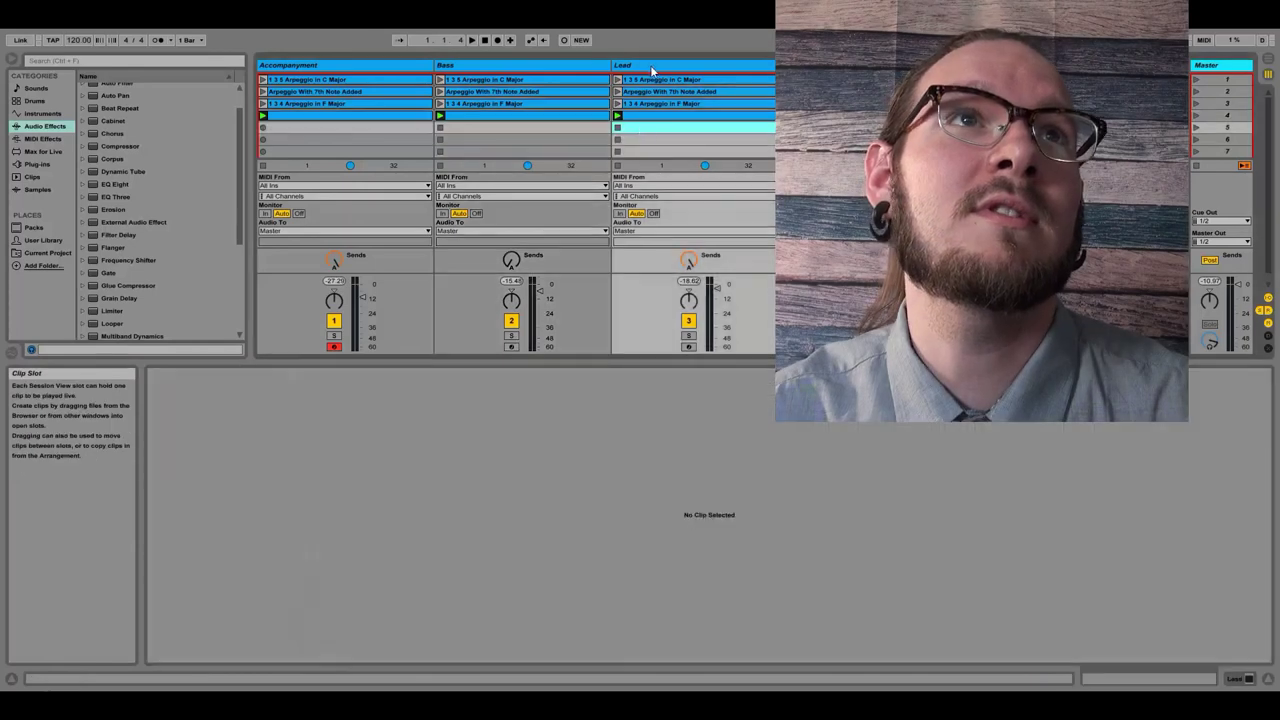
click(525, 69)
click(350, 70)
click(390, 67)
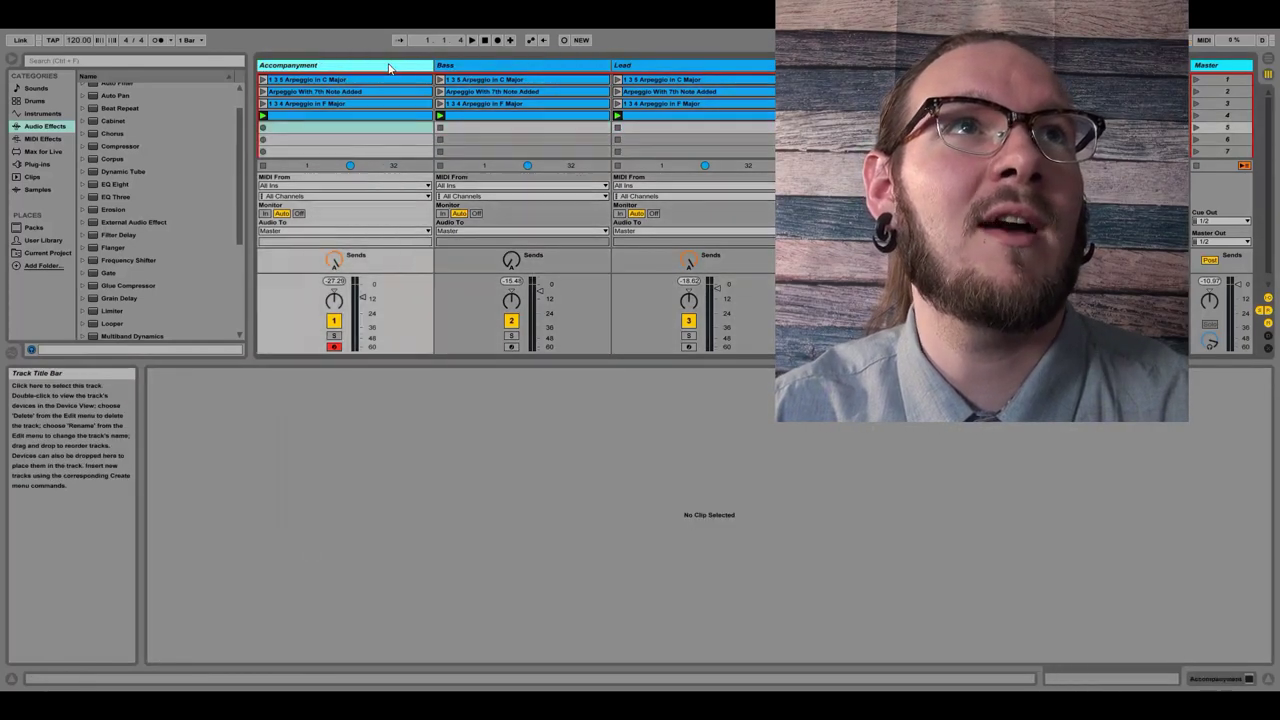
click(663, 67)
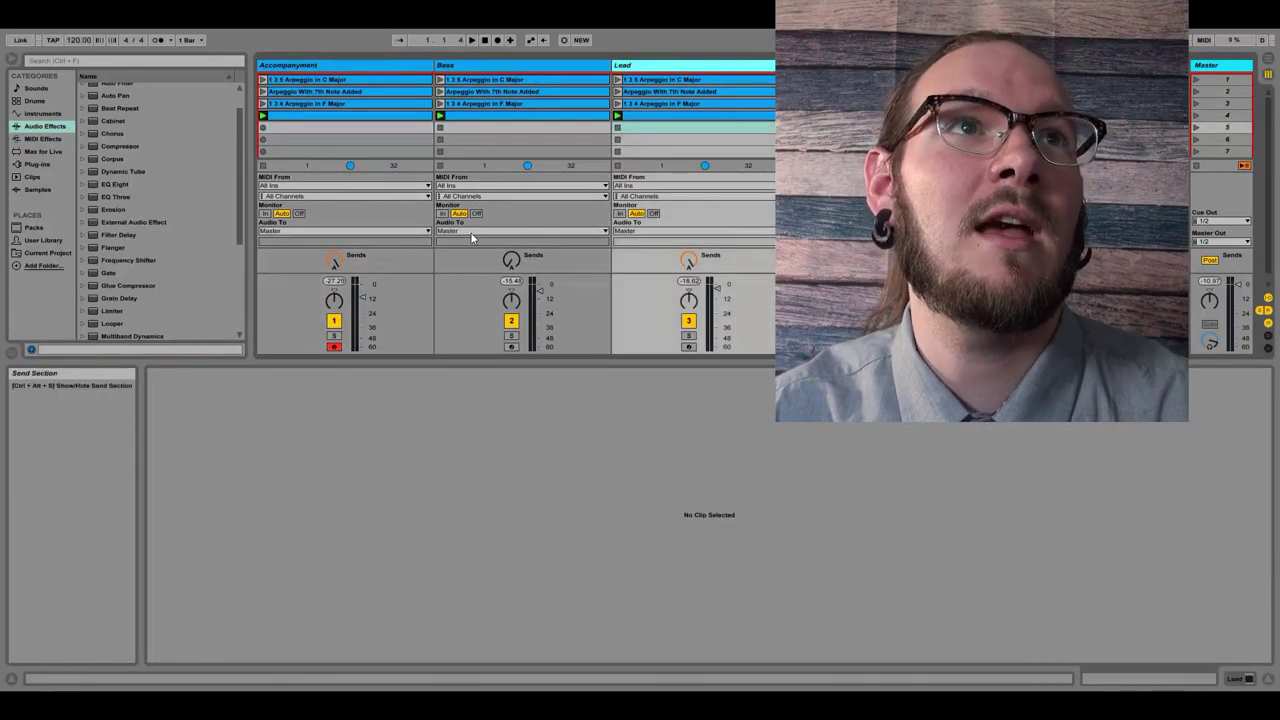
click(377, 126)
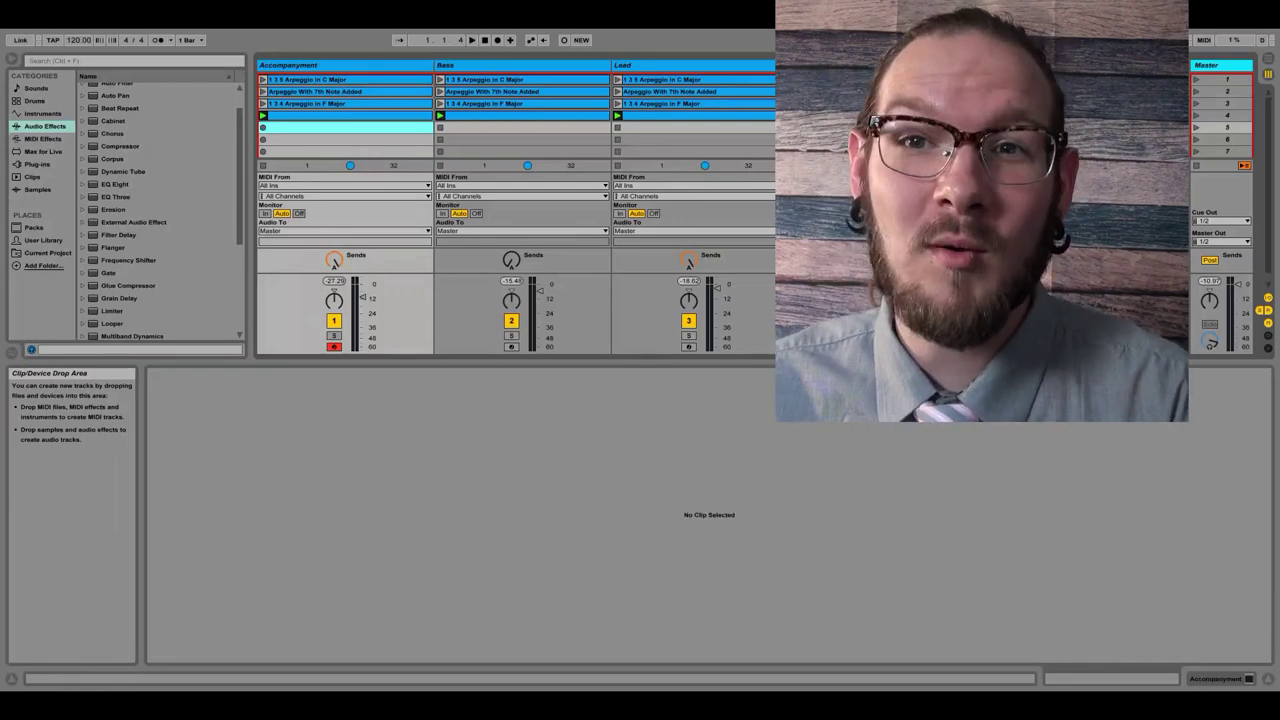
Step: Enlarge the note editor on the Accompanyment clip, and raise the Accompanyment track's volume slightly while the clips play
click(520, 115)
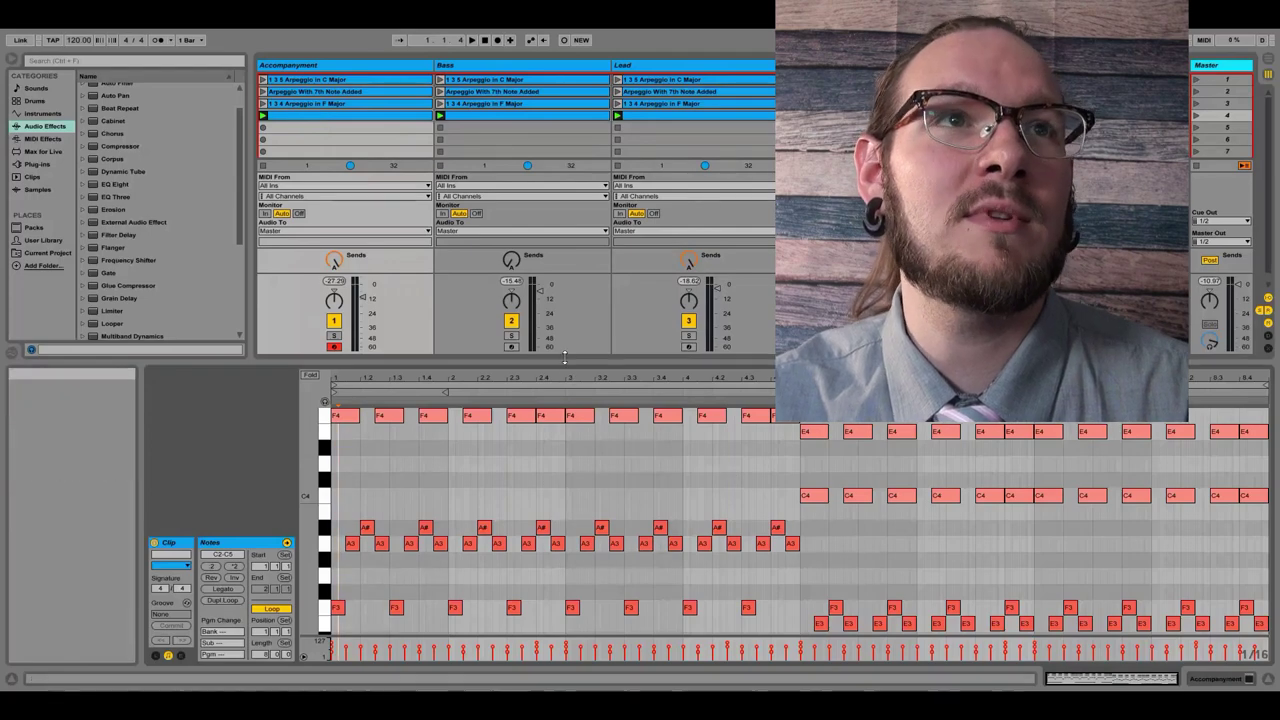
drag(567, 362, 567, 215)
scroll(605, 420, up, 3)
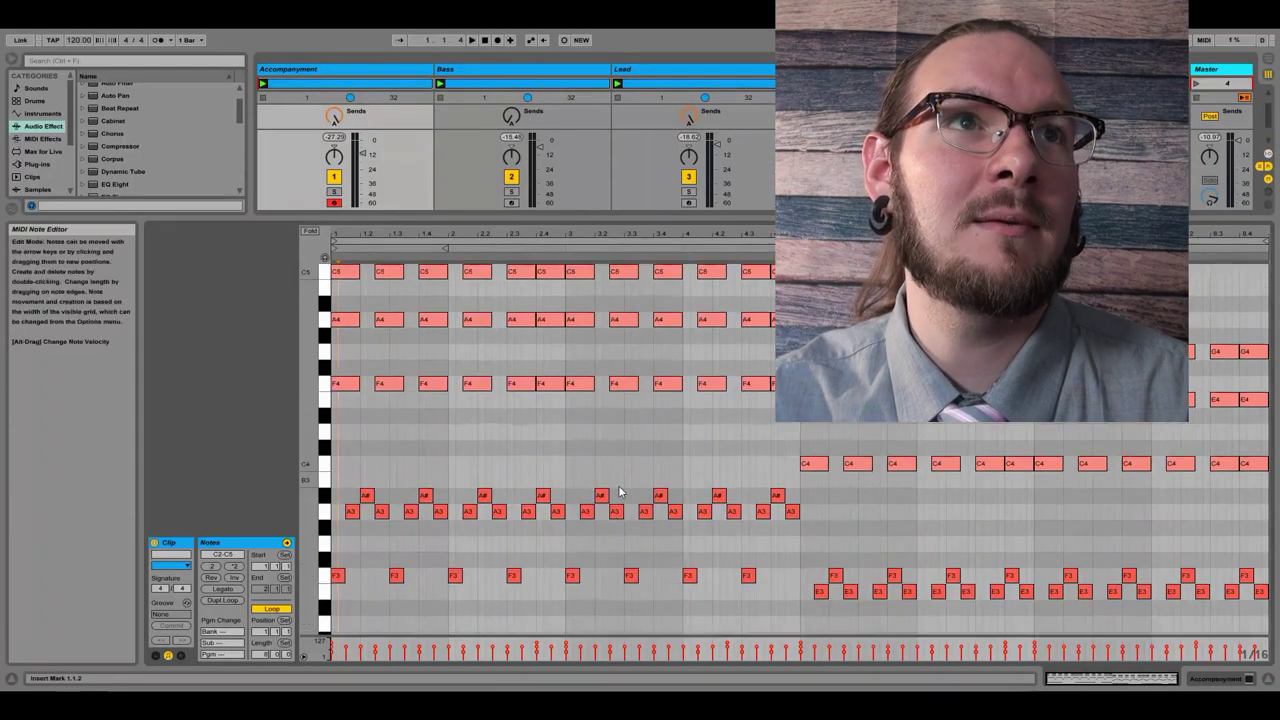
scroll(702, 427, up, 1)
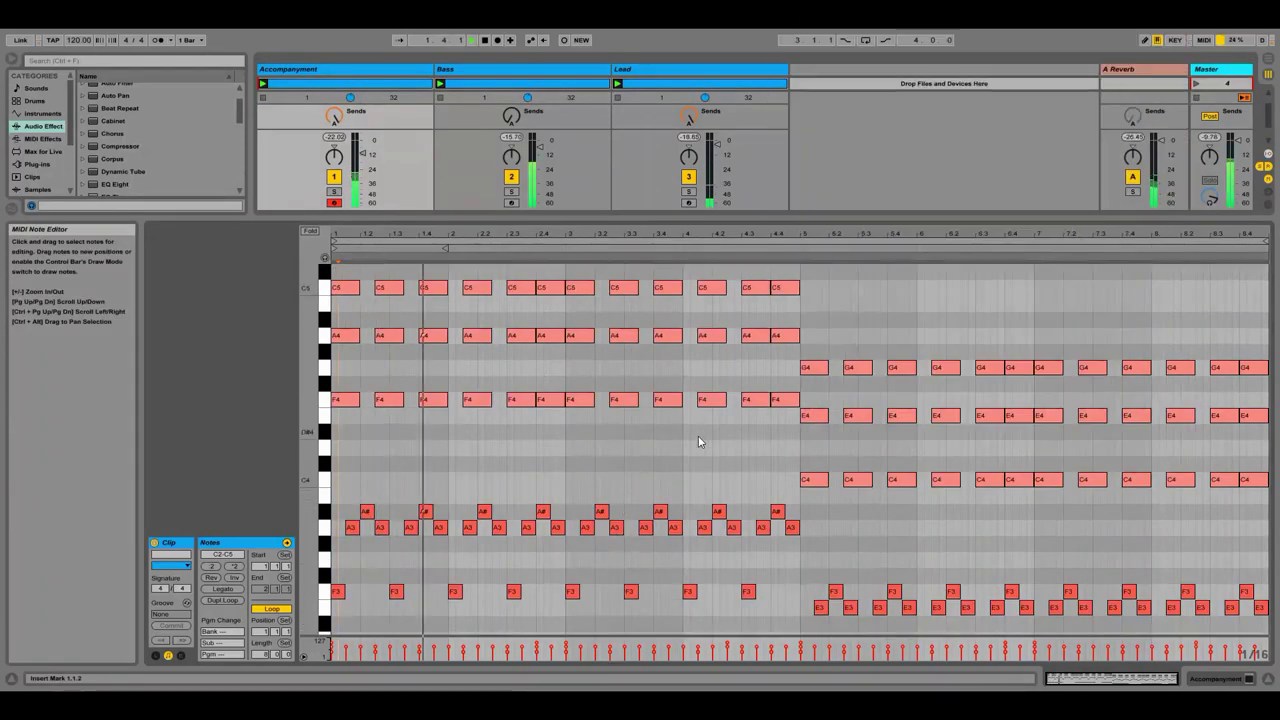
drag(363, 153, 363, 145)
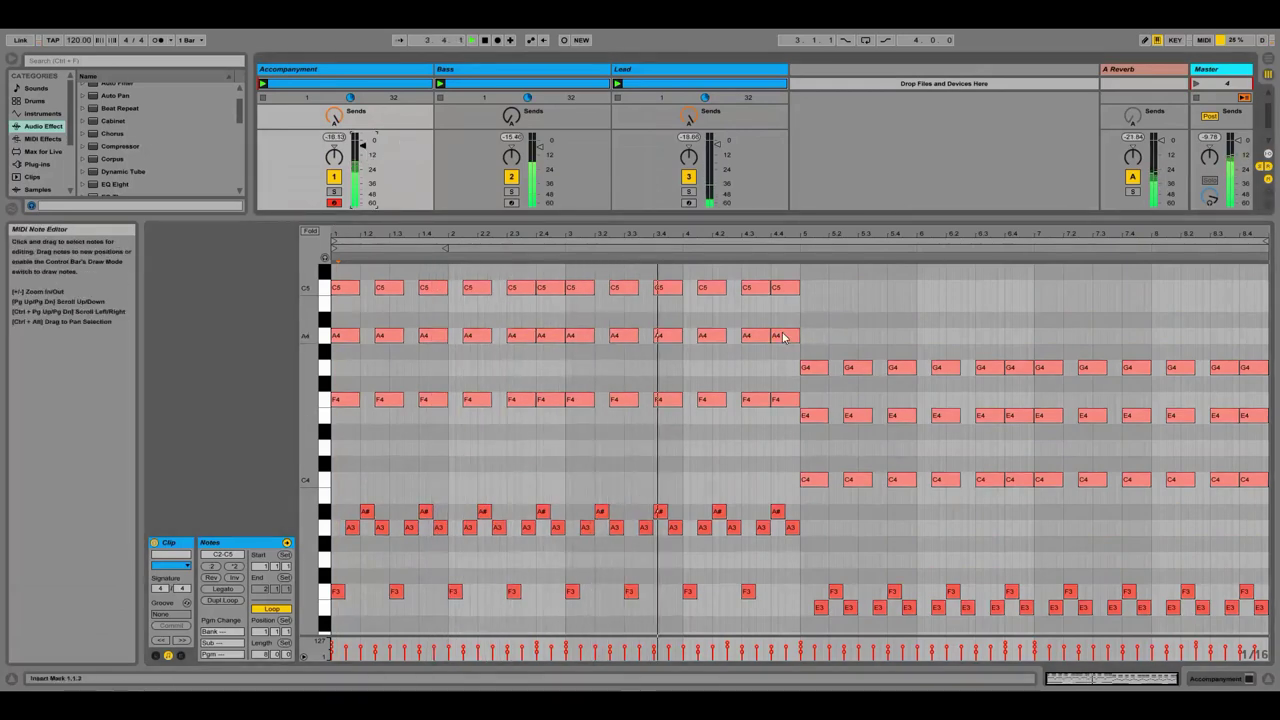
Step: Examine the chord and arpeggio notes of the Accompanyment clip and the melody notes of the Lead clip during playback
scroll(825, 484, down, 1)
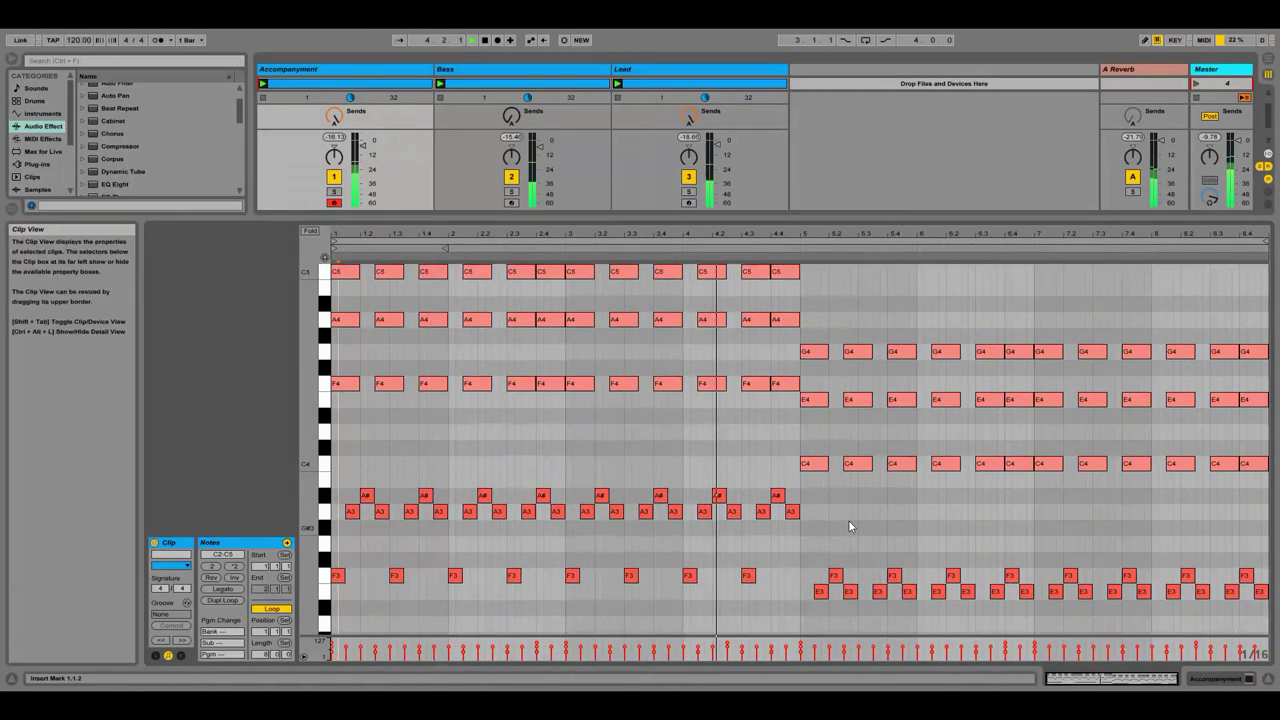
click(742, 85)
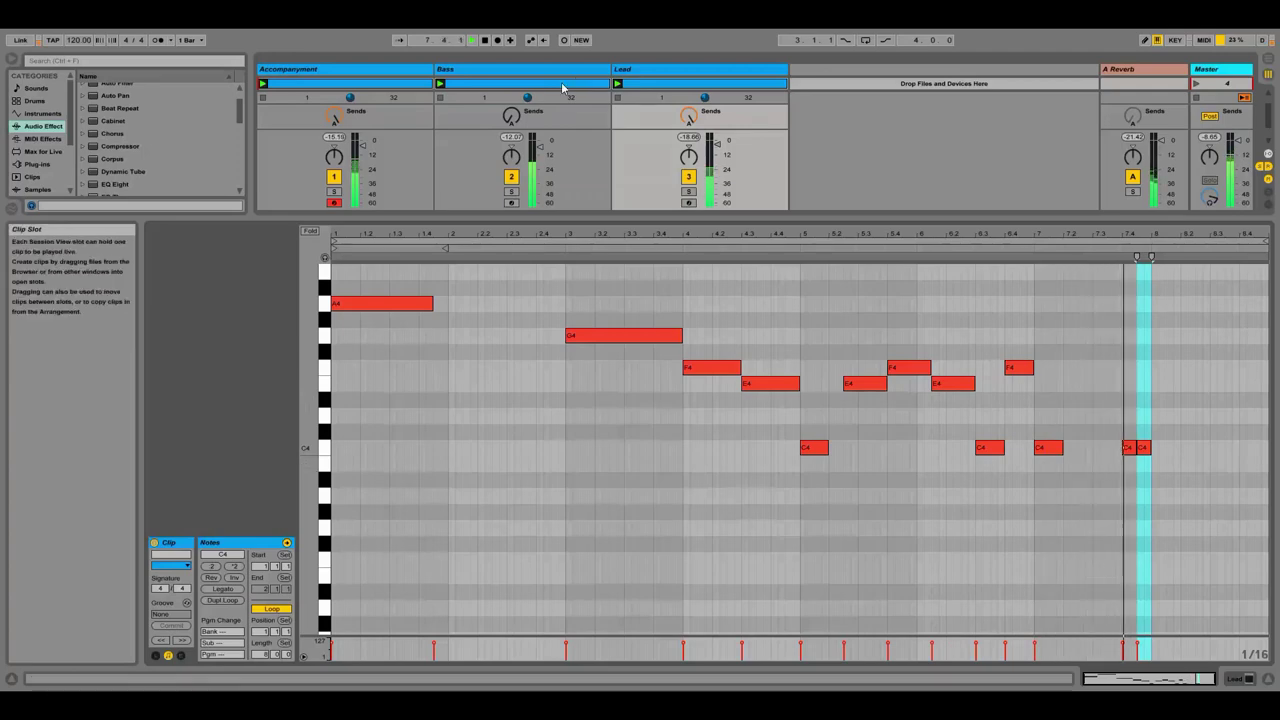
click(450, 84)
click(390, 84)
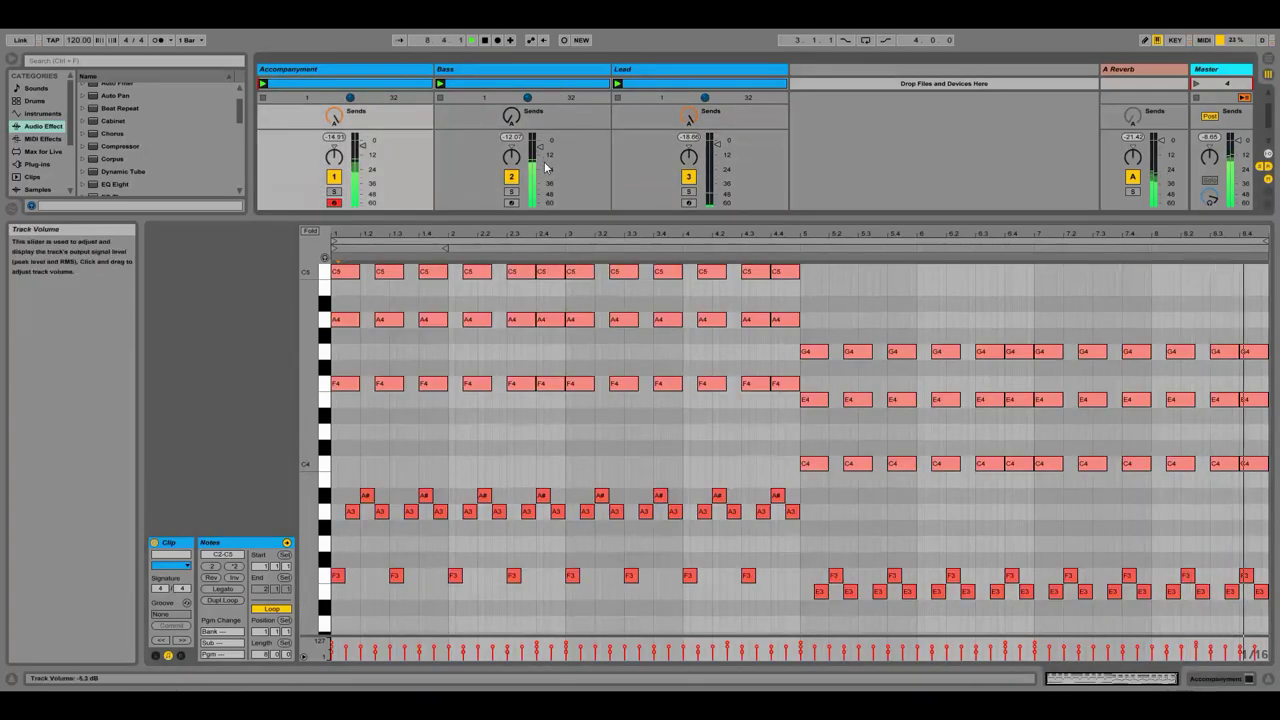
scroll(647, 460, up, 2)
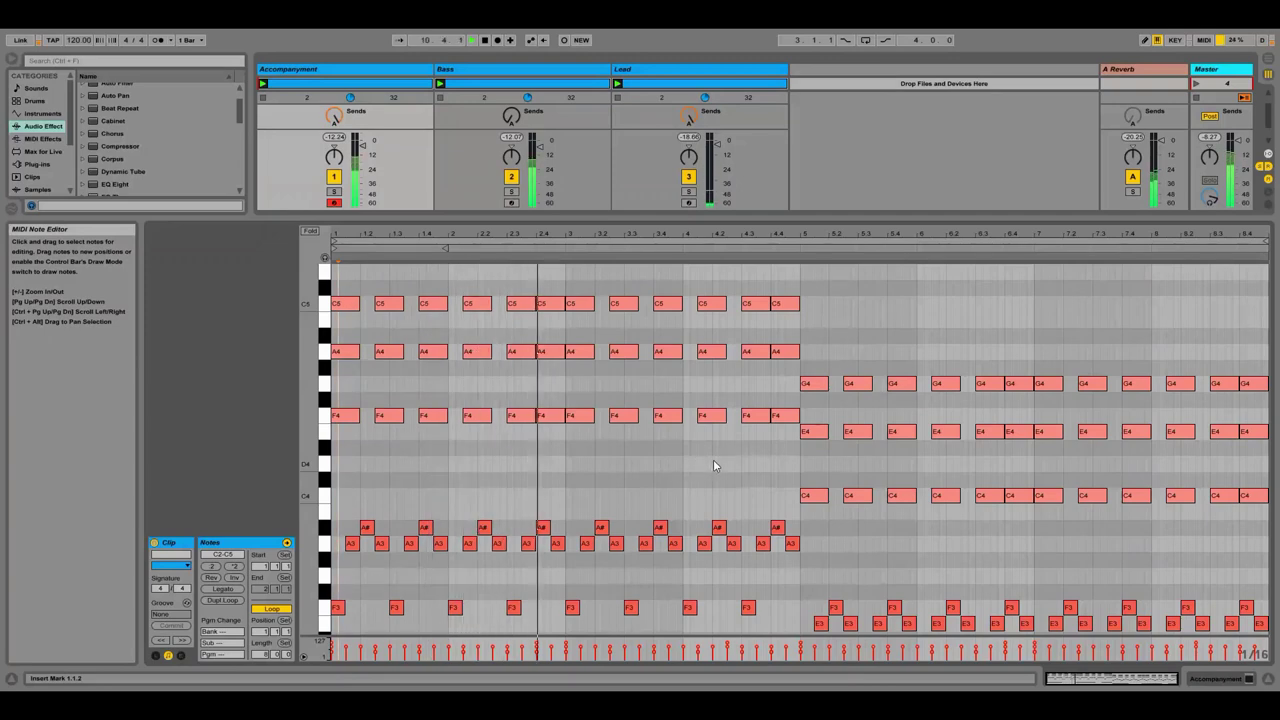
scroll(716, 464, up, 2)
scroll(740, 488, down, 5)
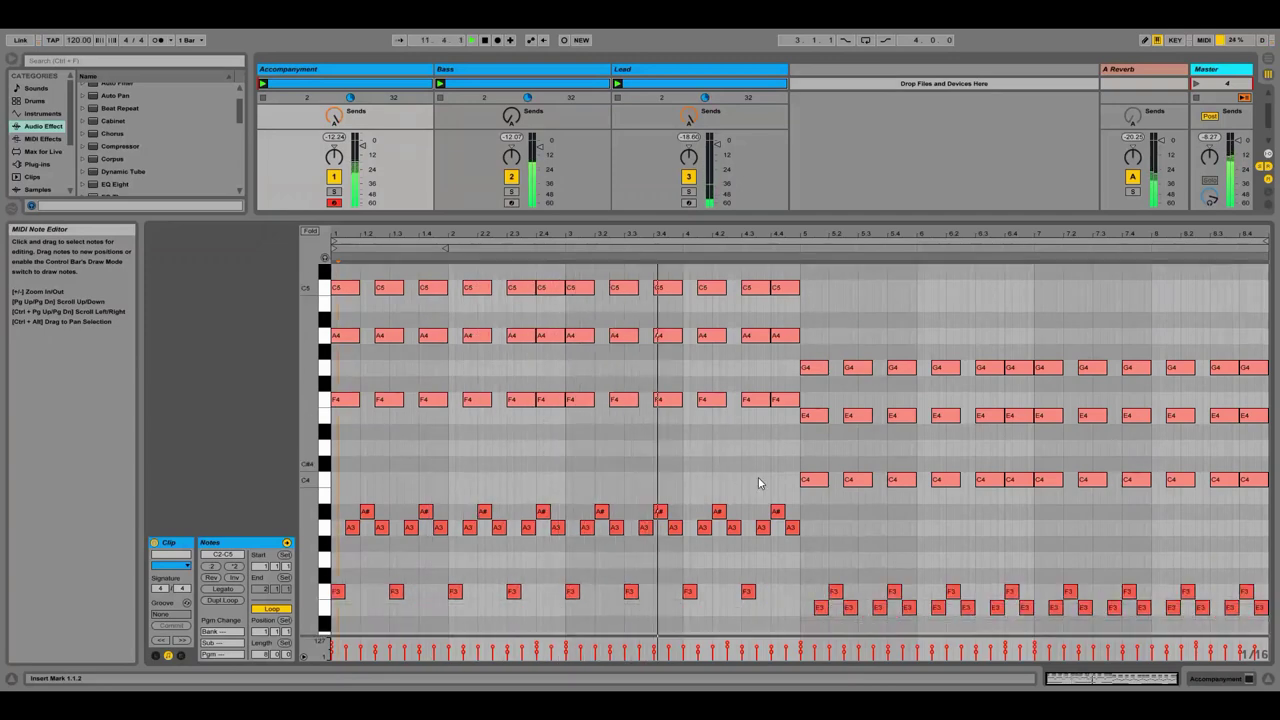
scroll(842, 464, down, 3)
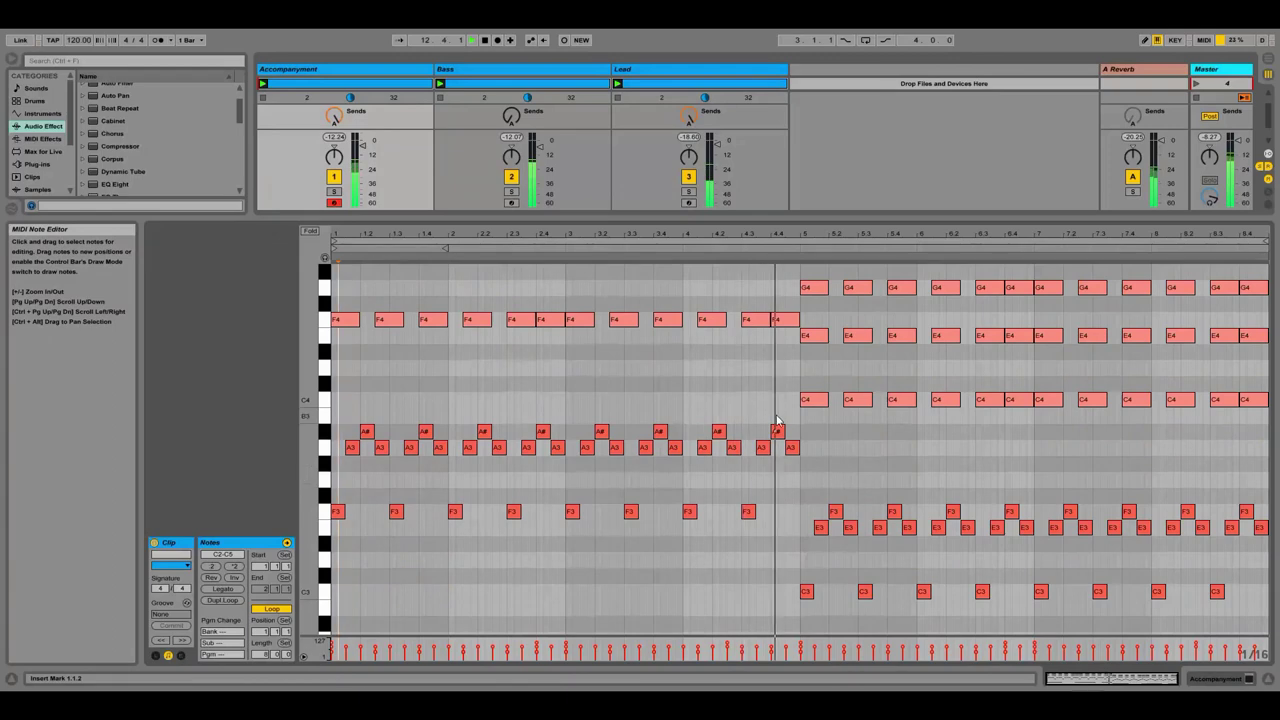
scroll(810, 440, down, 3)
scroll(656, 339, up, 3)
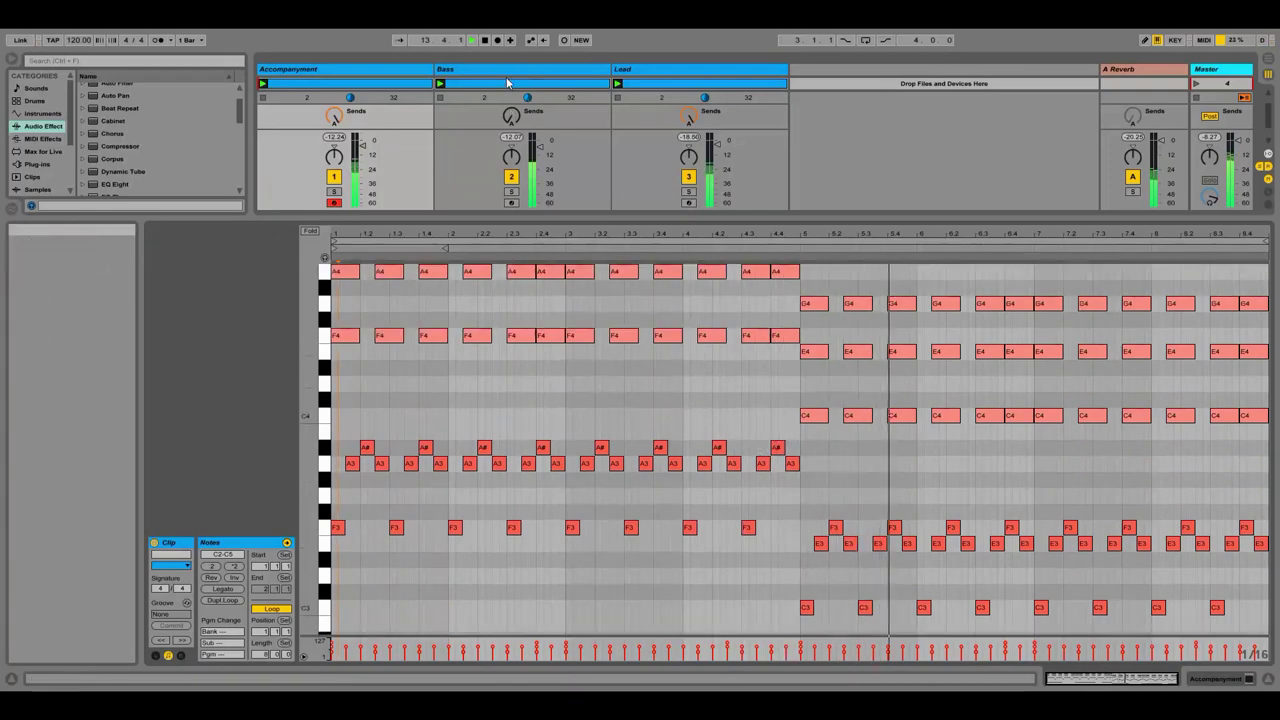
Step: Reduce the height of the note editor and show the Lead track's clip in scene 4
click(507, 86)
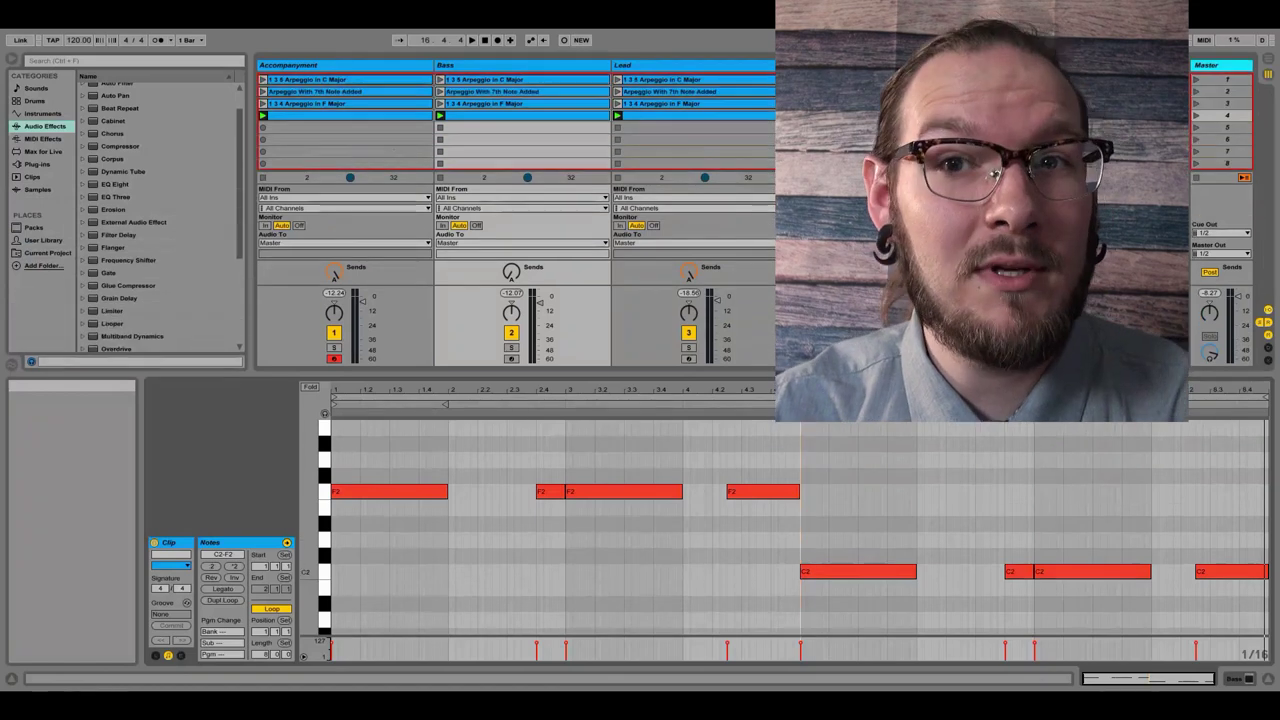
drag(820, 372, 820, 441)
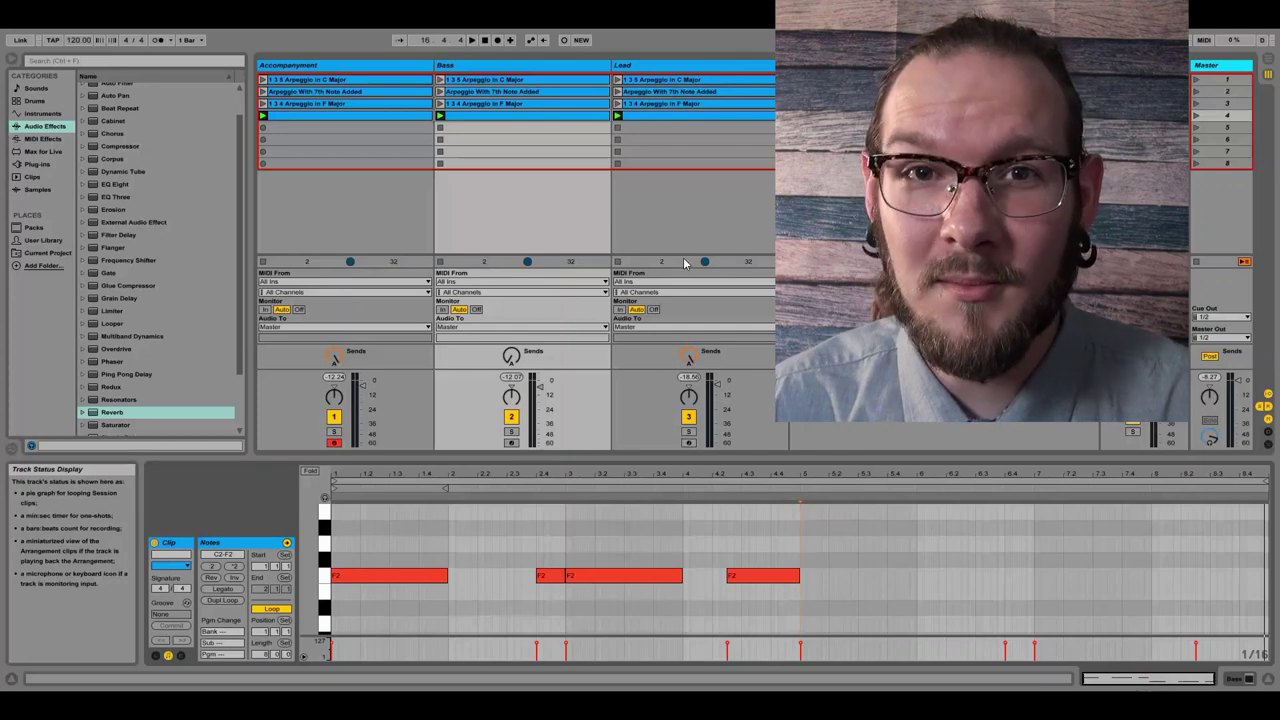
click(671, 68)
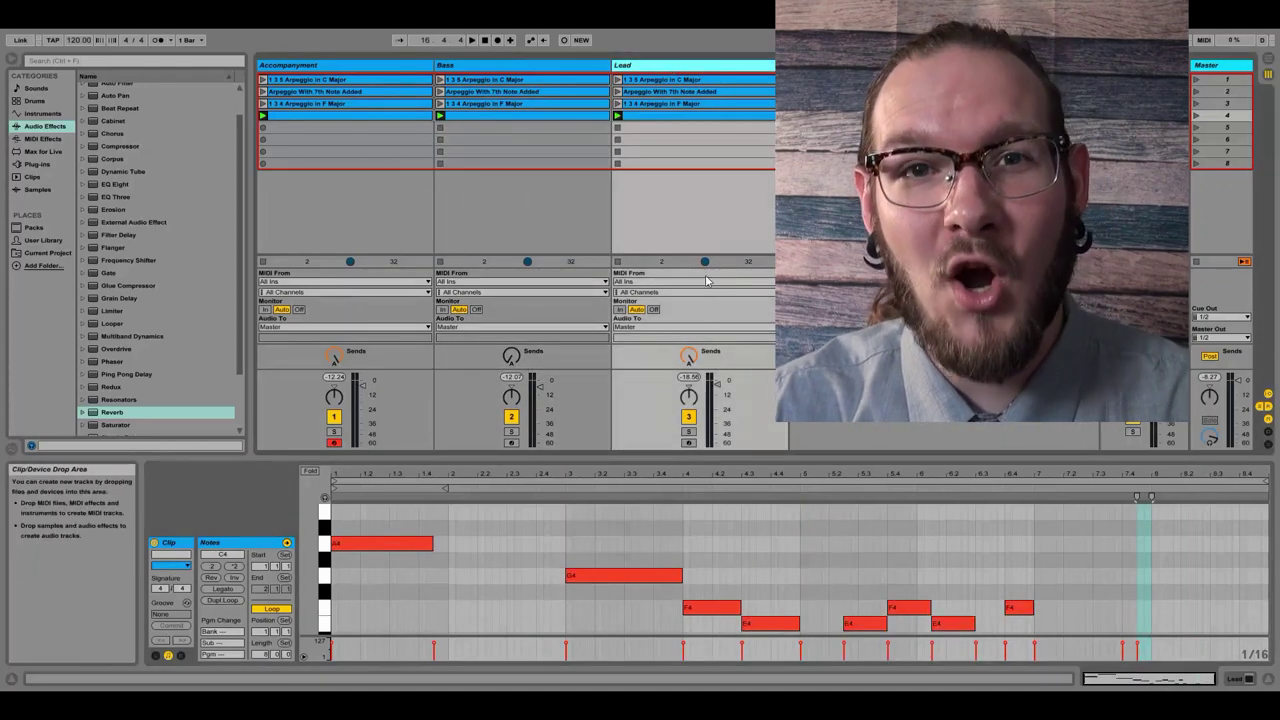
click(675, 140)
click(674, 116)
click(668, 124)
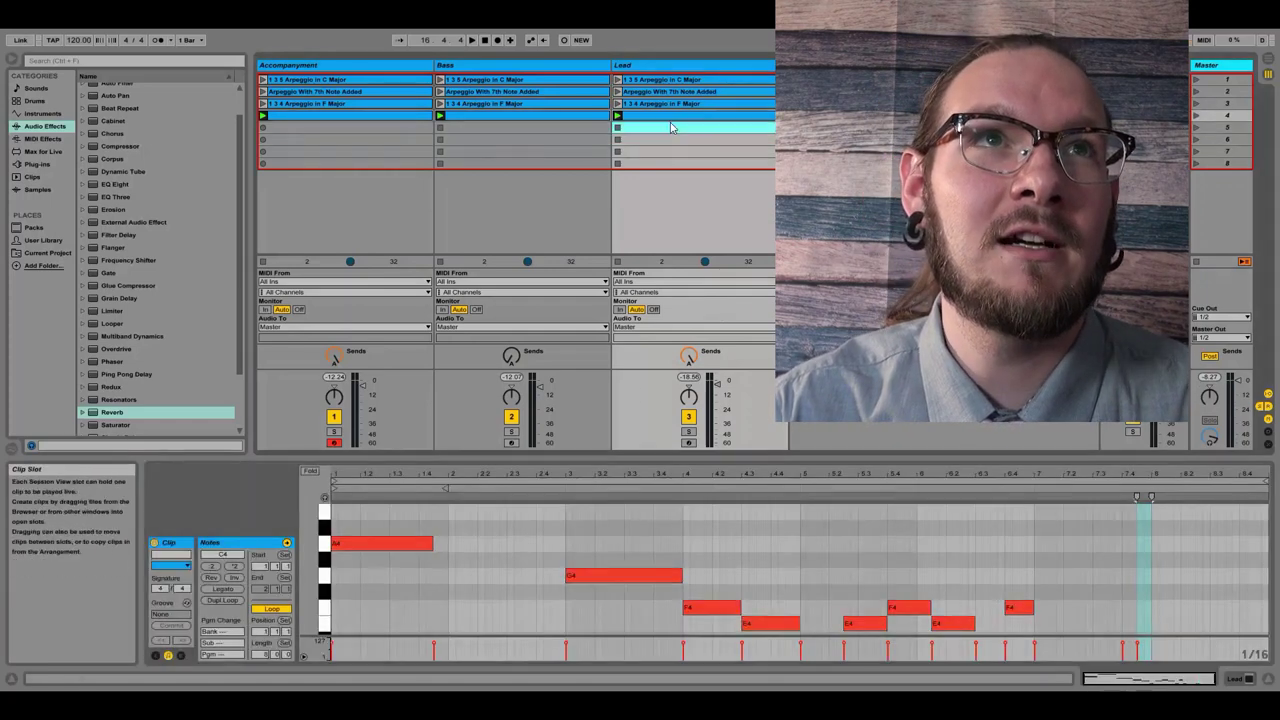
click(669, 116)
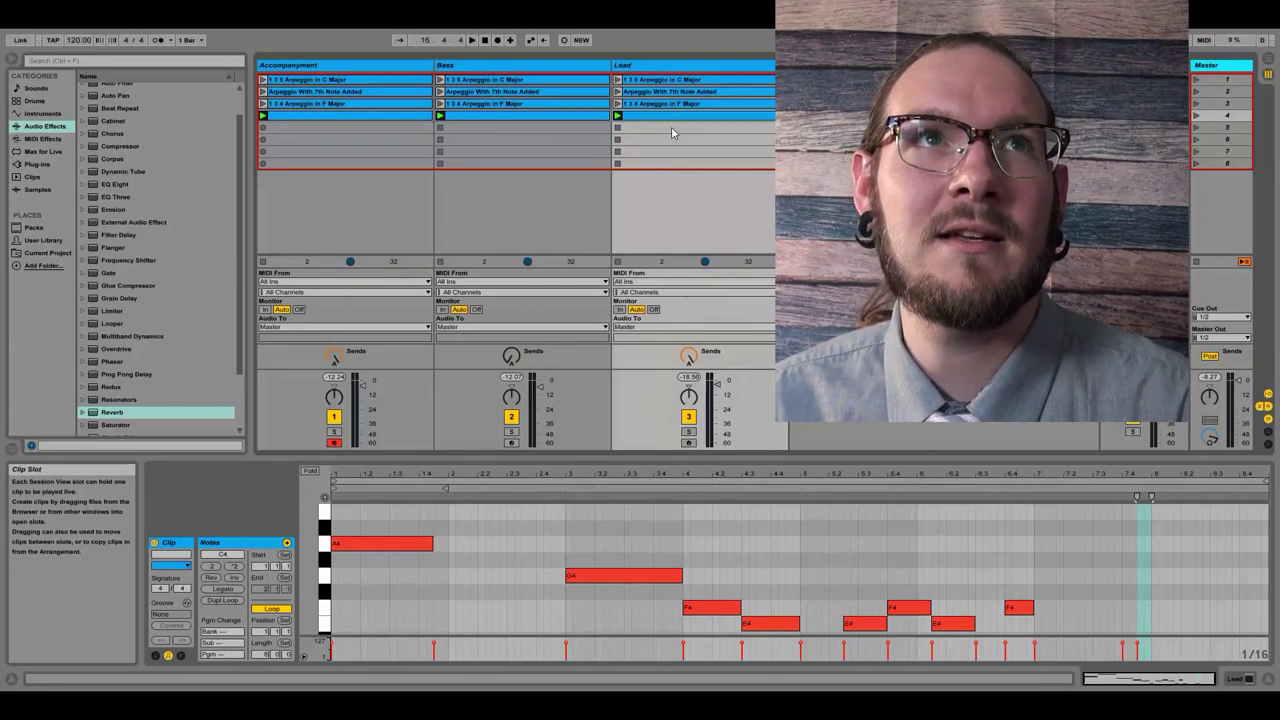
Step: Examine the Lead melody across the F and C sections, placing the insert mark at the start of bar 5
scroll(535, 570, down, 3)
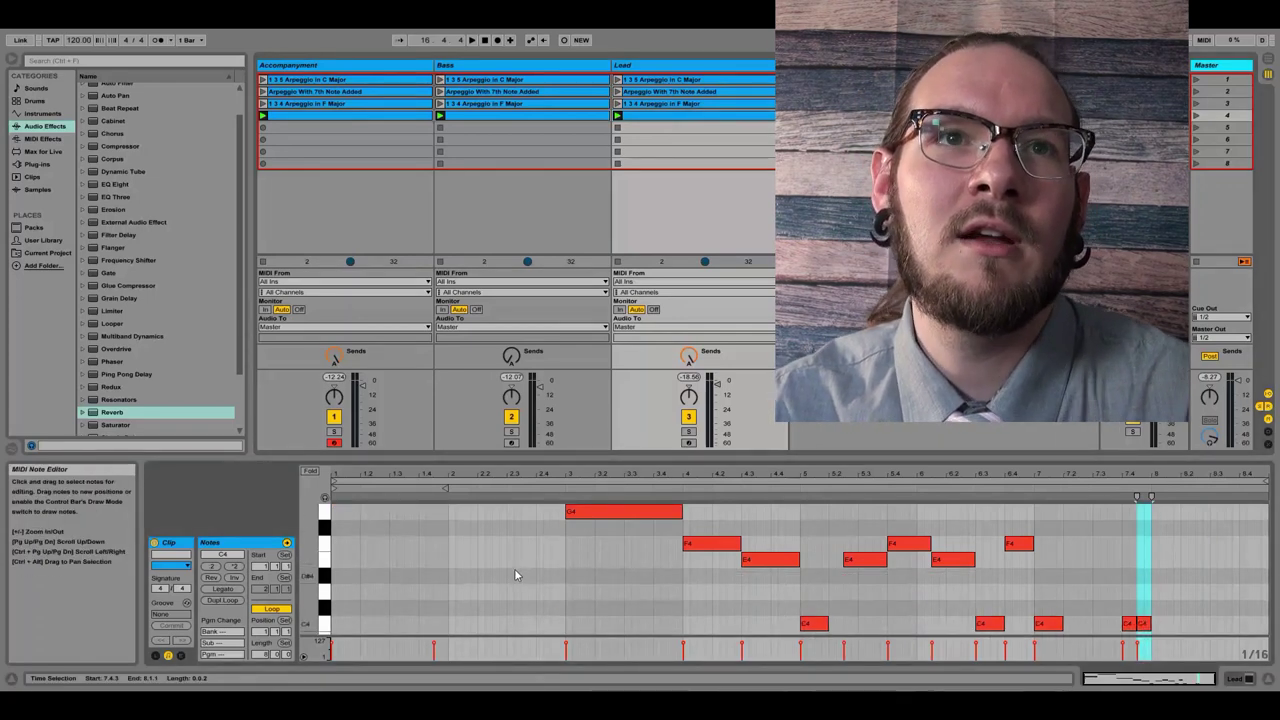
scroll(514, 573, up, 6)
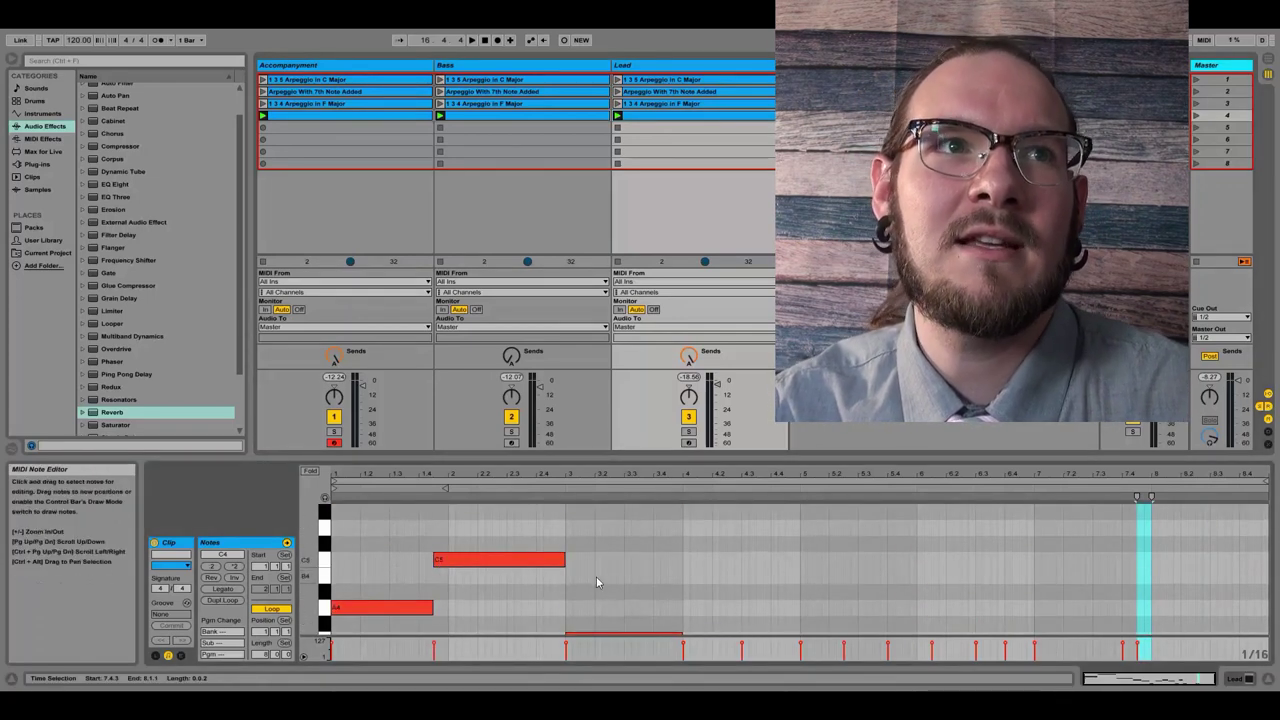
scroll(570, 576, down, 3)
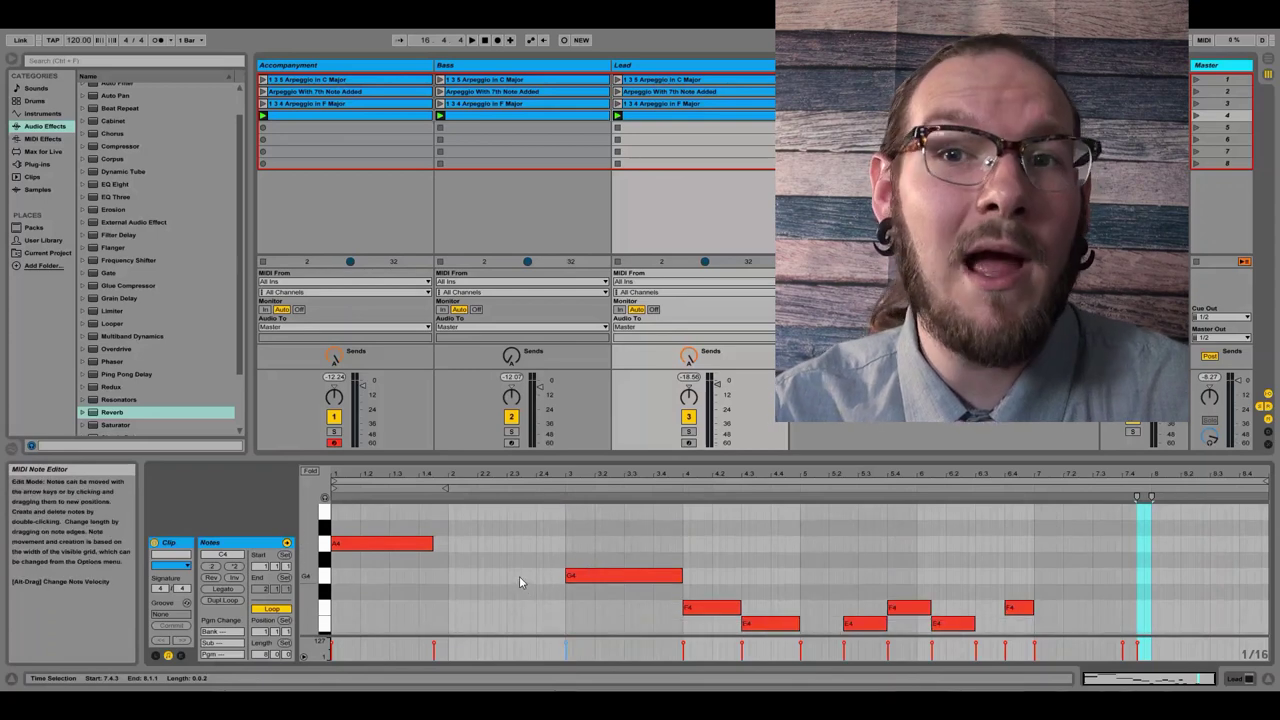
click(689, 536)
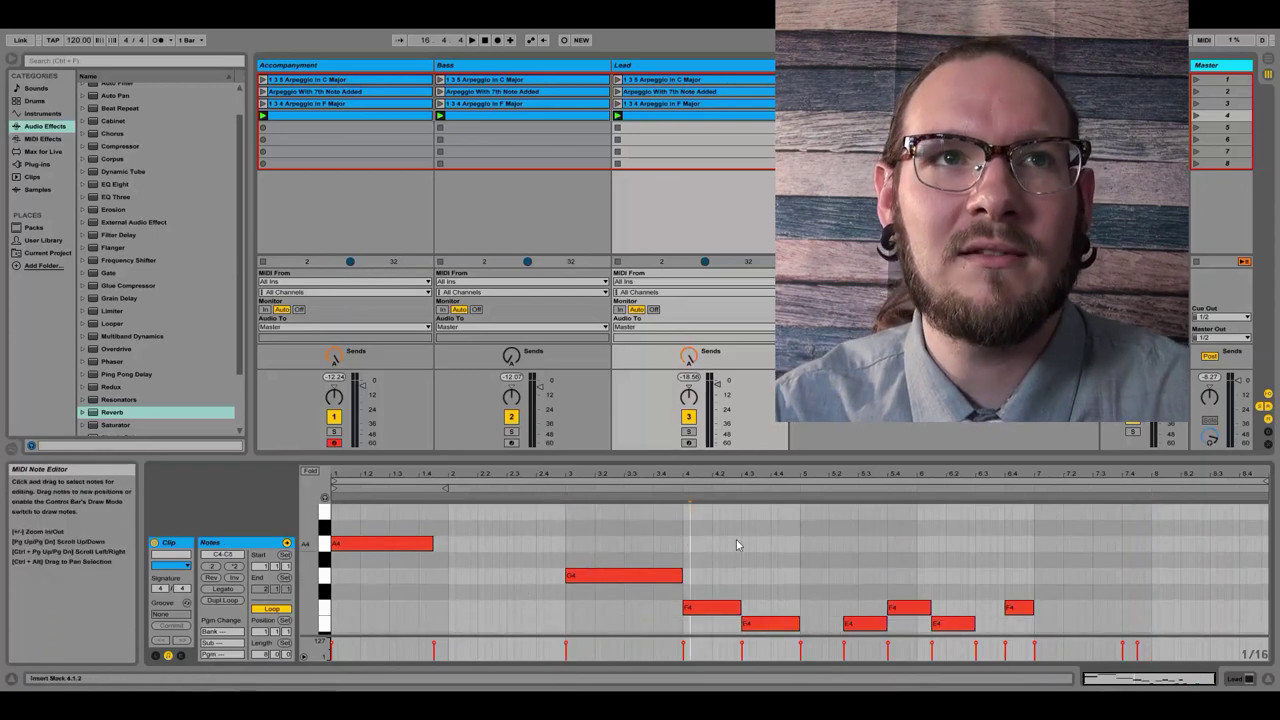
click(800, 547)
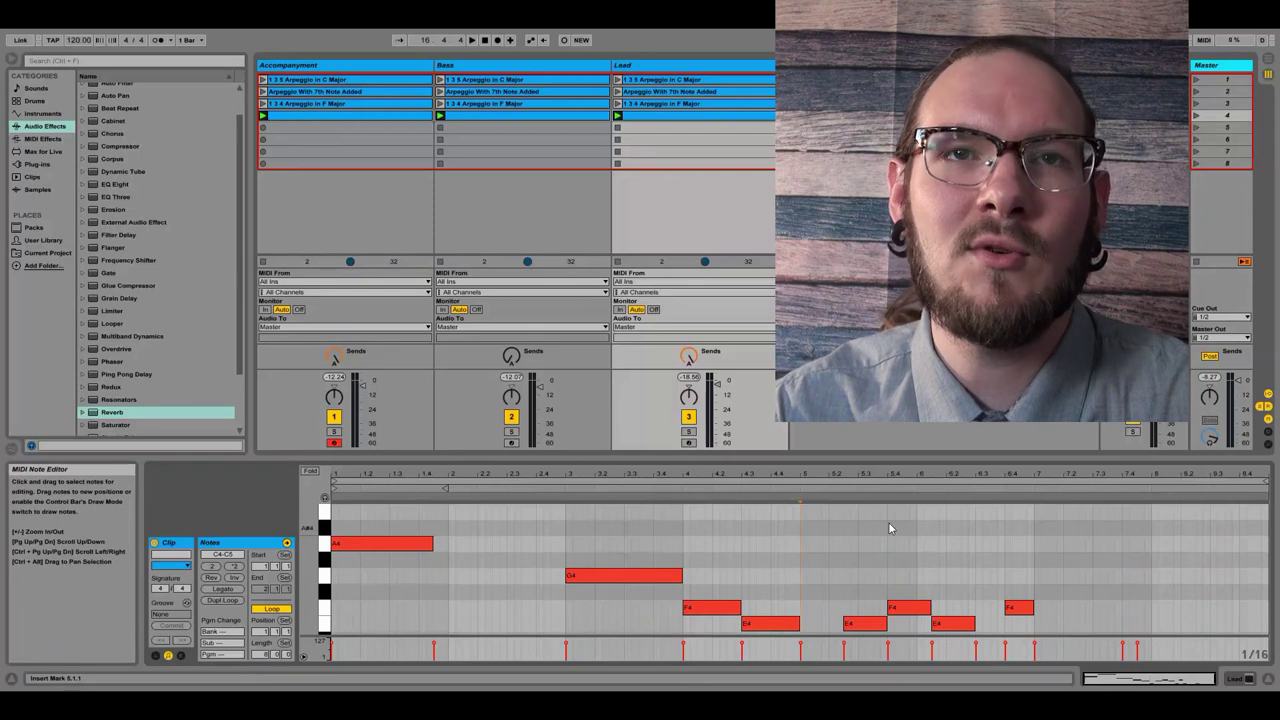